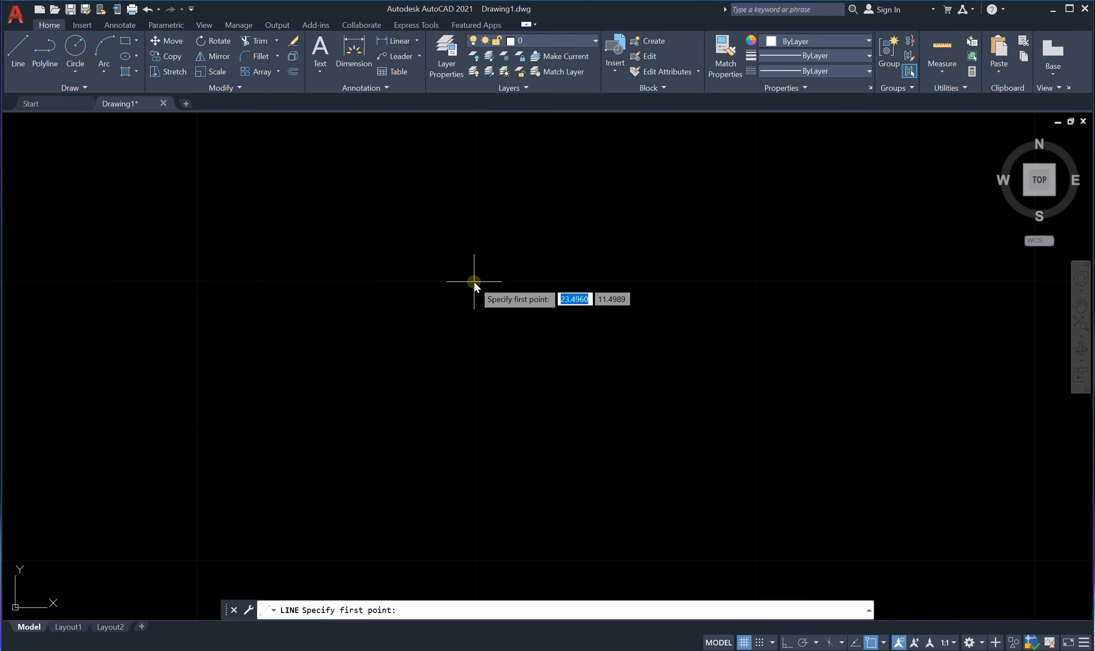
Step: Draw a single horizontal line about 0.5 units long across the middle of the drawing area
left_click(474, 281)
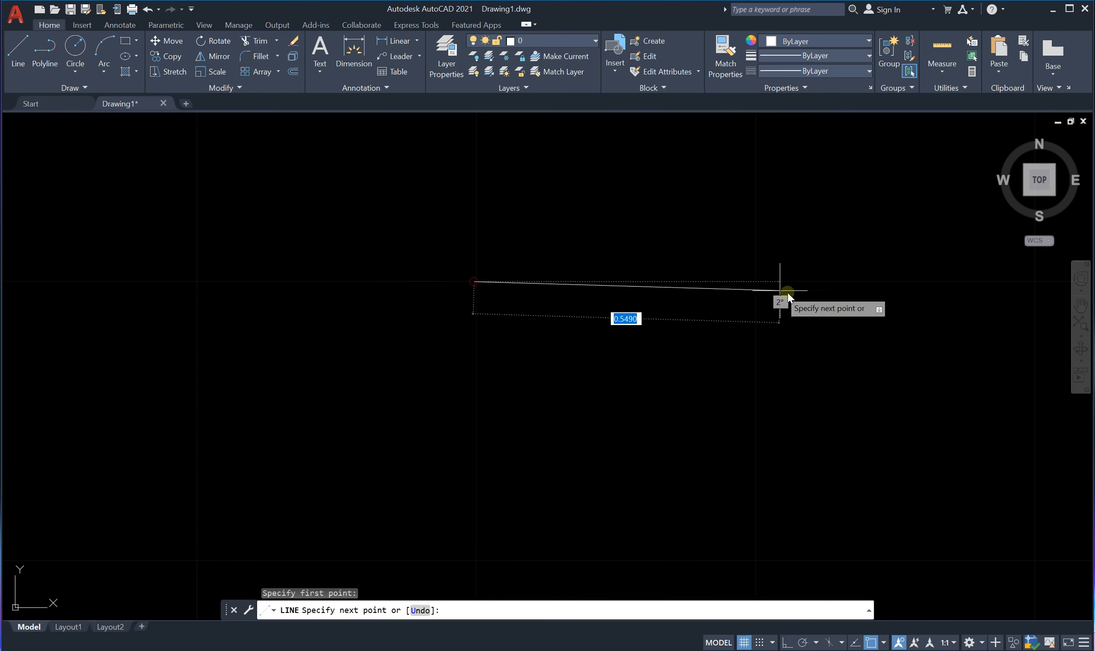
left_click(754, 282)
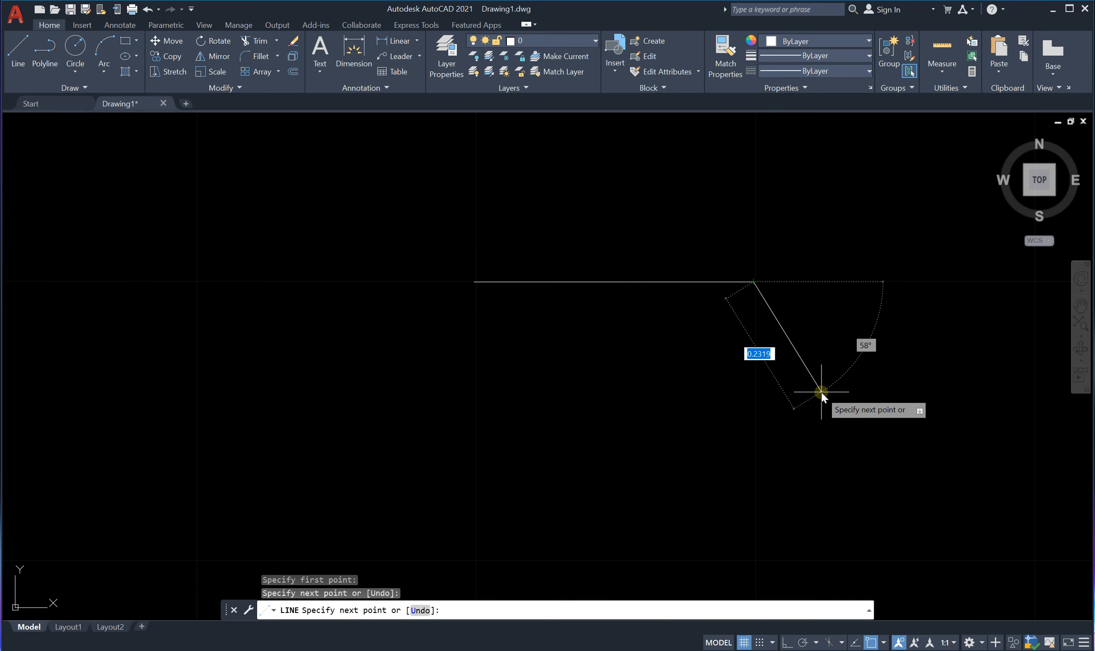
key("Return")
scroll(592, 284, "up", 7)
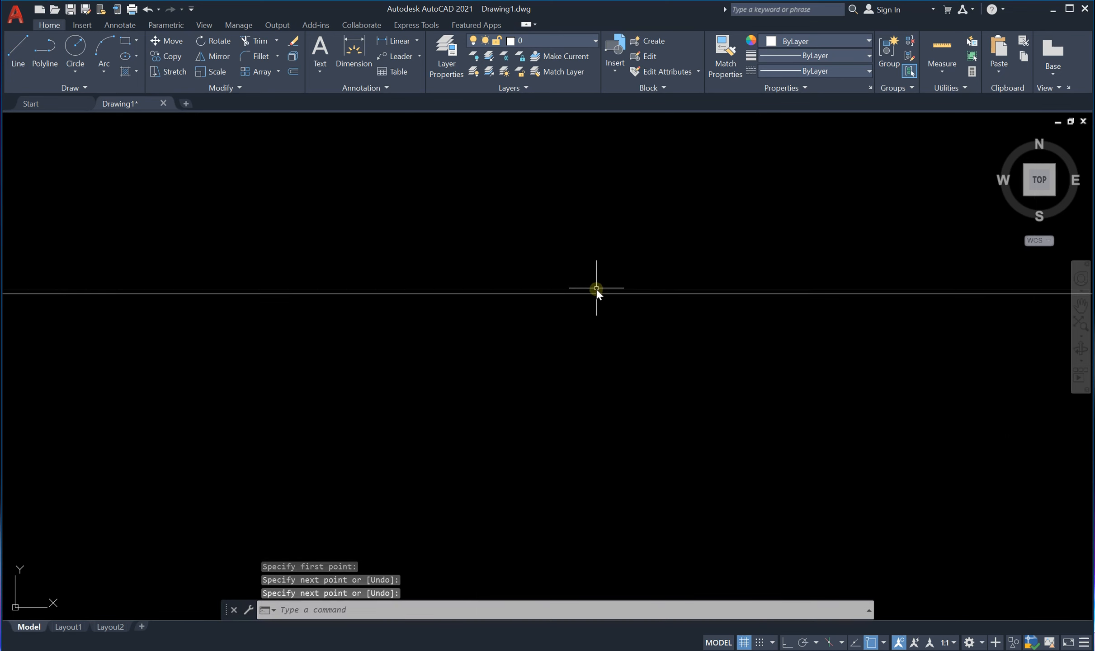
scroll(597, 288, "down", 4)
scroll(630, 301, "up", 4)
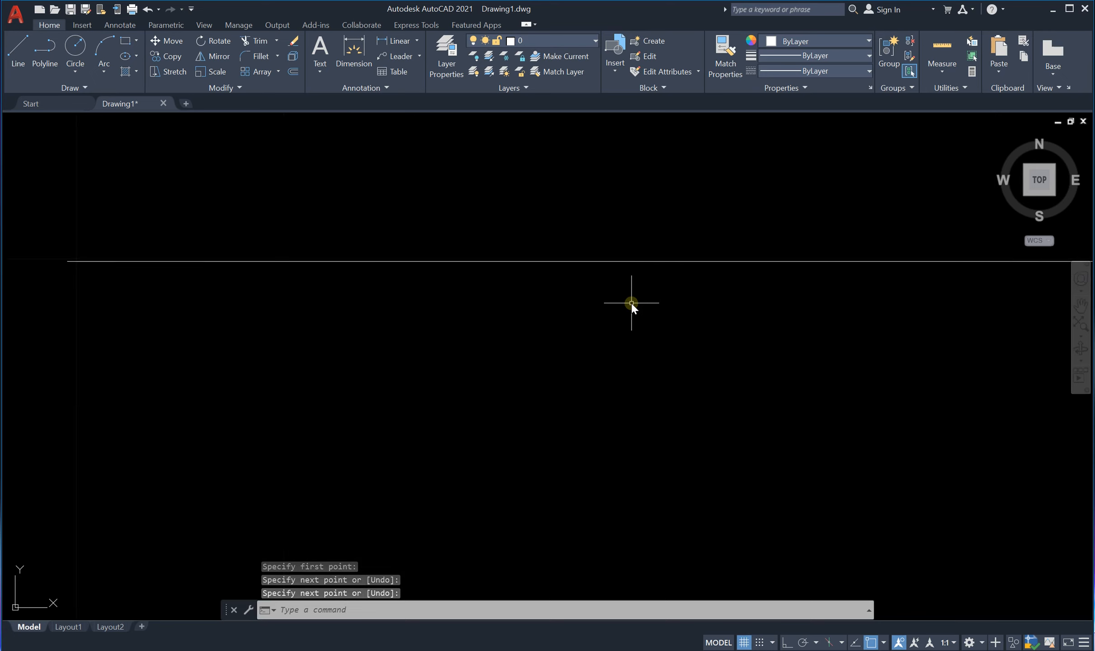
scroll(631, 300, "down", 4)
scroll(706, 299, "up", 2)
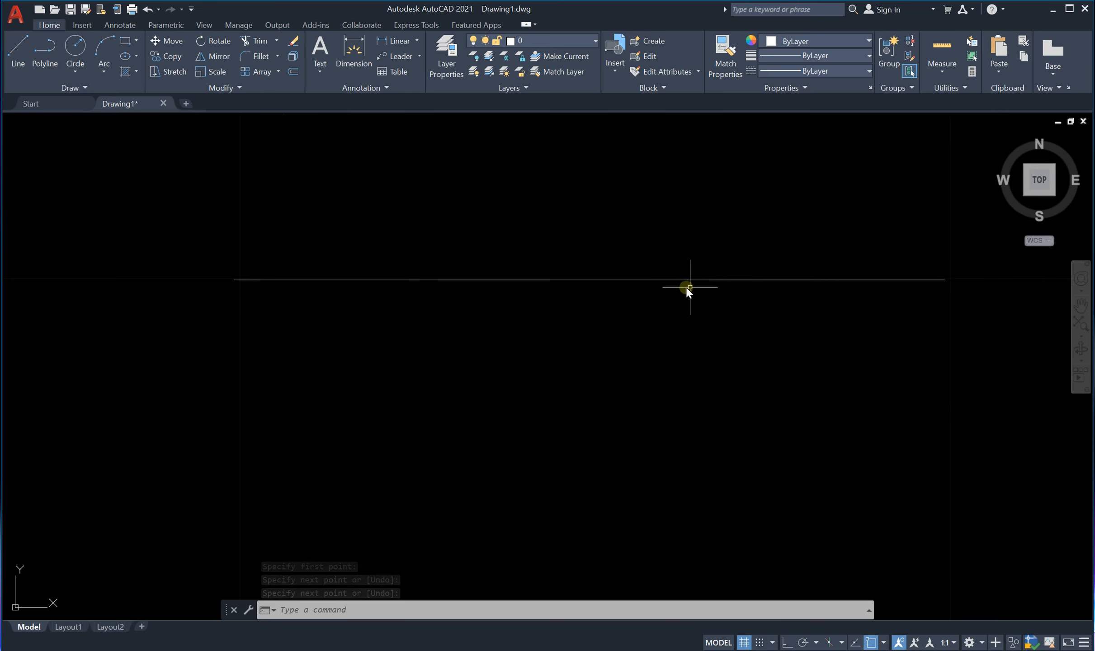
scroll(654, 264, "up", 3)
scroll(584, 281, "down", 5)
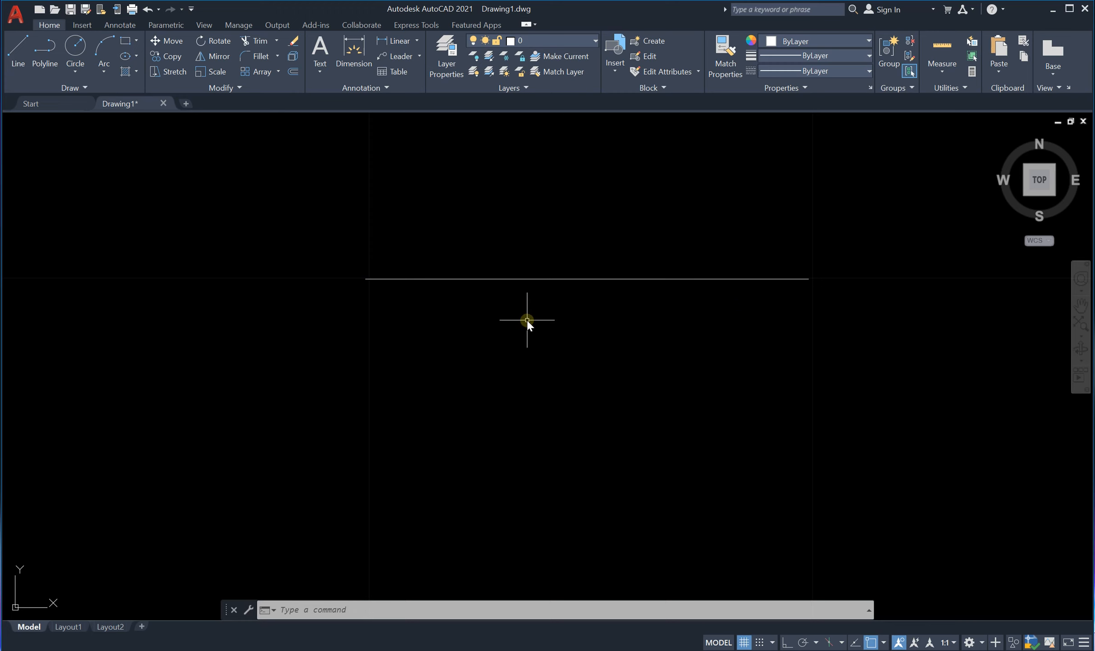
Step: Divide the horizontal line into 6 equal segments with the Divide command
type("DI")
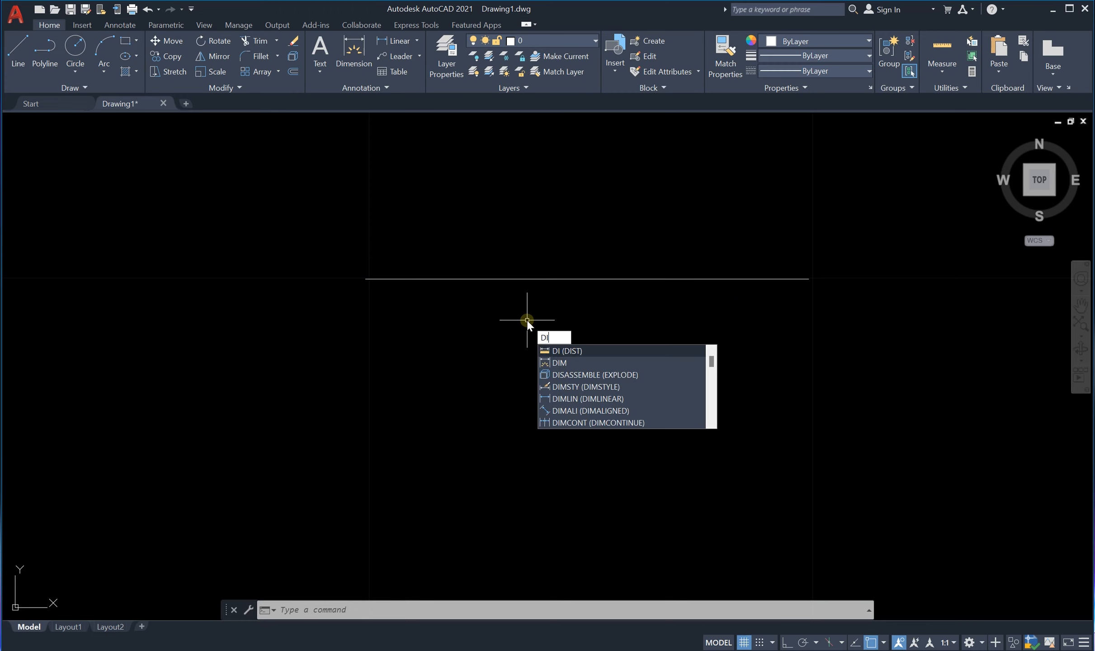
type("V")
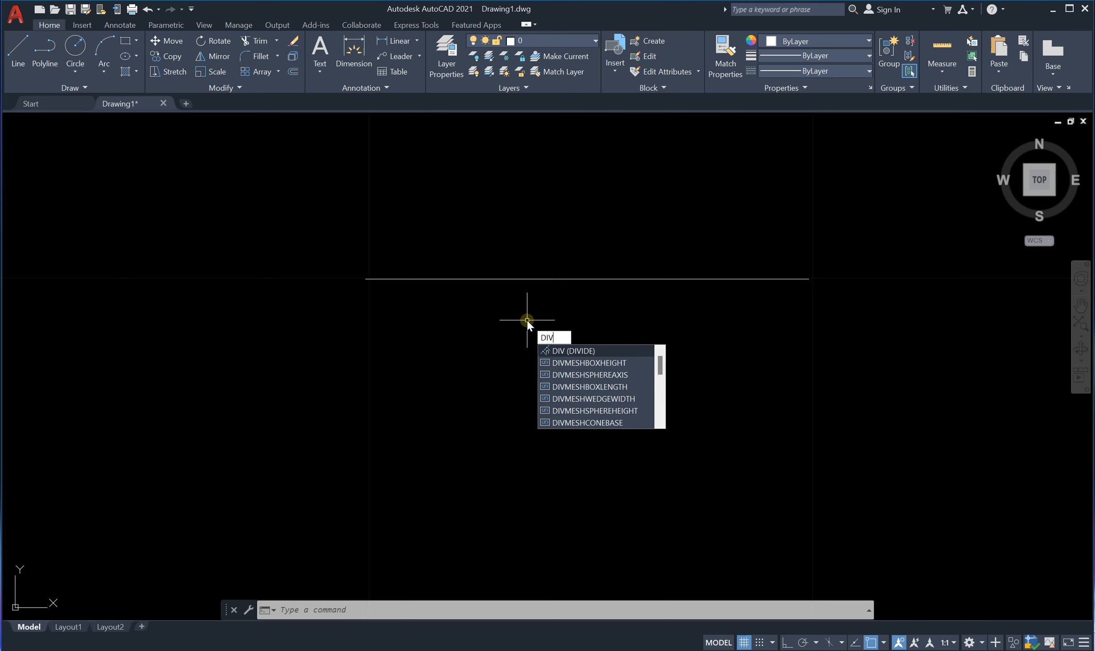
key("Return")
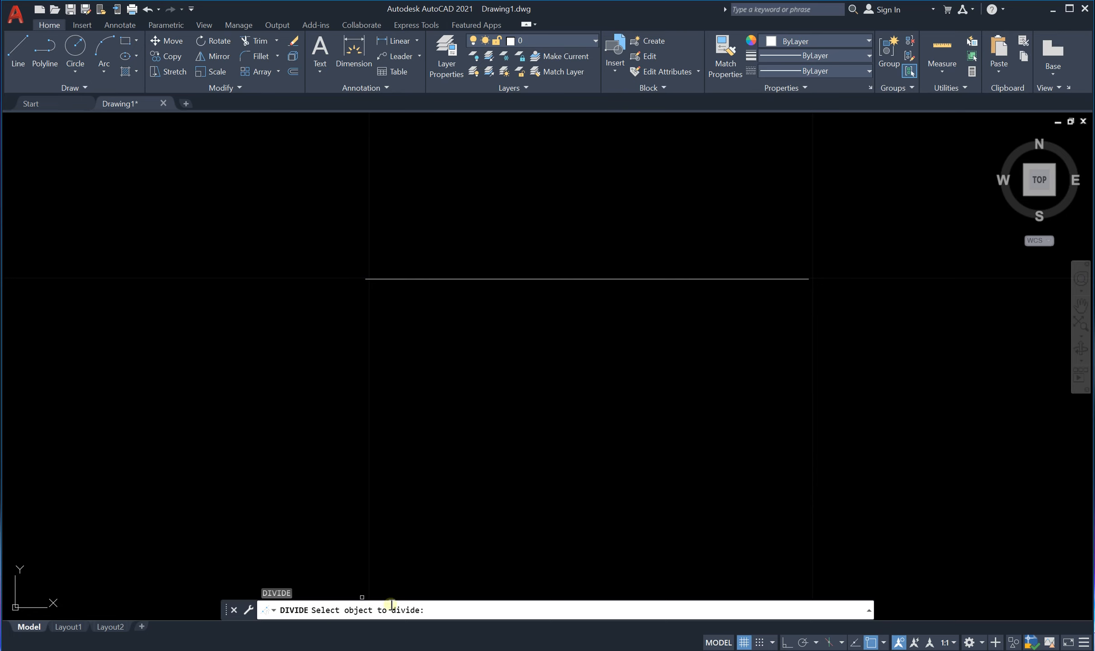
left_click(564, 279)
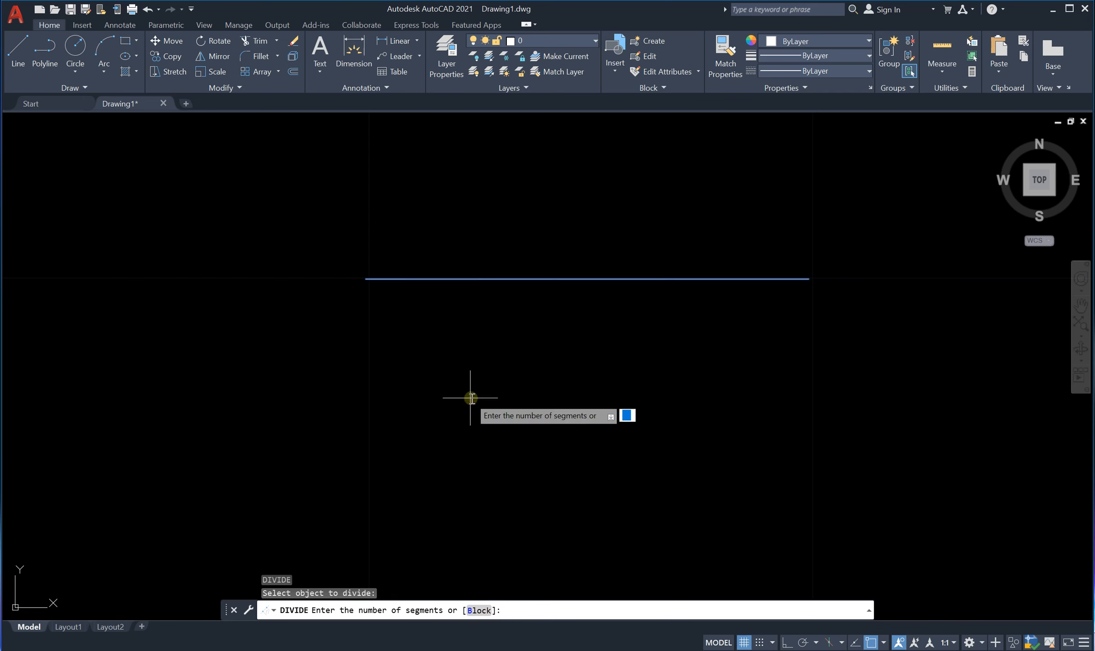
scroll(569, 277, "up", 2)
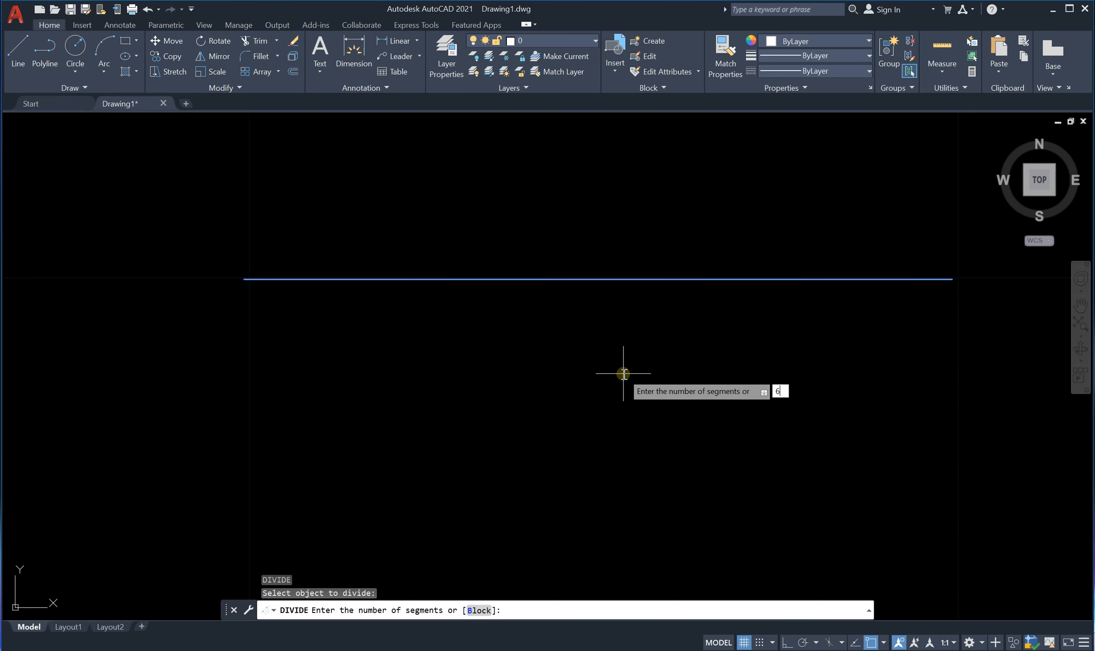
key("Return")
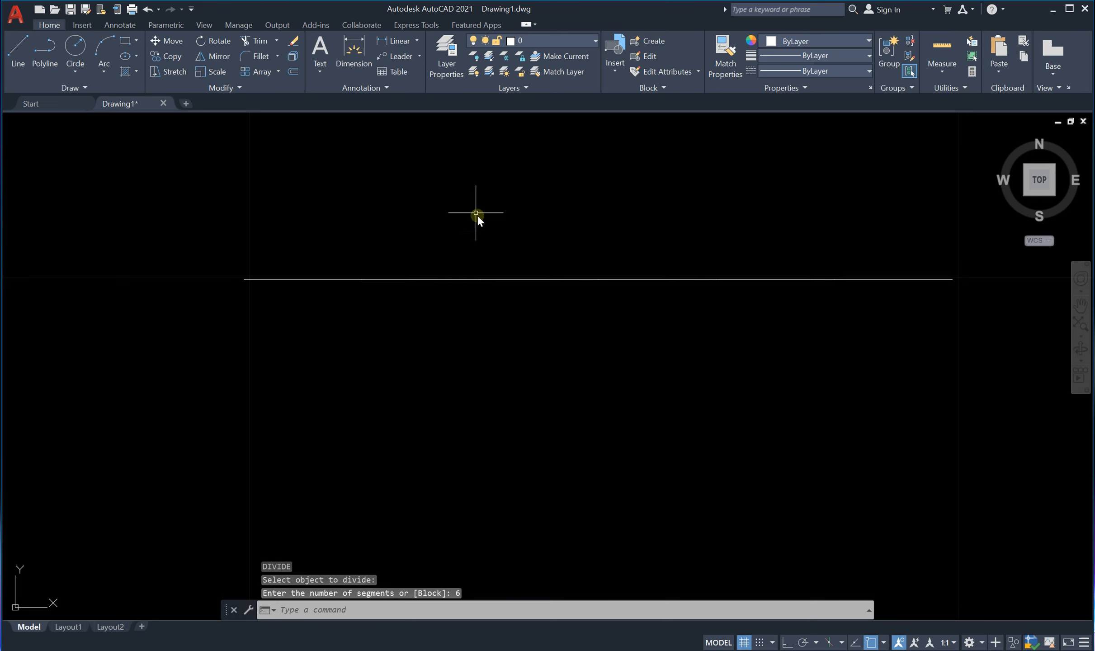
Step: Select the divided line and examine it at different magnifications for visible division points, leaving it deselected
left_click(567, 279)
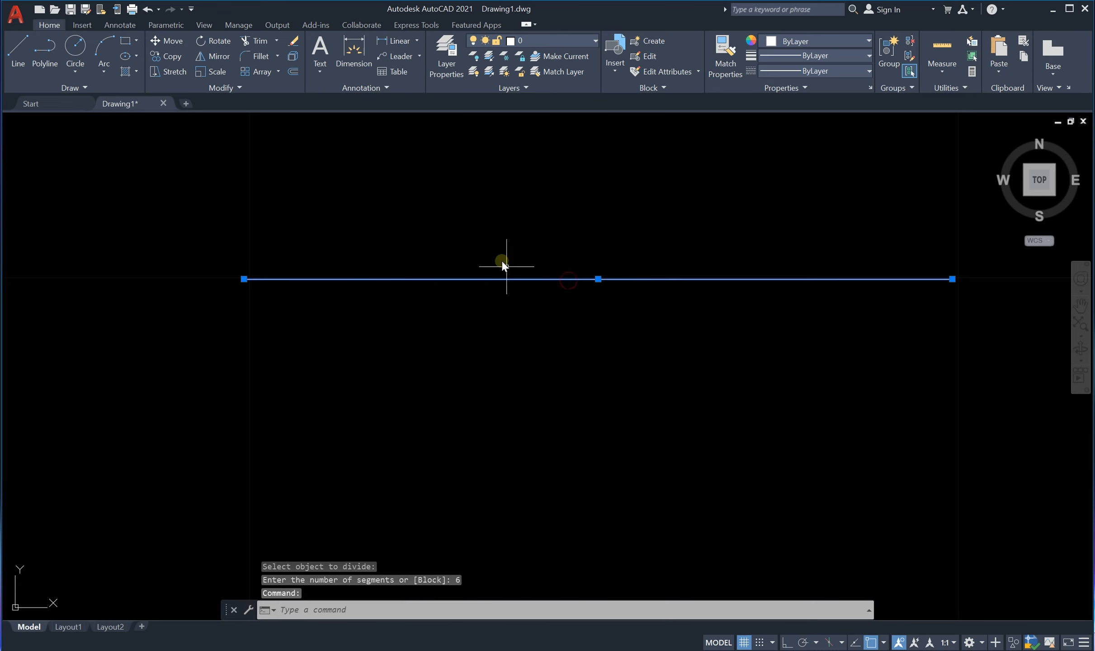
scroll(574, 274, "up", 6)
scroll(574, 274, "down", 10)
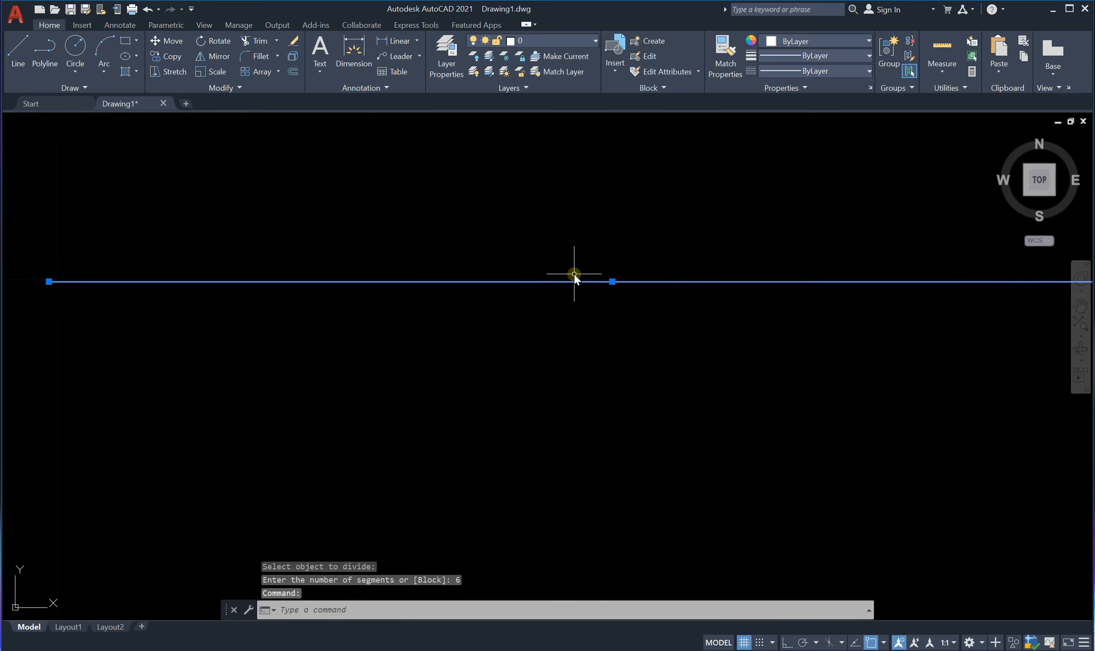
scroll(615, 295, "up", 4)
scroll(614, 289, "down", 8)
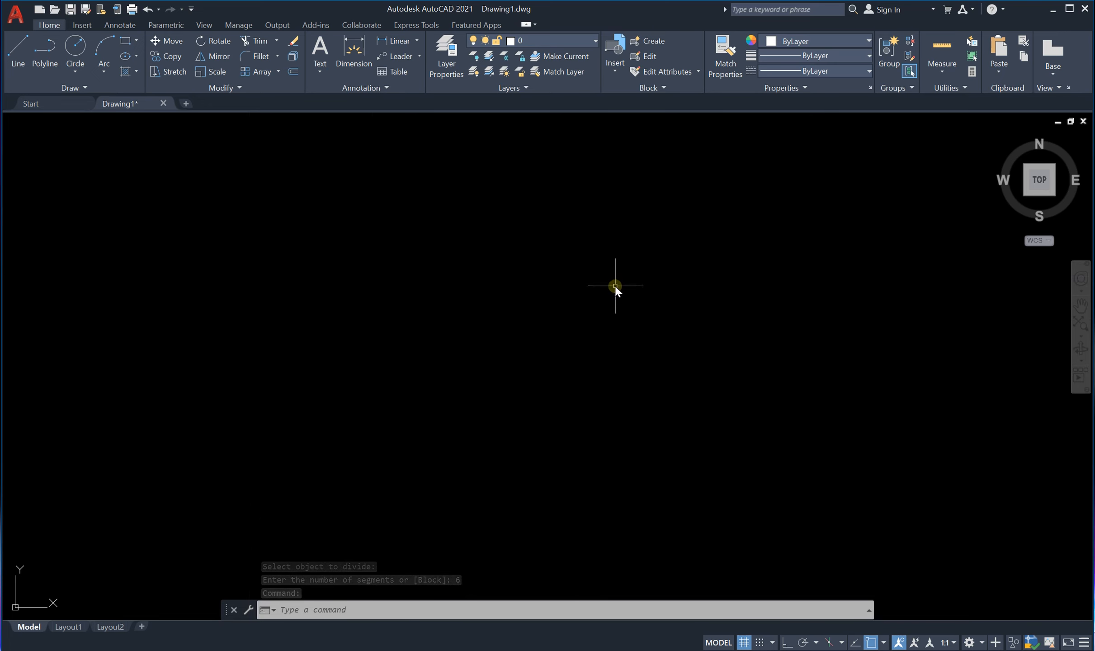
scroll(451, 237, "up", 6)
scroll(141, 235, "down", 2)
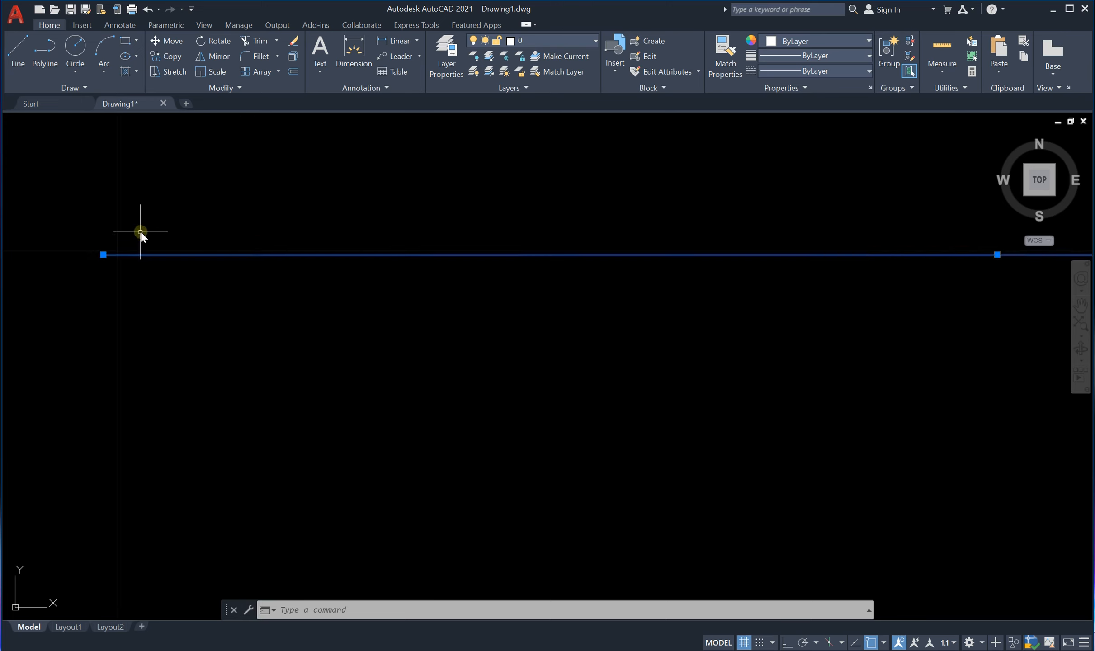
scroll(203, 252, "up", 4)
scroll(379, 238, "down", 5)
scroll(365, 240, "up", 5)
scroll(365, 240, "up", 3)
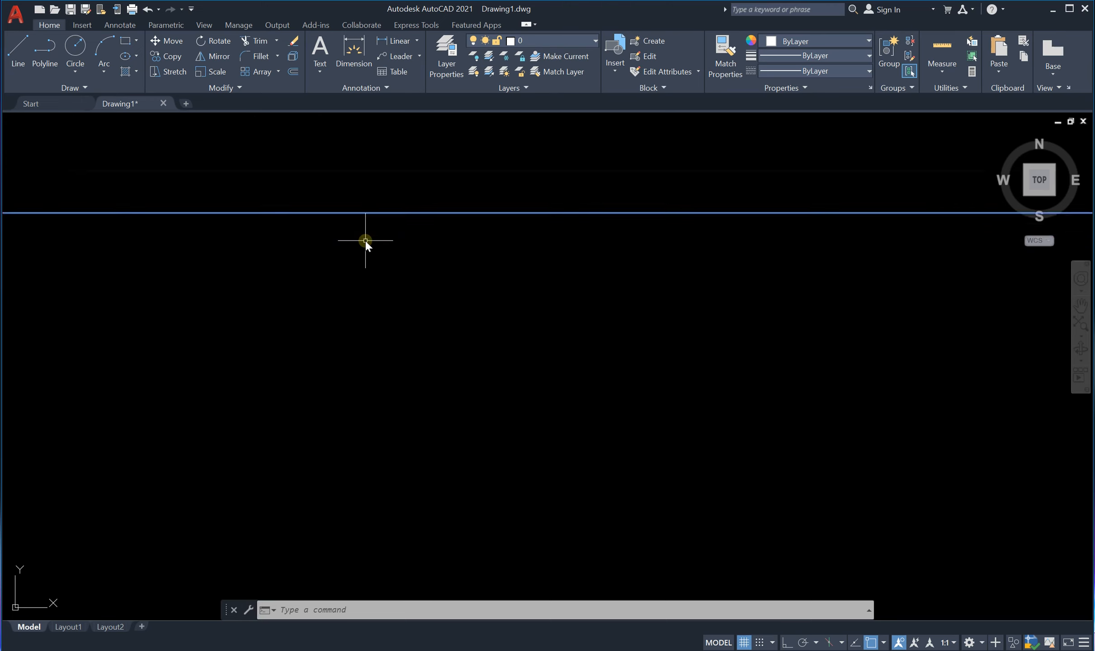
scroll(367, 236, "down", 12)
scroll(426, 239, "up", 6)
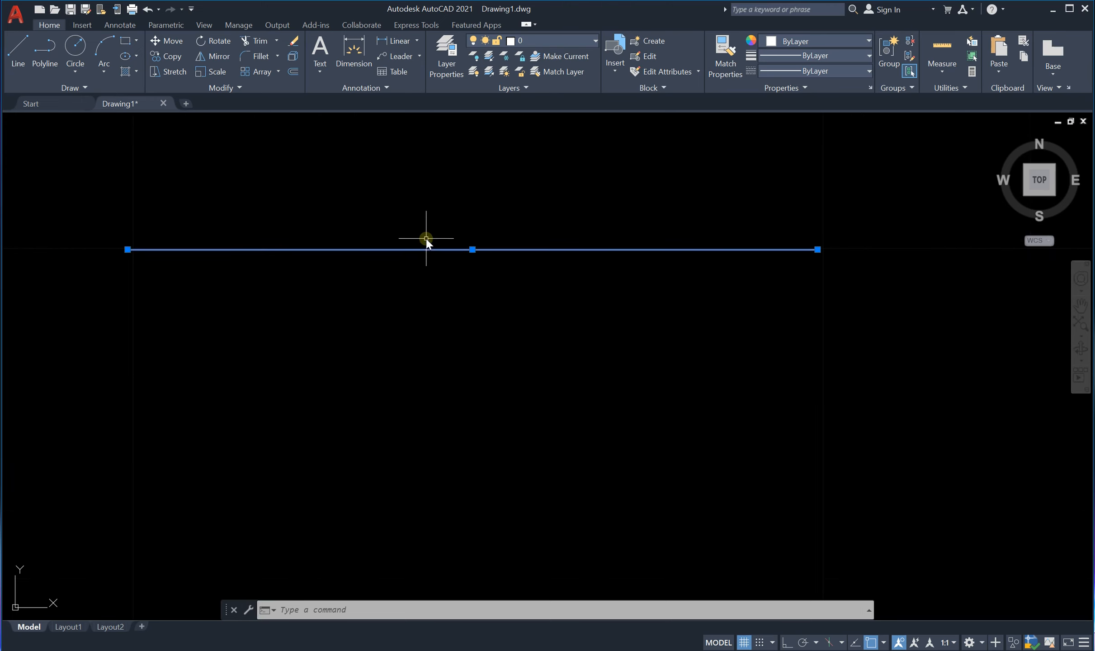
scroll(435, 235, "up", 2)
scroll(441, 233, "down", 2)
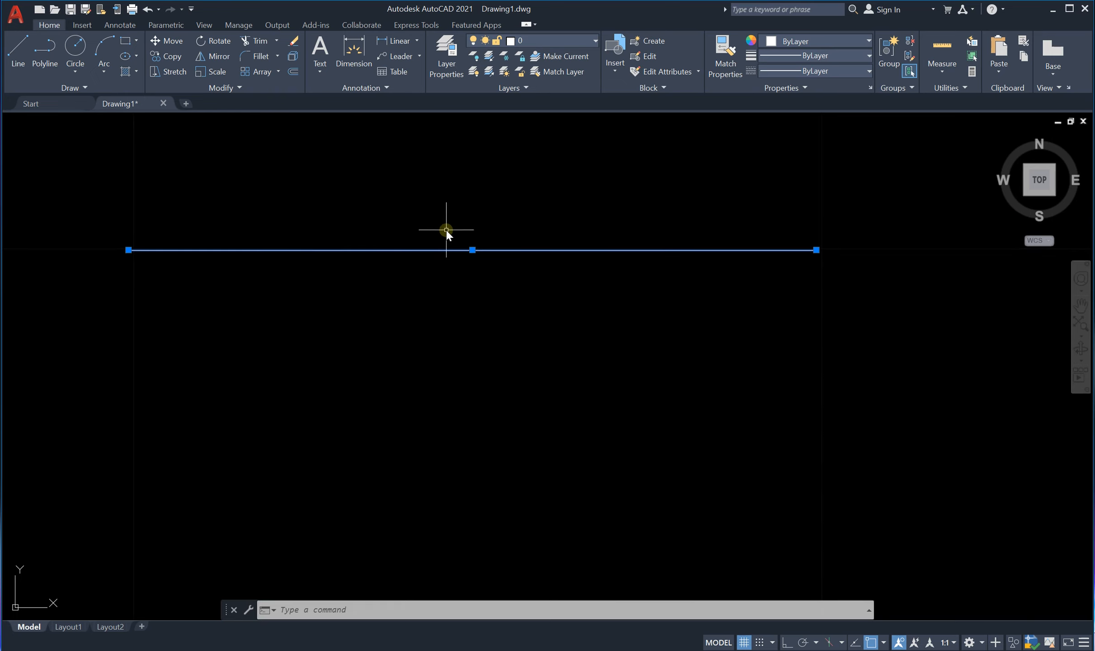
scroll(311, 239, "up", 2)
scroll(509, 263, "down", 4)
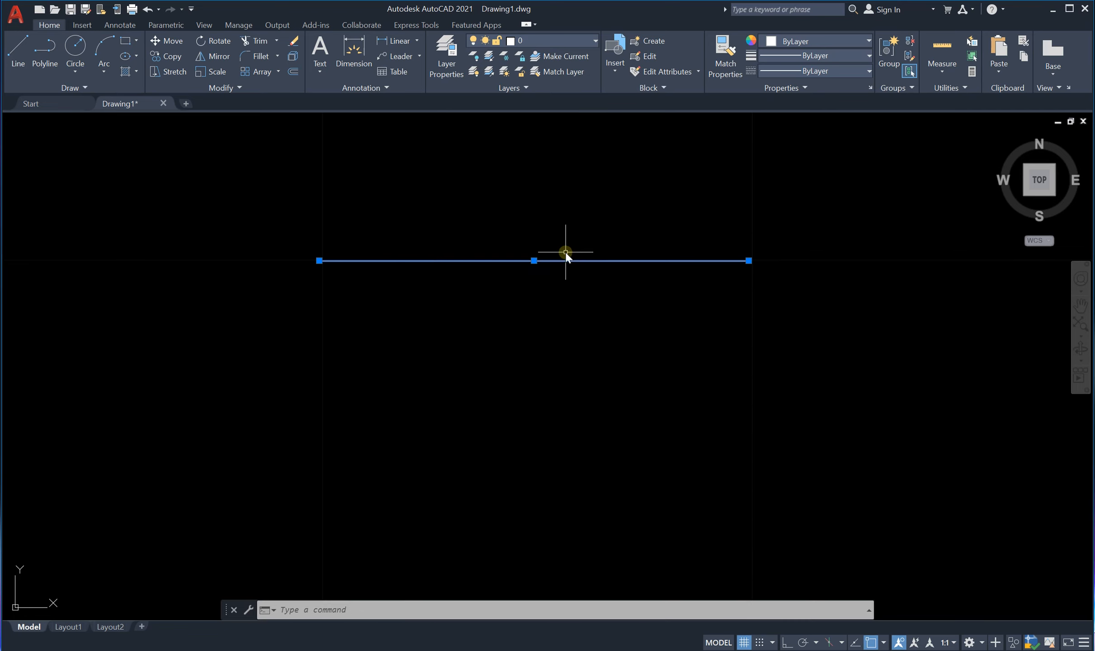
scroll(566, 252, "up", 2)
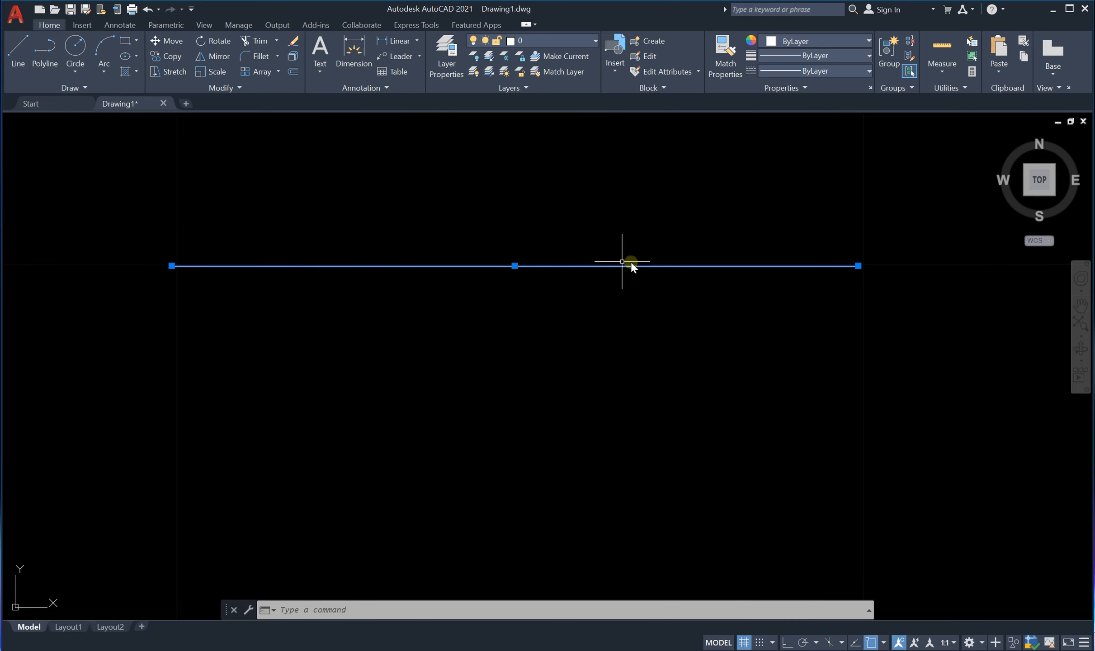
key("Escape")
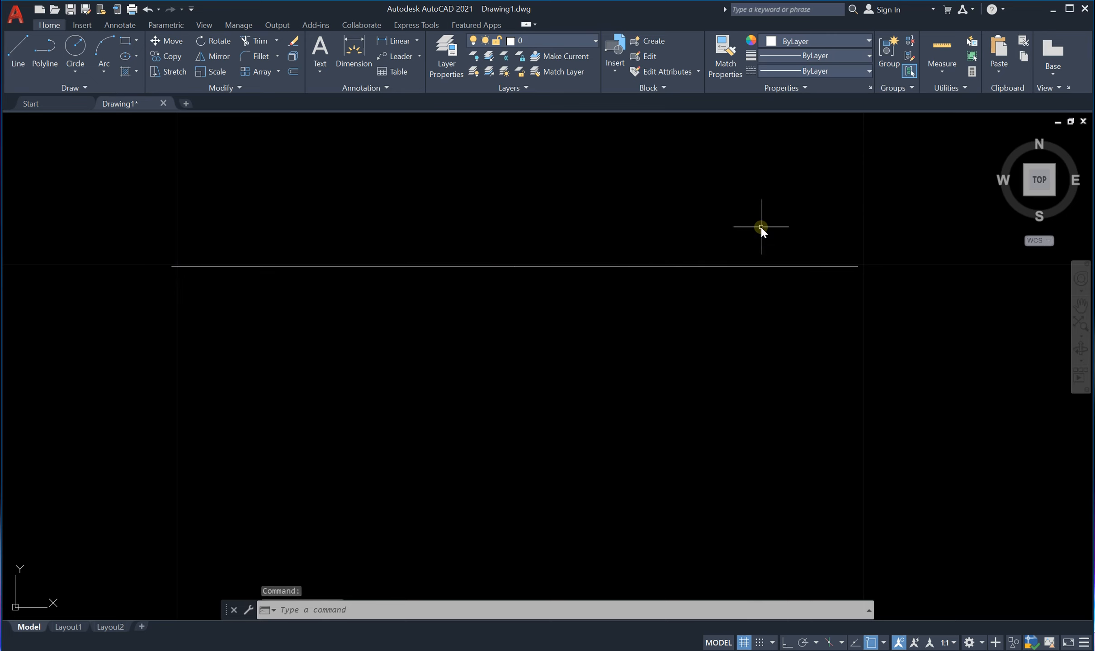
Step: Set the point style to the plain X symbol so the division points show on the line
left_click(954, 91)
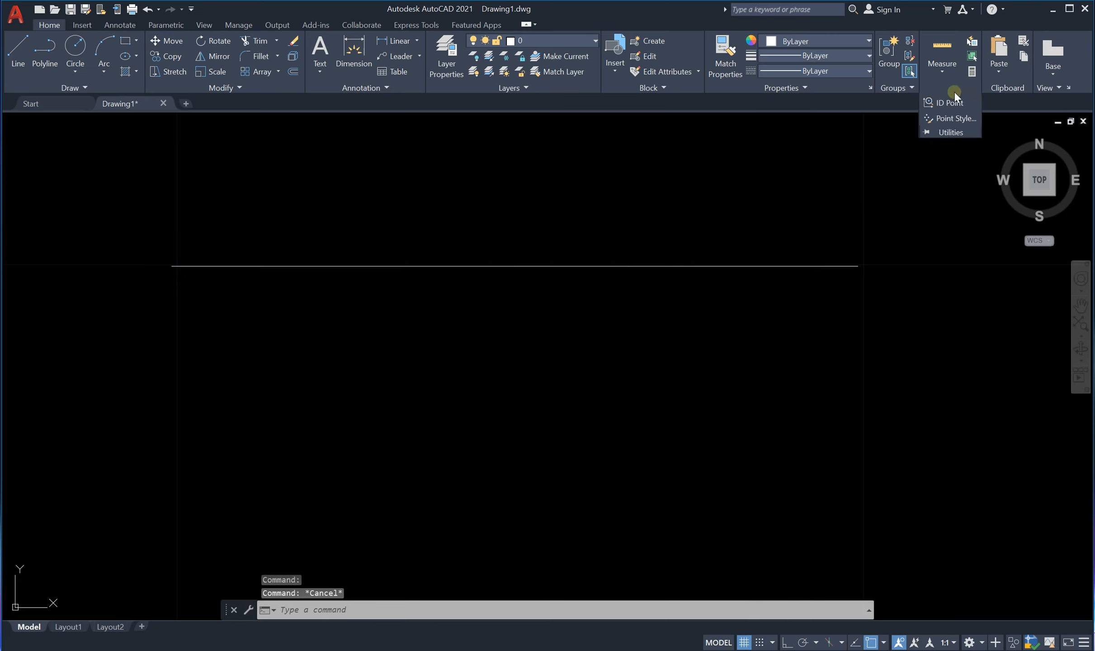
left_click(945, 119)
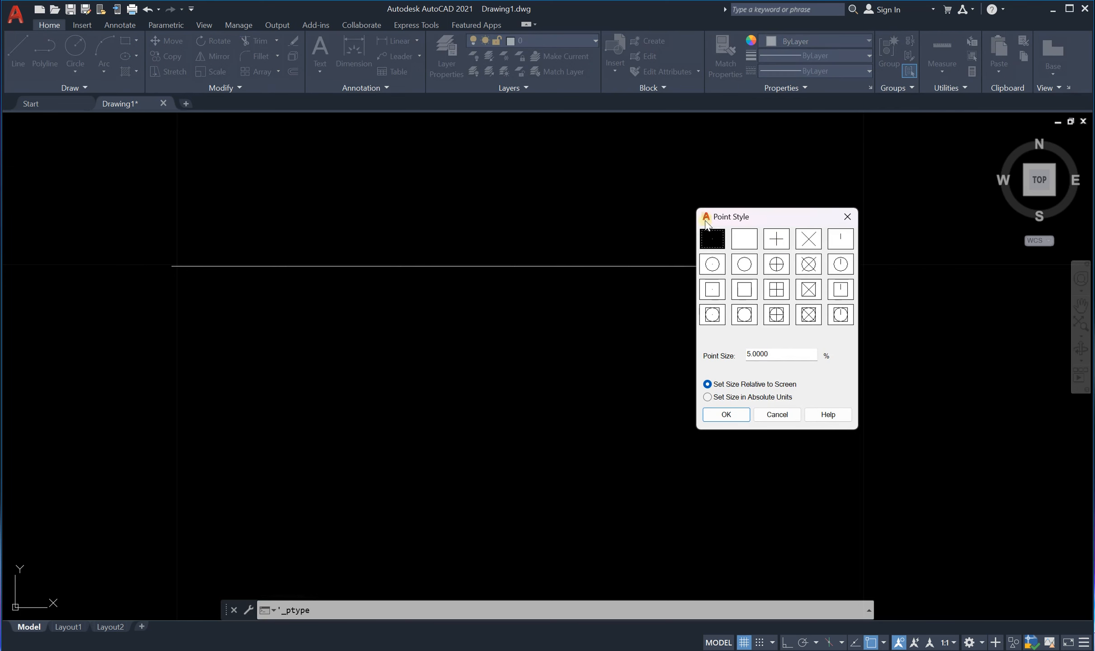
left_click(809, 243)
left_click(726, 414)
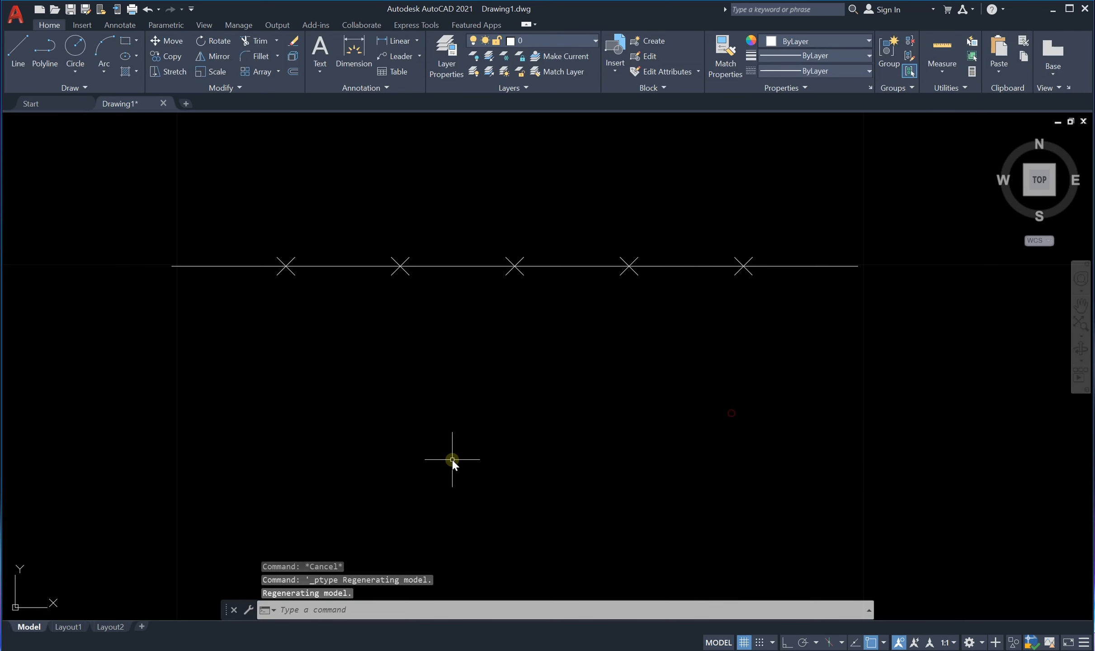
Step: Examine the X-shaped division points and the segments between them along the line
scroll(283, 270, "up", 2)
scroll(281, 267, "down", 2)
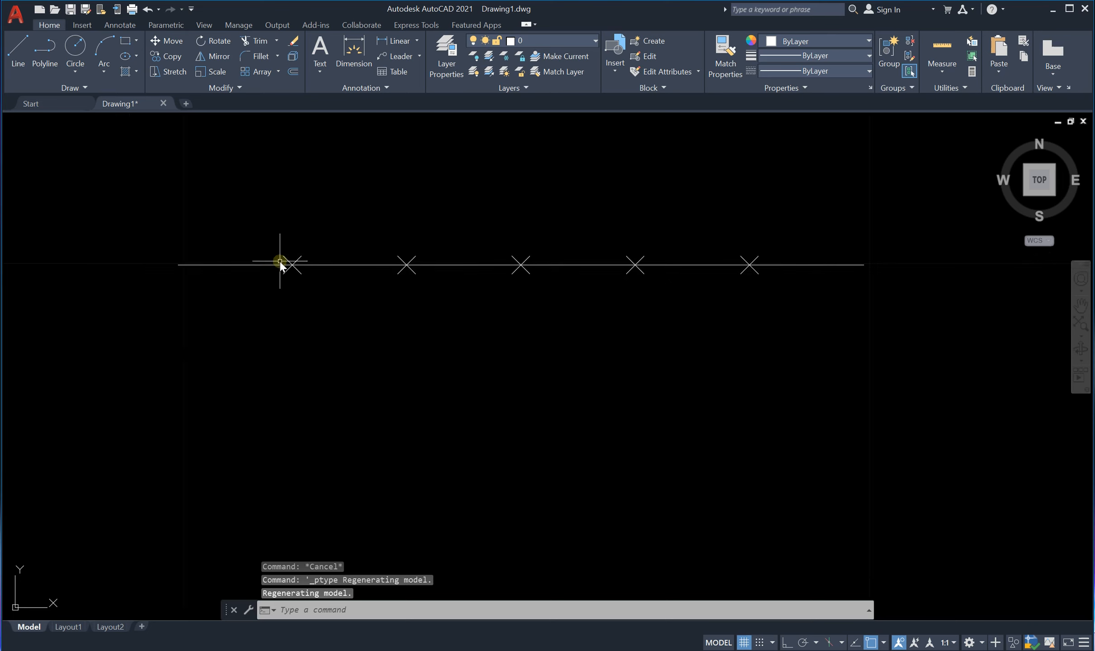
scroll(289, 269, "up", 2)
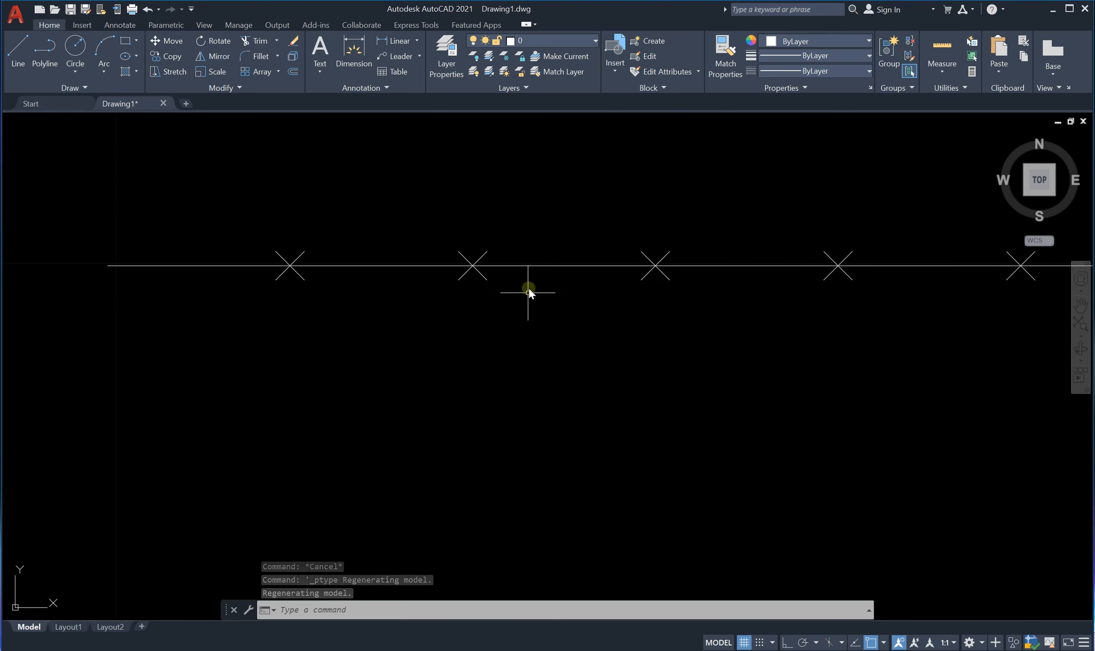
scroll(804, 307, "down", 4)
scroll(885, 308, "up", 2)
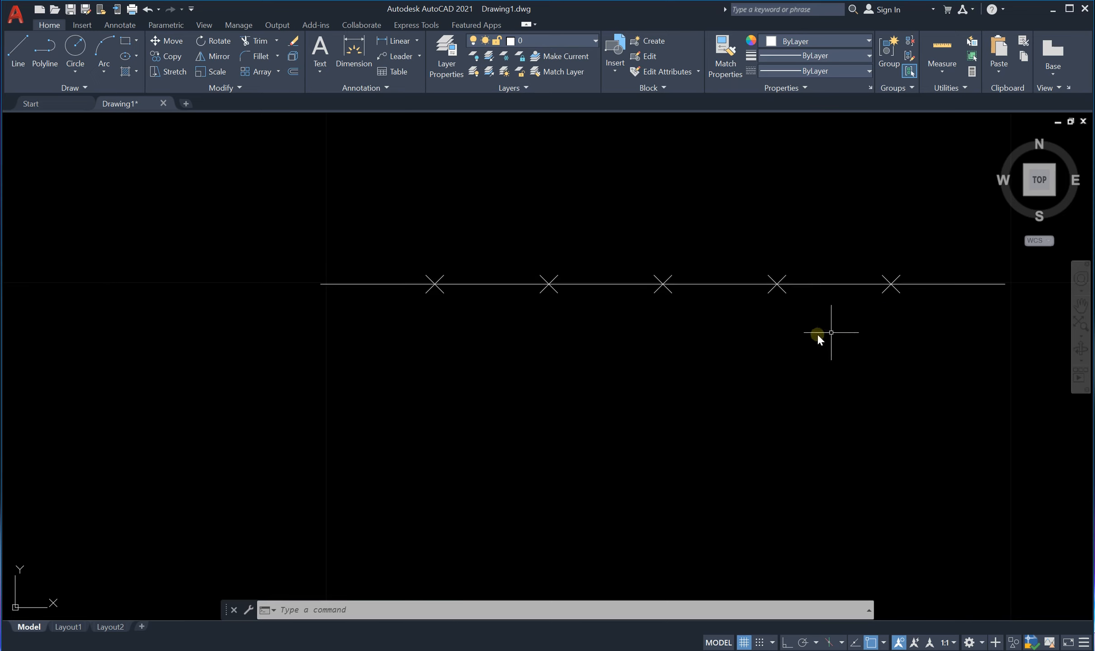
scroll(963, 280, "down", 4)
scroll(965, 281, "up", 4)
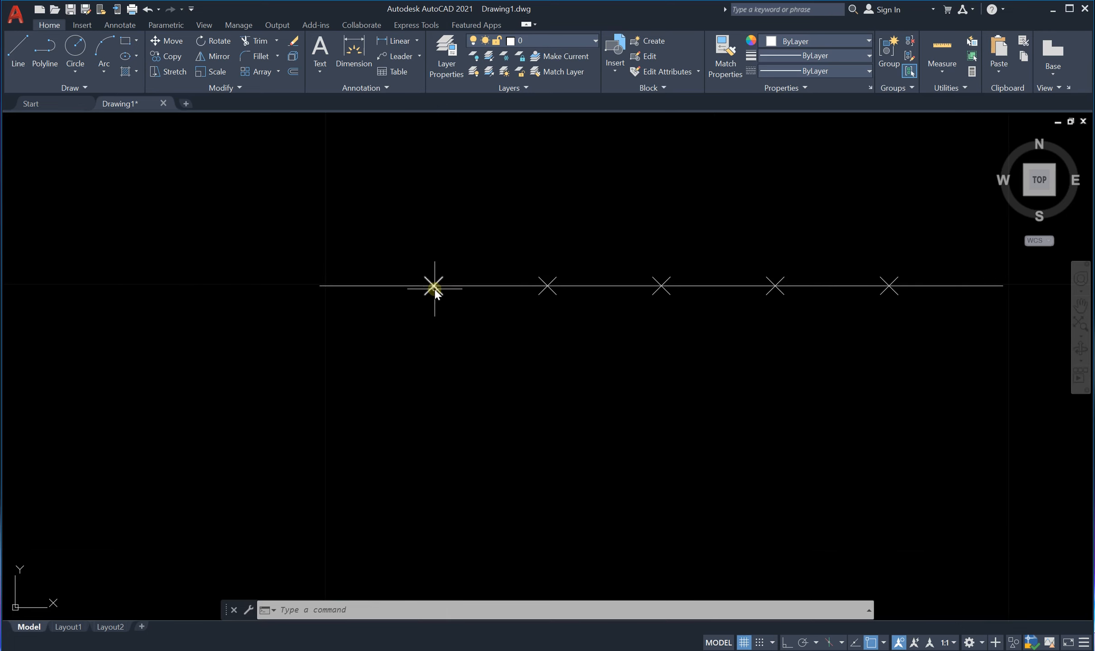
scroll(432, 286, "up", 5)
scroll(435, 270, "down", 5)
scroll(435, 271, "down", 2)
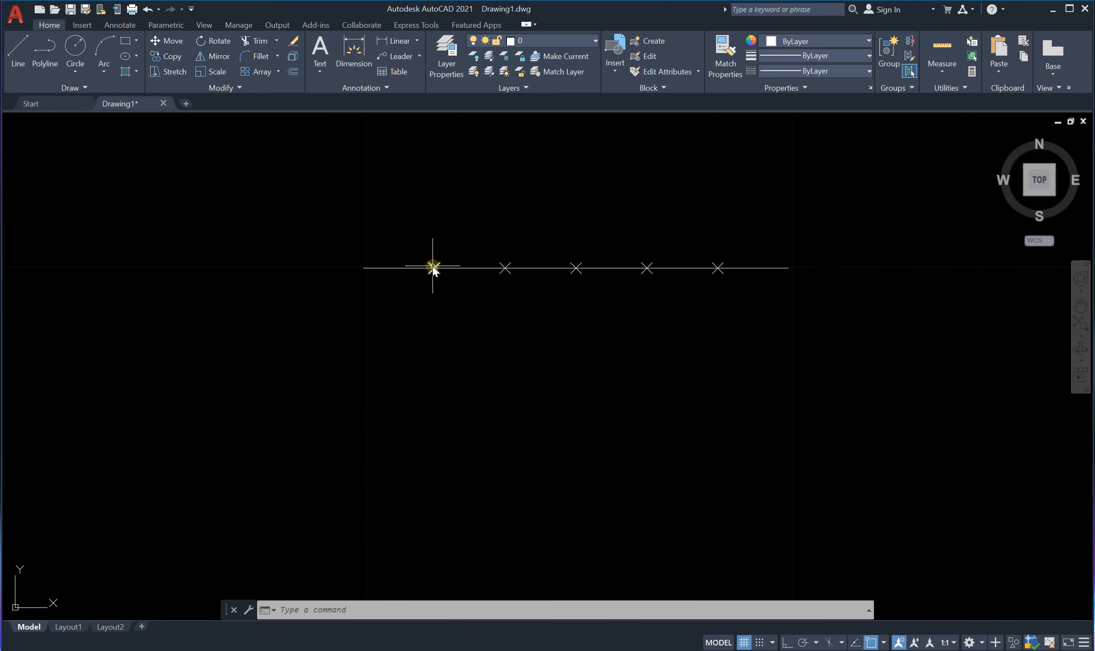
scroll(433, 266, "up", 8)
scroll(433, 267, "down", 10)
scroll(464, 260, "up", 5)
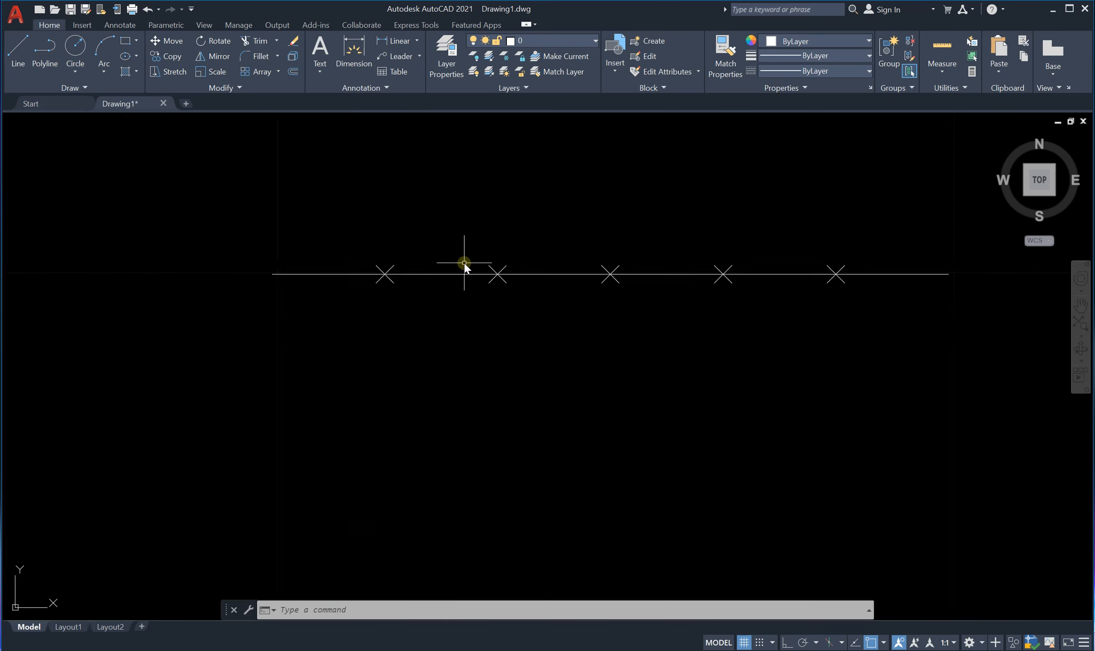
scroll(464, 264, "down", 5)
scroll(509, 259, "up", 5)
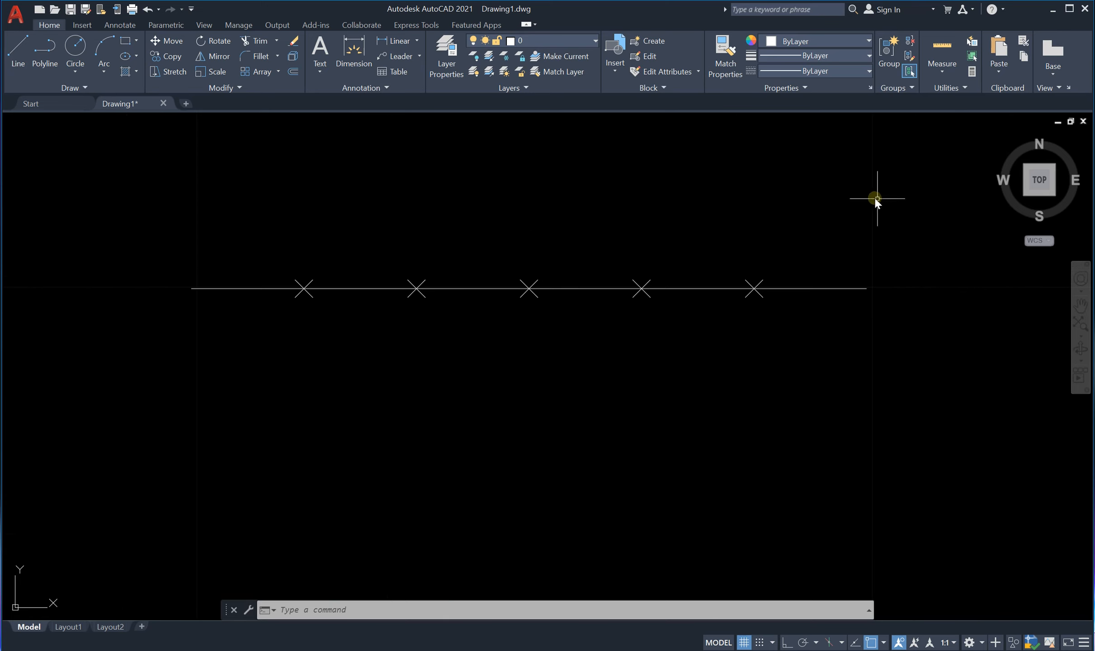
Step: Delete the horizontal line together with all its division points
left_click(907, 209)
left_click(156, 364)
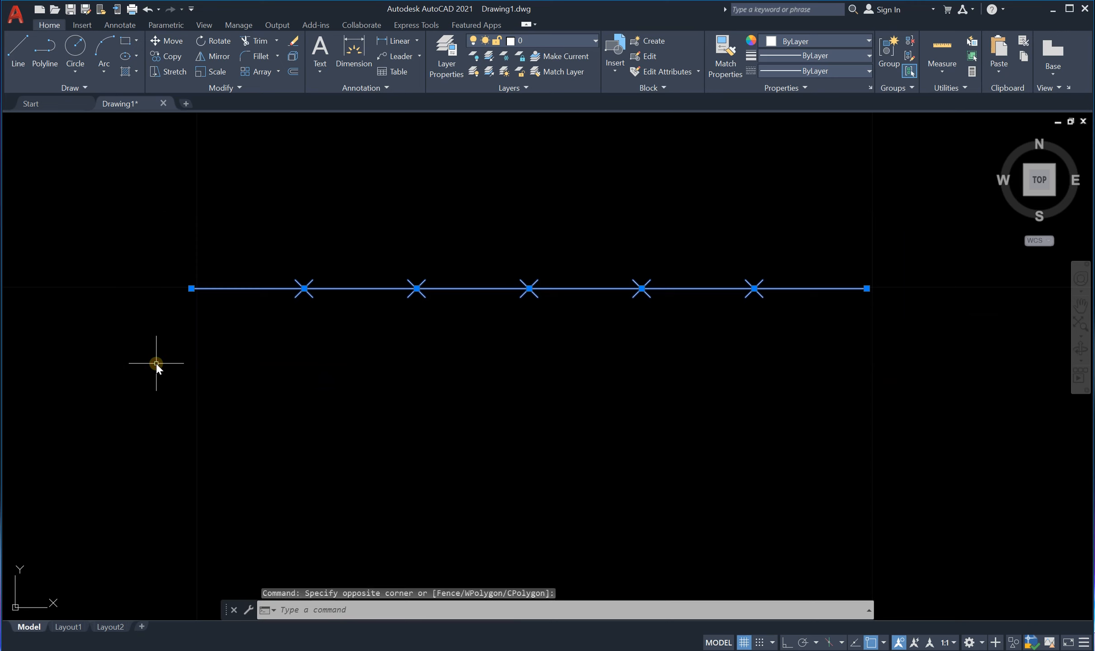
key("Delete")
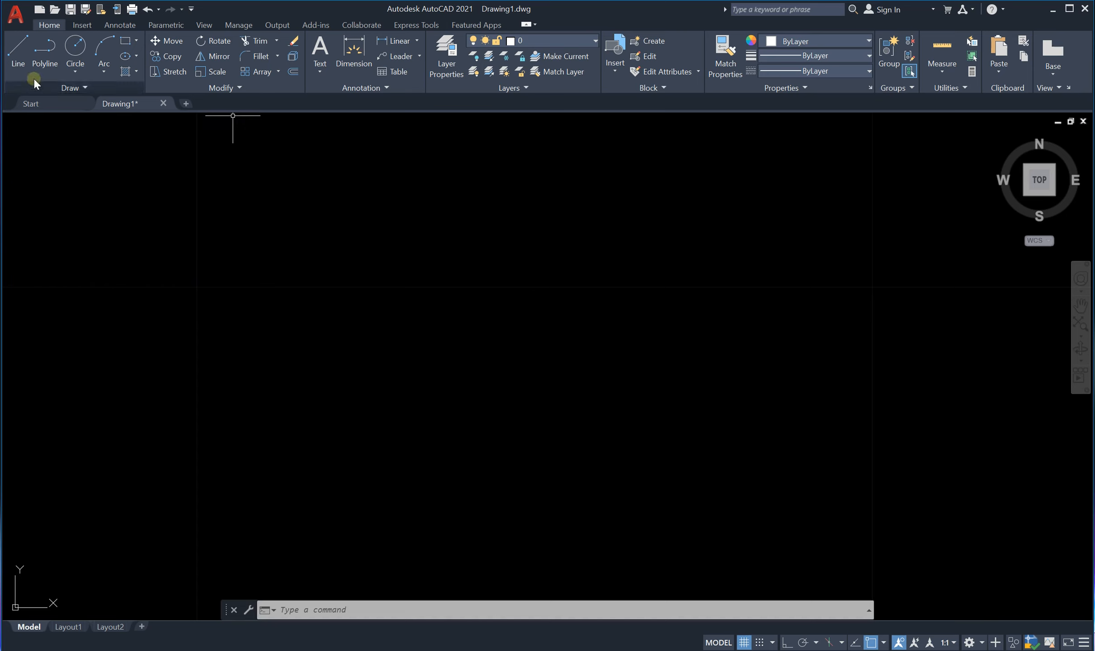
Step: Draw an open stepped outline of ten connected horizontal and vertical line segments, enabling Ortho mode after the first segment
left_click(18, 63)
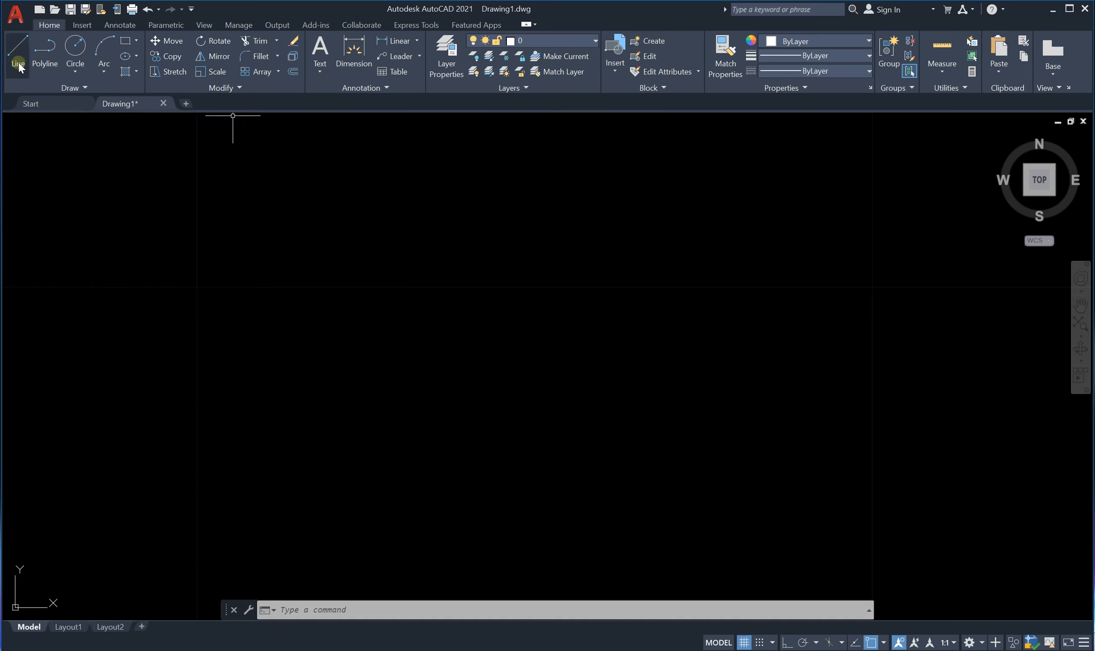
left_click(315, 287)
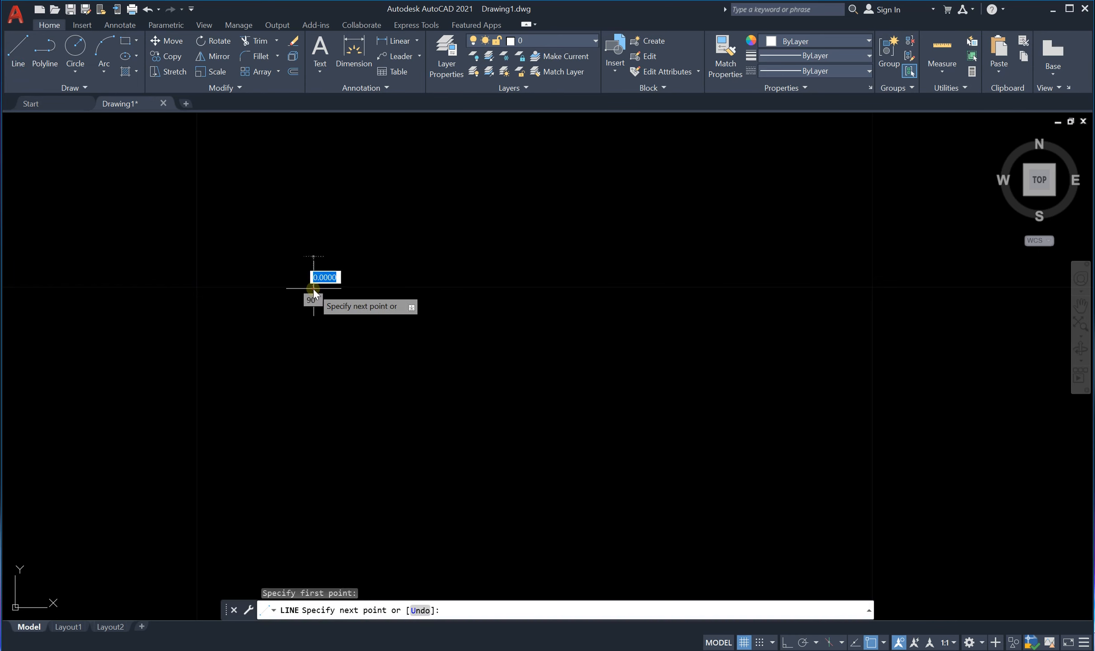
left_click(596, 288)
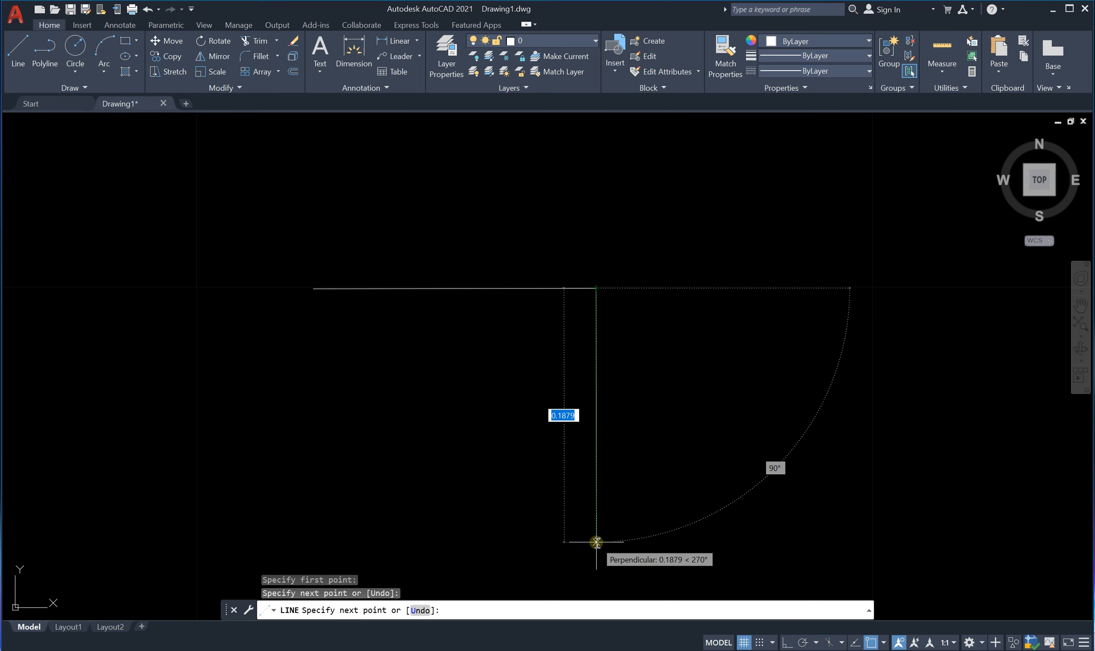
key("F8")
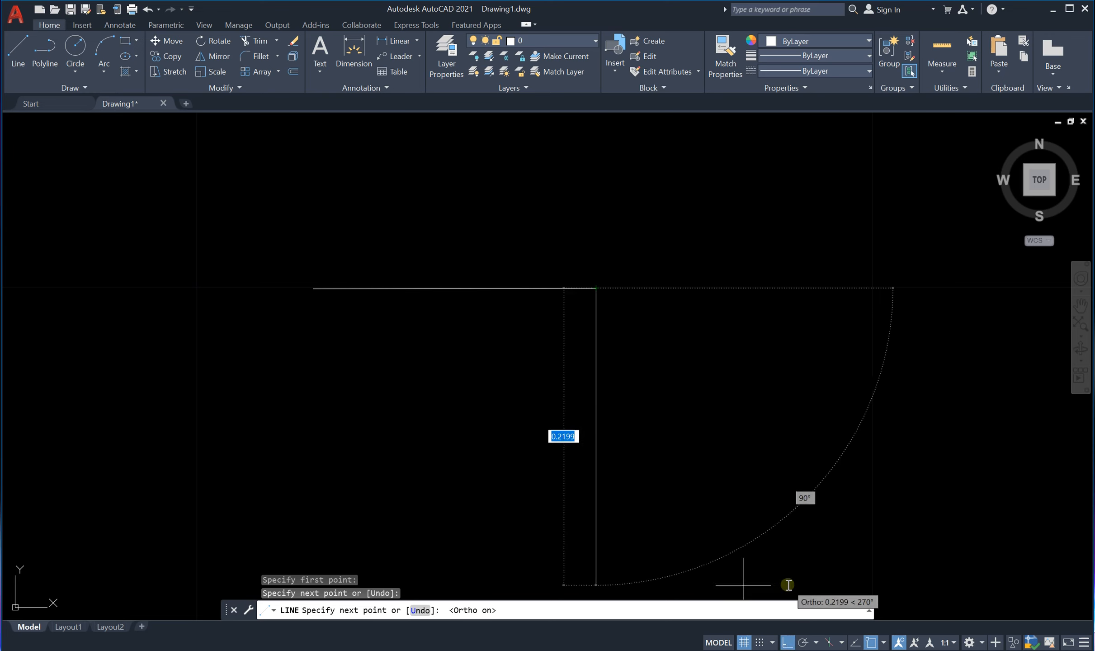
left_click(567, 555)
left_click(906, 556)
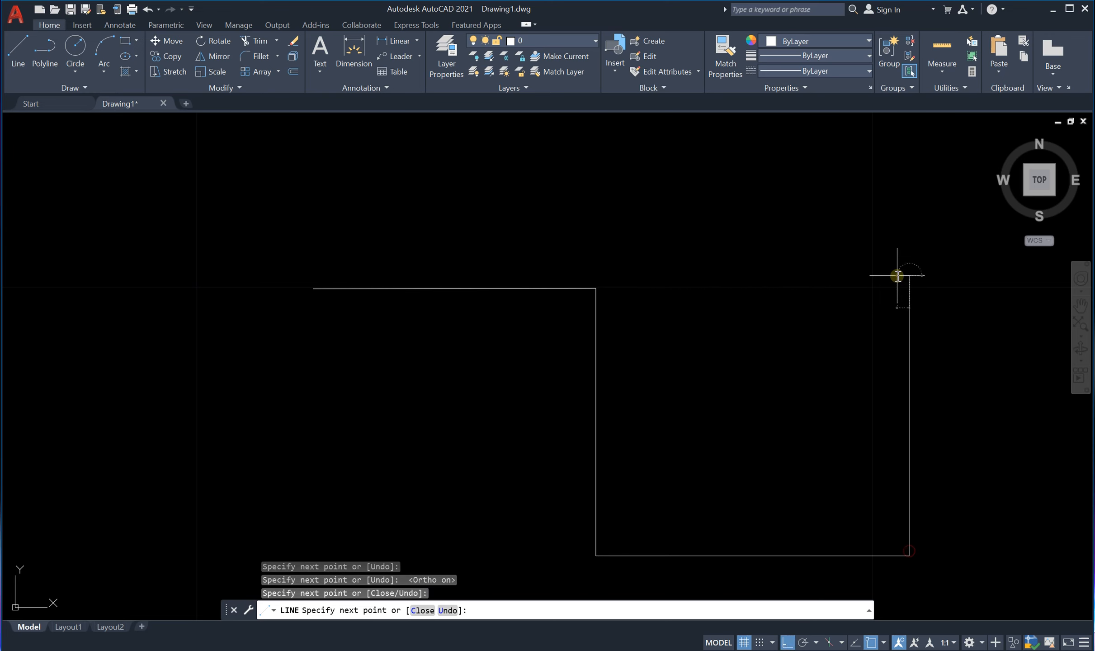
left_click(899, 274)
left_click(688, 251)
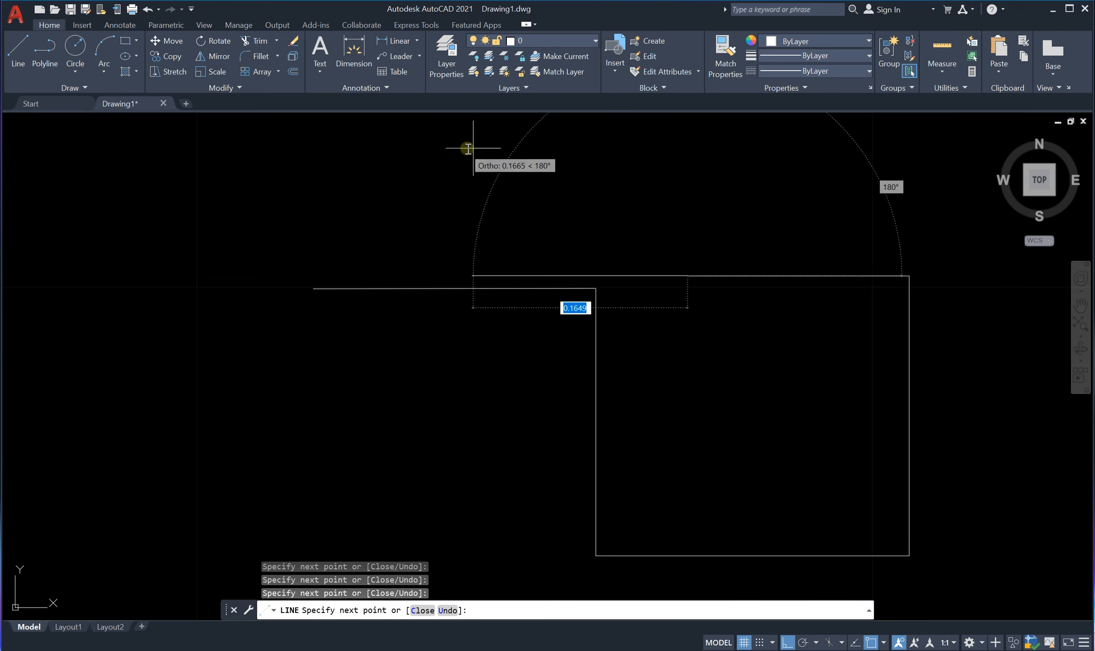
left_click(723, 127)
left_click(81, 213)
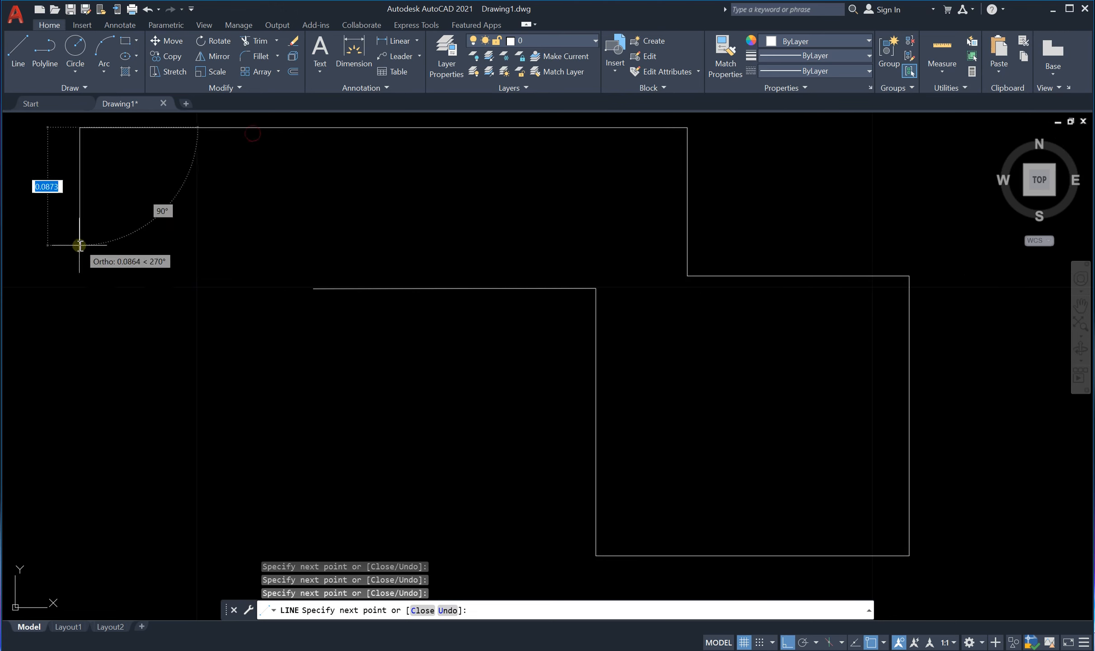
left_click(68, 475)
left_click(294, 477)
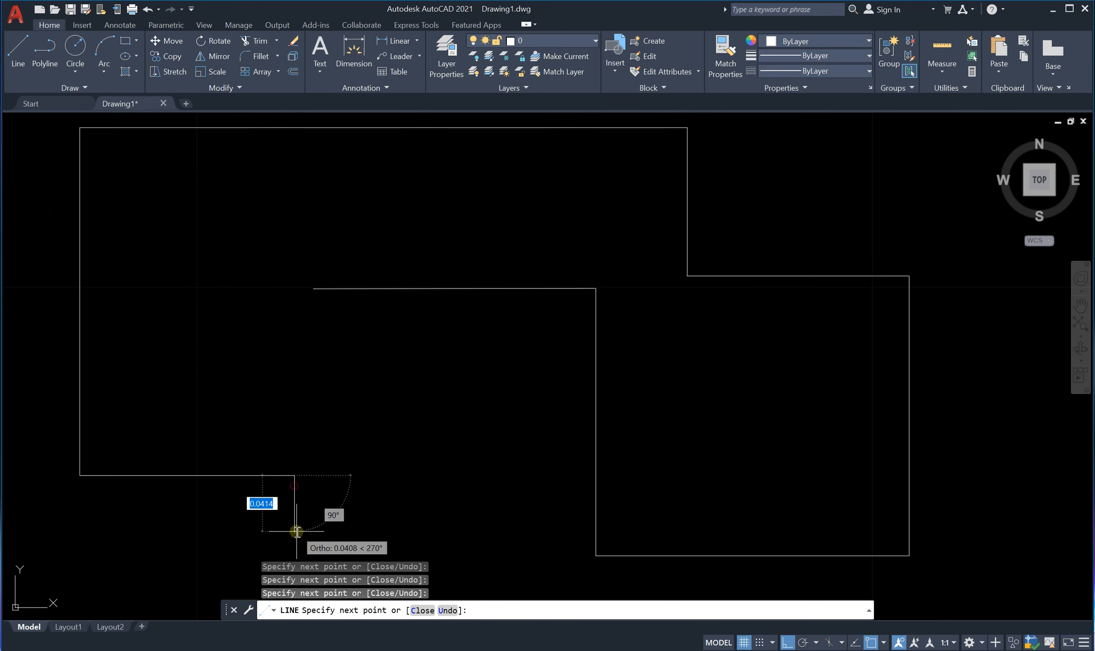
left_click(294, 531)
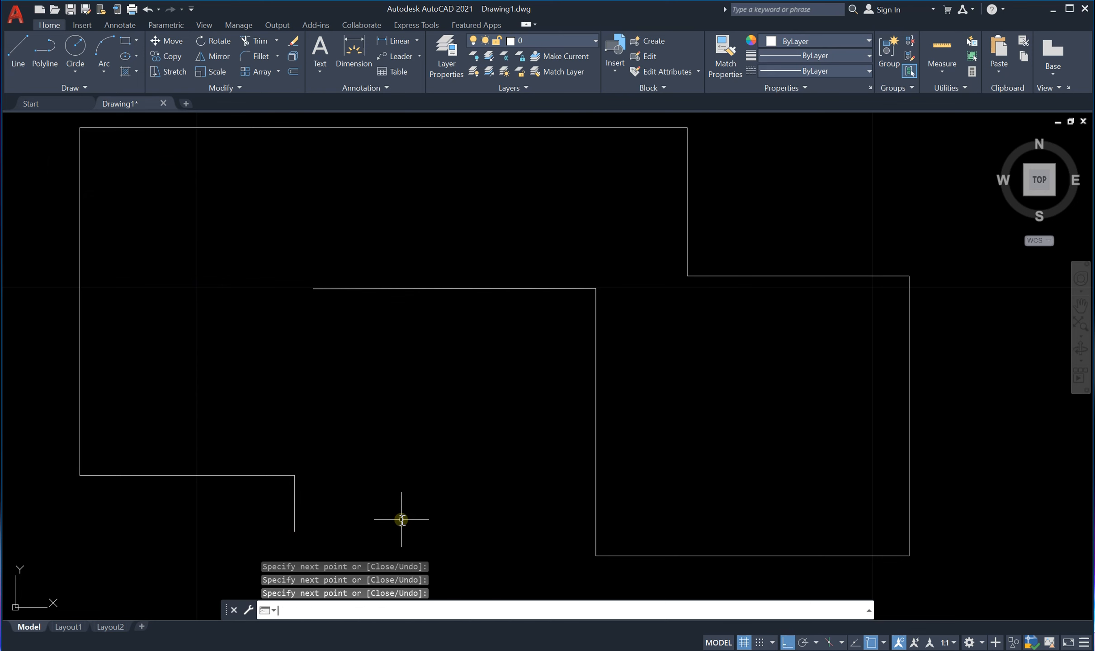
key("Escape")
Step: Examine the stepped outline and its corners at different magnifications
scroll(391, 510, "down", 2)
scroll(614, 250, "down", 4)
scroll(566, 270, "up", 4)
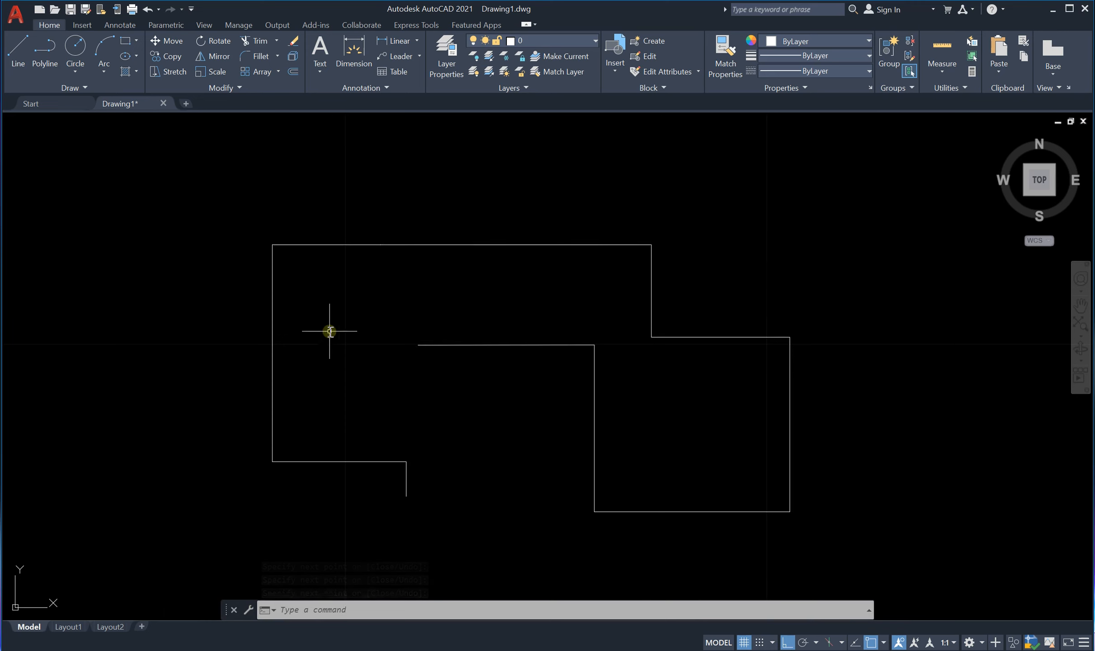
scroll(371, 335, "down", 2)
scroll(374, 335, "up", 4)
scroll(625, 219, "down", 4)
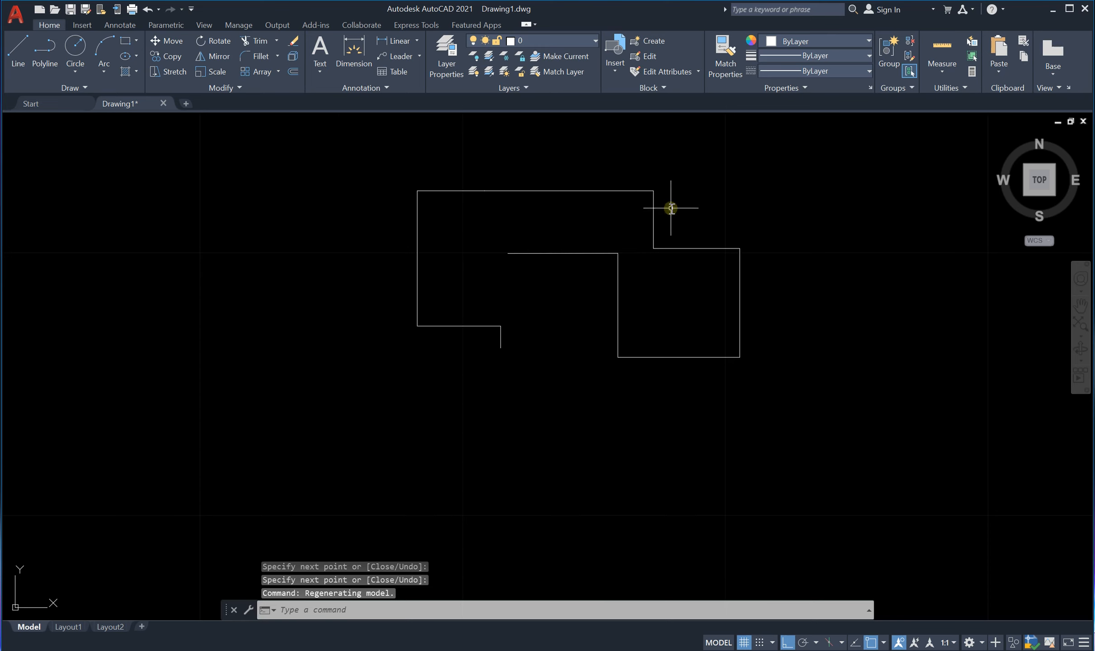
scroll(664, 210, "up", 4)
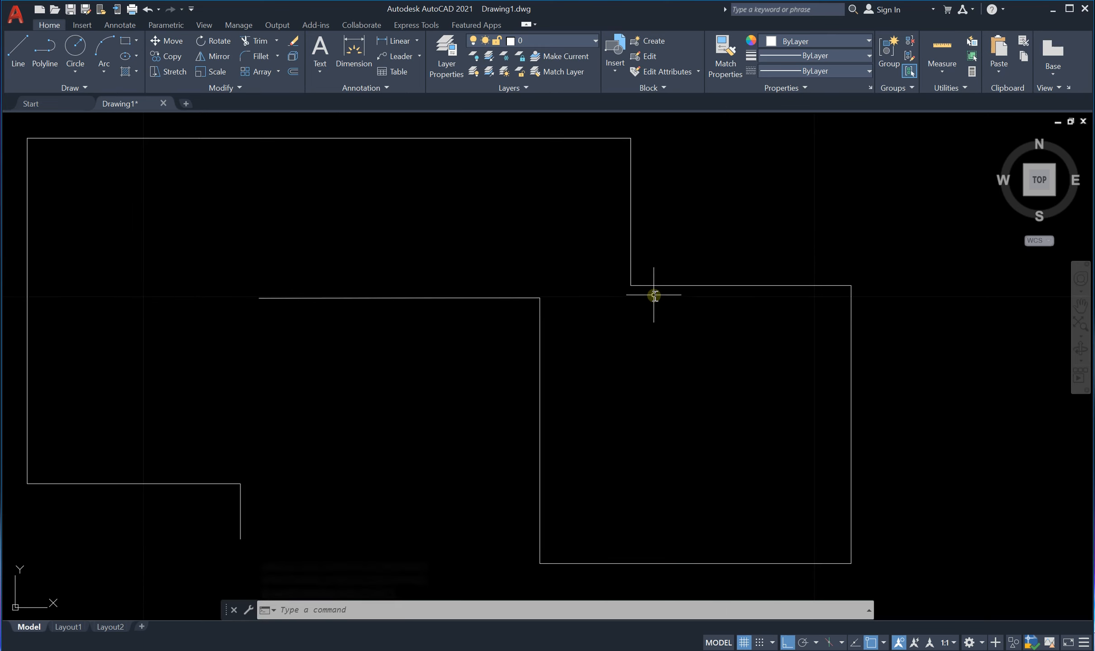
scroll(653, 285, "down", 4)
scroll(659, 275, "up", 6)
scroll(669, 289, "down", 5)
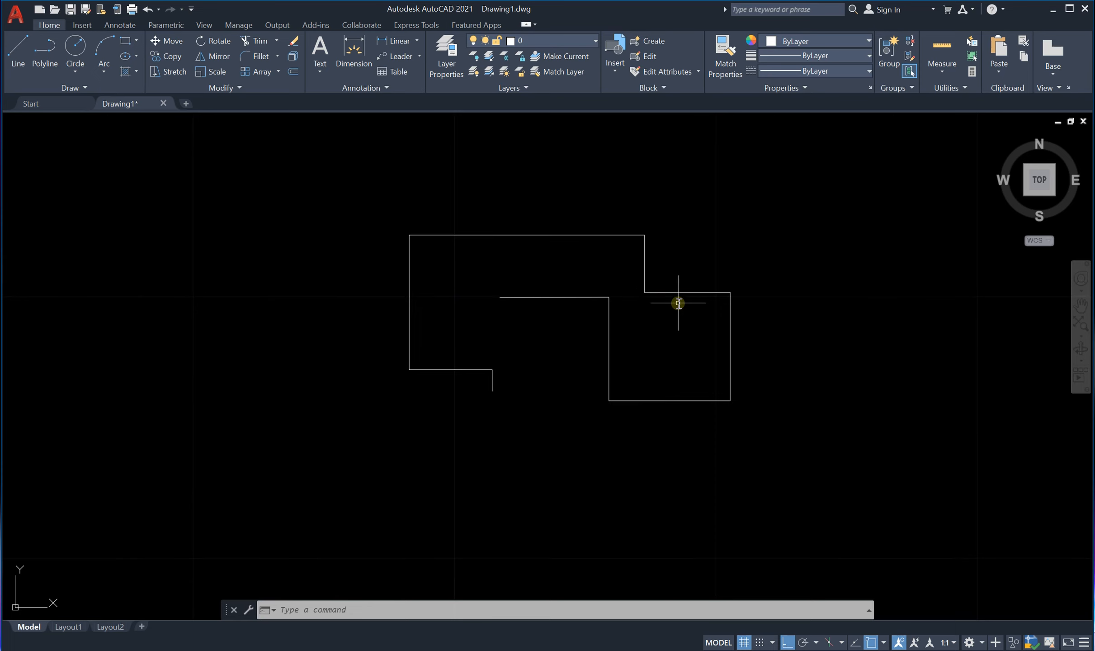
scroll(676, 299, "up", 5)
scroll(570, 215, "down", 6)
Step: Draw a three-point arc across the upper inner corner, from the vertical edge to the horizontal edge, with Ortho mode off
scroll(568, 222, "up", 8)
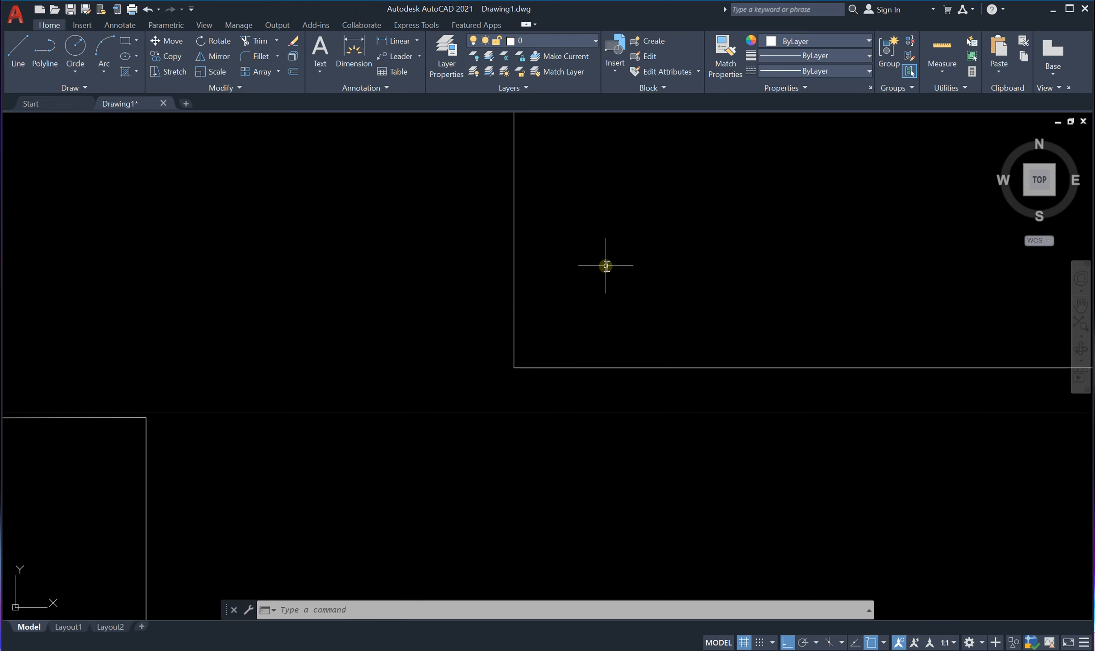
type("rc")
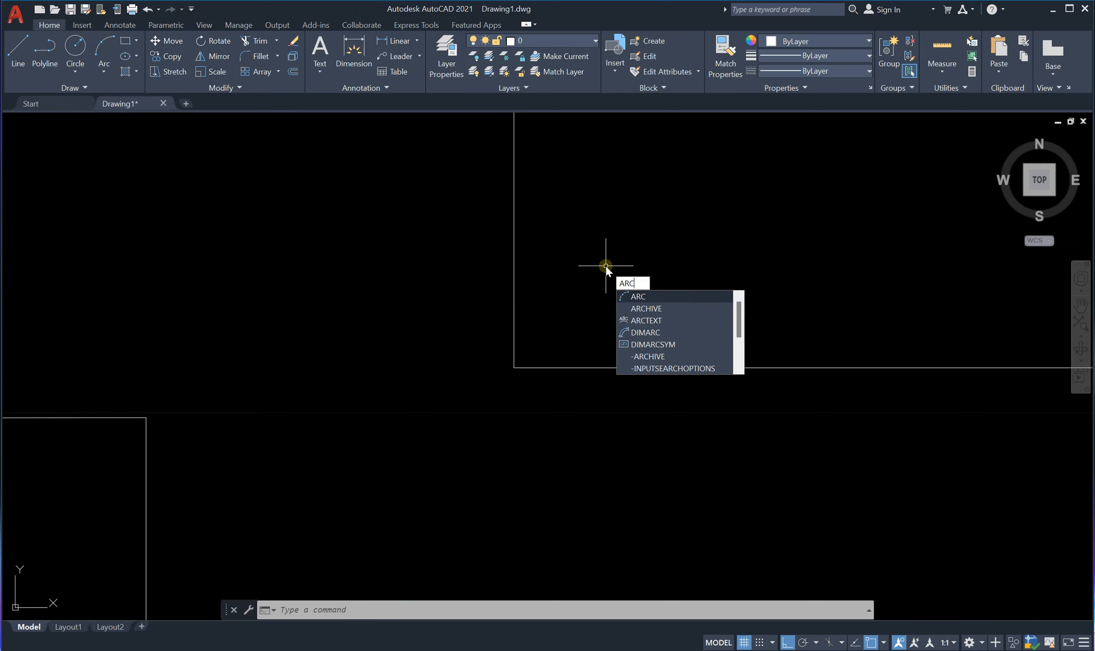
key("Return")
left_click(513, 283)
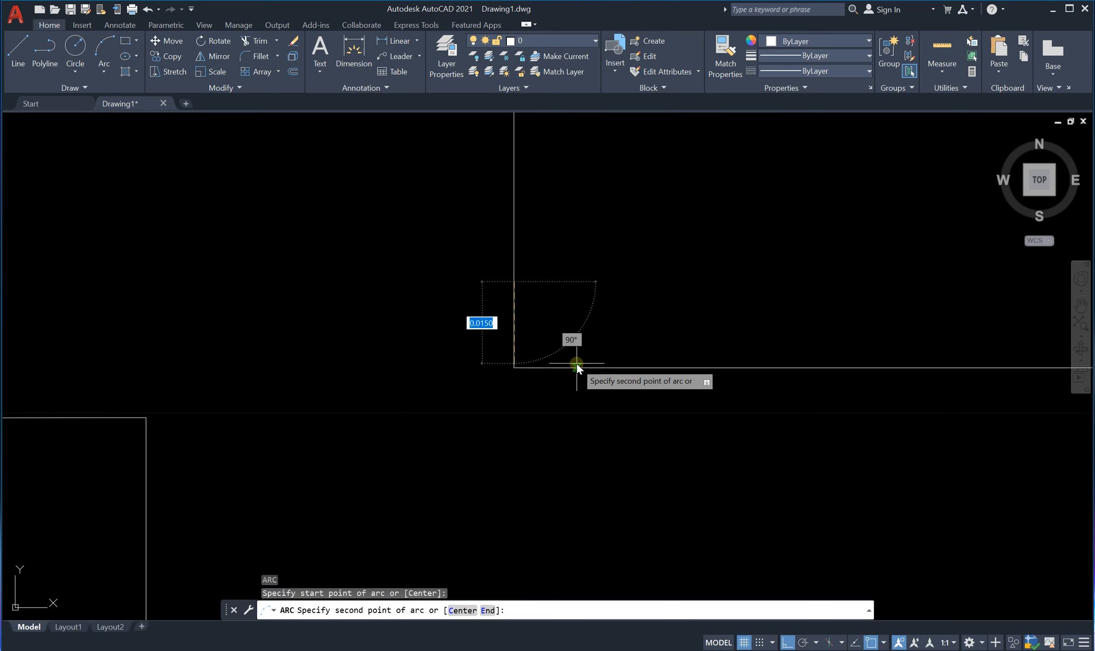
key("F8")
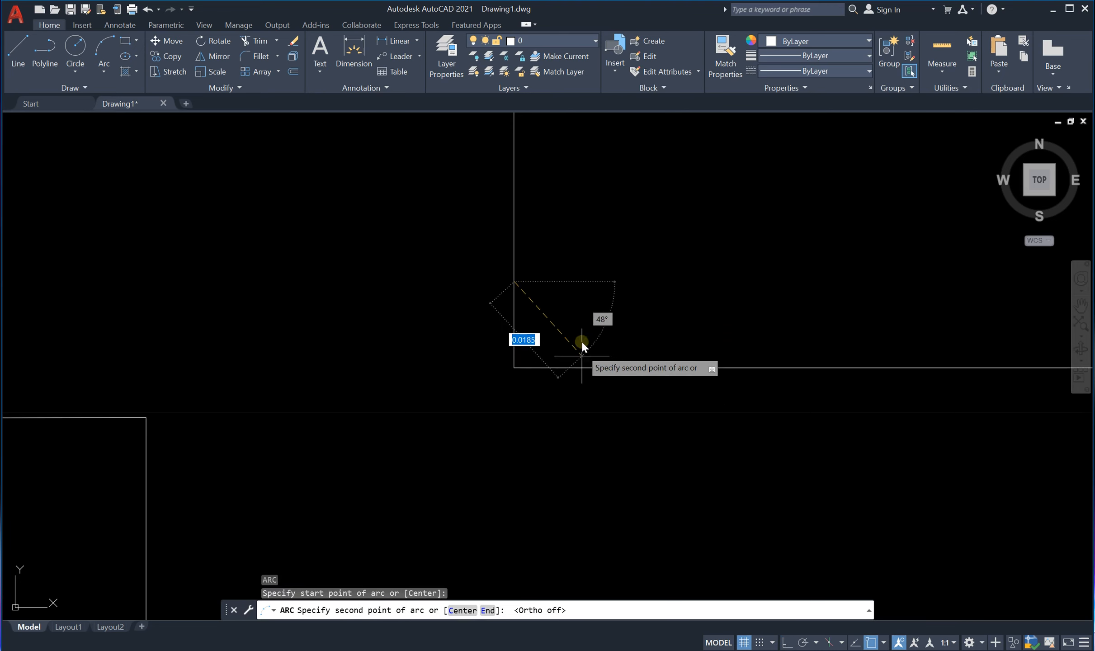
left_click(582, 368)
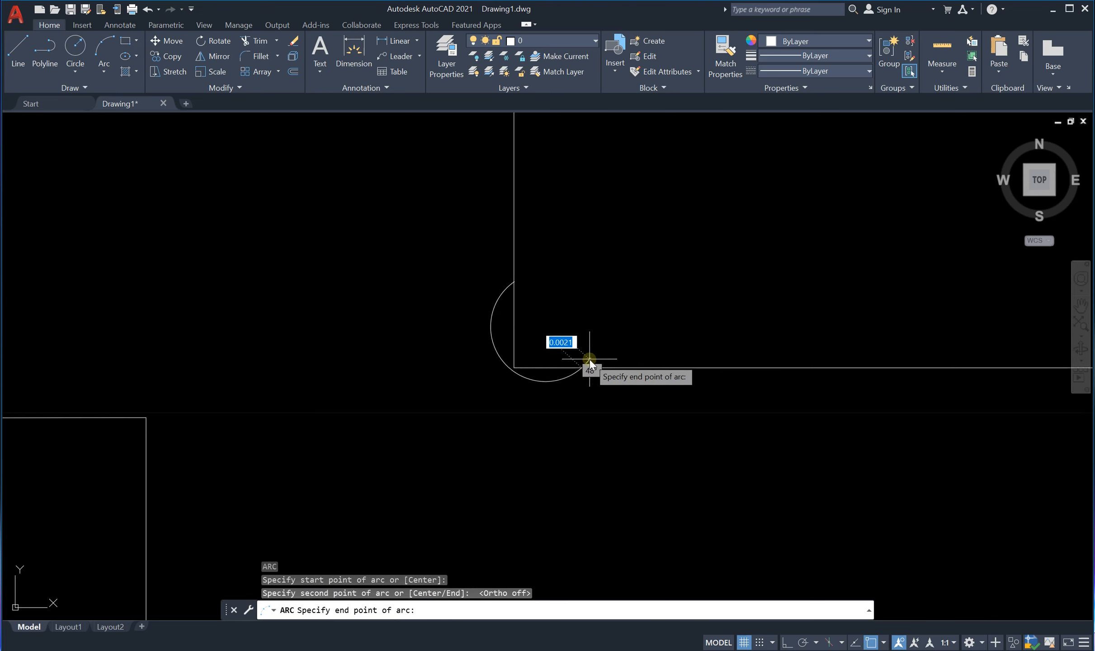
left_click(626, 367)
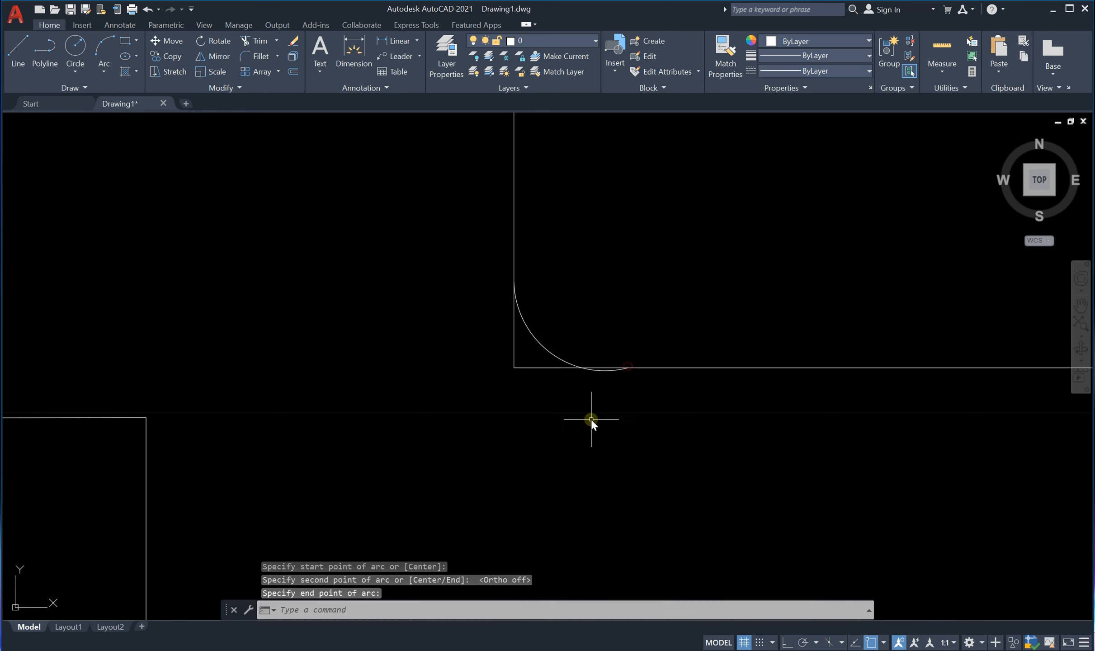
Step: Stretch the corner arc's midpoint toward the inside of the corner so the arc flattens onto the horizontal edge, leaving it deselected
left_click(556, 355)
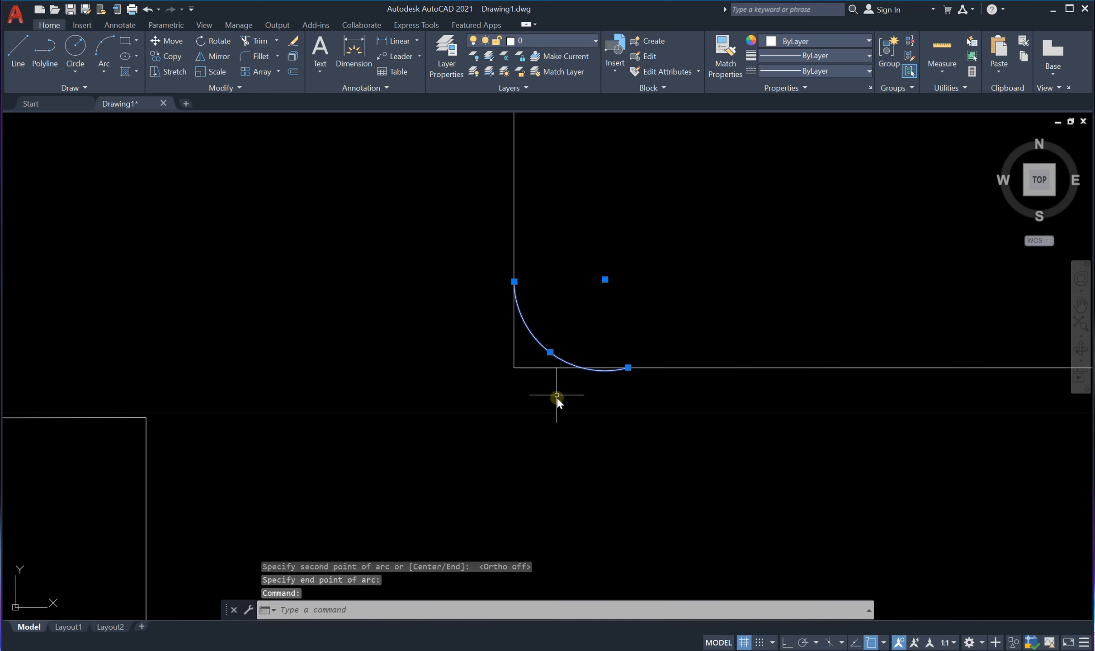
left_click(550, 354)
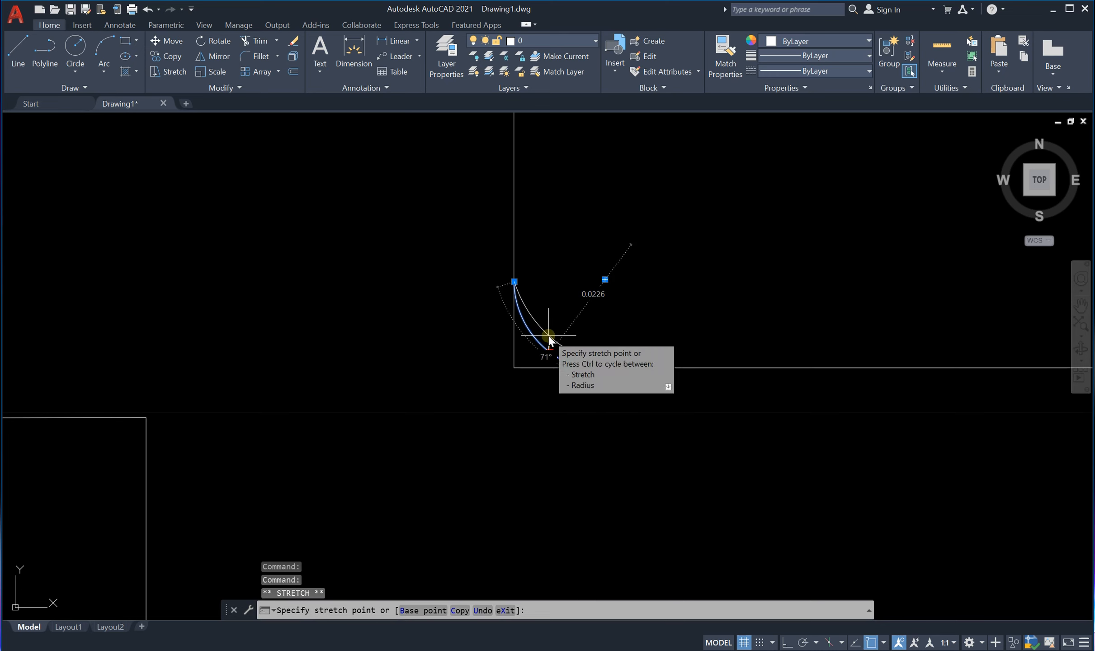
left_click(548, 336)
key("Escape")
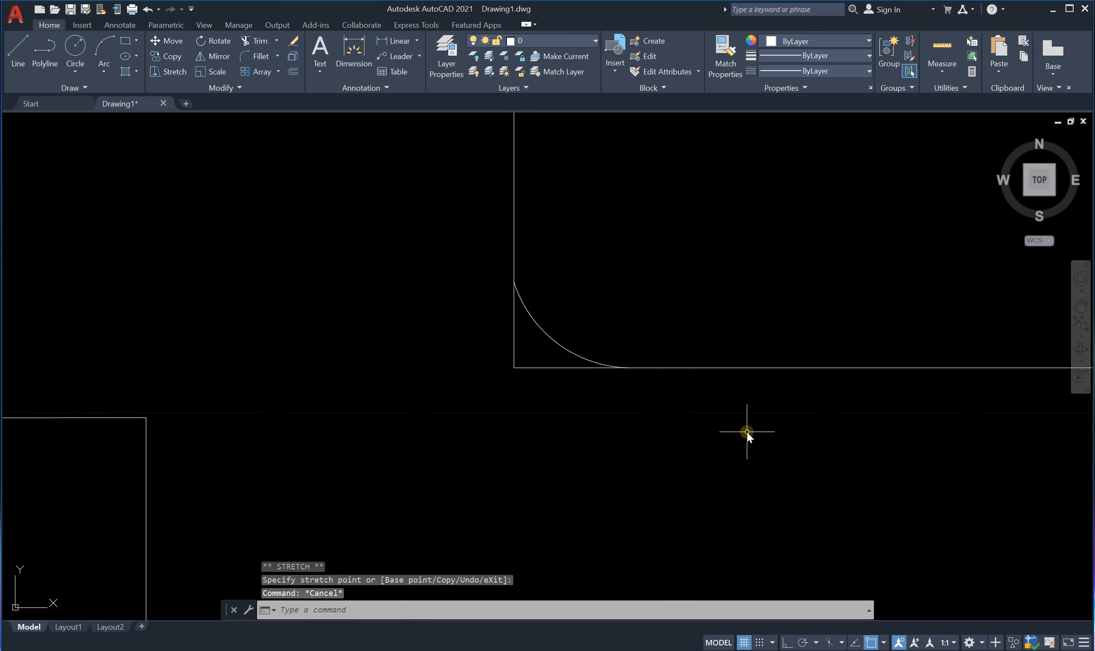
Step: Trim the vertical and horizontal line ends beyond the arc to leave a rounded corner, and inspect the joints
type("tr")
key("Return")
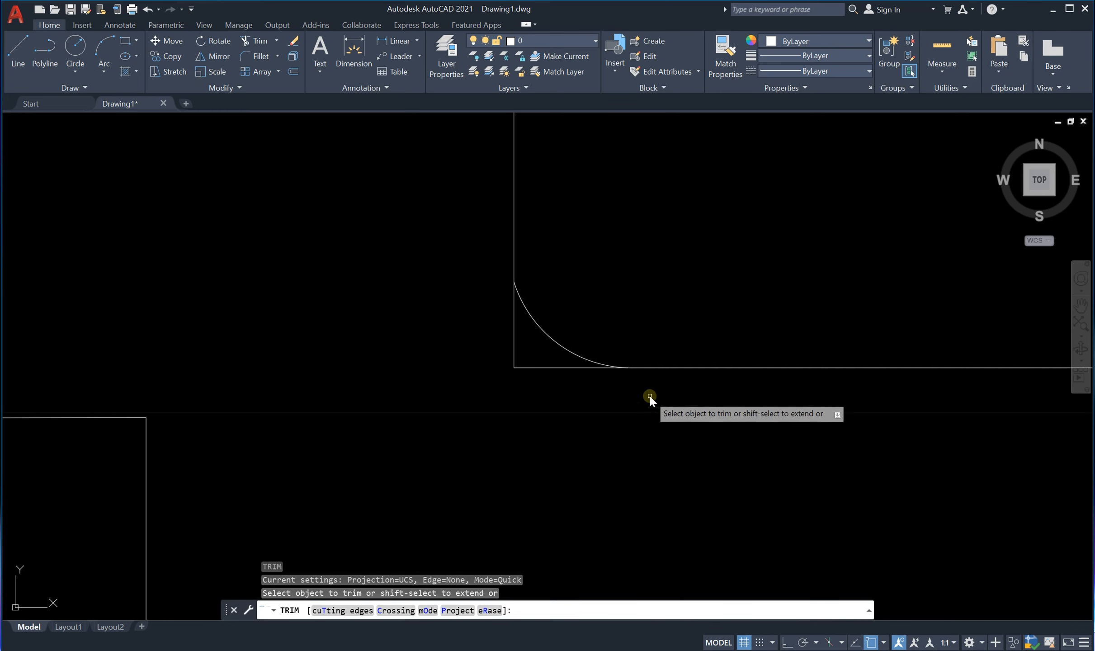
left_click(539, 440)
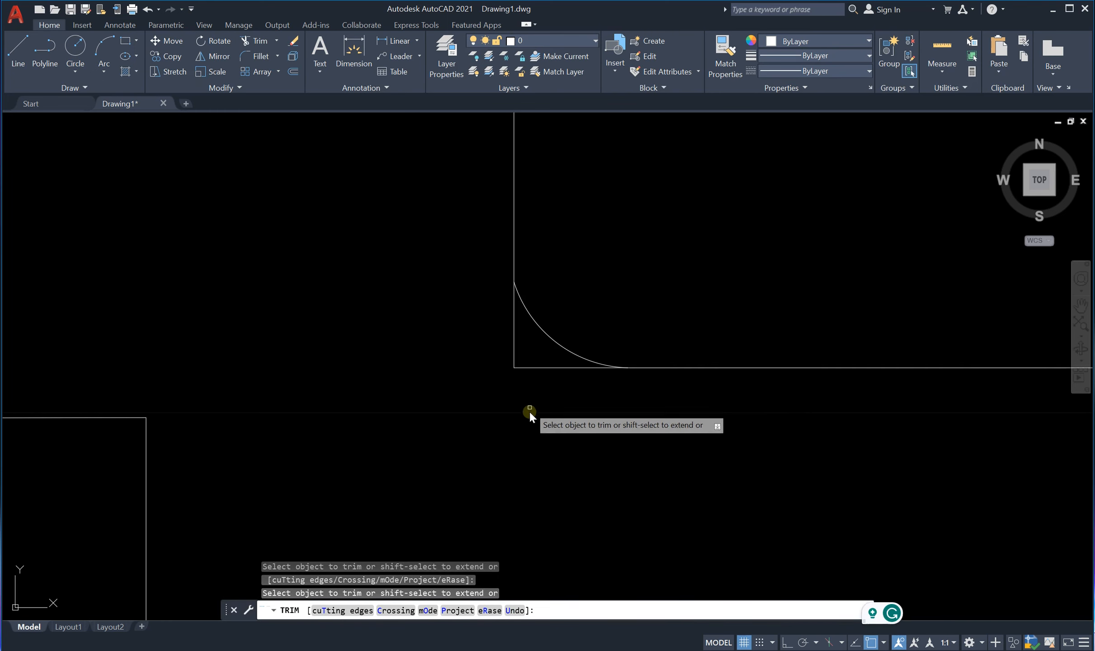
left_click(537, 368)
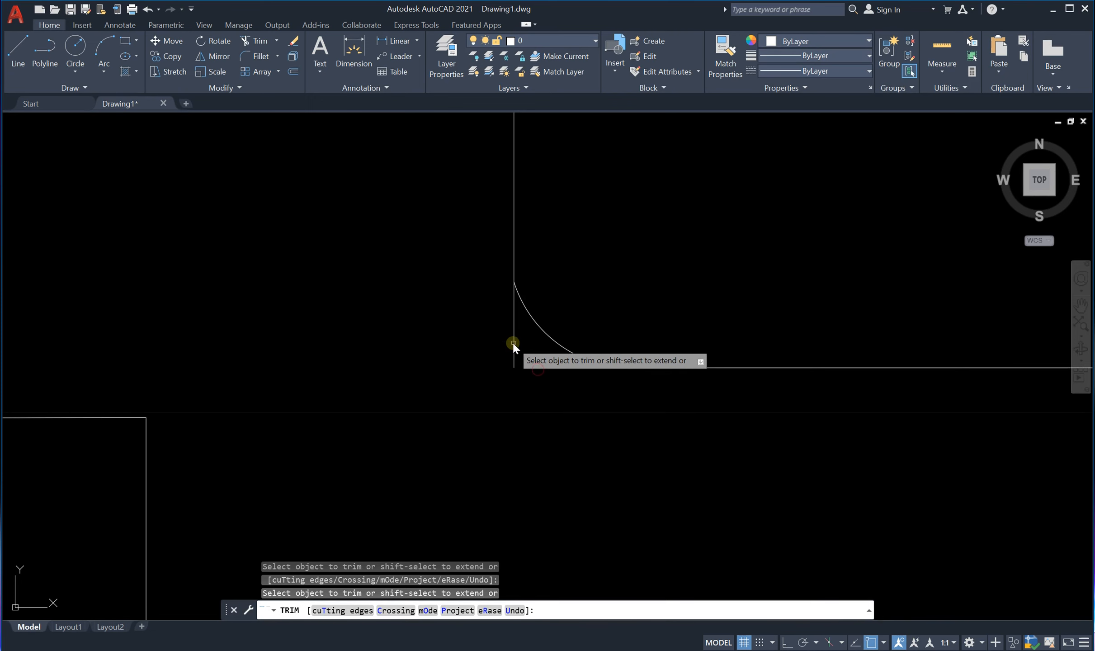
scroll(519, 335, "down", 8)
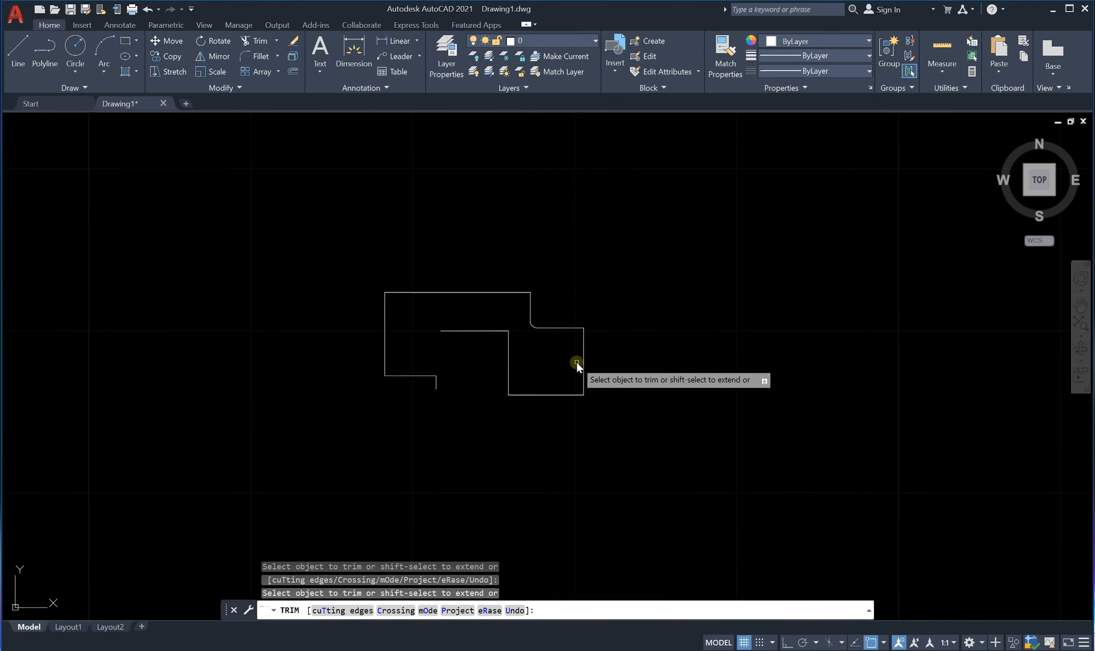
scroll(576, 362, "up", 7)
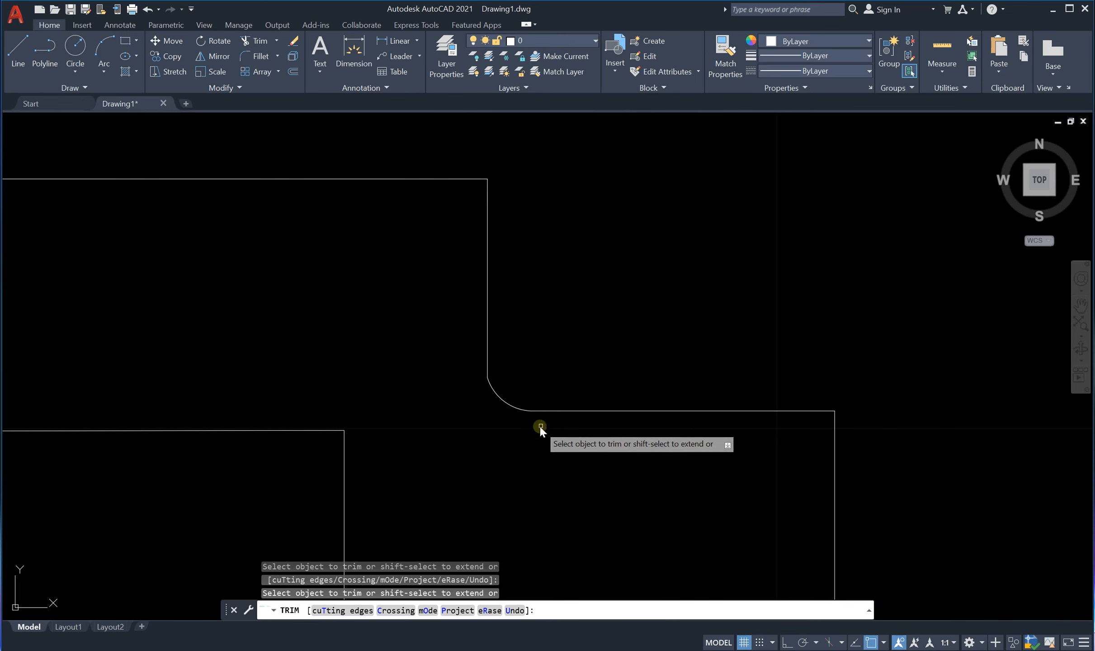
scroll(488, 404, "up", 6)
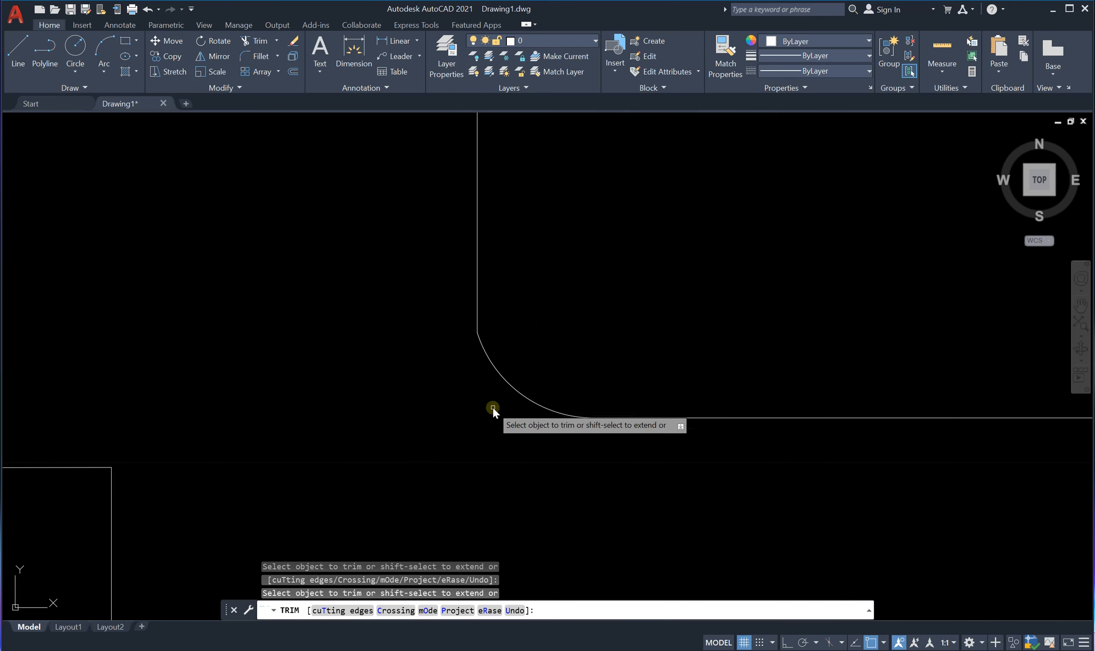
key("Escape")
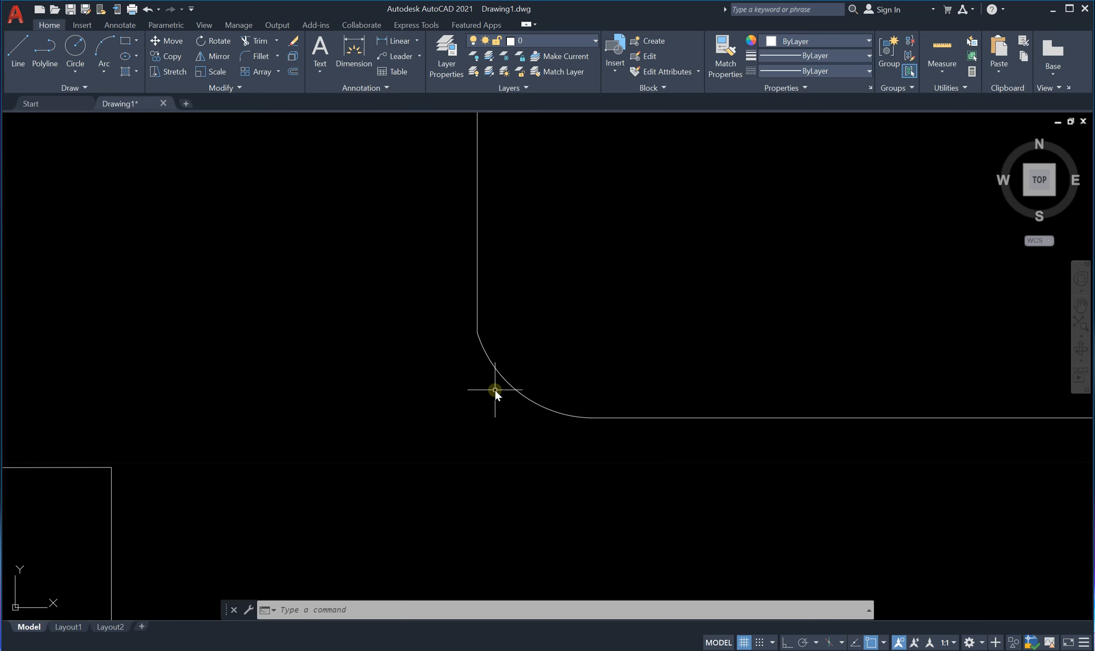
Step: Undo the trim, the arc's reshaping and the arc itself to restore the sharp corner
key("ctrl+z")
key("ctrl+z")
key("ctrl+z")
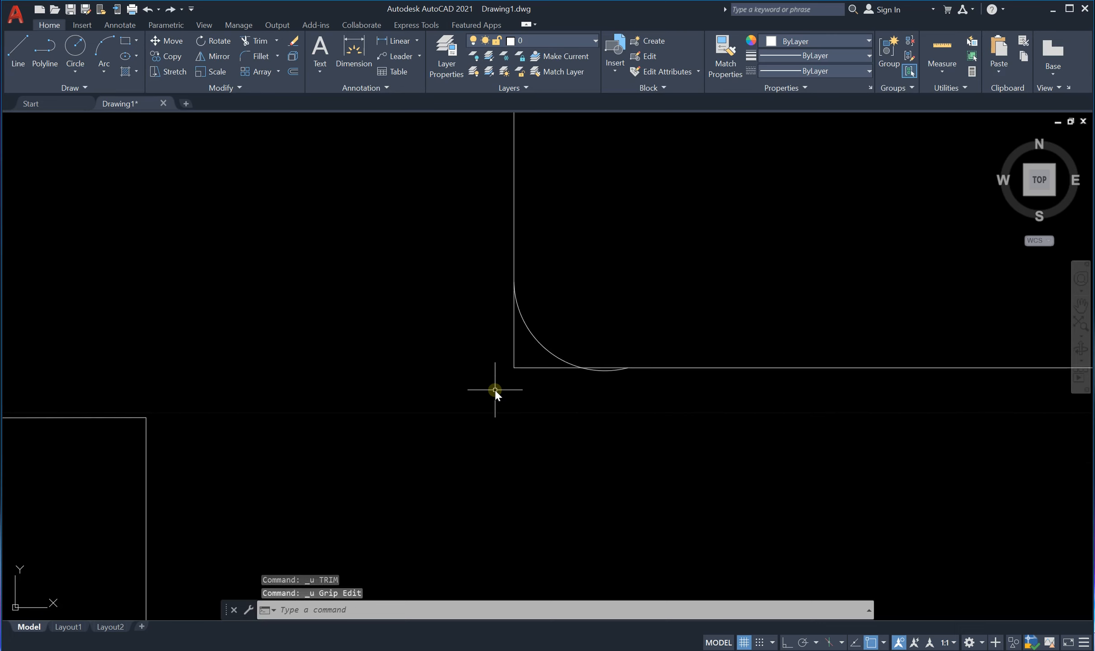
Step: Try to fillet the vertical and horizontal lines at the sharp inner corner without setting a radius, and inspect the corner
scroll(494, 390, "down", 2)
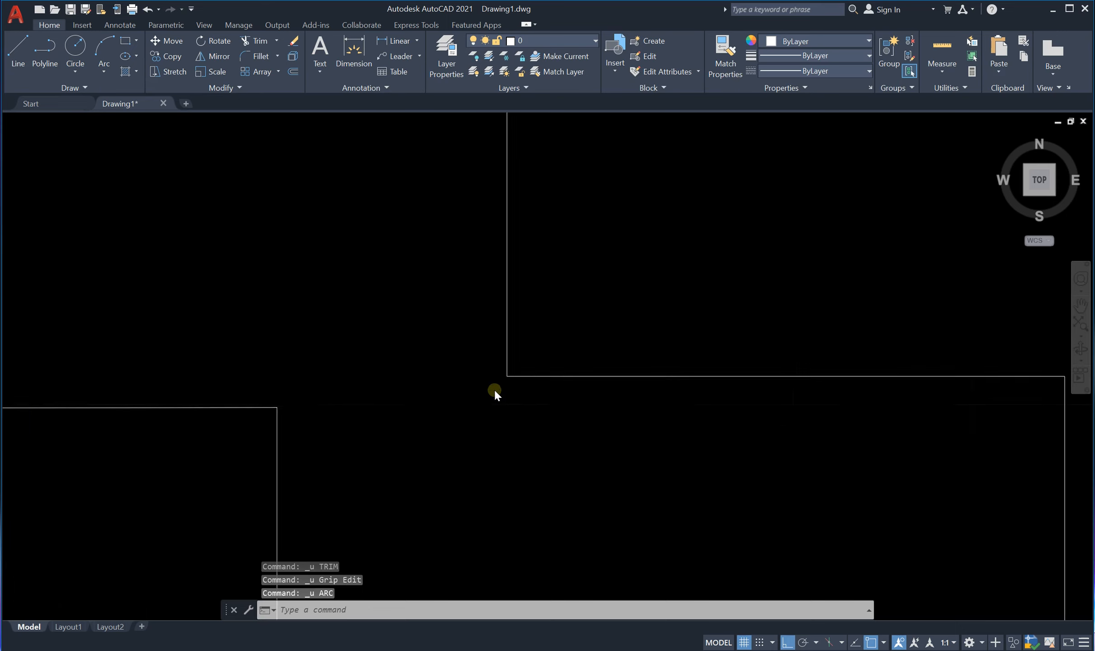
scroll(497, 348, "up", 2)
scroll(497, 347, "down", 3)
scroll(497, 347, "up", 3)
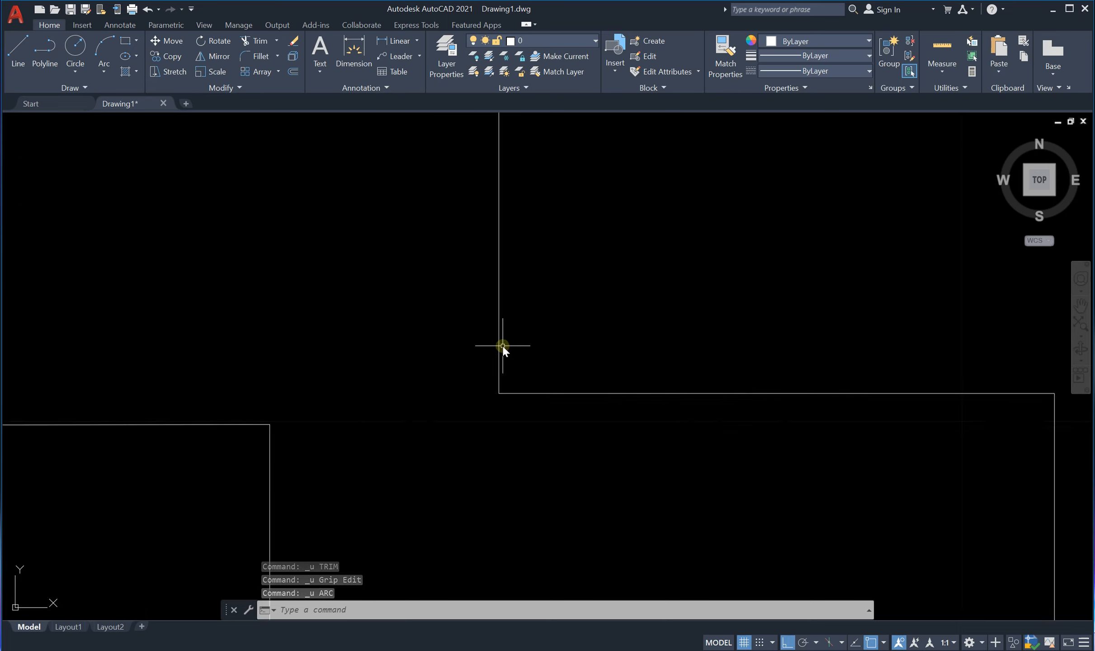
type("f")
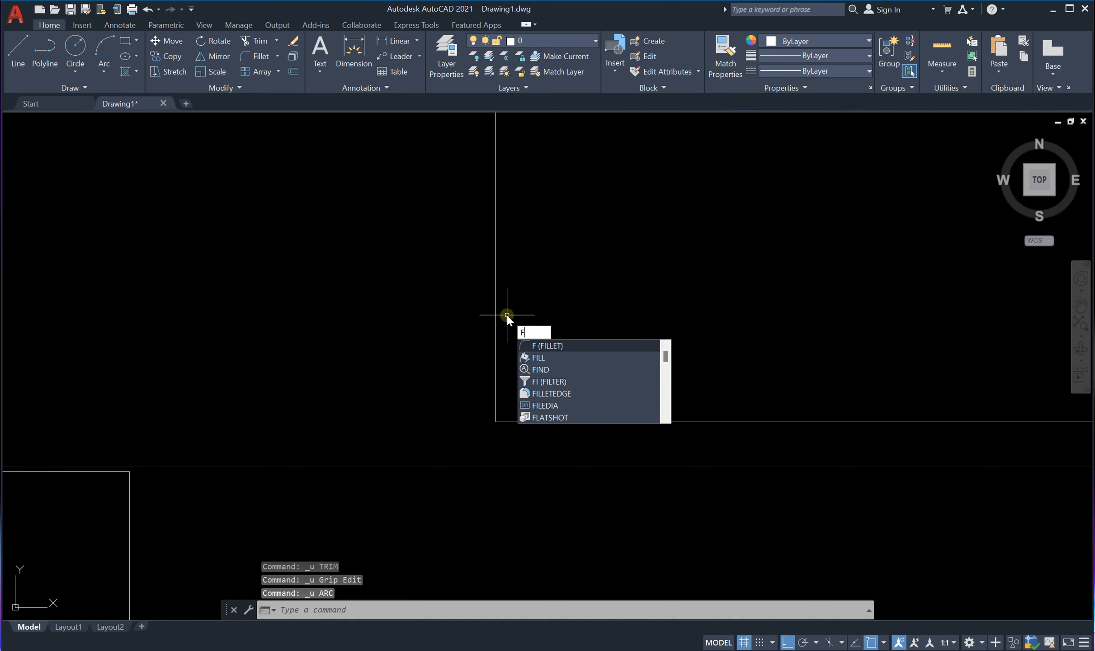
key("Return")
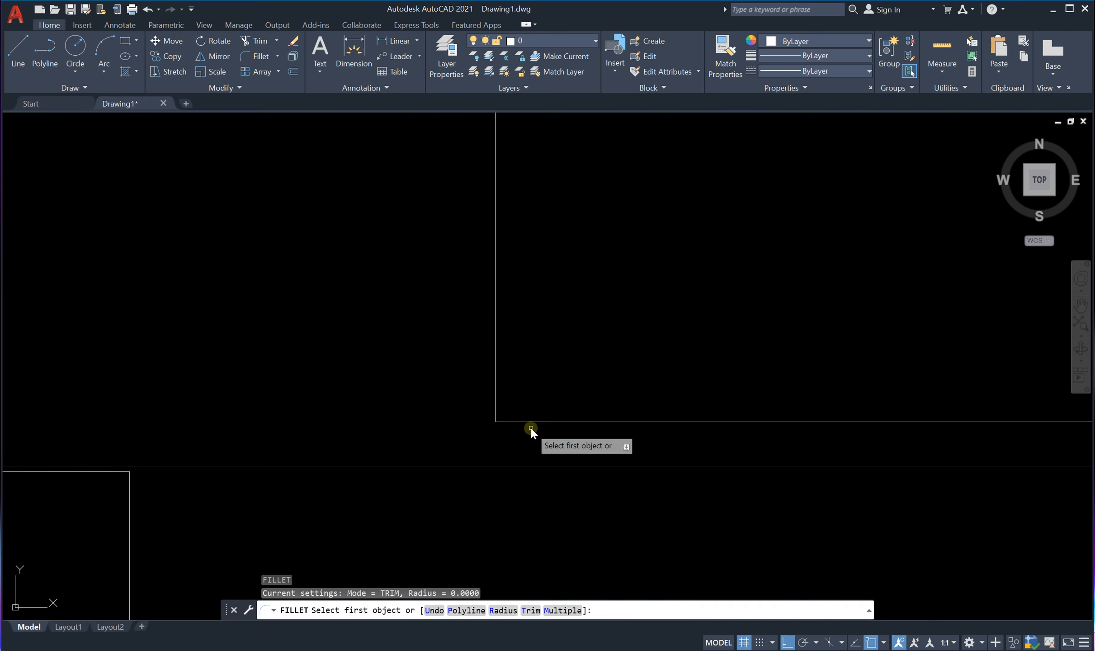
left_click(496, 350)
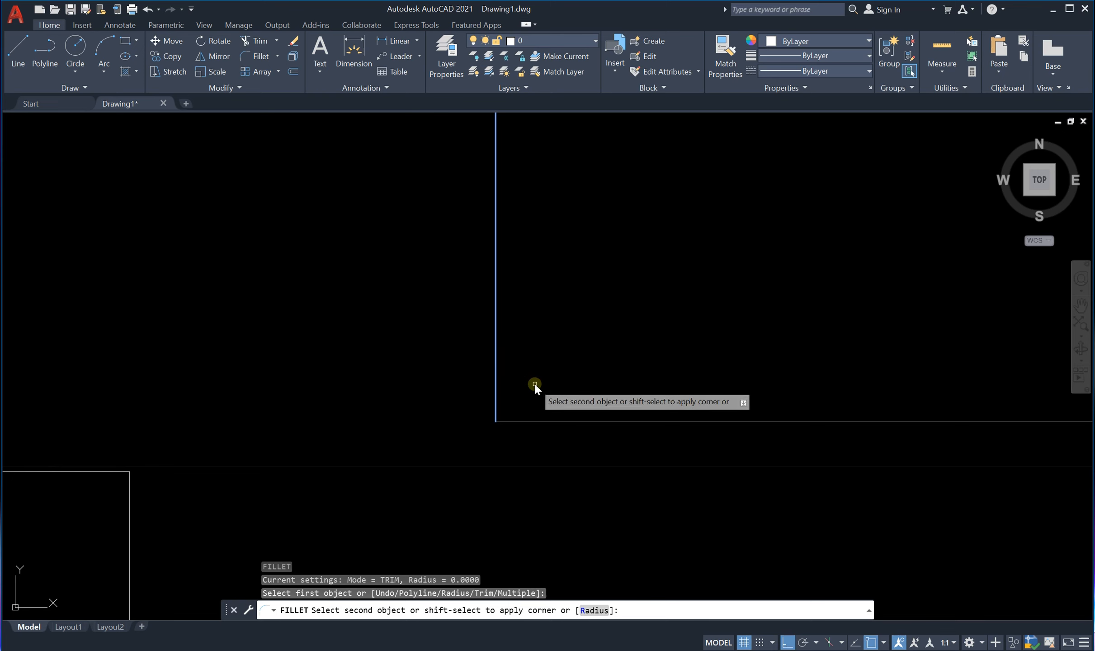
left_click(593, 422)
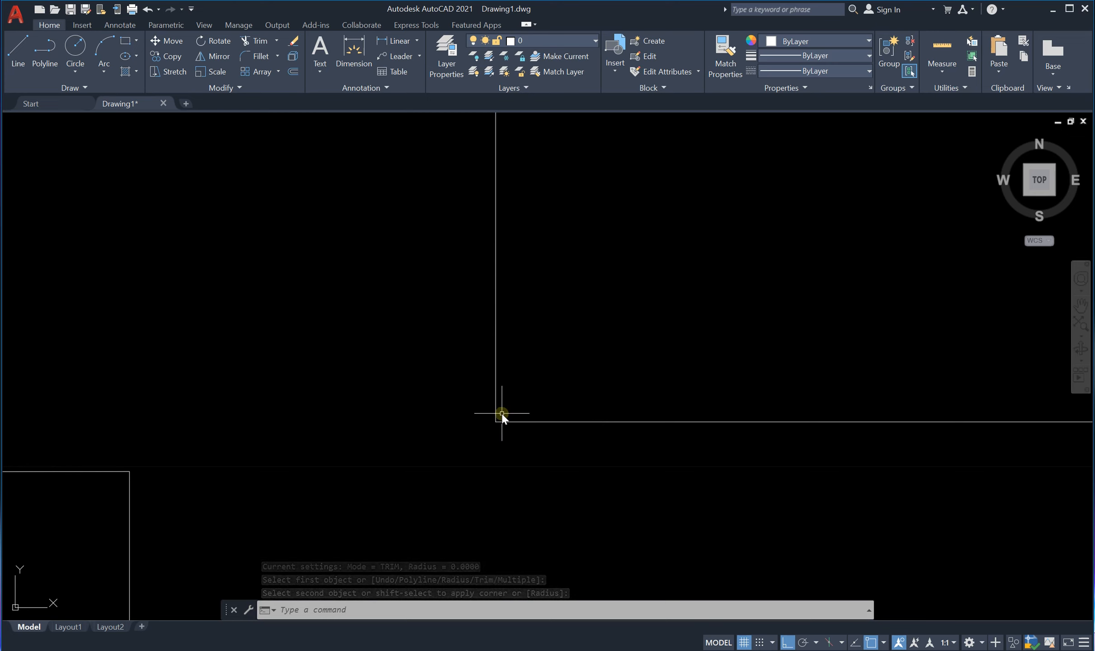
scroll(502, 413, "up", 7)
middle_click_drag(360, 565, 526, 345)
scroll(477, 414, "up", 3)
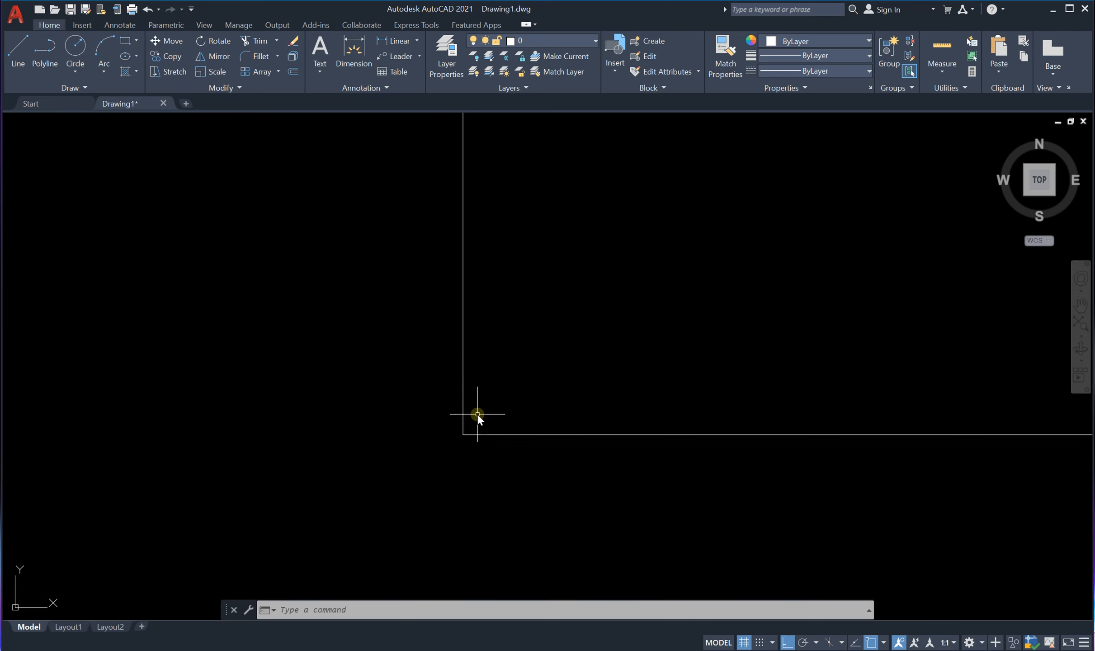
scroll(479, 413, "up", 4)
scroll(484, 408, "down", 6)
scroll(506, 365, "up", 2)
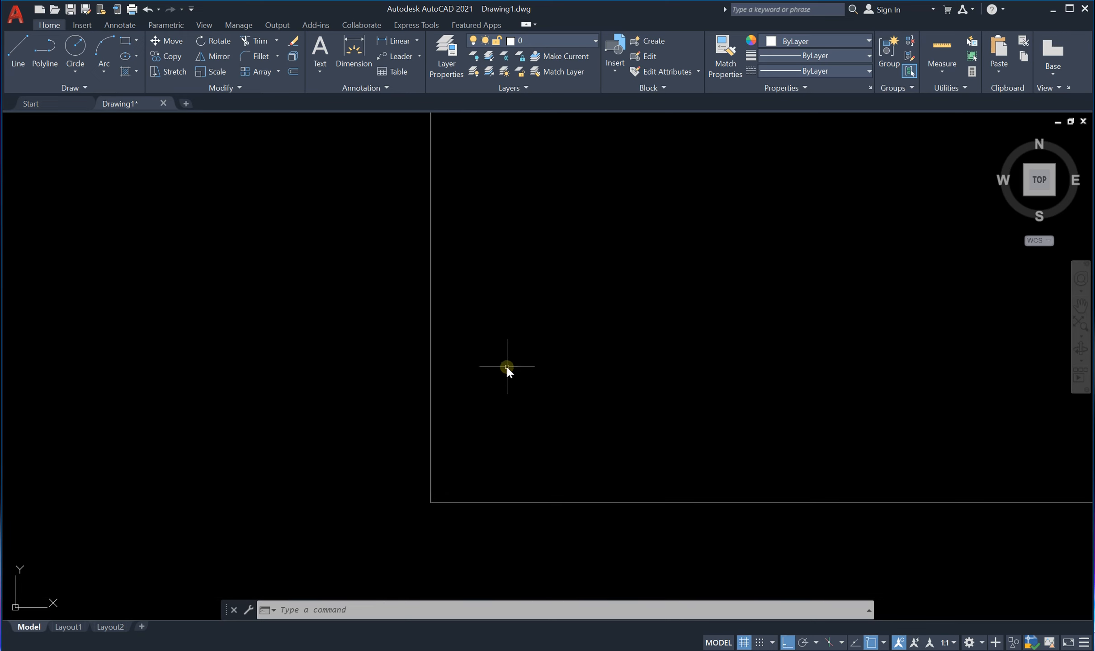
Step: Try to fillet the inner corner's vertical and horizontal lines with the radius set to 5
type("F")
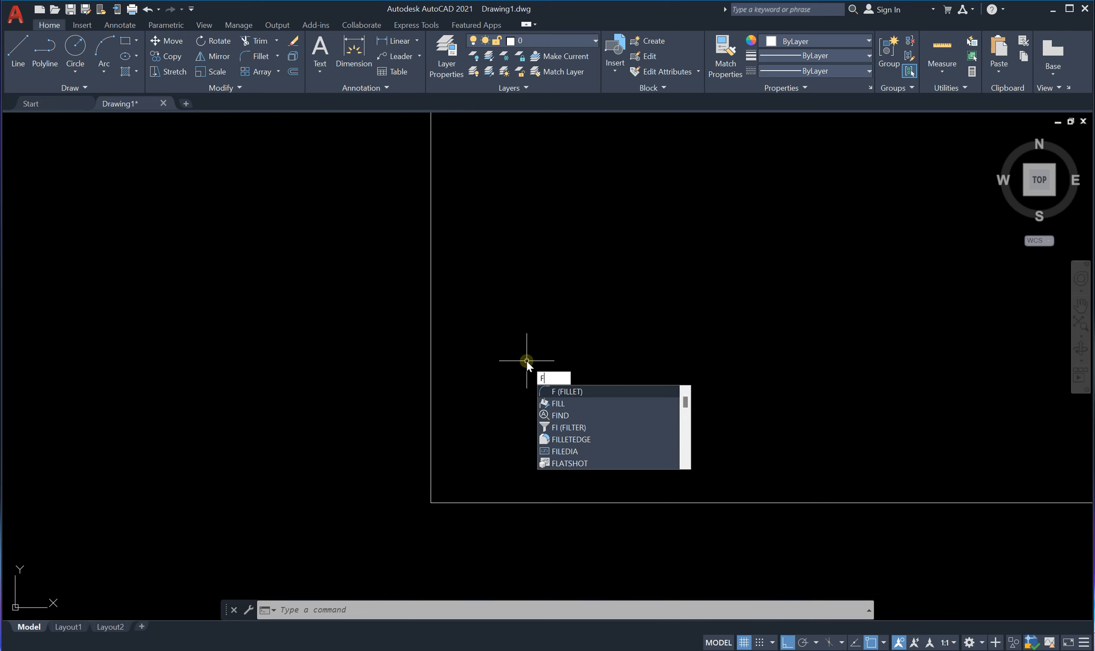
key("Return")
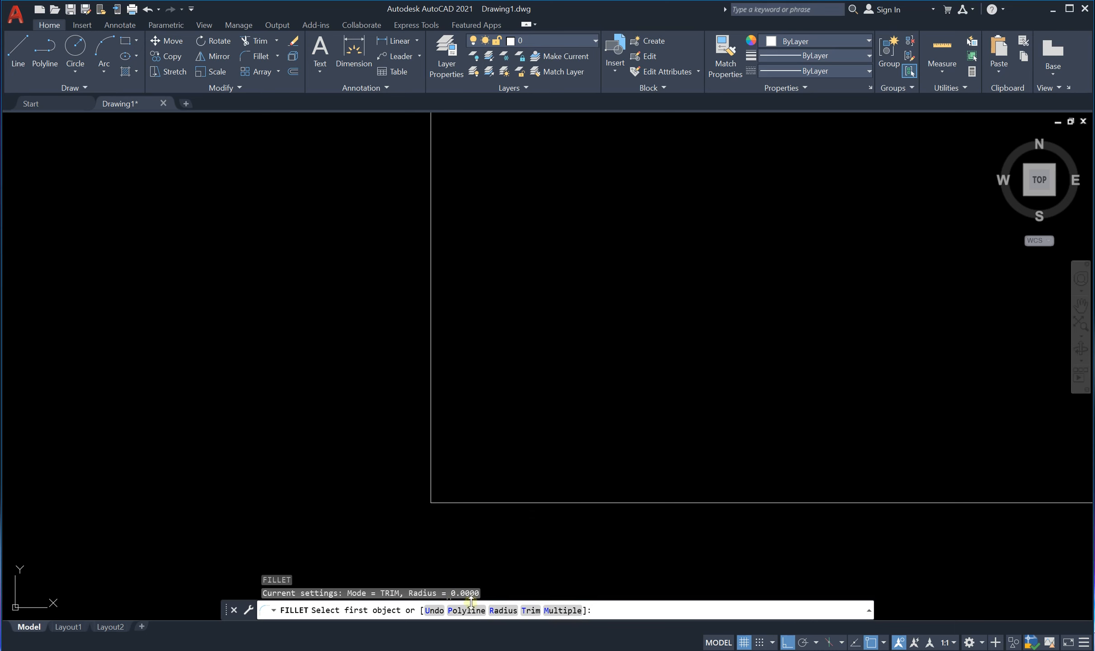
left_click(502, 610)
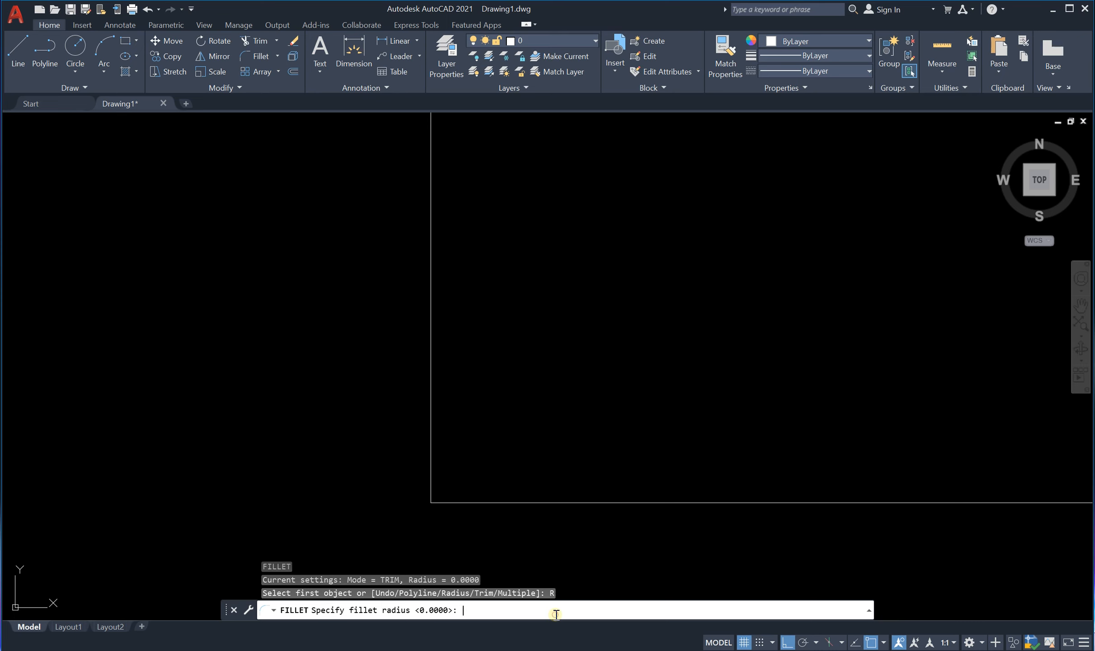
type("5")
key("Return")
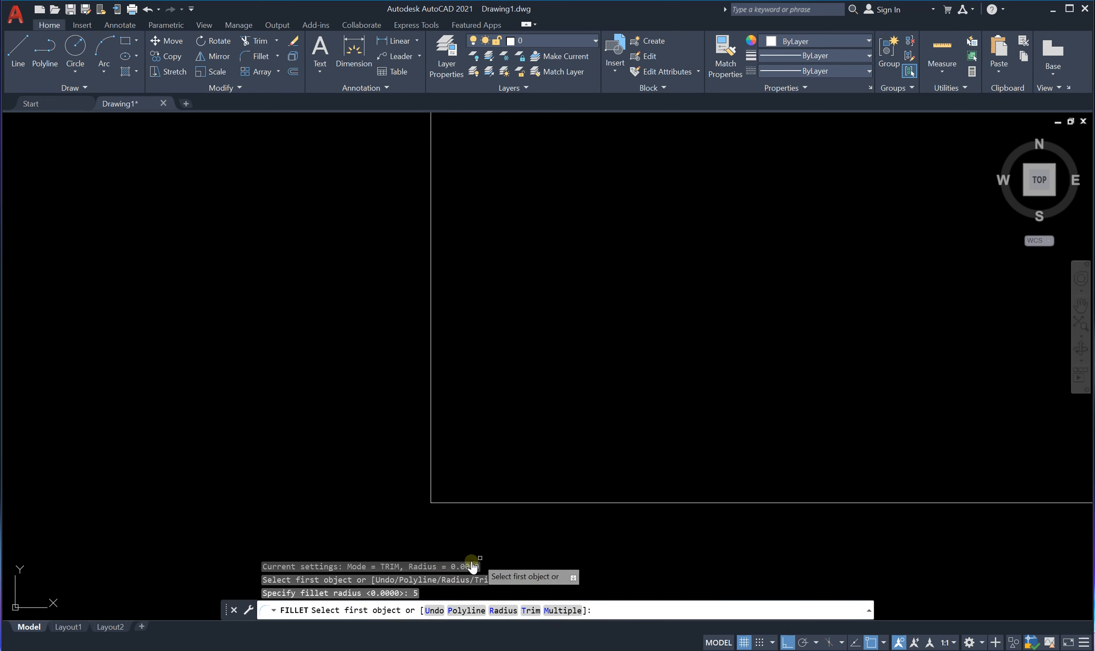
left_click(431, 446)
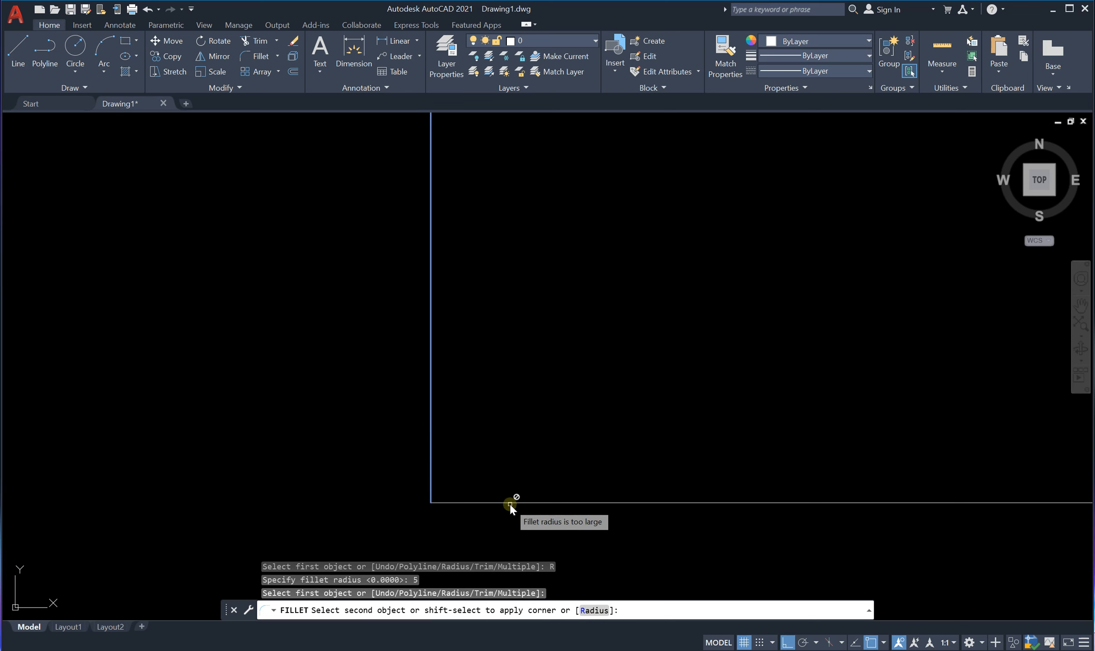
scroll(506, 503, "down", 8)
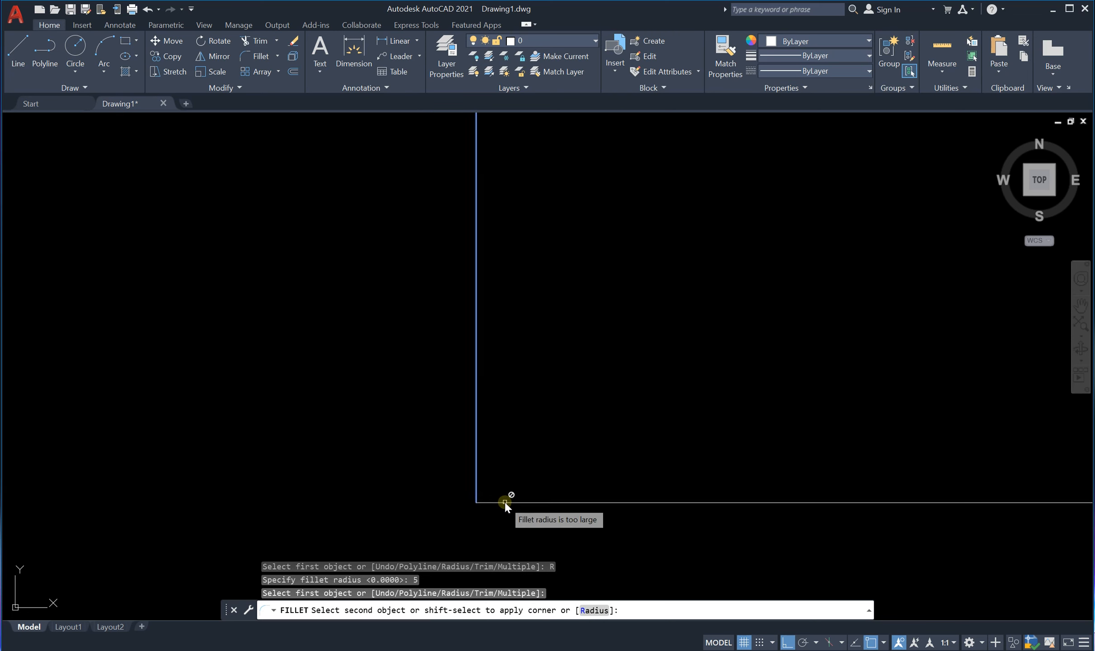
scroll(523, 501, "up", 9)
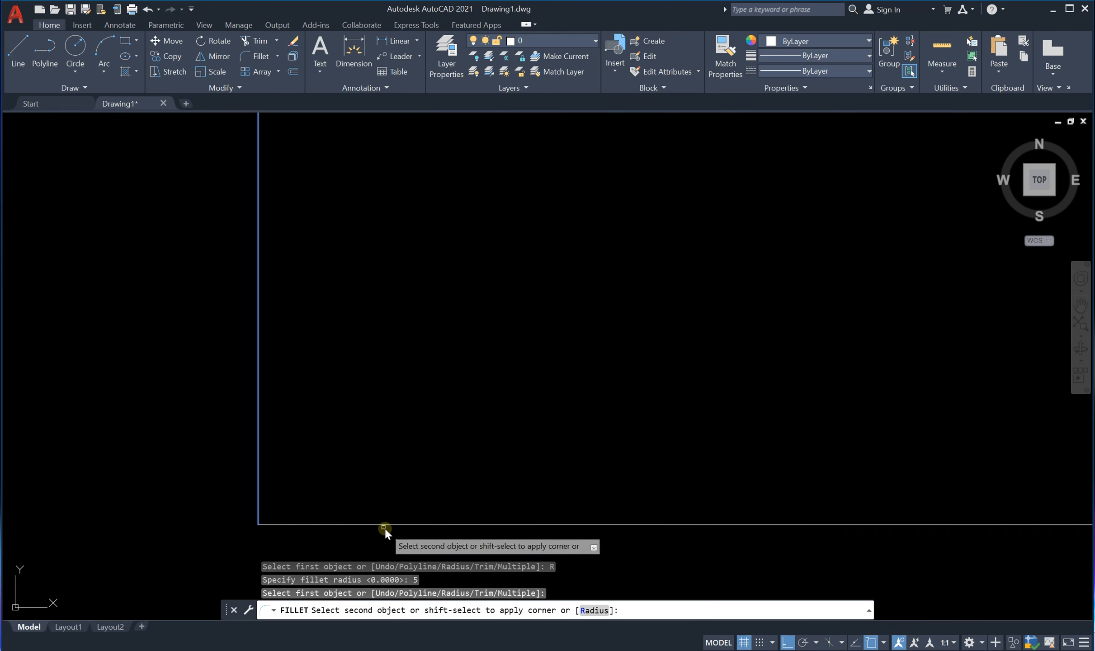
scroll(380, 502, "down", 11)
scroll(383, 502, "down", 5)
scroll(387, 507, "up", 7)
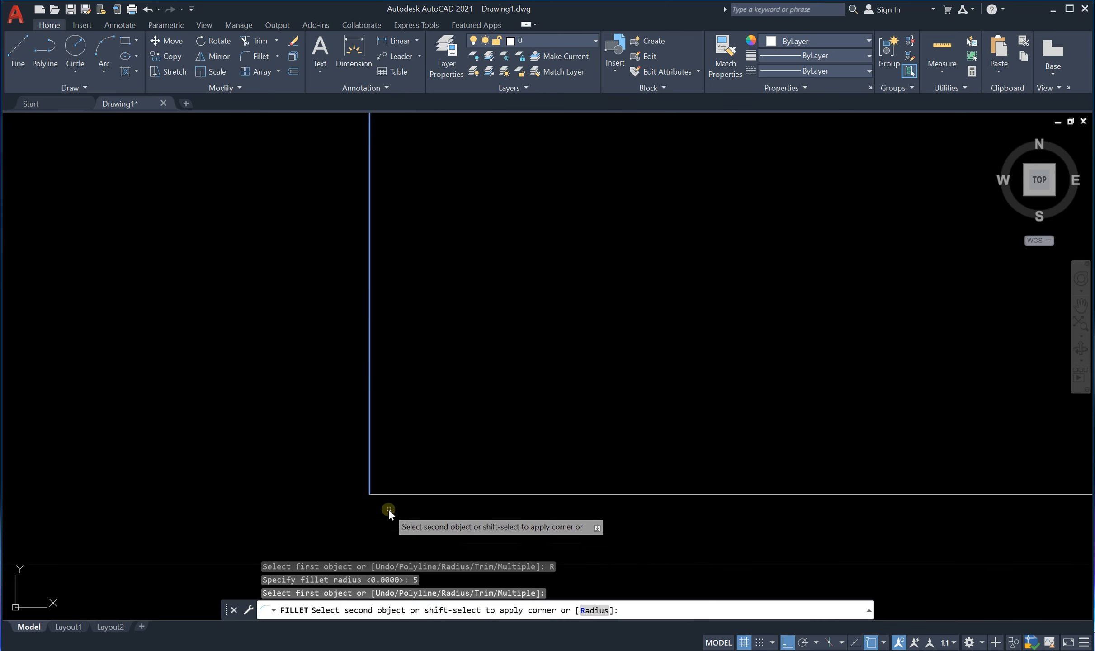
key("Escape")
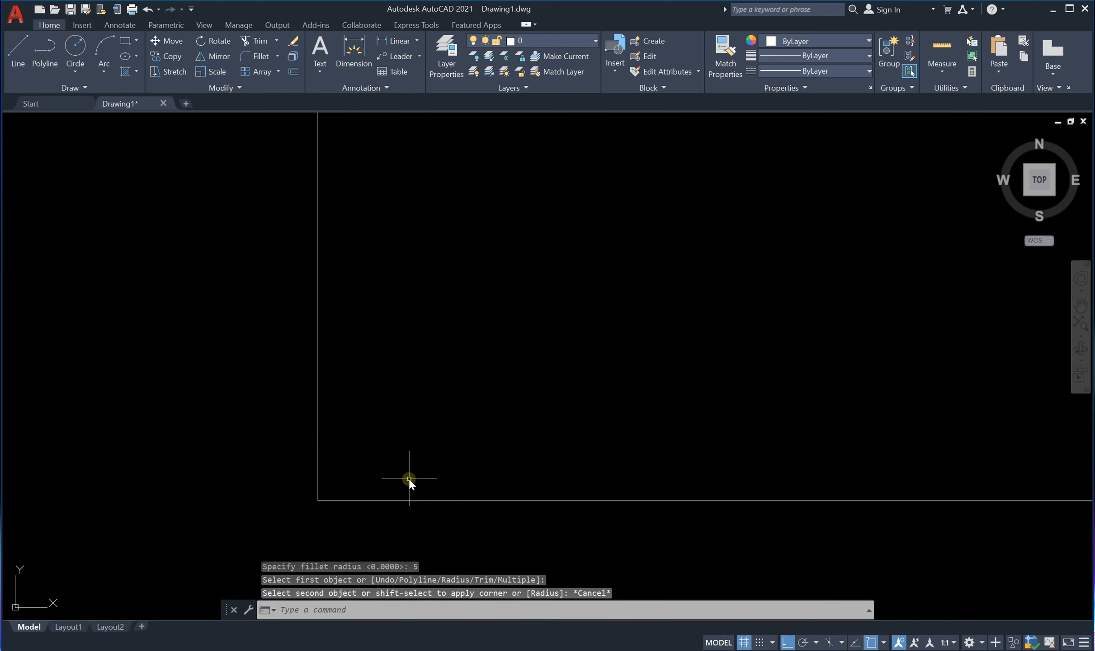
Step: Try a fillet radius of 1 on the inner corner, starting from its vertical line
type("f")
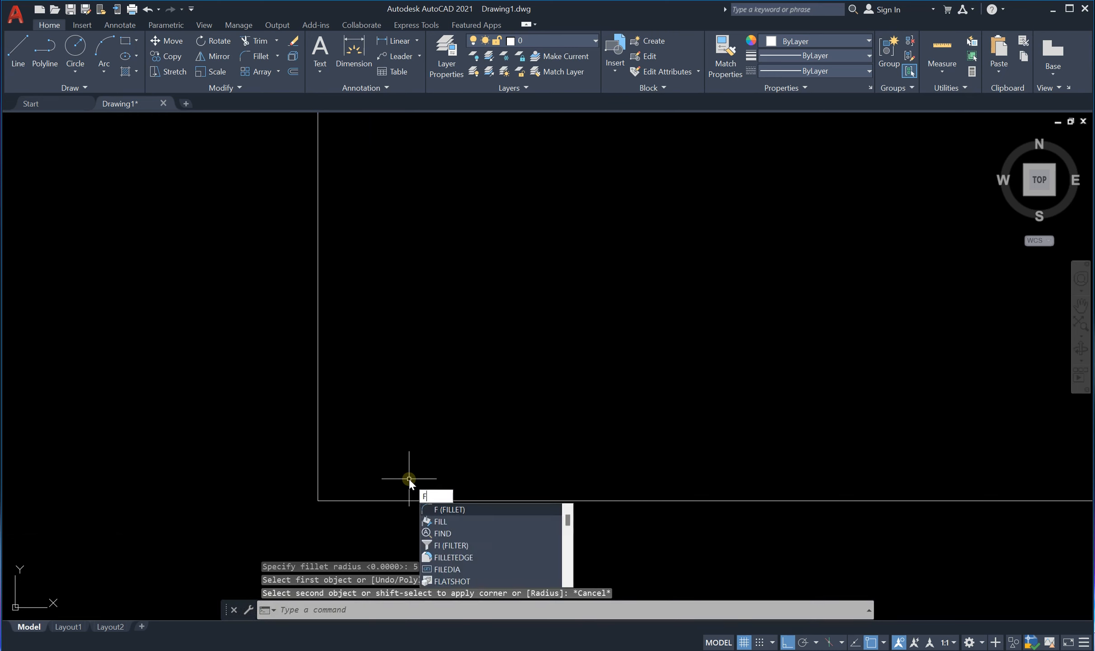
key("Return")
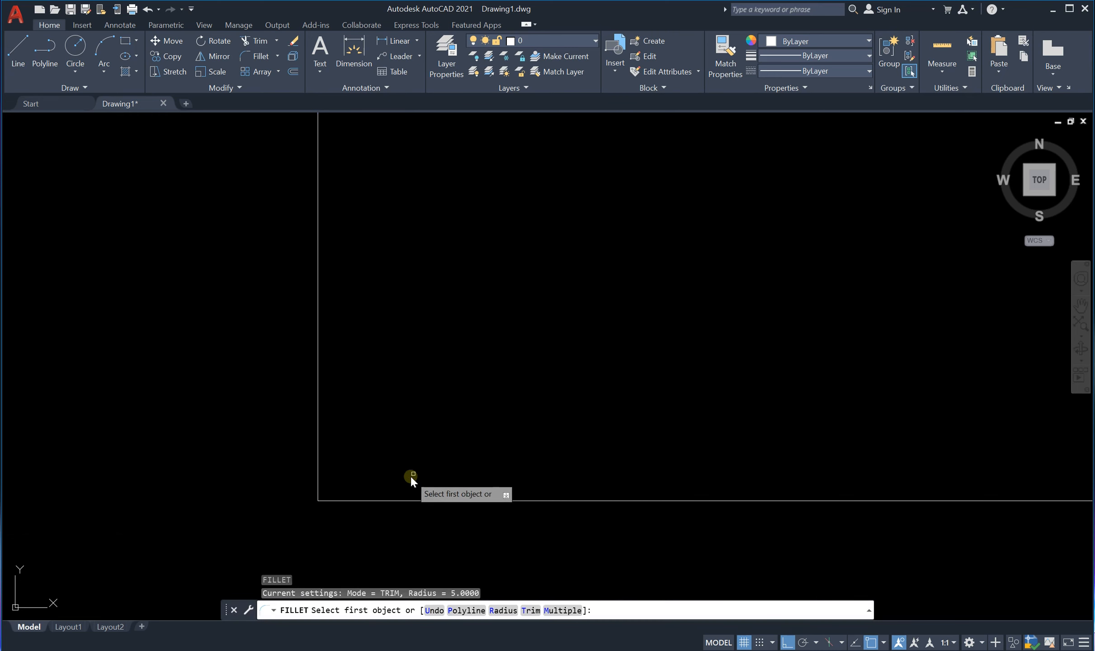
left_click(502, 610)
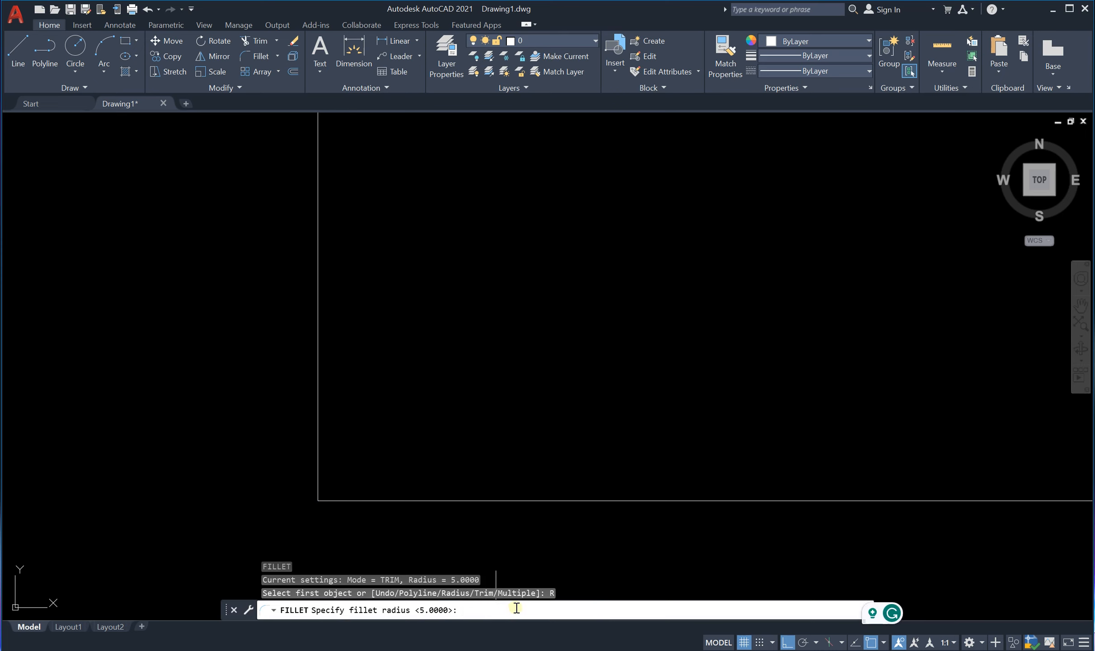
key("Return")
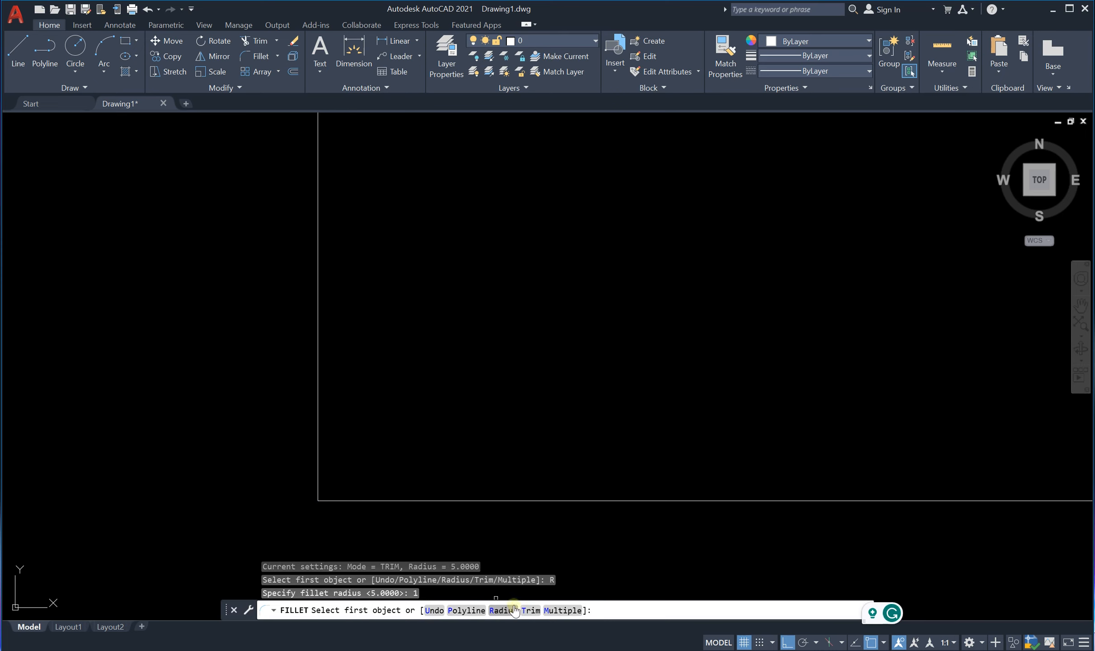
left_click(319, 456)
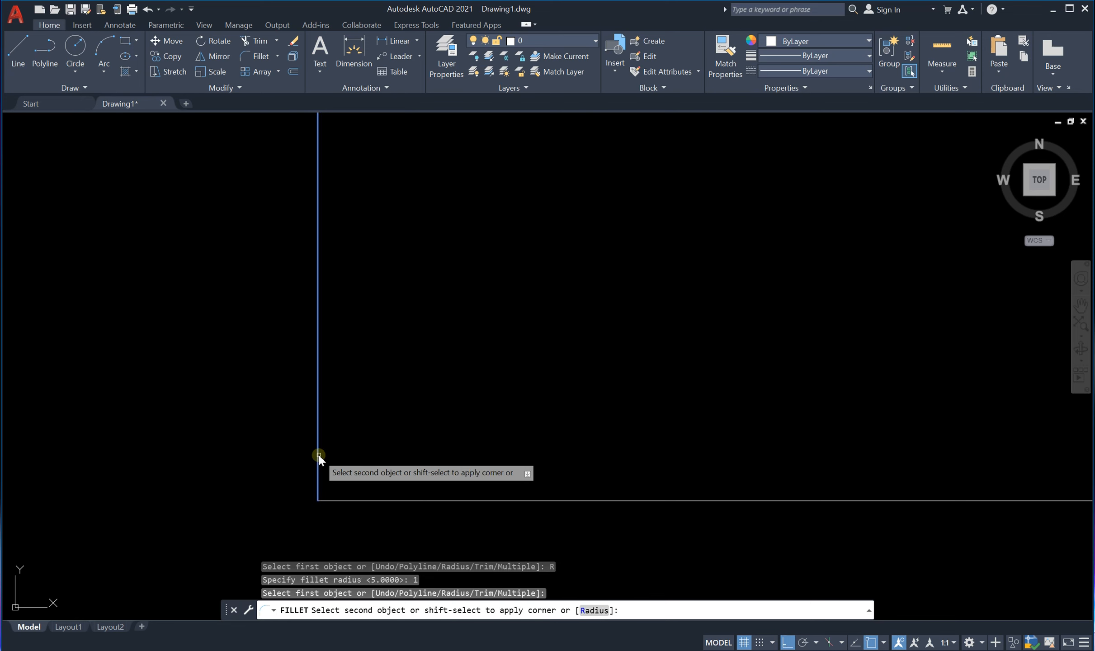
scroll(407, 481, "down", 2)
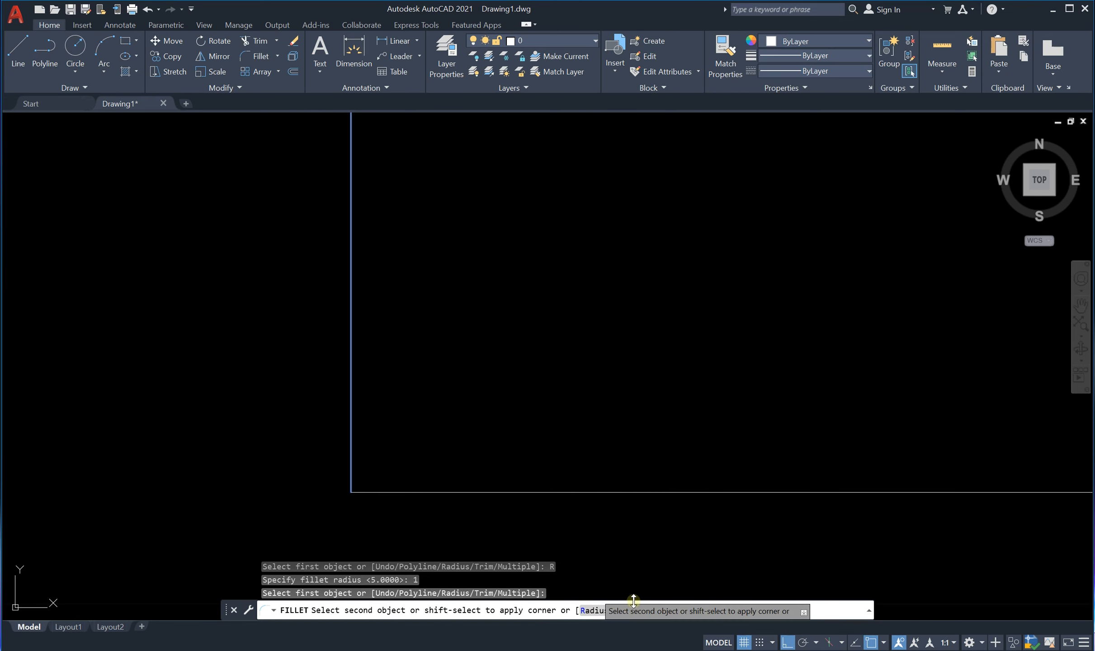
key("Escape")
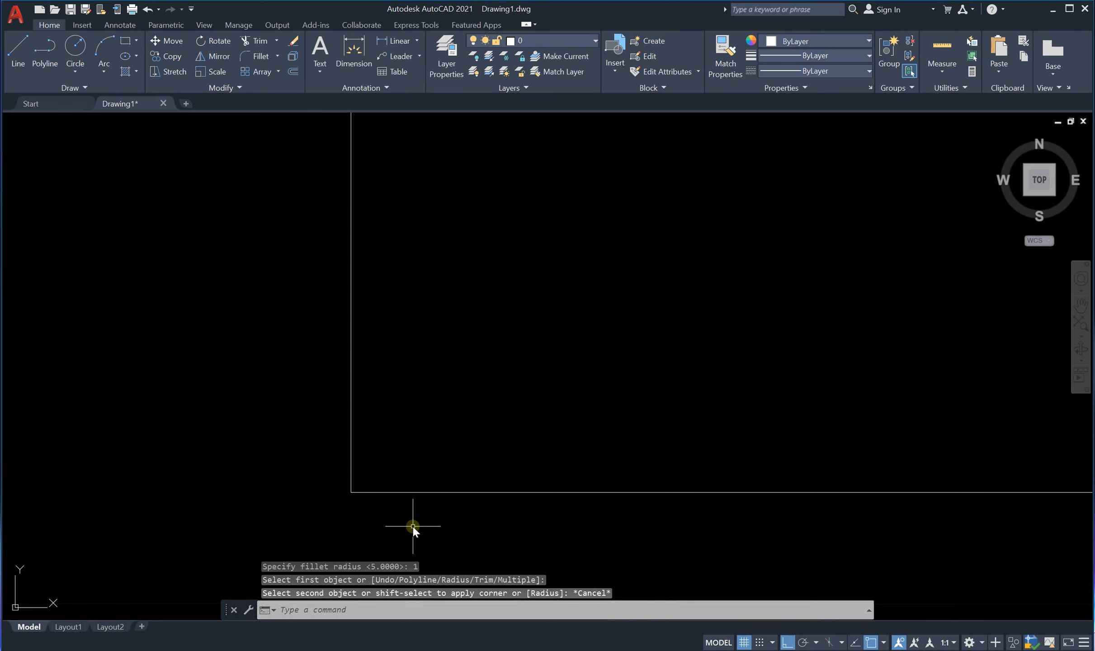
Step: Fillet the inner corner between the vertical and horizontal lines with a radius of 0.01
key("Return")
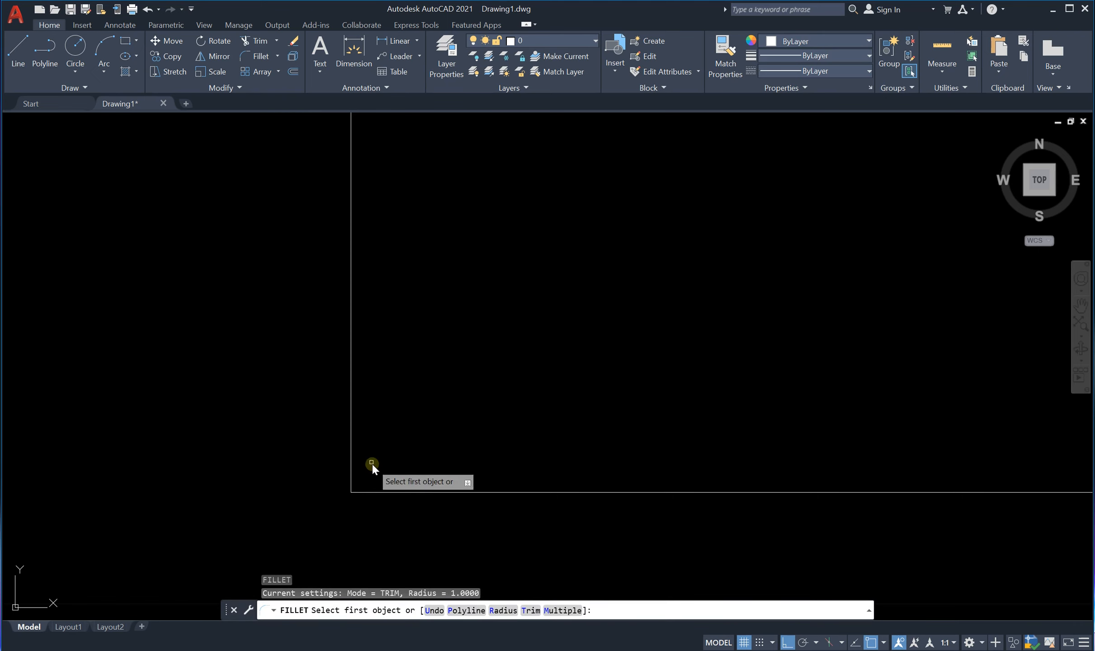
left_click(514, 610)
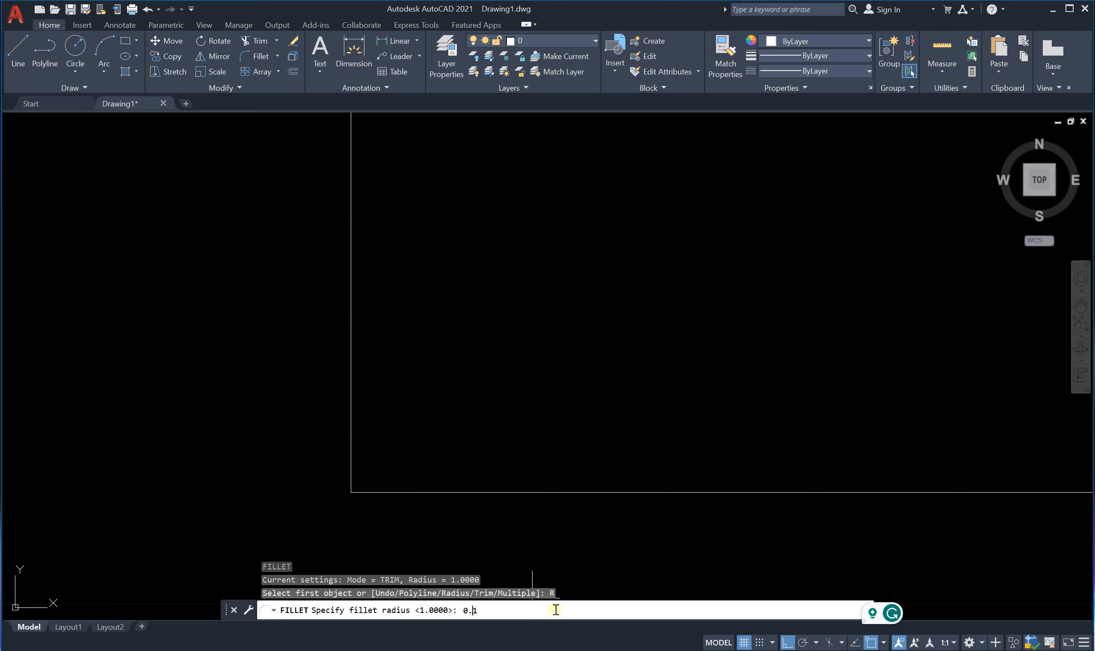
key("Return")
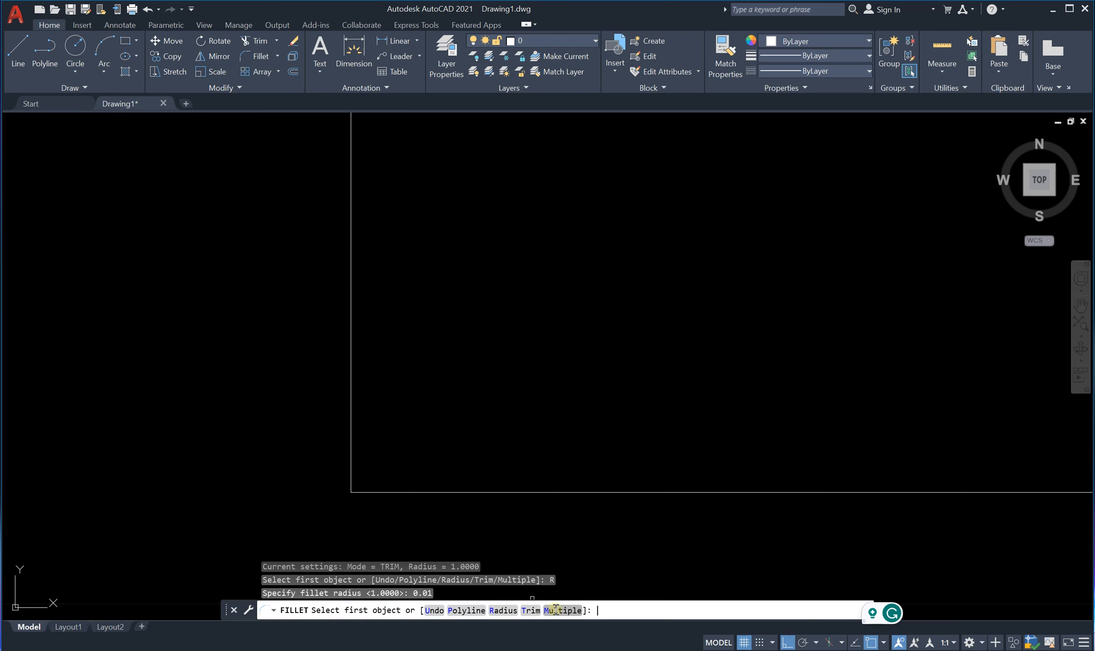
left_click(351, 461)
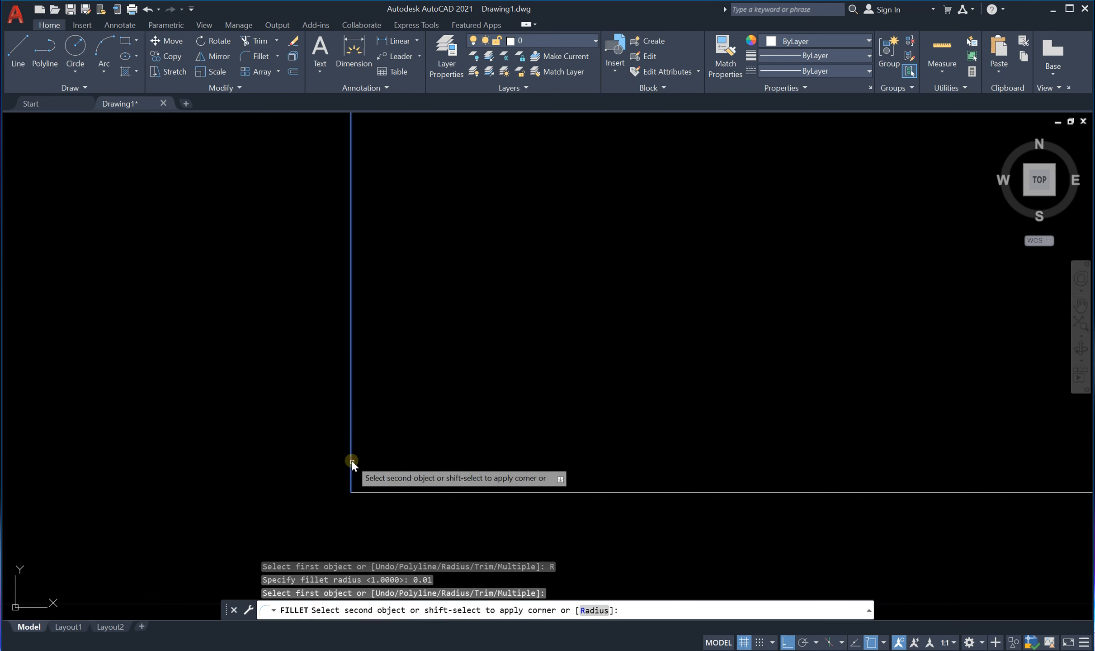
left_click(397, 490)
Step: Examine the filleted inner corner's tangent joints up close and its look within the whole outline
scroll(362, 380, "down", 5)
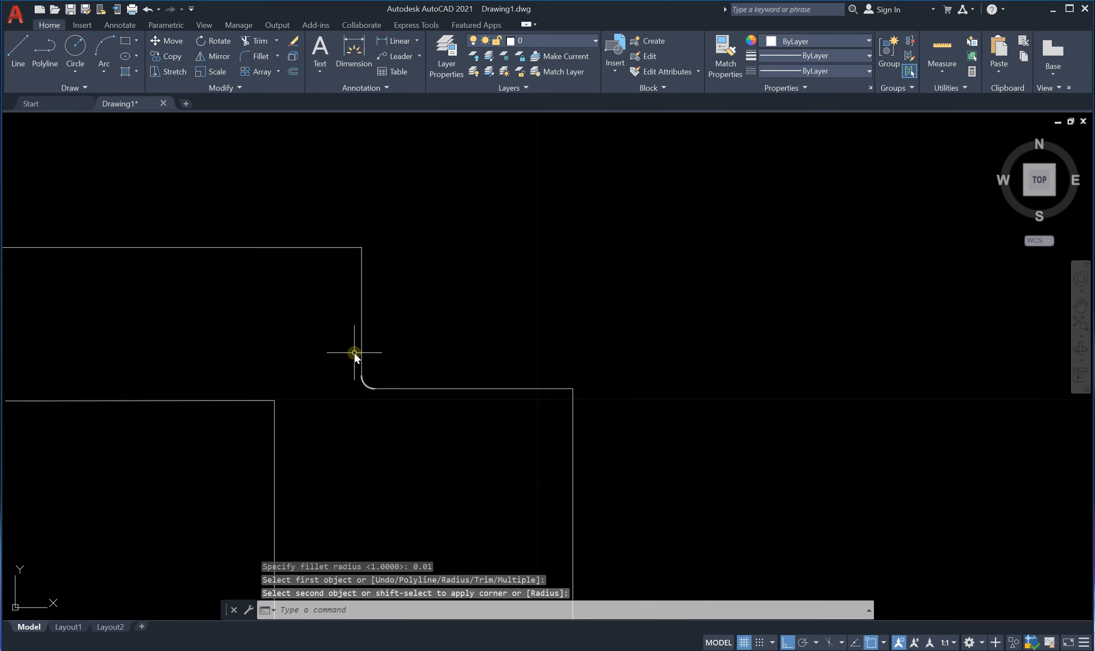
scroll(348, 384, "up", 8)
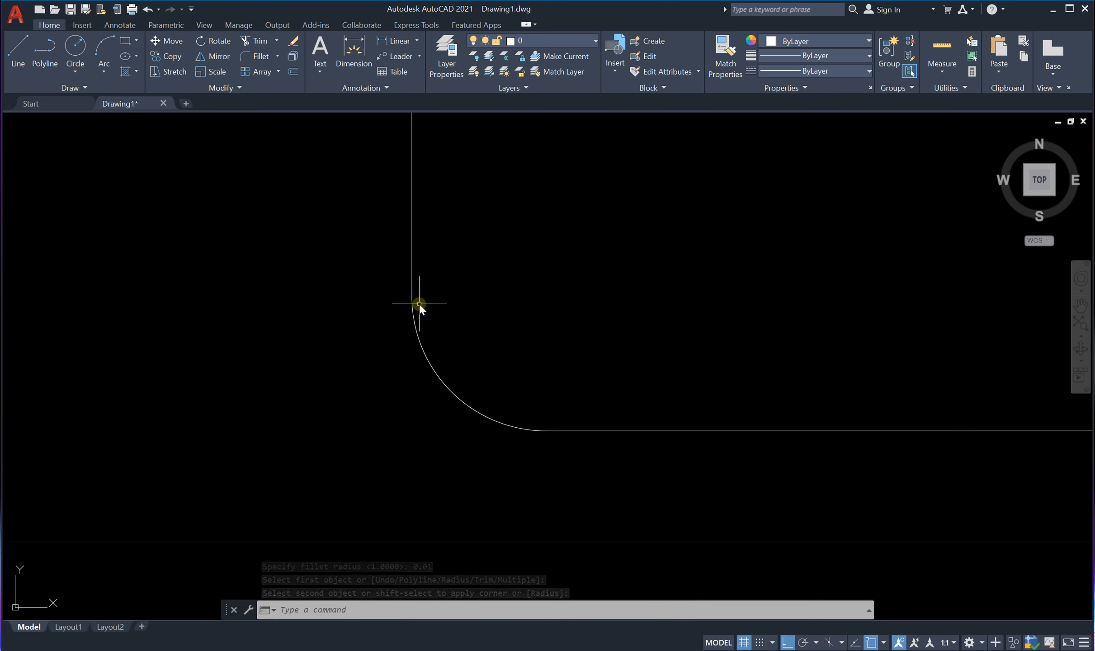
scroll(413, 402, "down", 5)
scroll(413, 402, "down", 4)
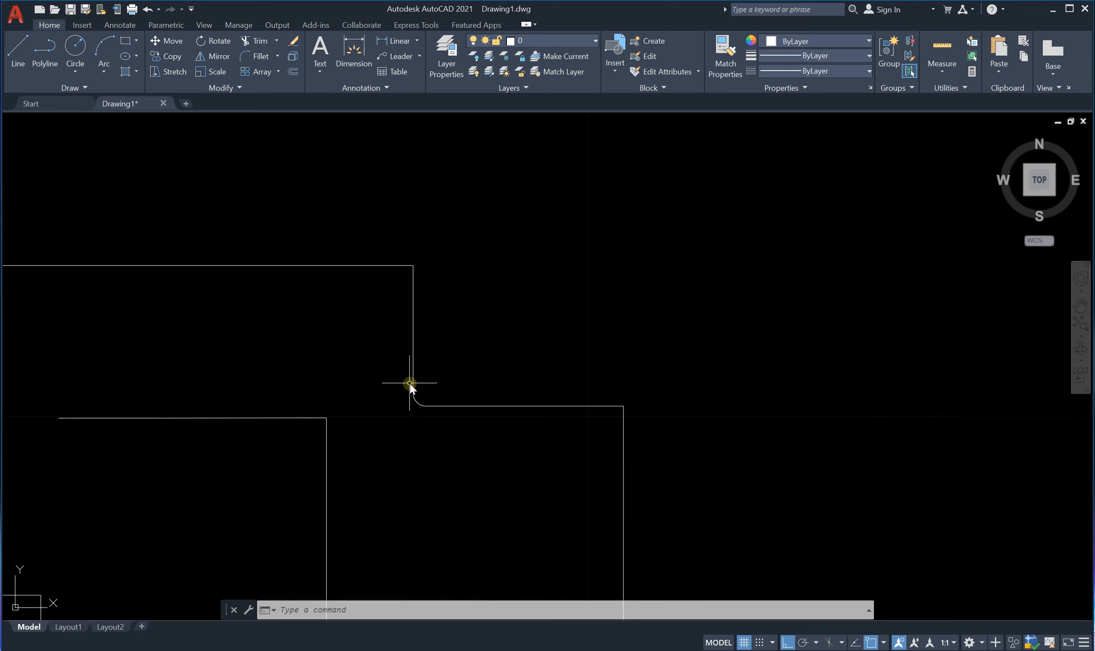
scroll(415, 390, "up", 10)
scroll(406, 415, "down", 8)
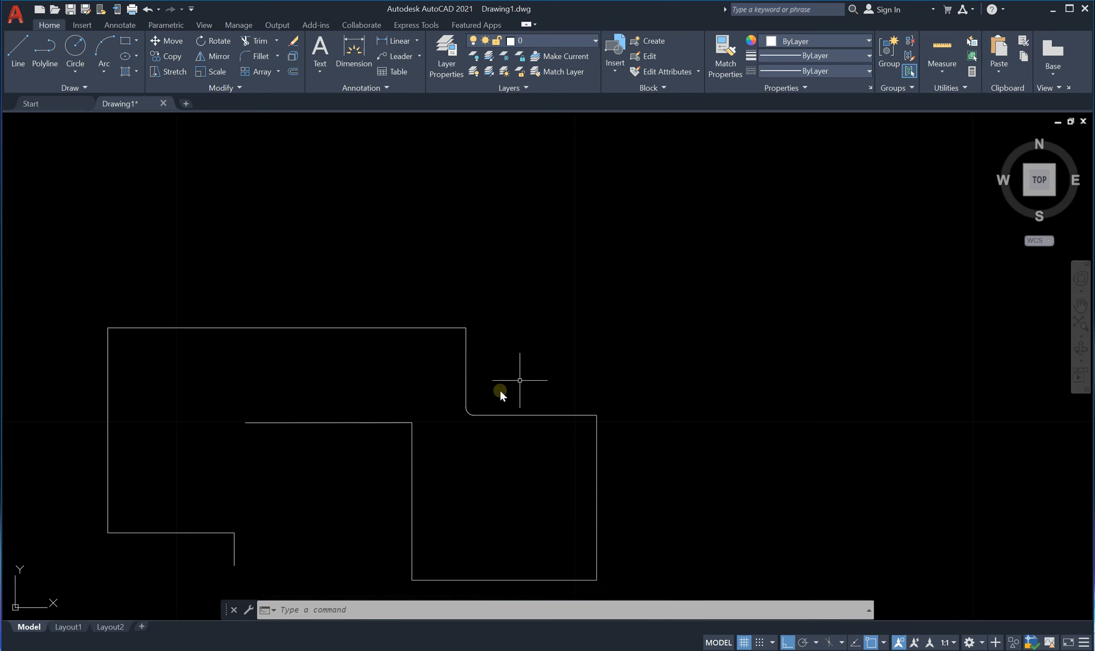
scroll(561, 409, "up", 2)
scroll(561, 409, "up", 2)
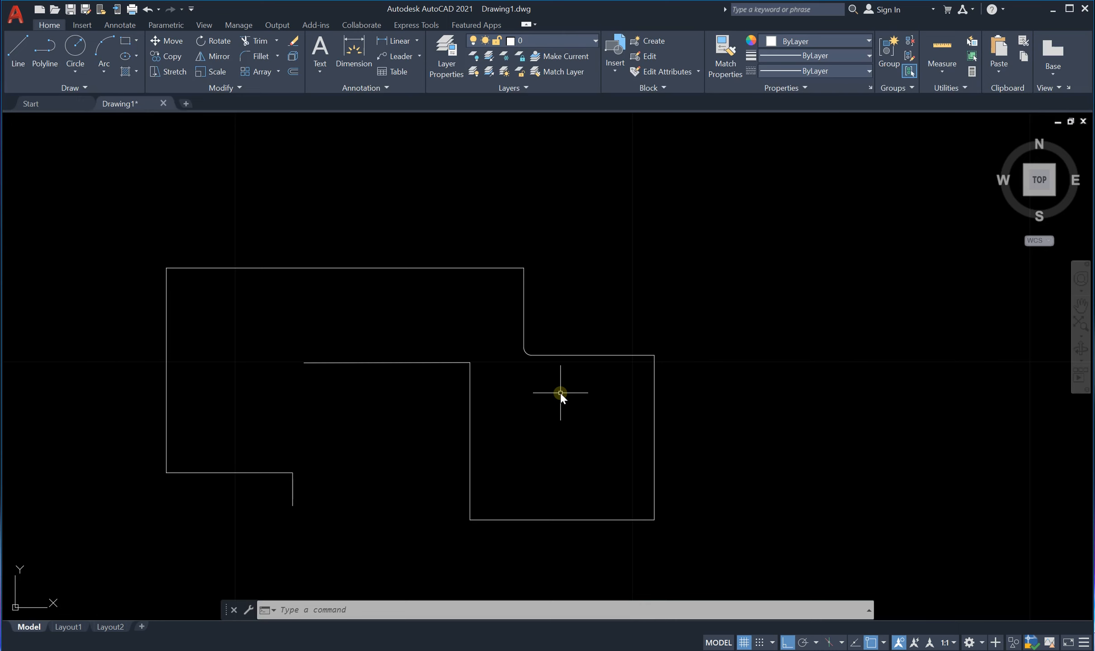
Step: Fillet the top-right corner of the outline's right-hand block with the 0.01 radius
type("f")
key("Return")
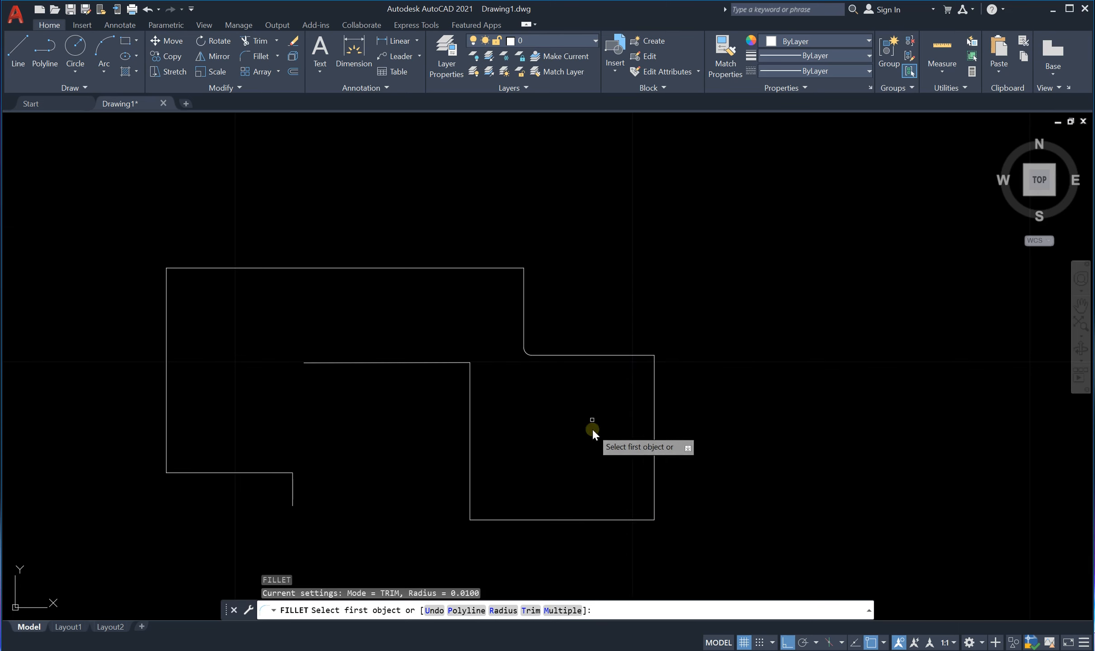
scroll(656, 373, "up", 6)
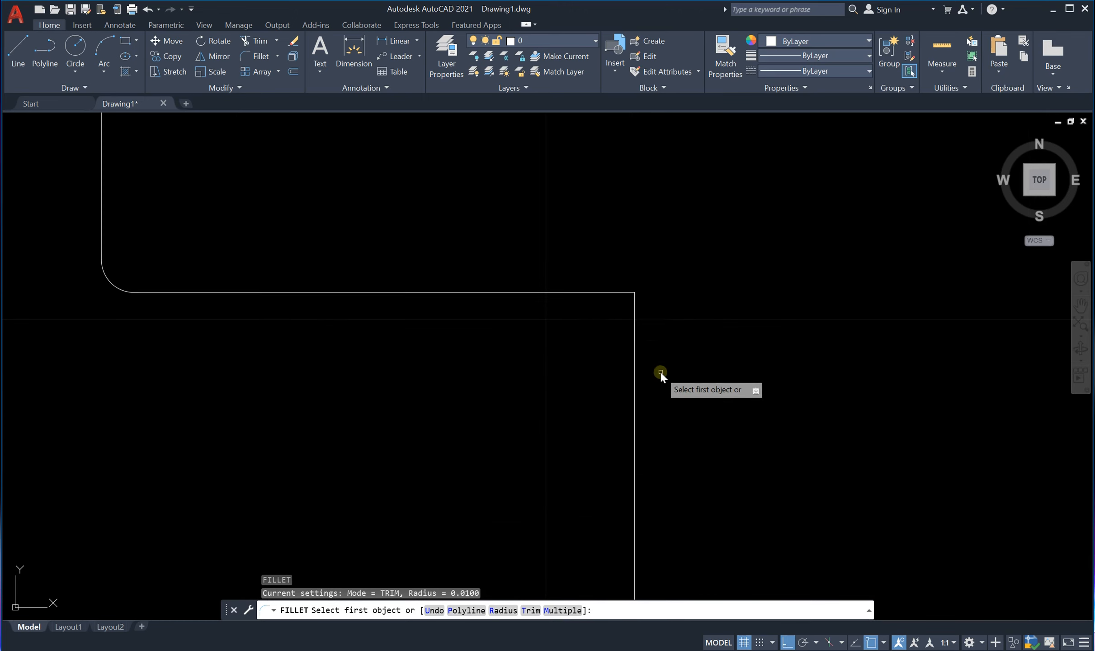
left_click(596, 293)
left_click(634, 346)
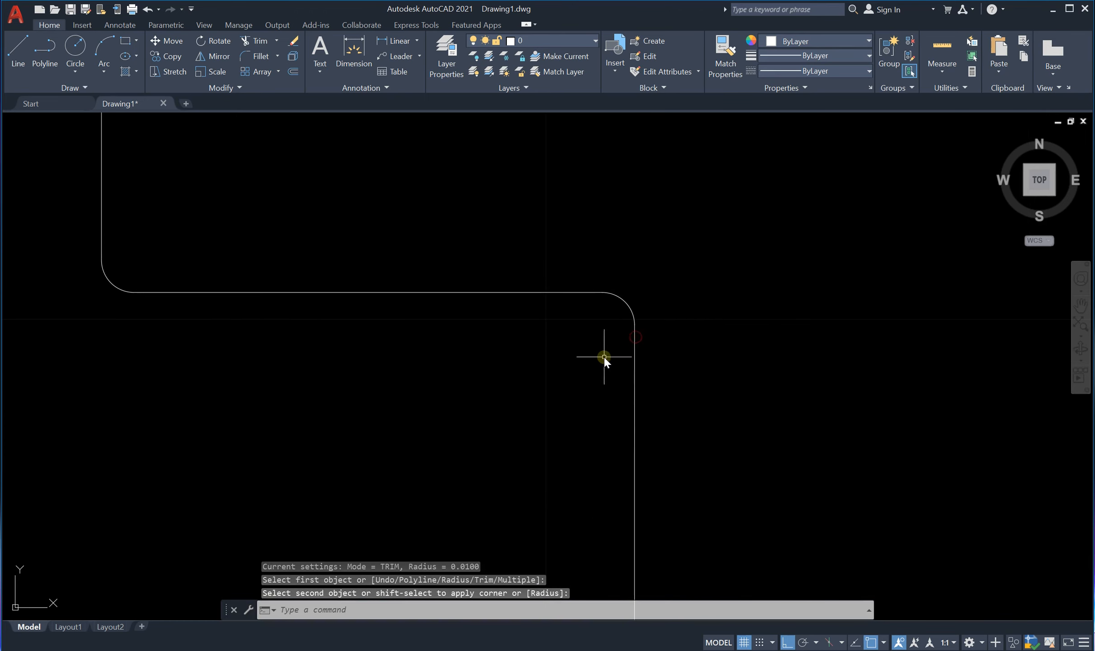
scroll(605, 359, "down", 7)
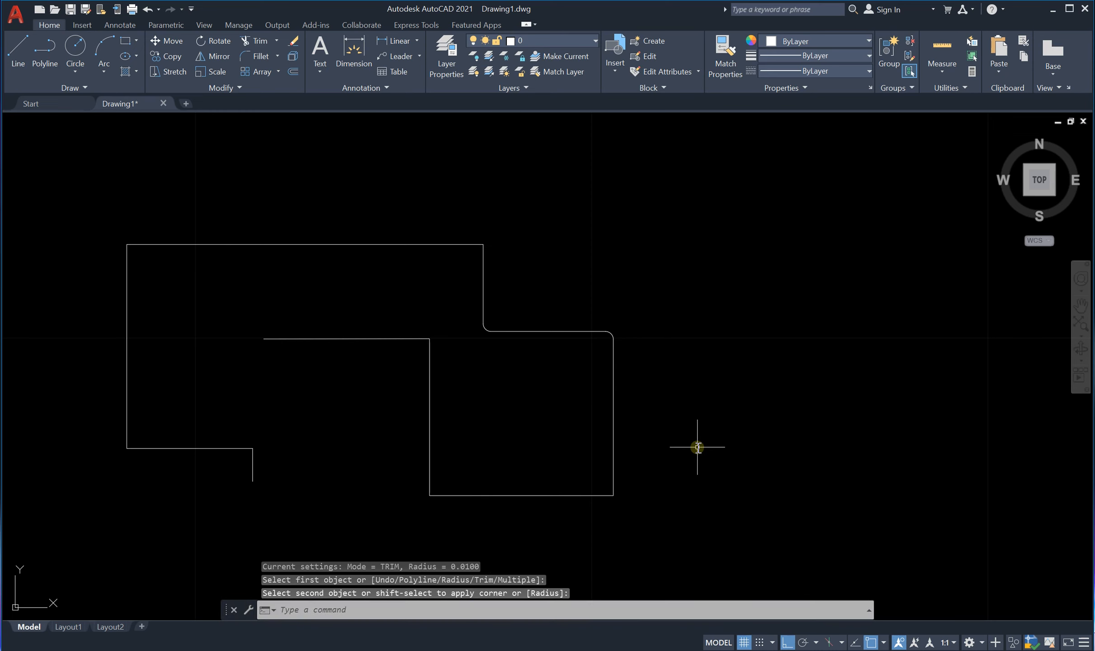
Step: Fillet the right-hand block's bottom-right and bottom-left corners in one Fillet run using the Multiple option
key("Return")
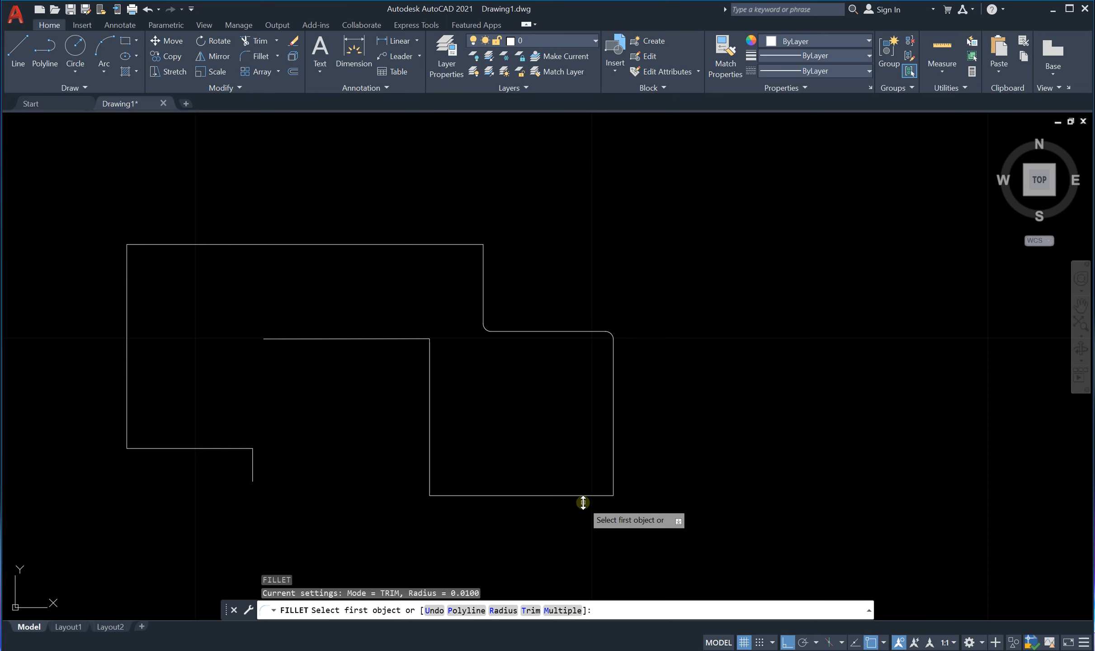
left_click(559, 611)
scroll(598, 515, "up", 4)
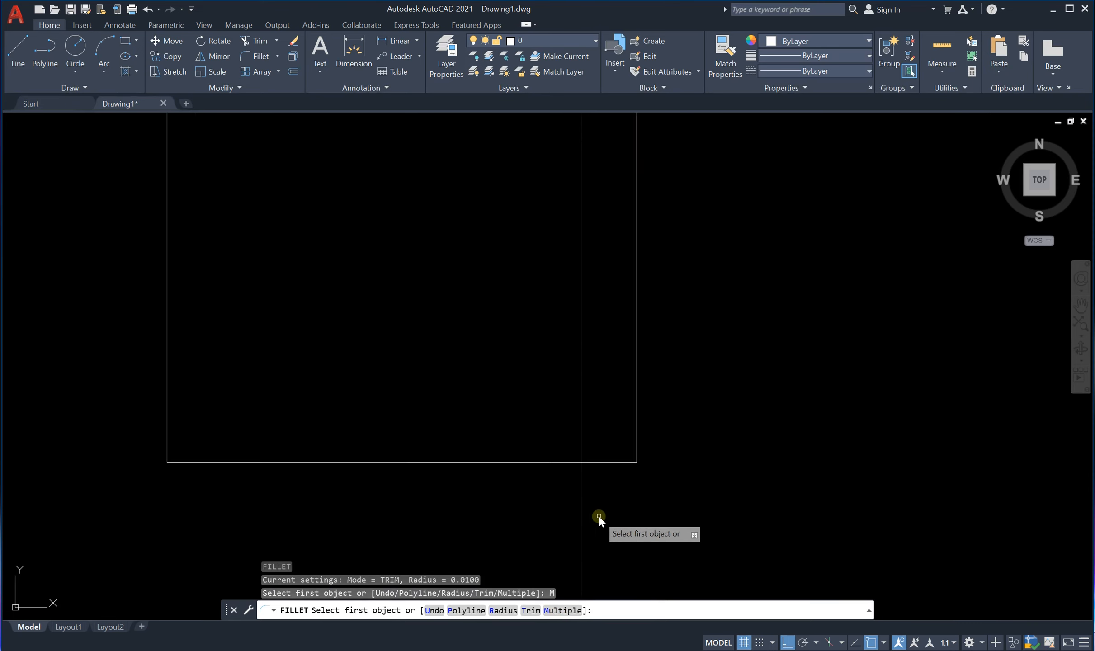
left_click(637, 433)
left_click(608, 461)
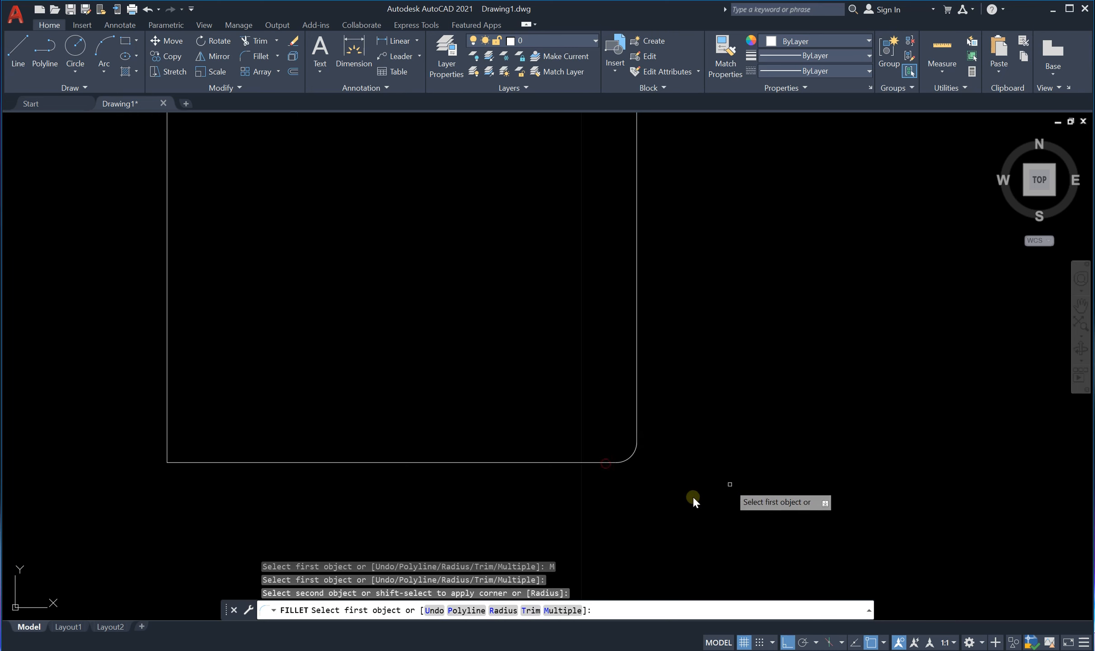
scroll(759, 475, "down", 4)
scroll(529, 464, "up", 4)
left_click(538, 455)
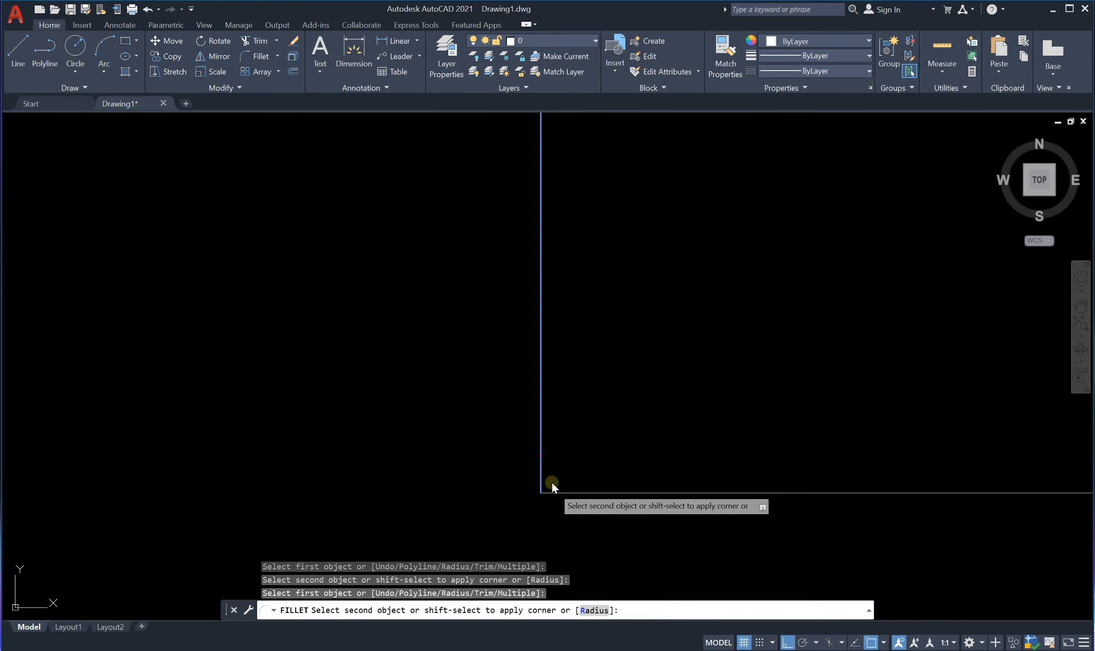
left_click(576, 493)
scroll(545, 557, "down", 4)
Step: Continue the multiple fillet on both ends of the left-hand part's lower horizontal line
scroll(473, 420, "up", 4)
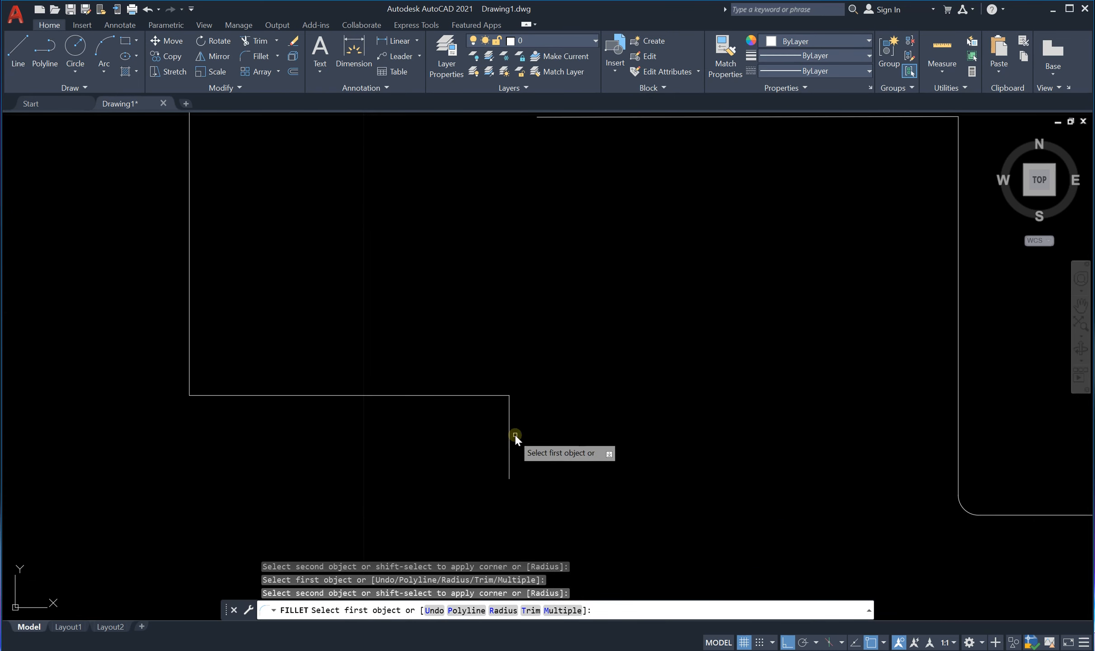
left_click(509, 432)
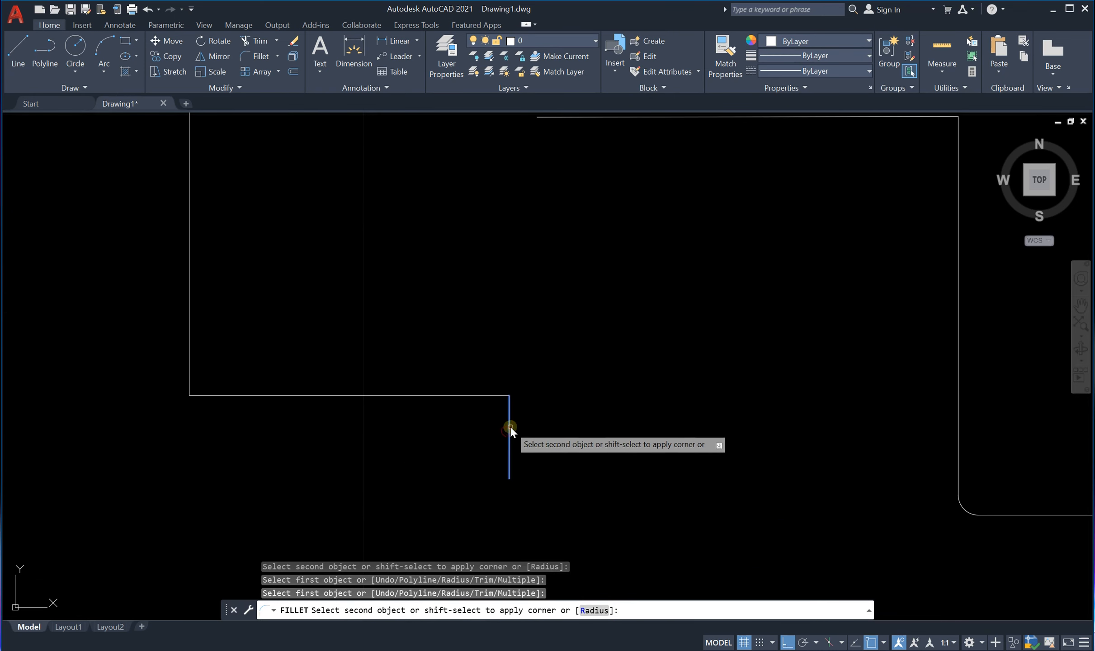
left_click(488, 396)
scroll(372, 425, "down", 4)
left_click(369, 419)
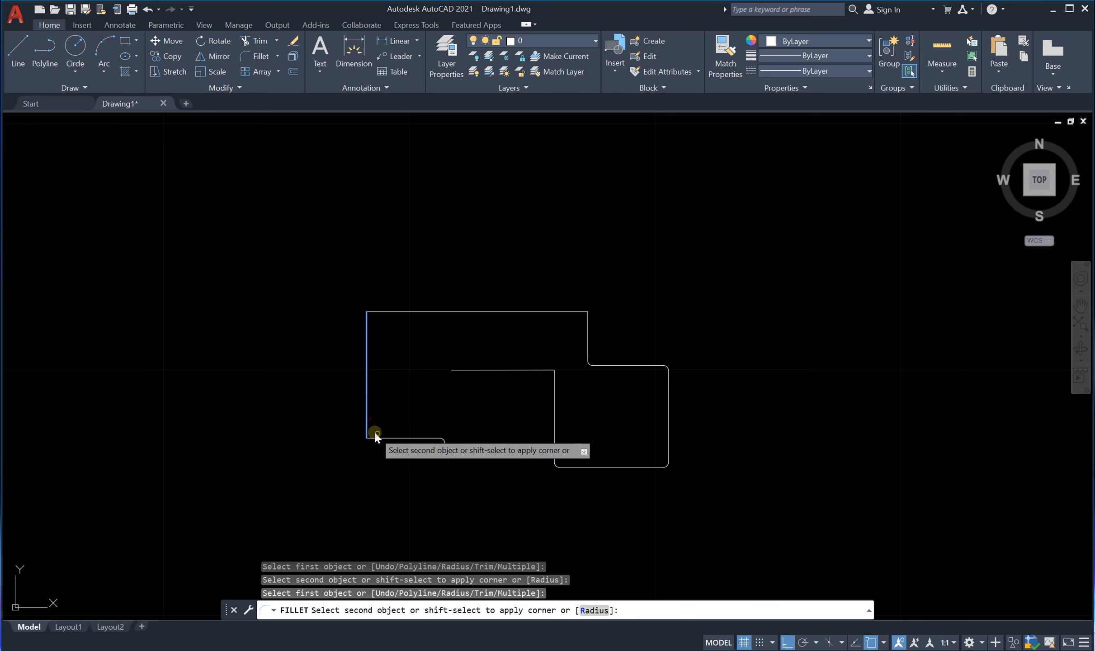
left_click(381, 438)
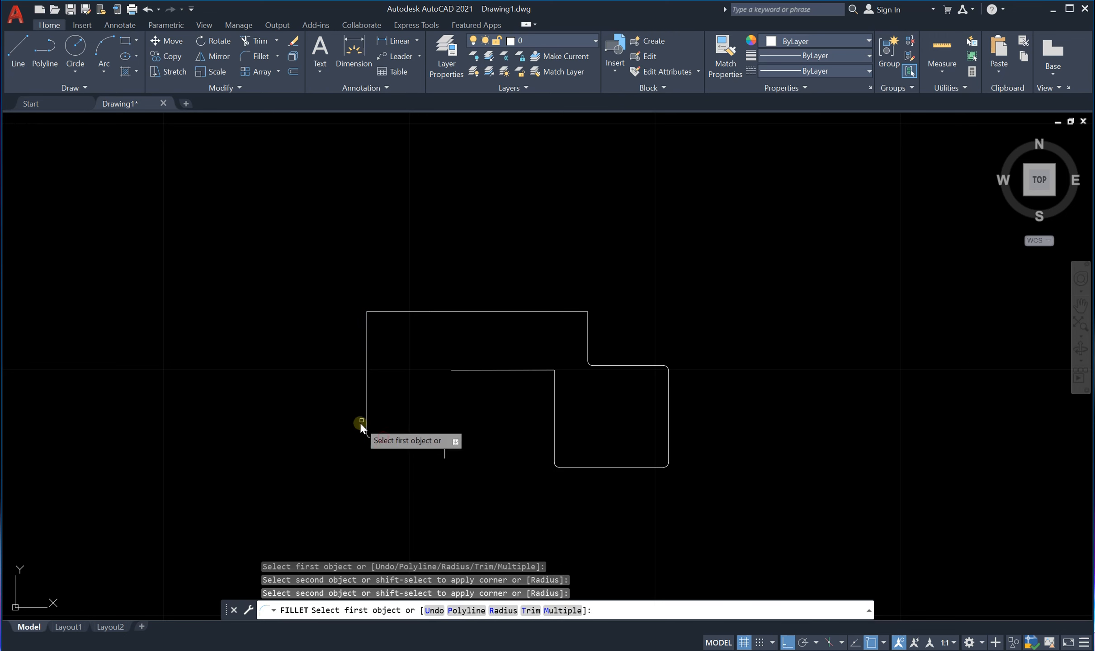
scroll(377, 370, "up", 4)
scroll(377, 372, "down", 7)
scroll(434, 388, "up", 3)
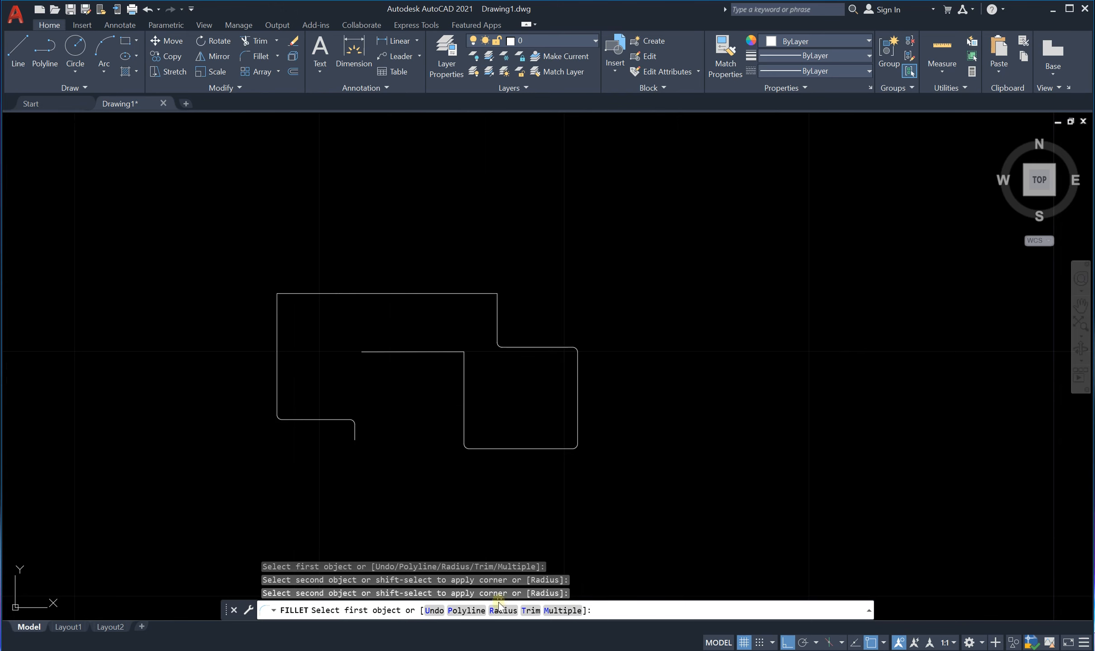
scroll(496, 345, "up", 8)
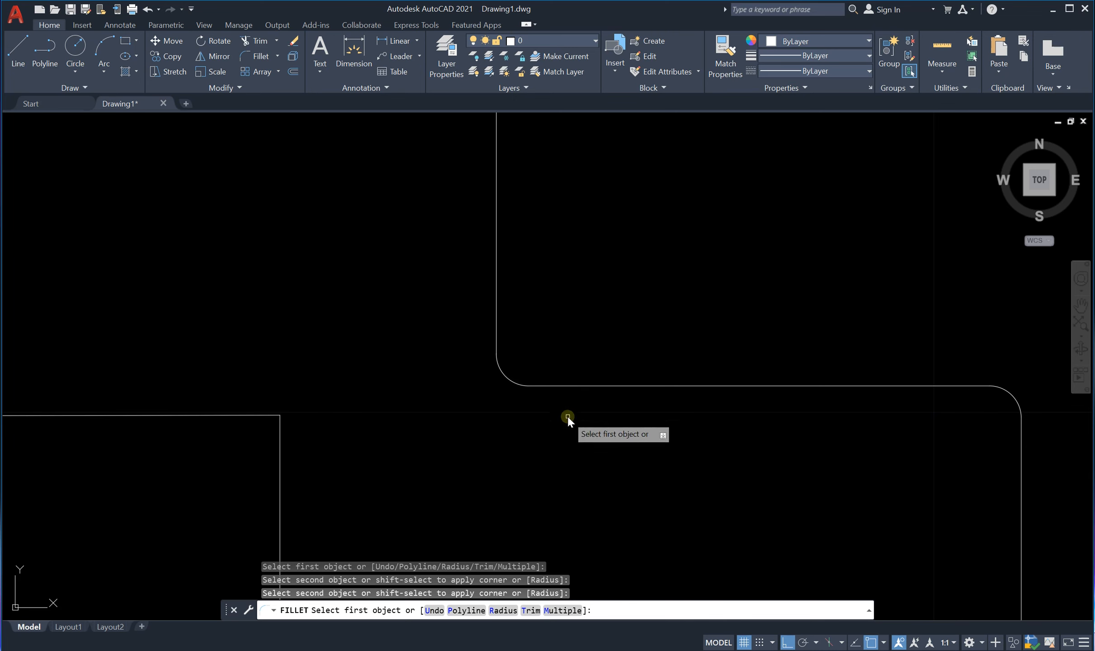
scroll(549, 335, "down", 4)
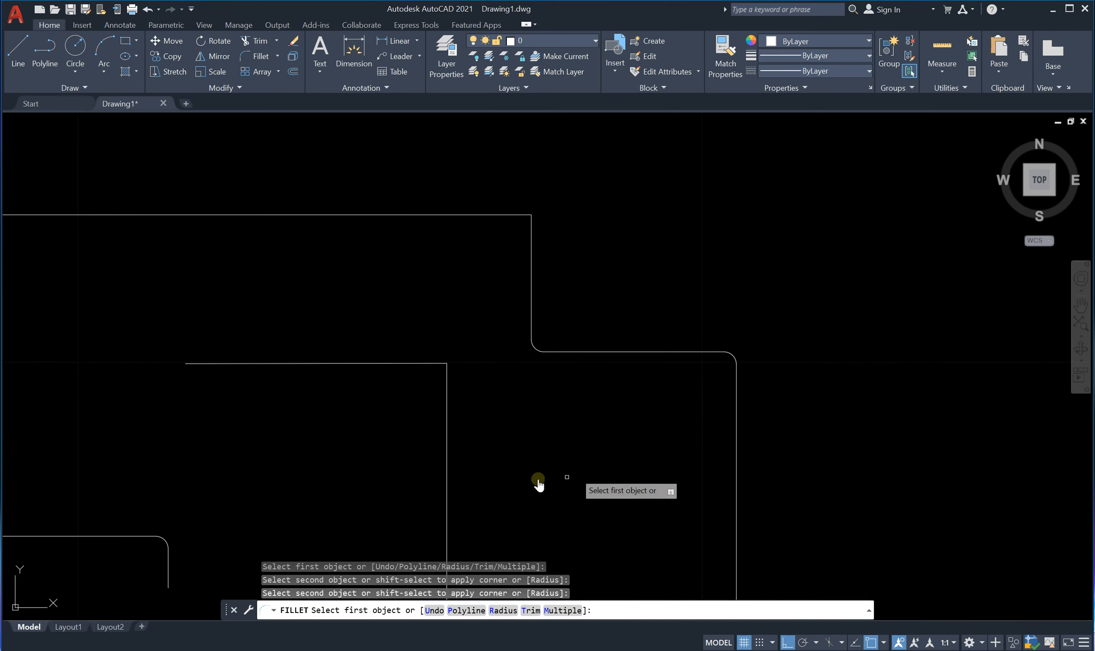
scroll(542, 326, "down", 4)
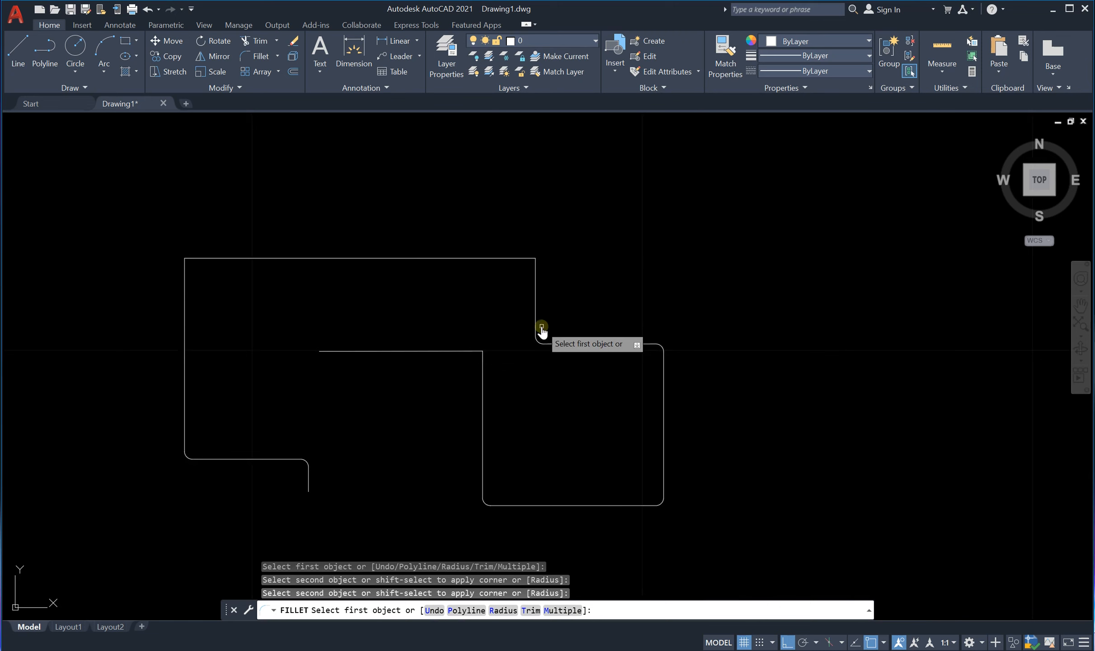
Step: Undo the four fillets made with the Multiple option from within the command, and end Fillet
left_click(430, 612)
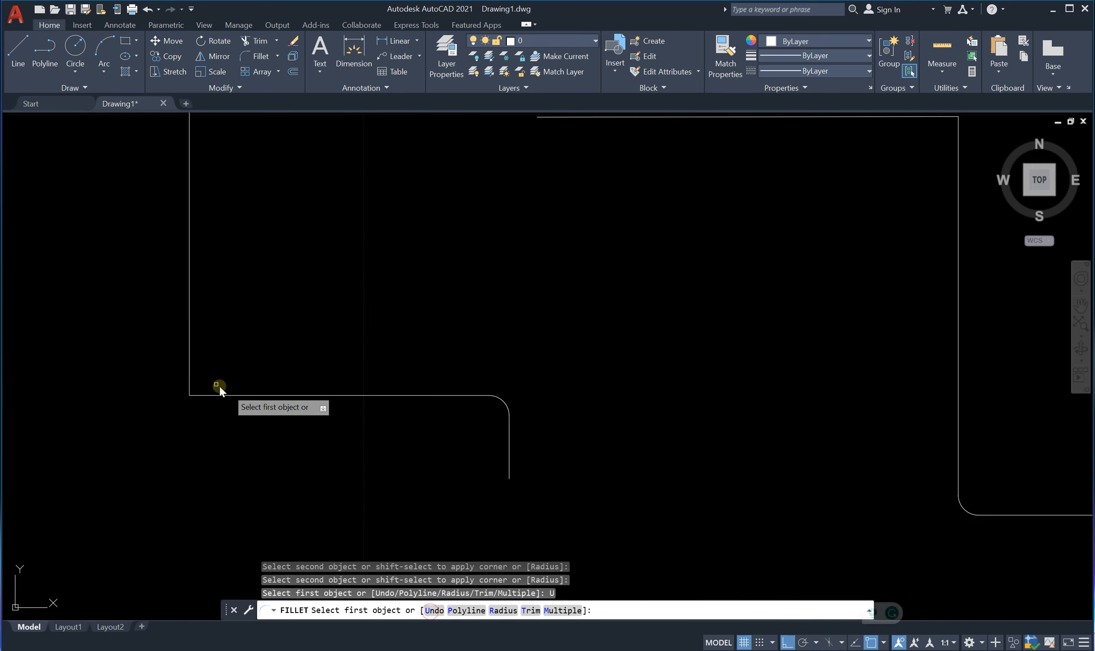
left_click(433, 611)
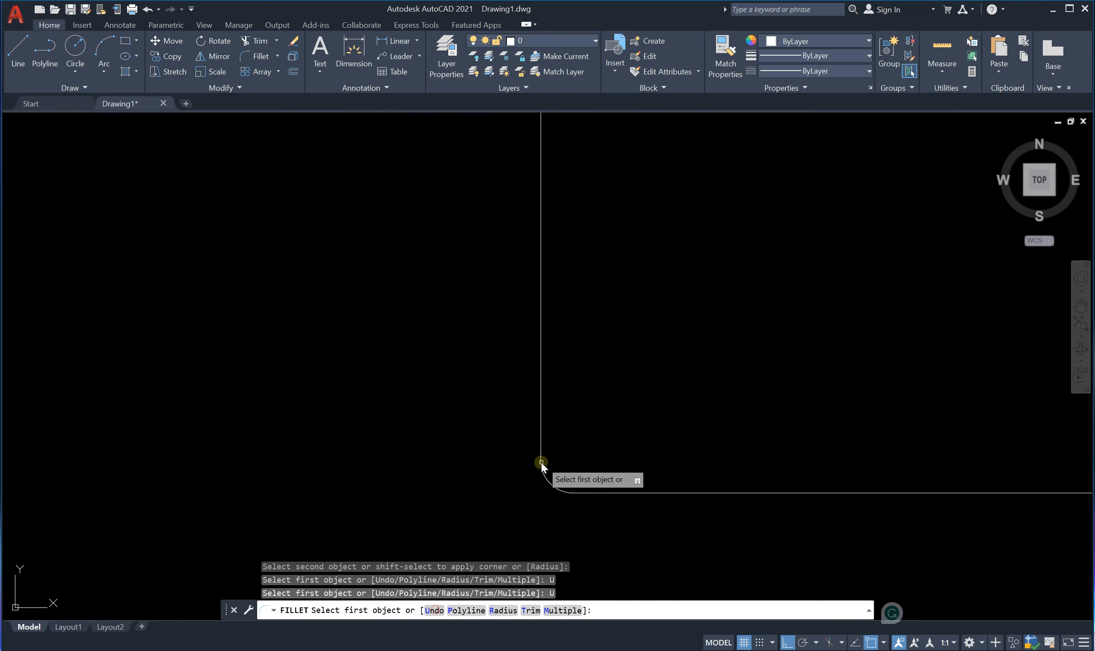
left_click(433, 611)
left_click(433, 612)
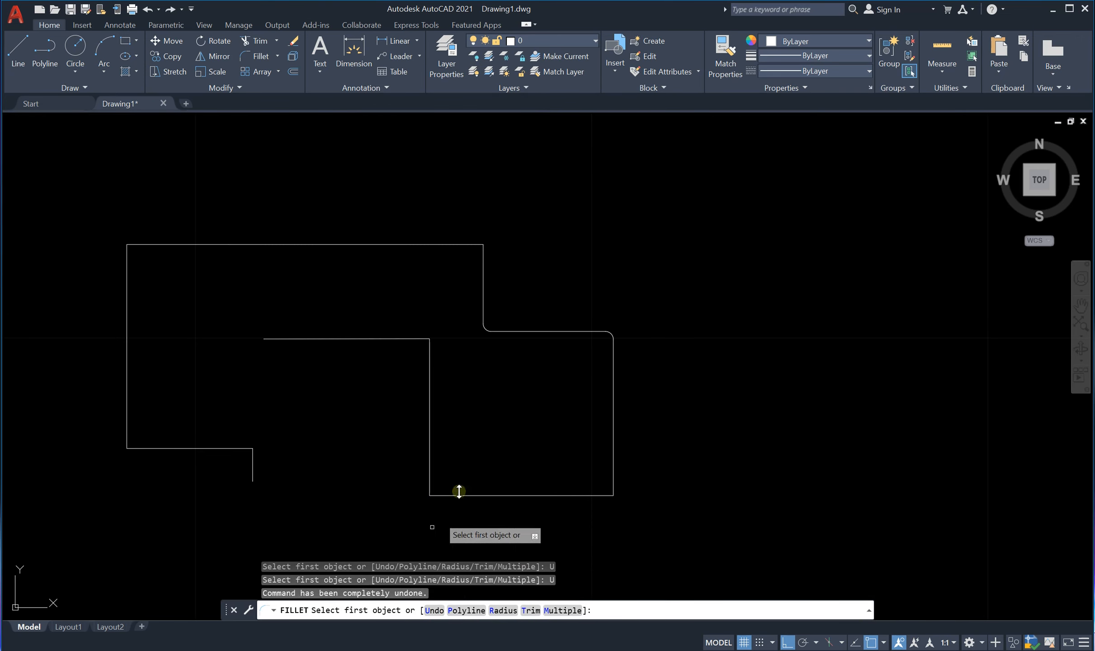
left_click(433, 611)
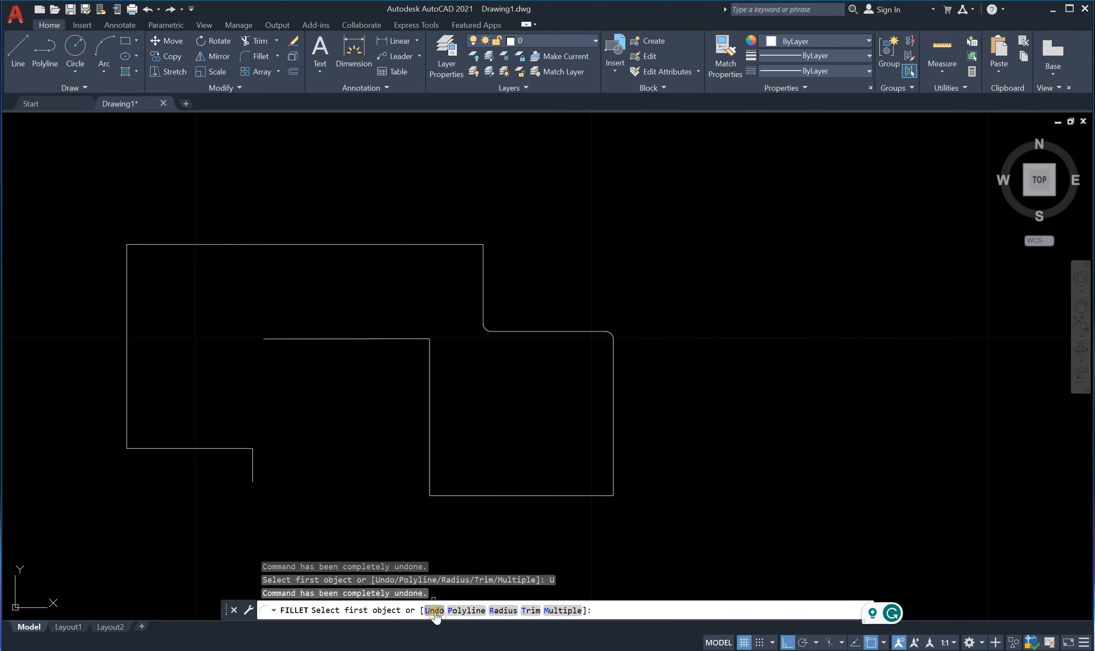
scroll(558, 332, "up", 2)
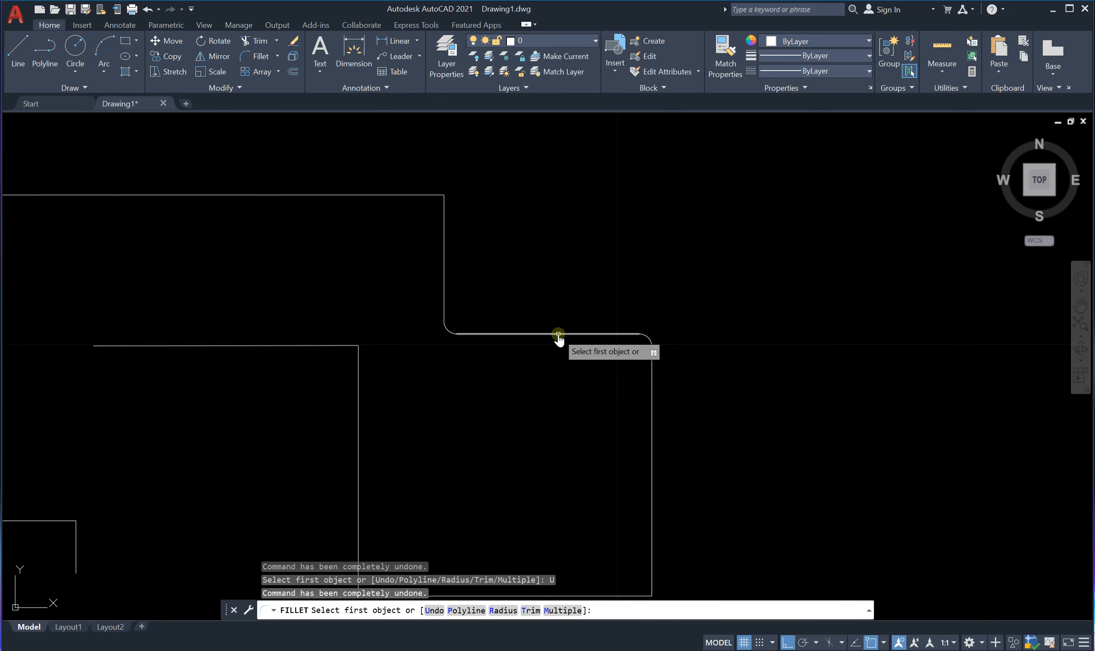
key("Escape")
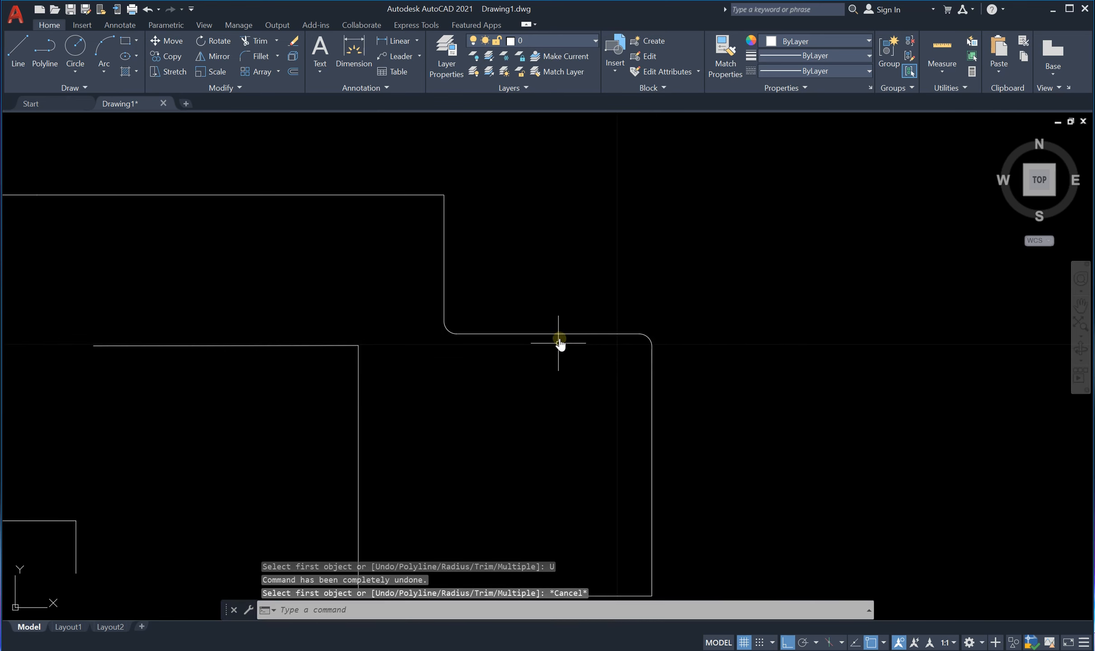
Step: Set Fillet's trim mode to No trim and fillet the right-hand block's bottom-right corner with the 0.01 radius
type("f")
key("Return")
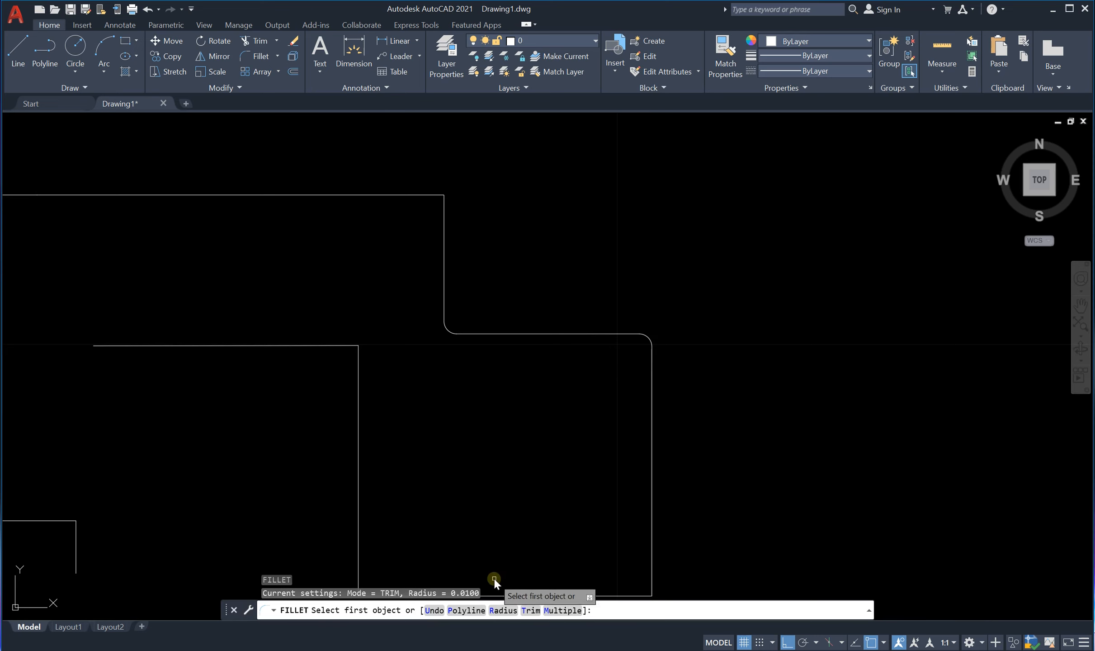
left_click(530, 610)
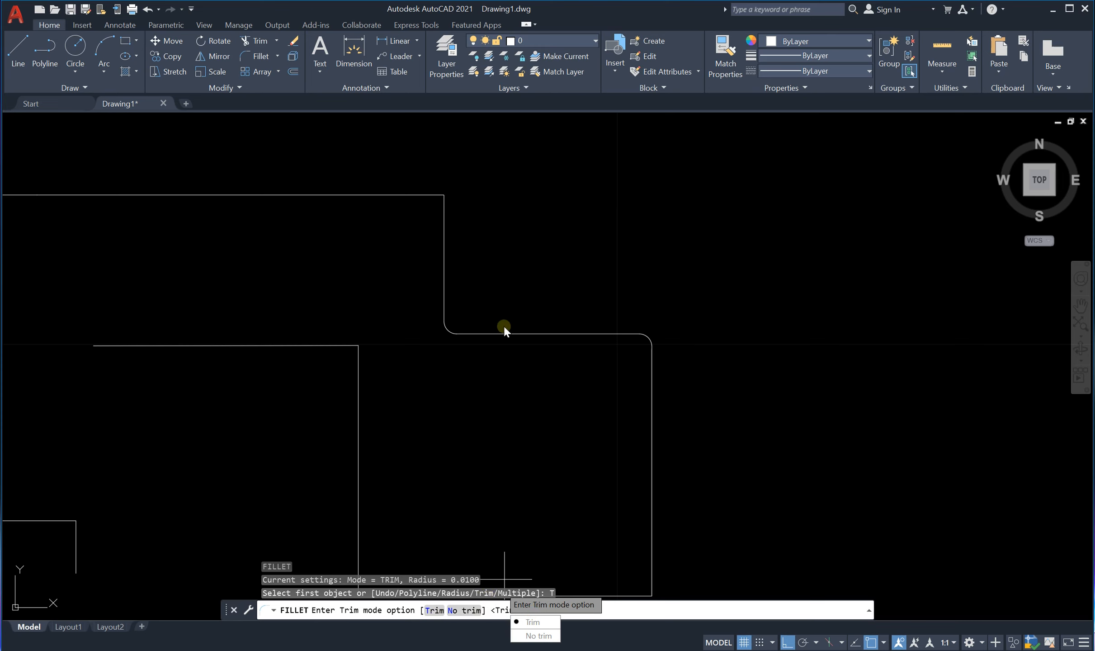
scroll(503, 324, "down", 6)
scroll(521, 297, "up", 5)
scroll(495, 275, "down", 5)
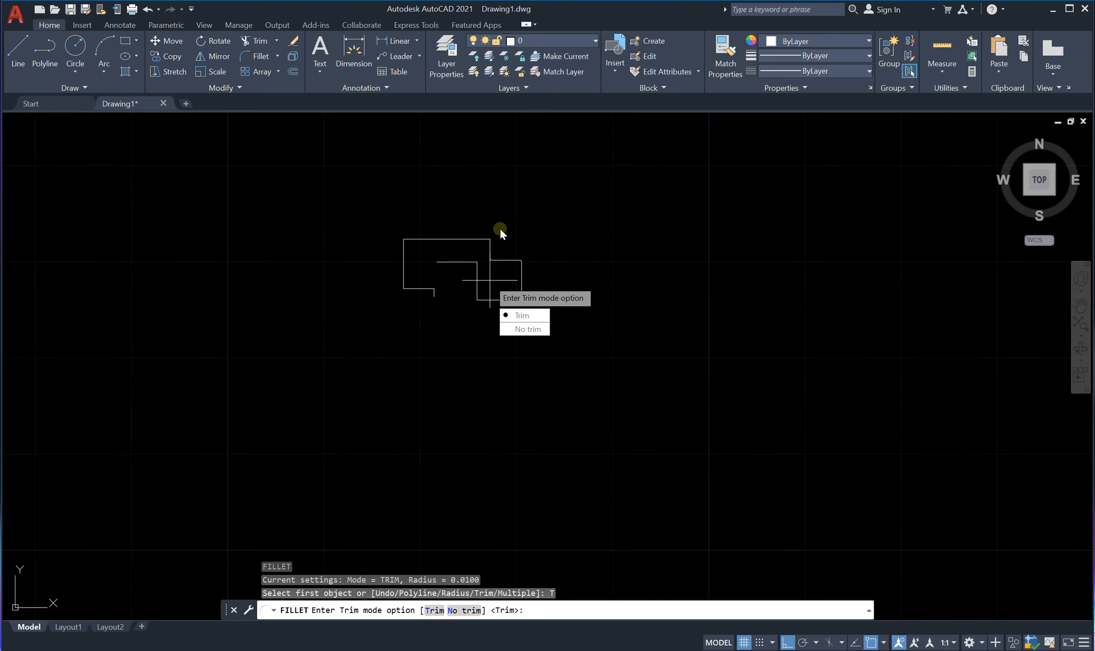
scroll(499, 240, "up", 10)
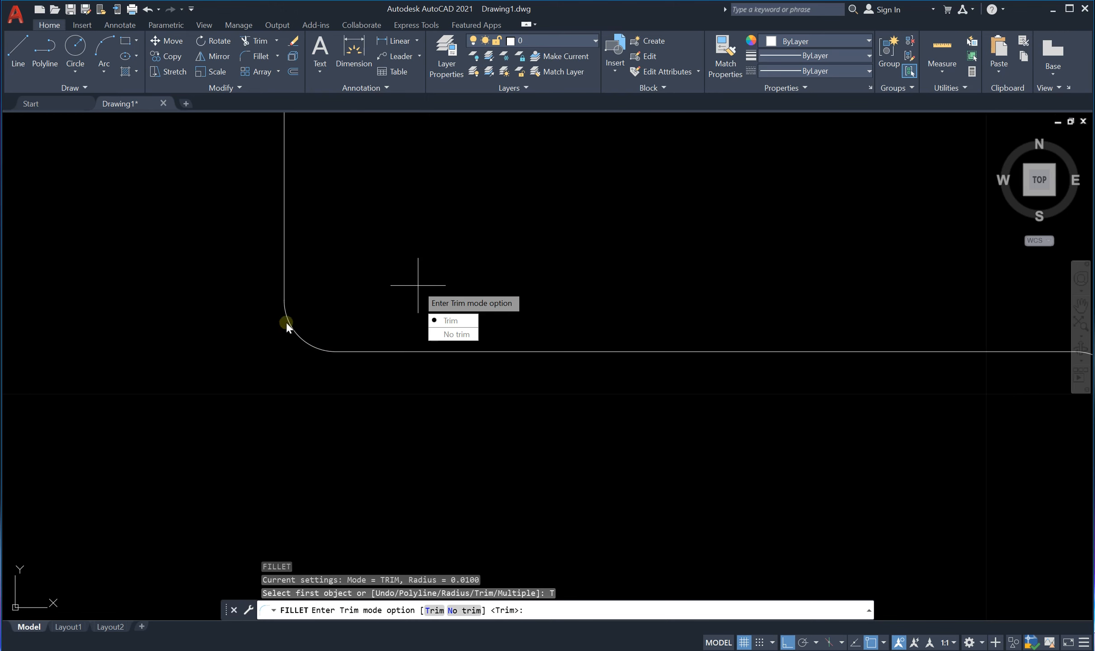
scroll(249, 273, "down", 6)
scroll(467, 261, "down", 2)
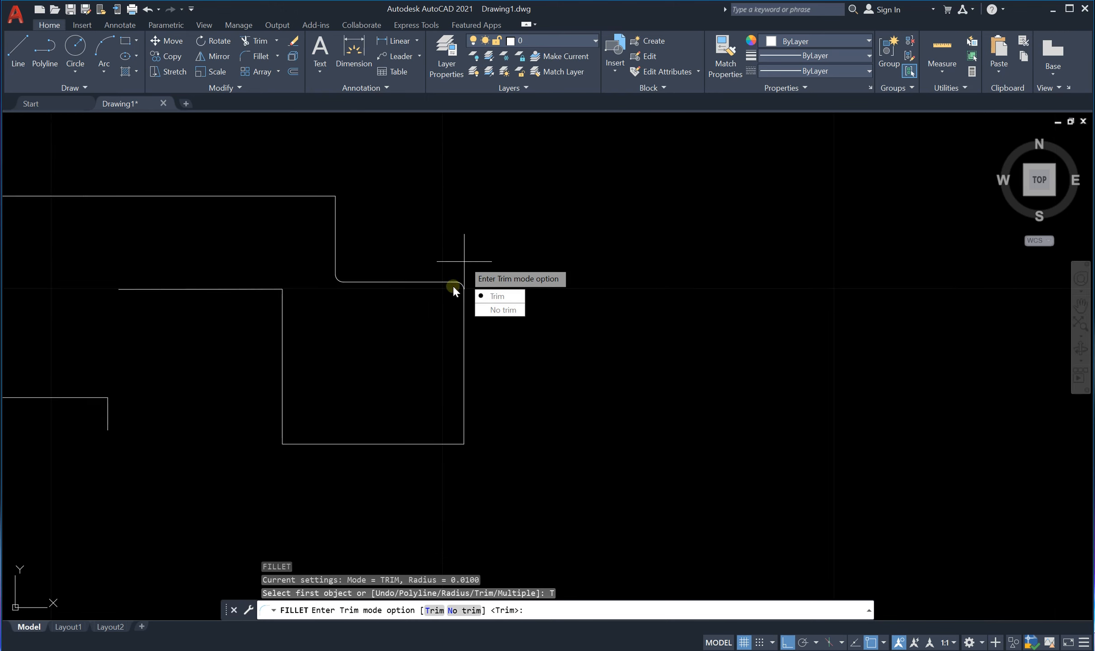
left_click(494, 310)
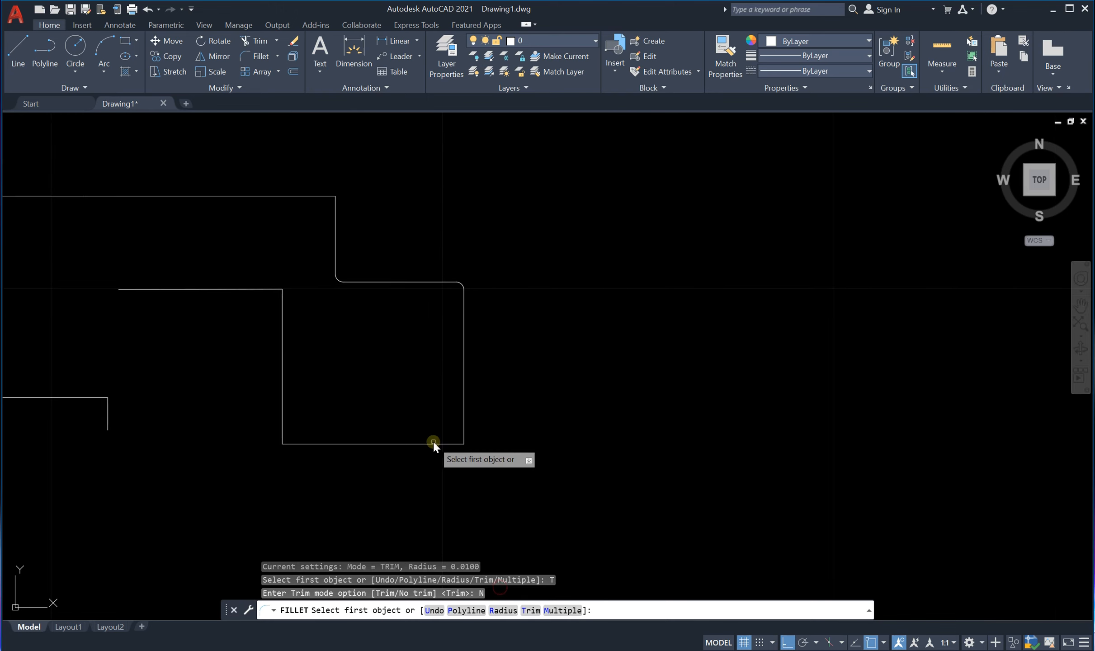
scroll(436, 459, "up", 5)
scroll(498, 356, "up", 2)
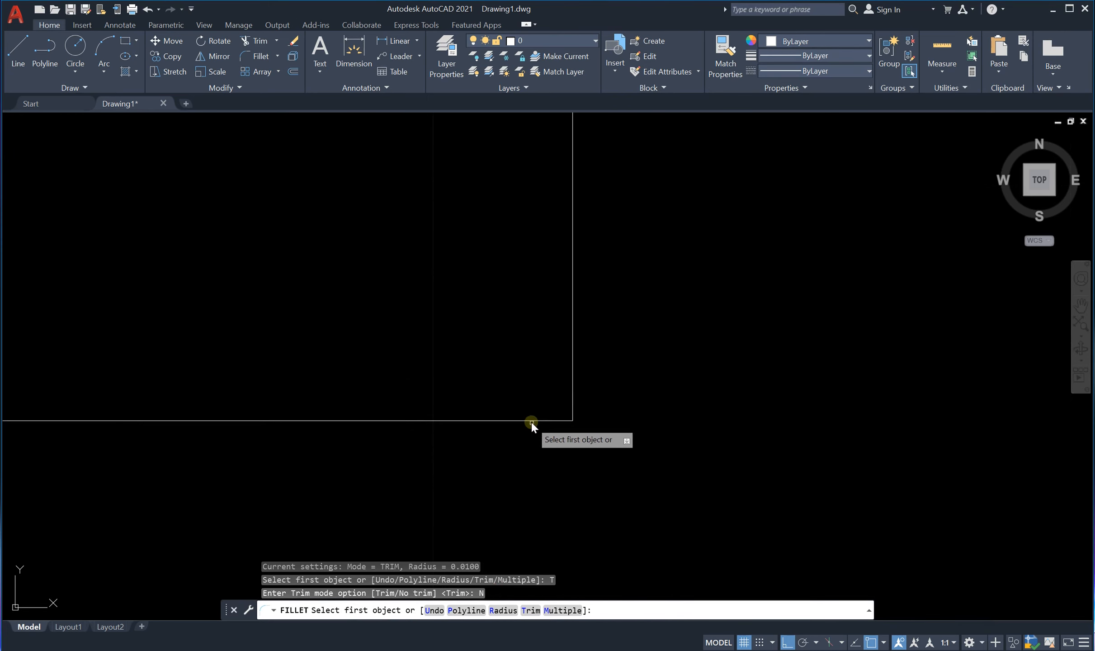
left_click(572, 367)
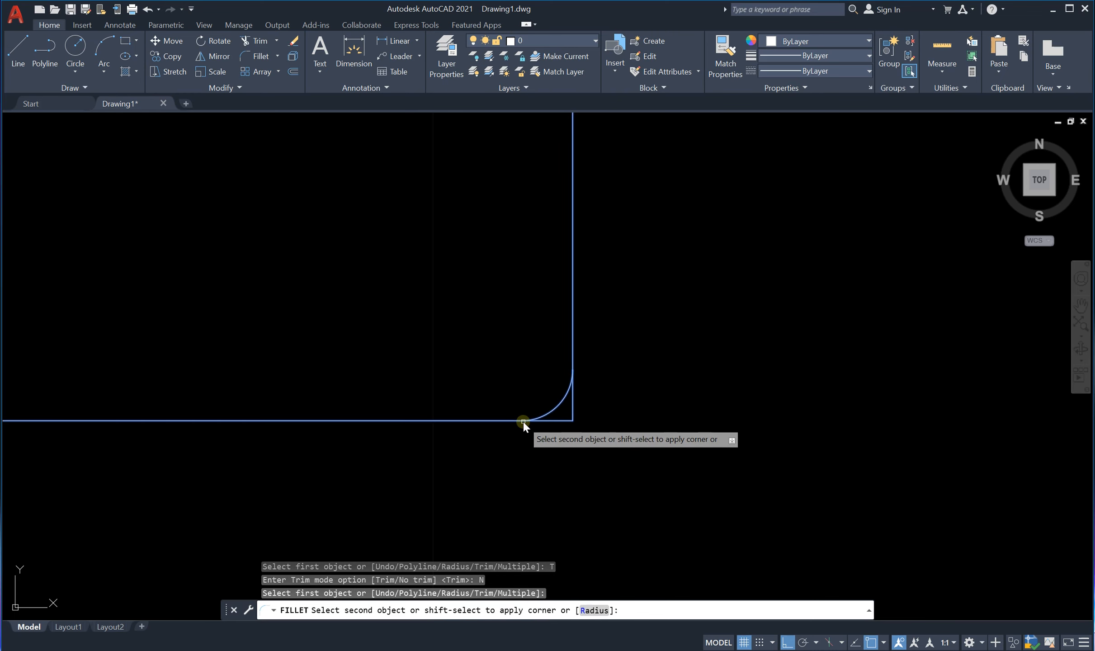
left_click(526, 422)
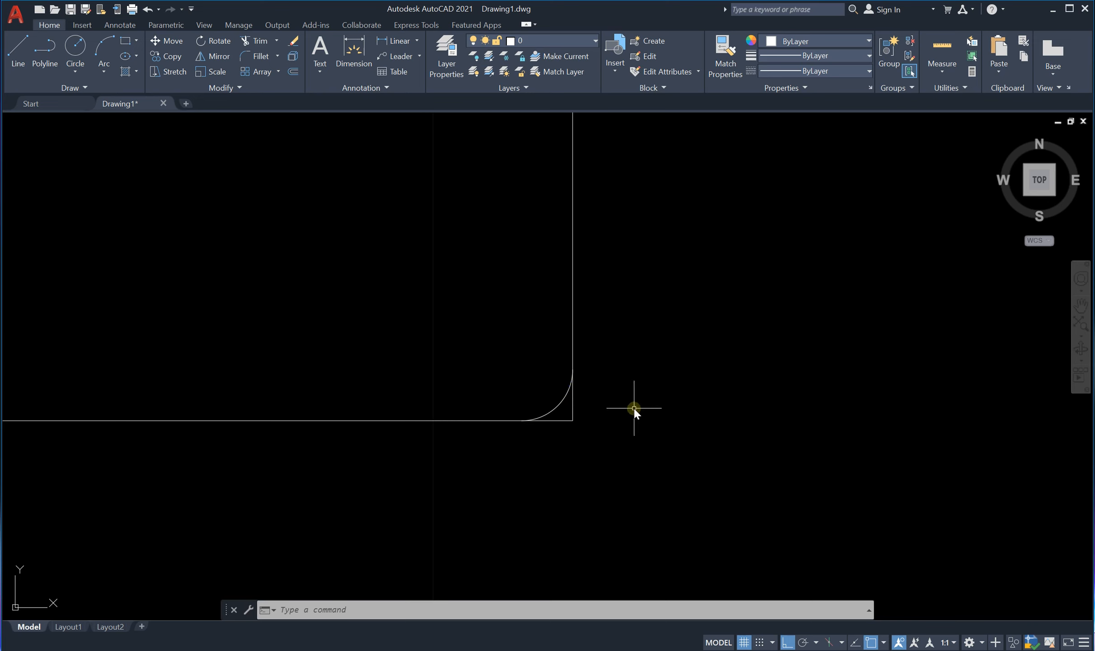
Step: Set Fillet's trim mode back to Trim and fillet the right-hand block's bottom-left corner with the 0.01 radius
type("f")
key("Return")
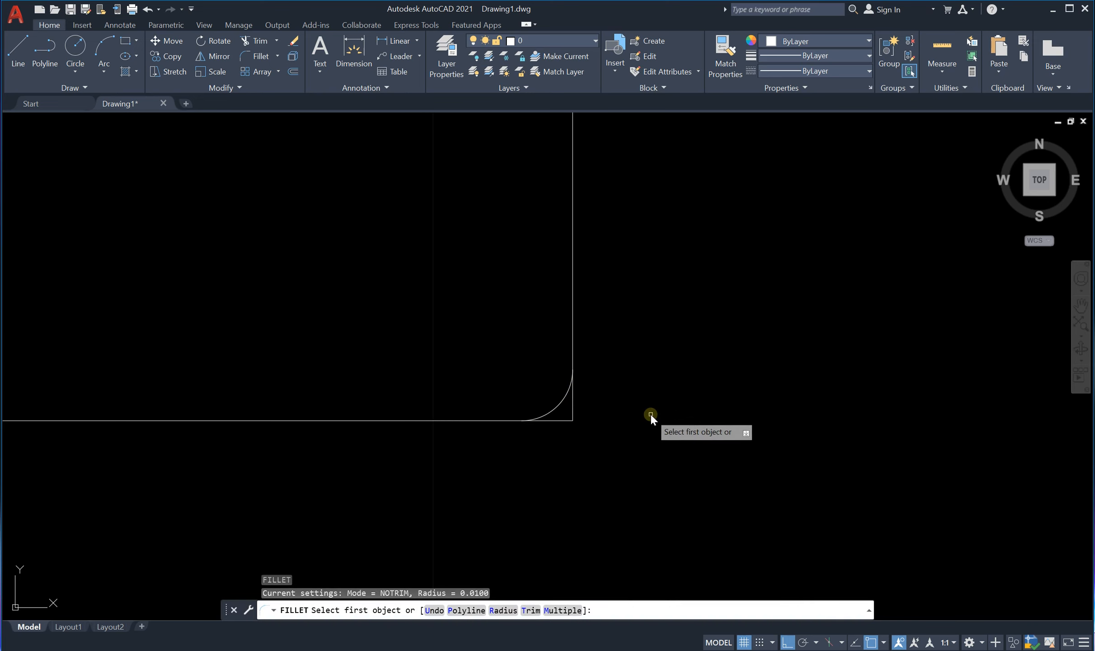
left_click(531, 610)
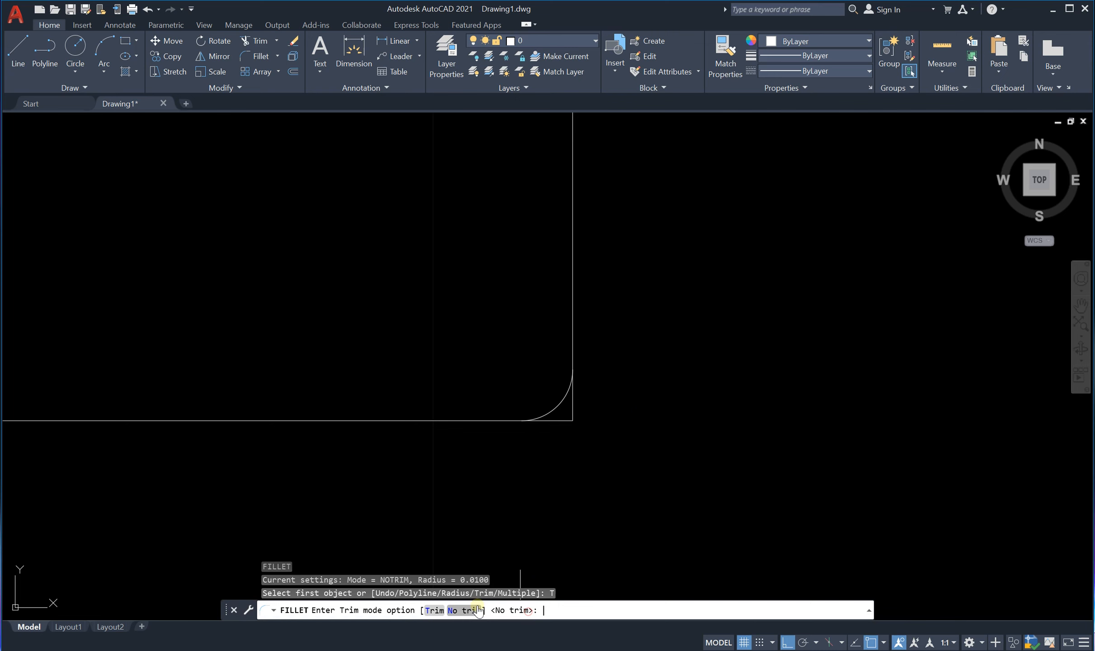
left_click(435, 610)
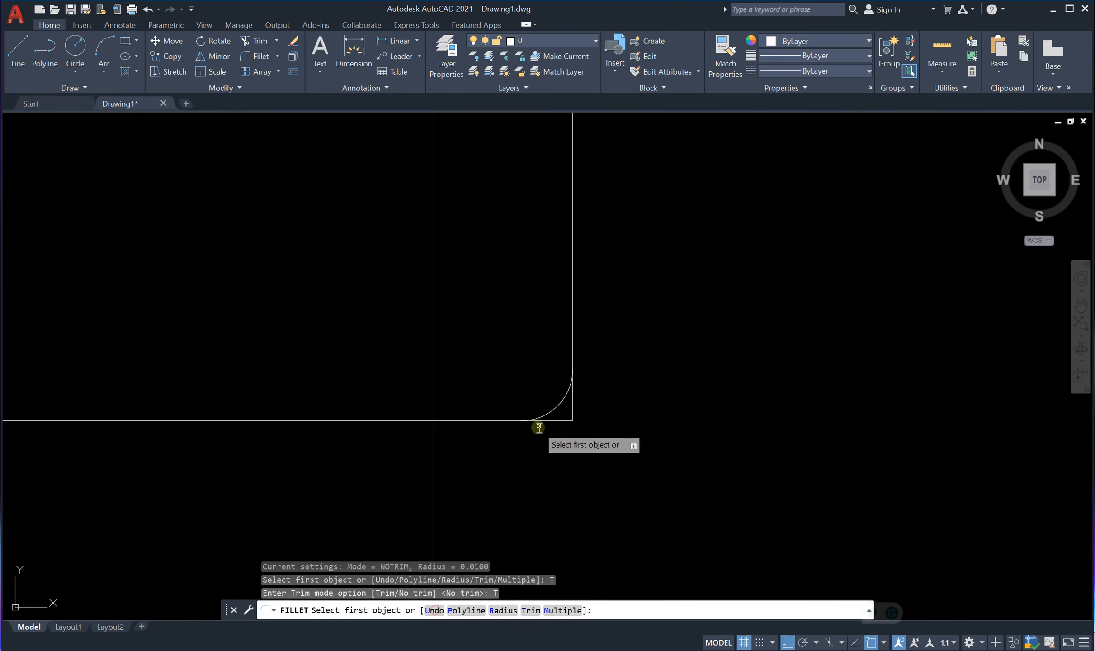
scroll(561, 413, "down", 5)
scroll(258, 414, "up", 3)
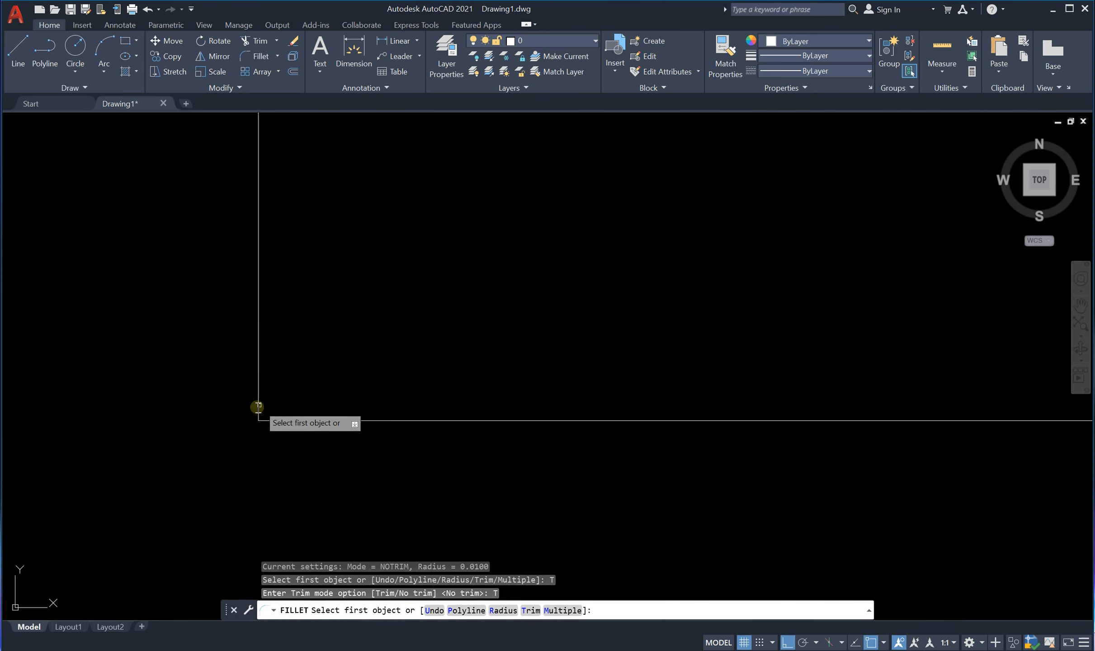
left_click(258, 409)
left_click(282, 421)
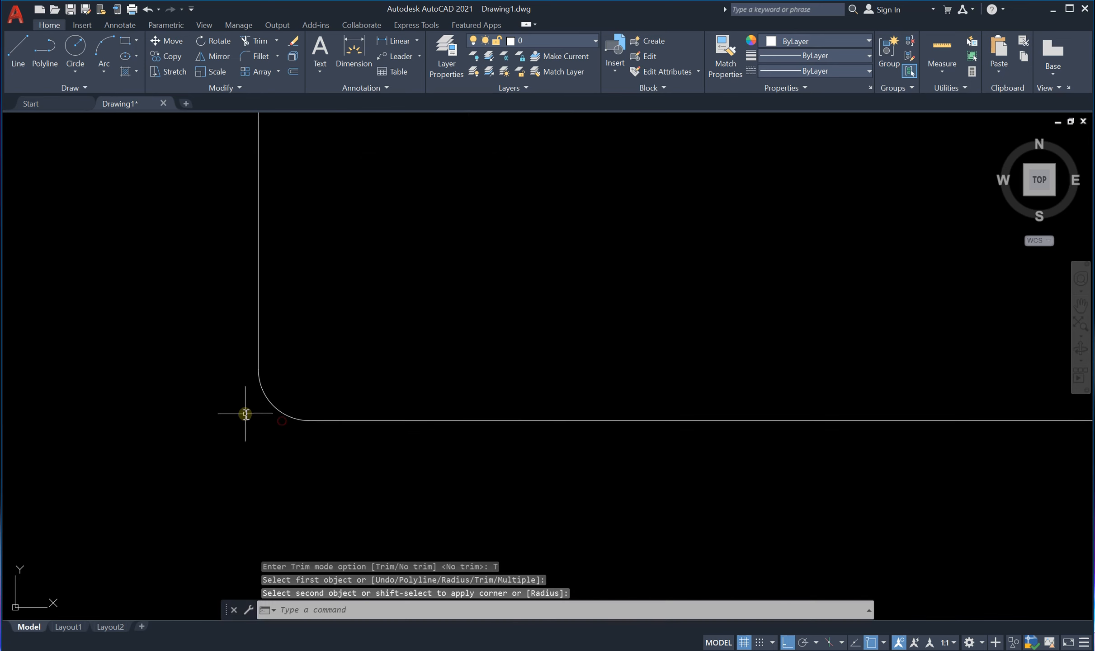
Step: Examine the block's bottom-left corner filleted with Trim against its bottom-right corner filleted with No trim
scroll(266, 438, "down", 3)
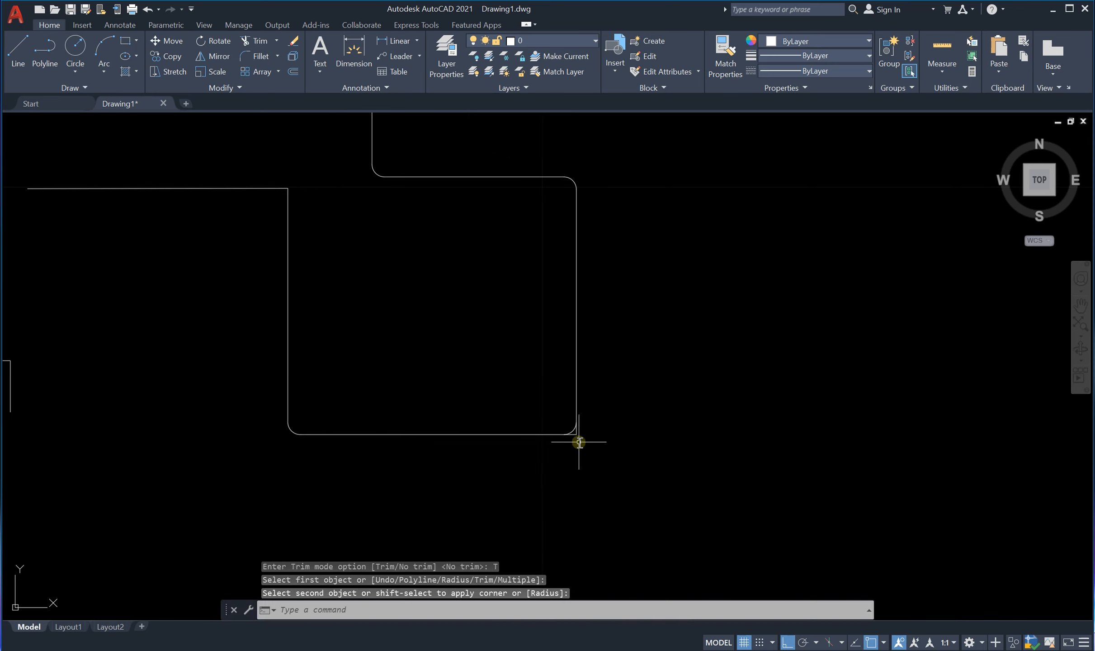
scroll(579, 441, "up", 3)
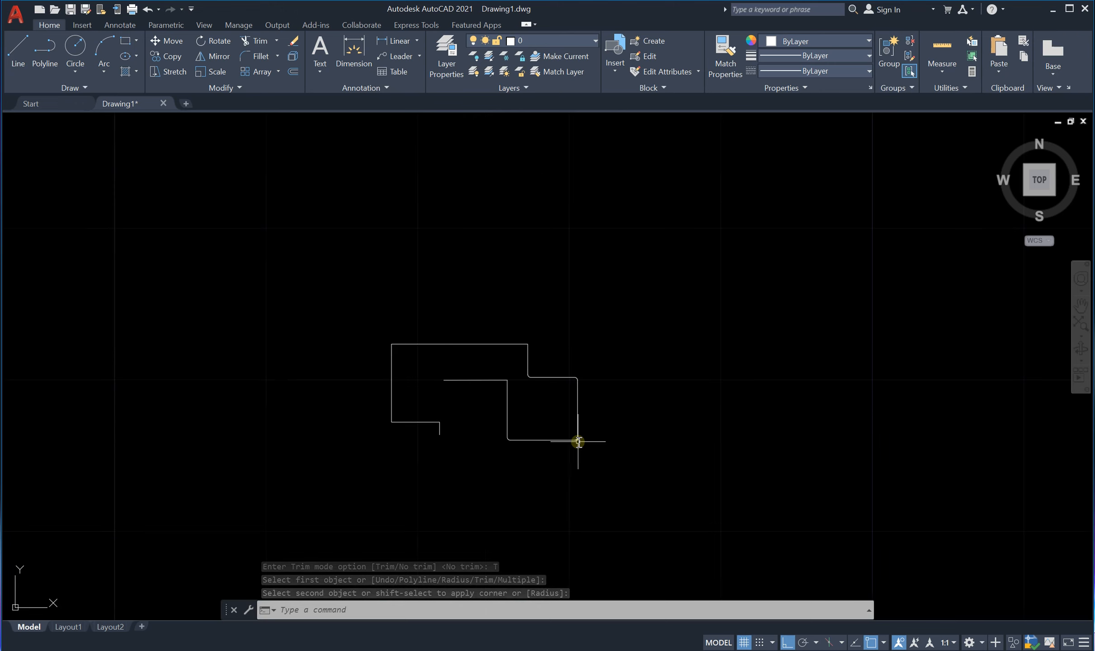
scroll(723, 391, "up", 2)
scroll(818, 342, "down", 4)
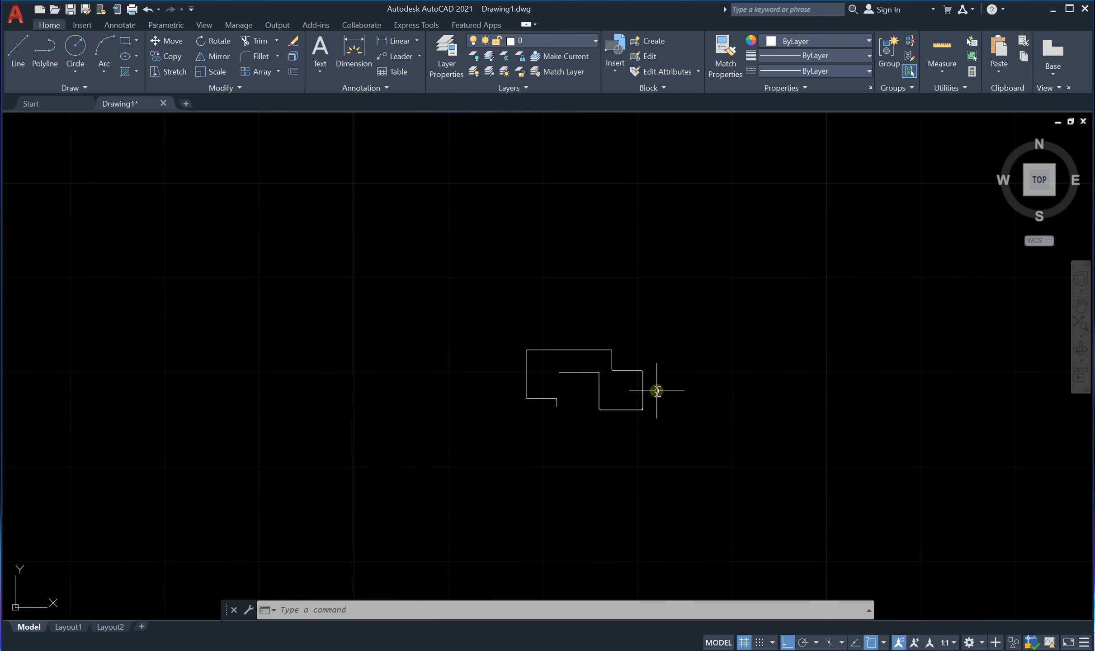
scroll(633, 407, "up", 6)
scroll(634, 399, "down", 6)
scroll(583, 385, "up", 6)
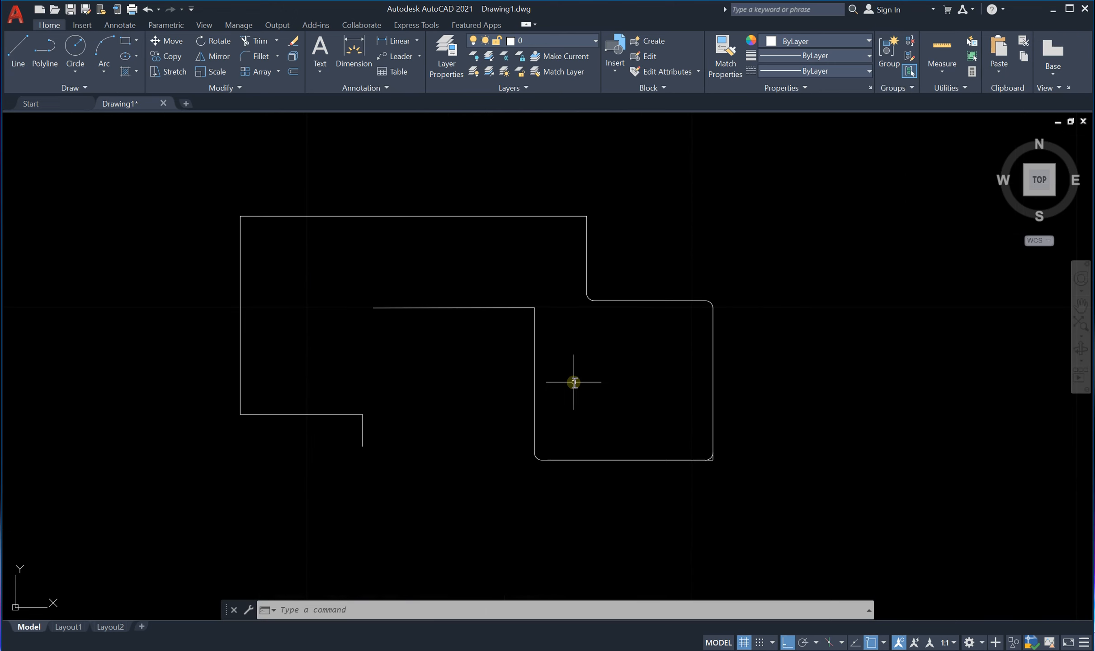
Step: Undo all the fillets made on the outline, back to square corners on the right-hand block
key("ctrl+z")
key("ctrl+z")
key("ctrl+z")
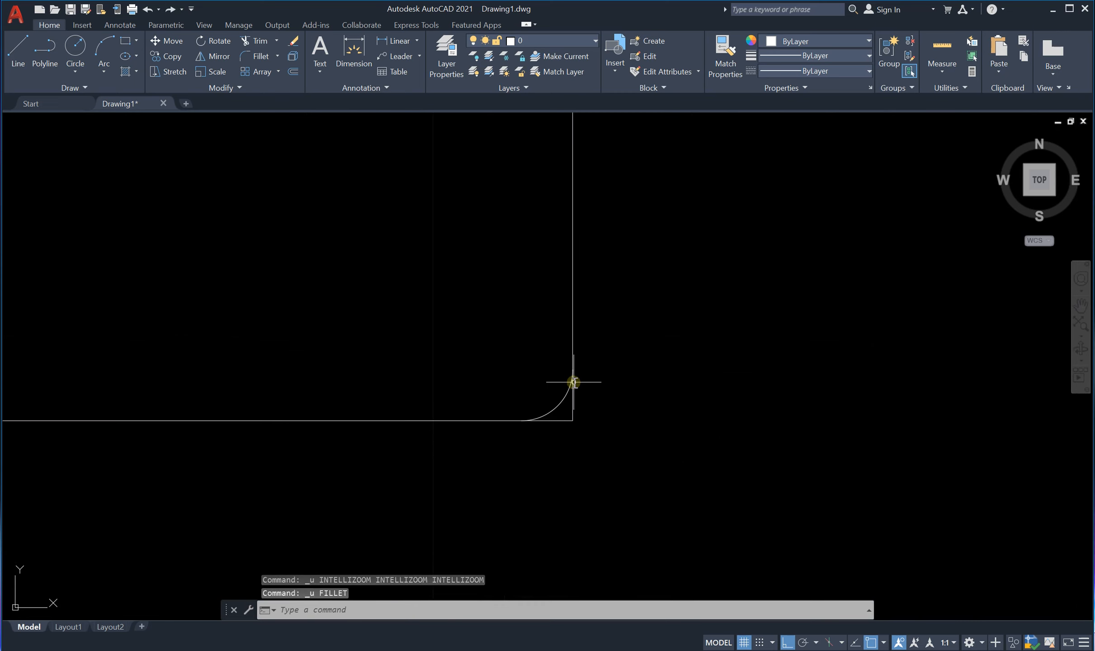
key("ctrl+z")
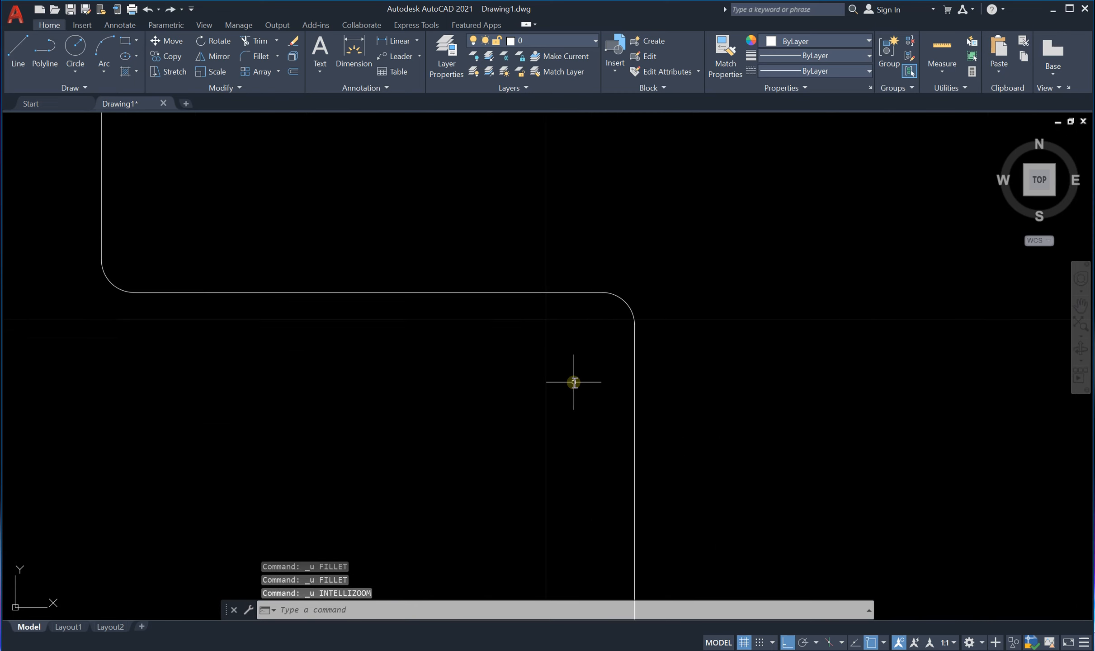
key("ctrl+z")
key("ctrl+z")
key("ctrl+z")
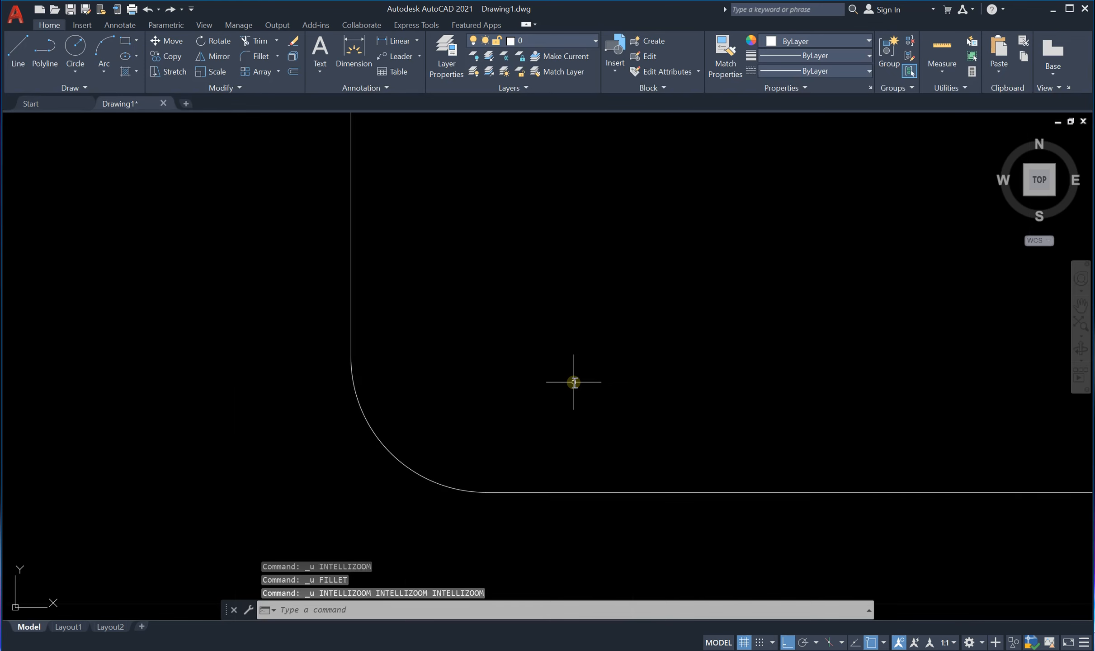
scroll(572, 381, "down", 15)
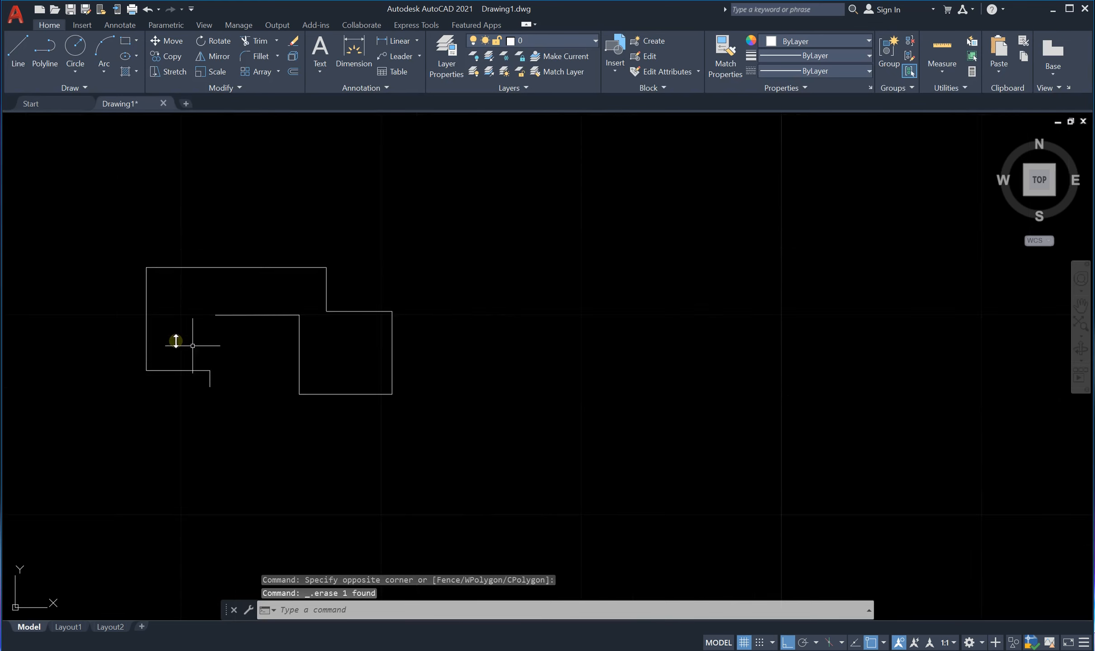
Step: Start a polyline to the right of the outline and draw six orthogonal segments heading right, down, left, down, right and down
scroll(193, 345, "down", 5)
scroll(141, 330, "up", 6)
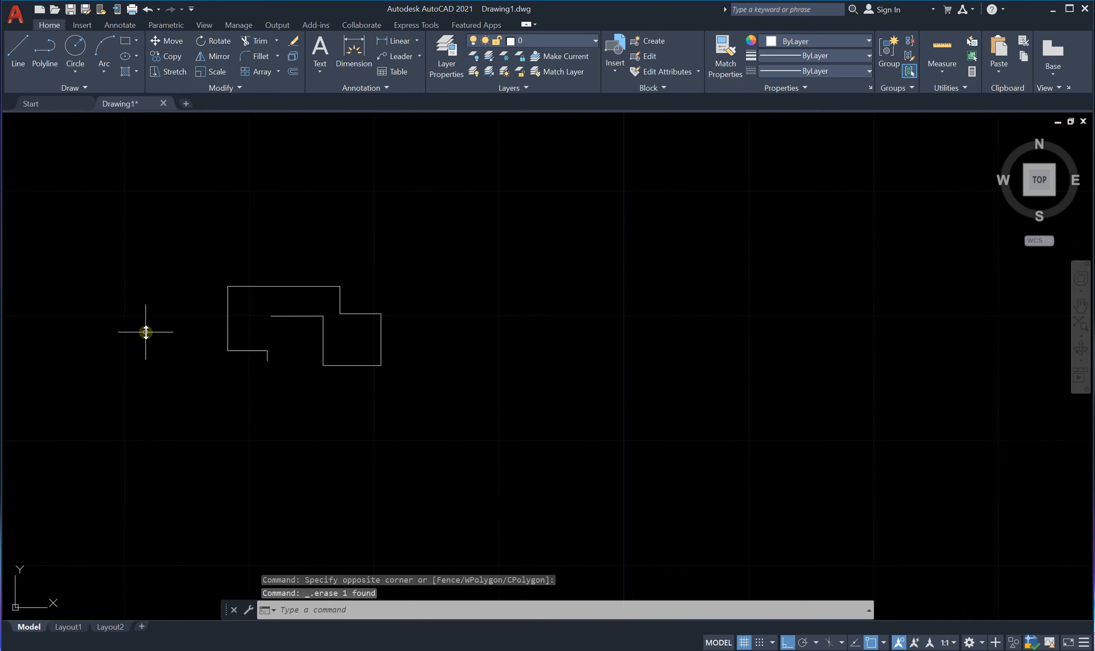
scroll(288, 323, "down", 2)
scroll(288, 323, "up", 4)
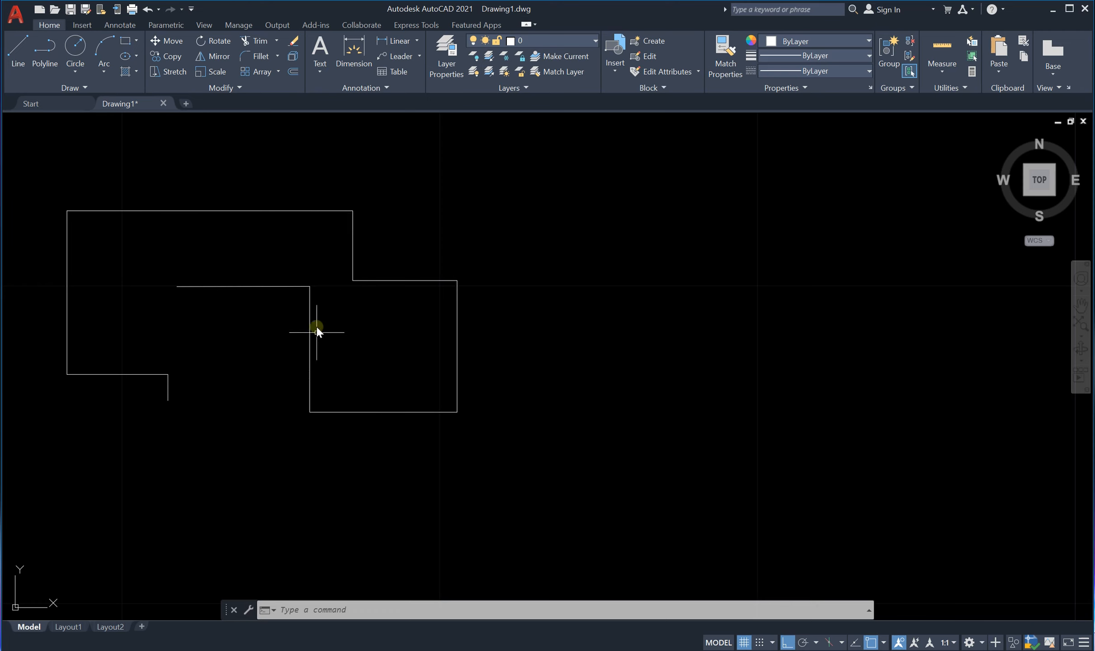
left_click(45, 50)
left_click(593, 181)
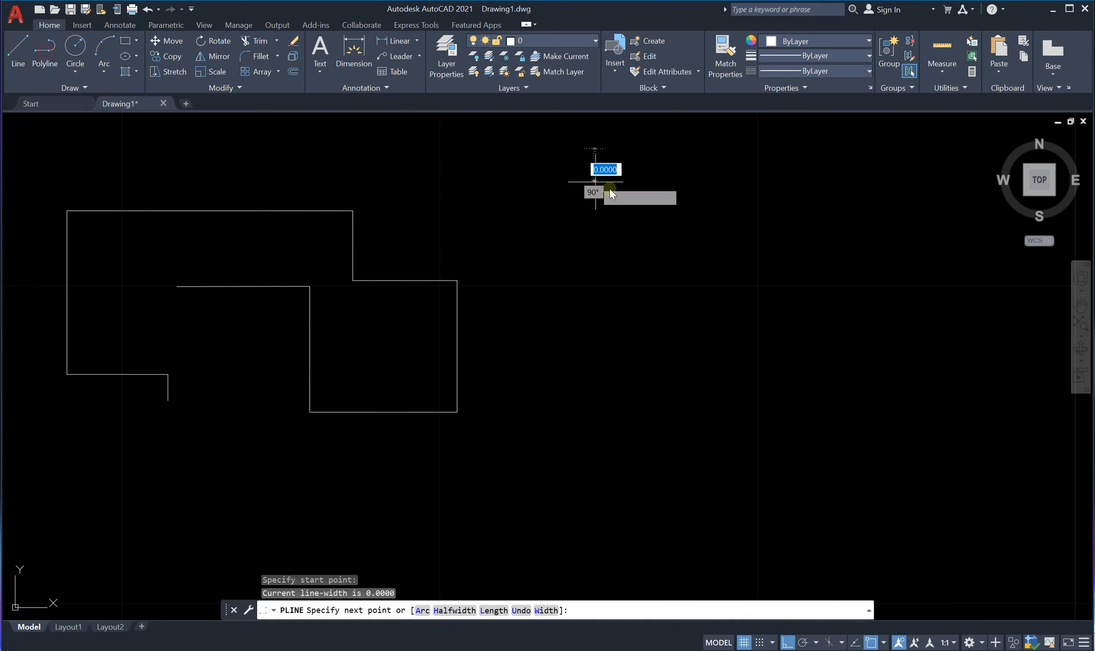
left_click(836, 181)
left_click(836, 355)
left_click(665, 356)
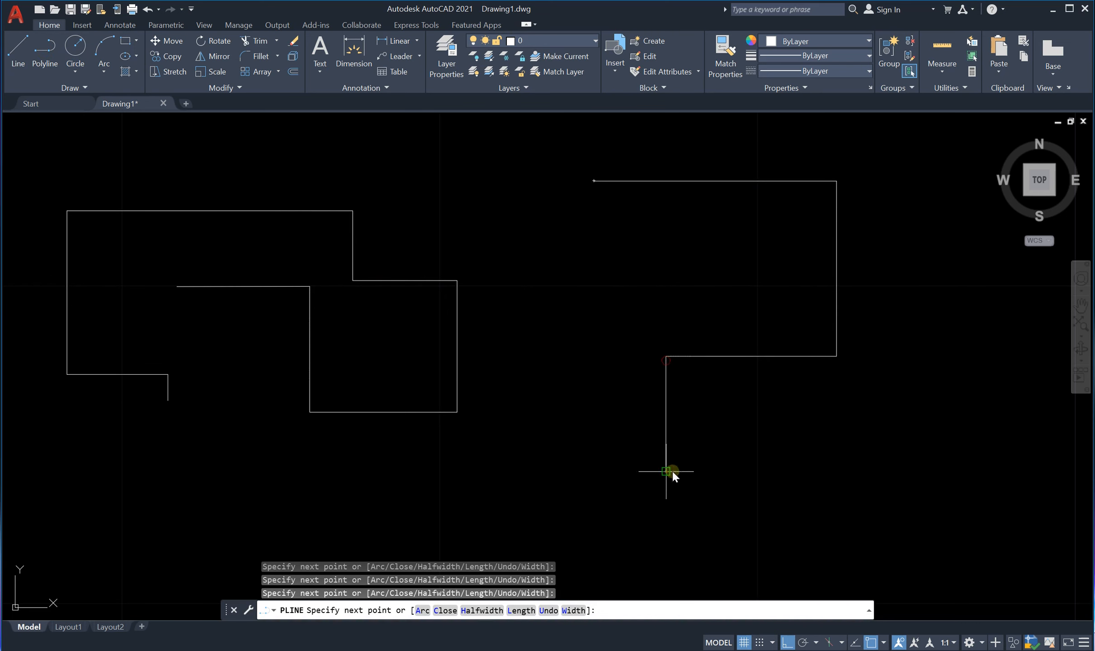
left_click(665, 471)
left_click(858, 471)
left_click(864, 537)
scroll(829, 452, "down", 4)
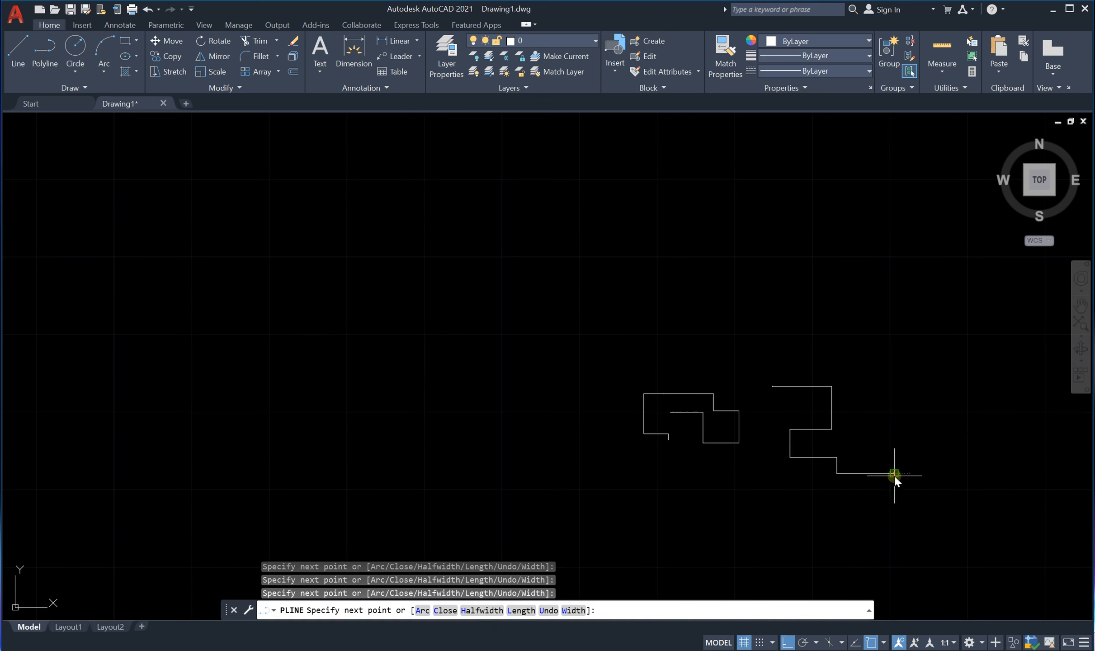
Step: Continue the polyline right, up, right and down around a tall block, and step it left, down, left and up
left_click(894, 474)
left_click(894, 360)
left_click(992, 360)
left_click(992, 461)
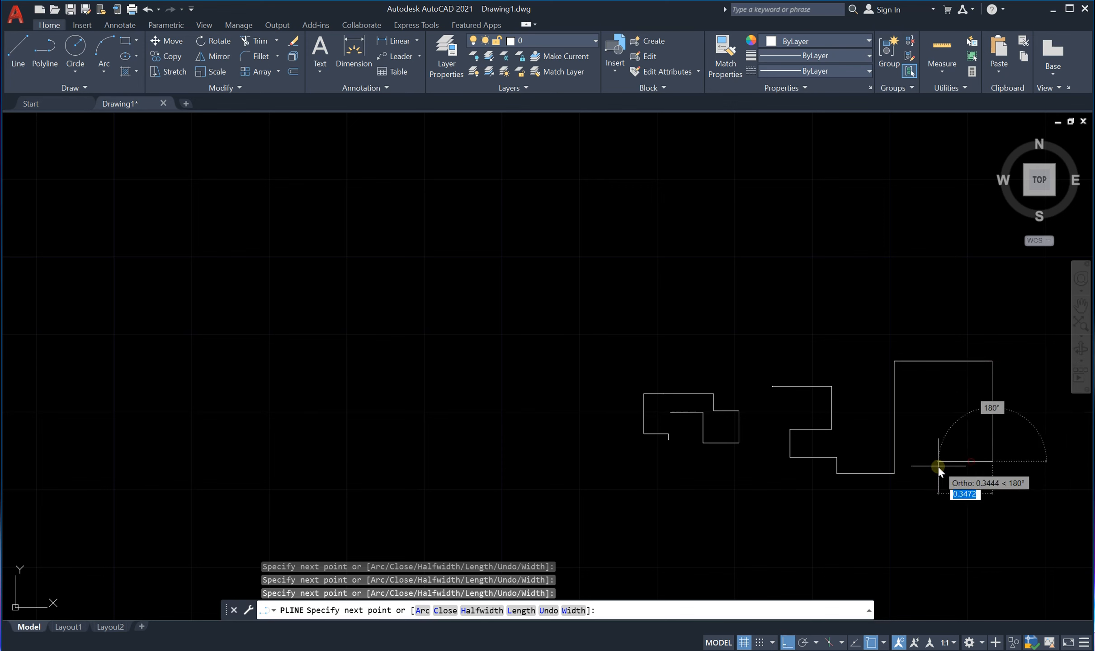
left_click(937, 461)
left_click(938, 537)
left_click(817, 536)
left_click(817, 503)
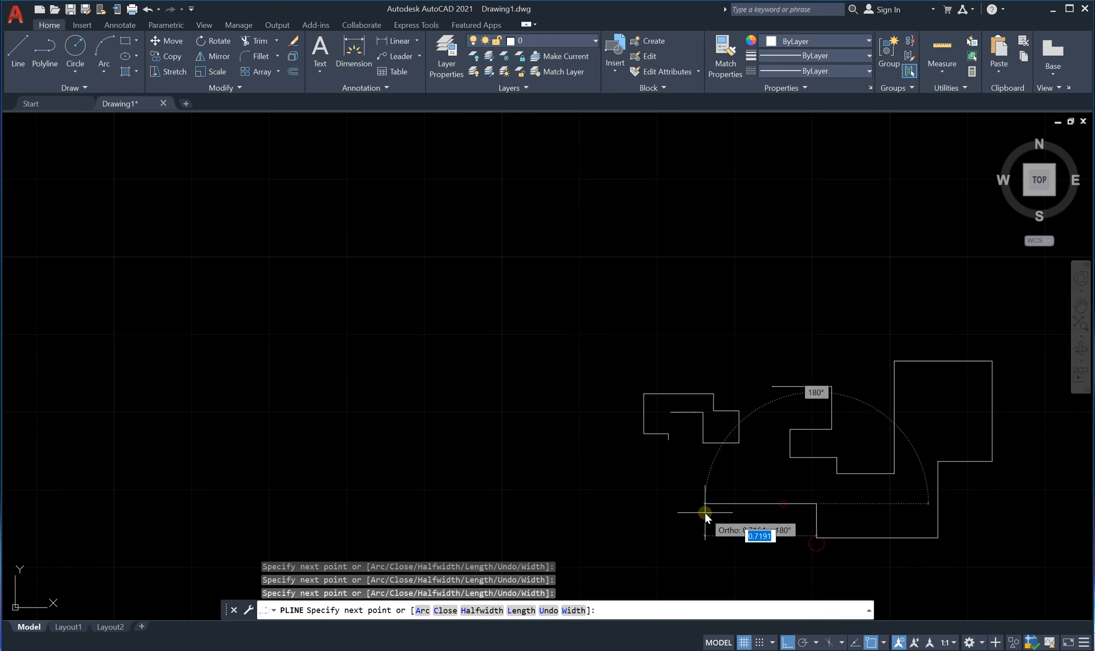
Step: Finish the polyline with segments heading left, down and left below the original outline
left_click(705, 503)
left_click(705, 542)
left_click(643, 542)
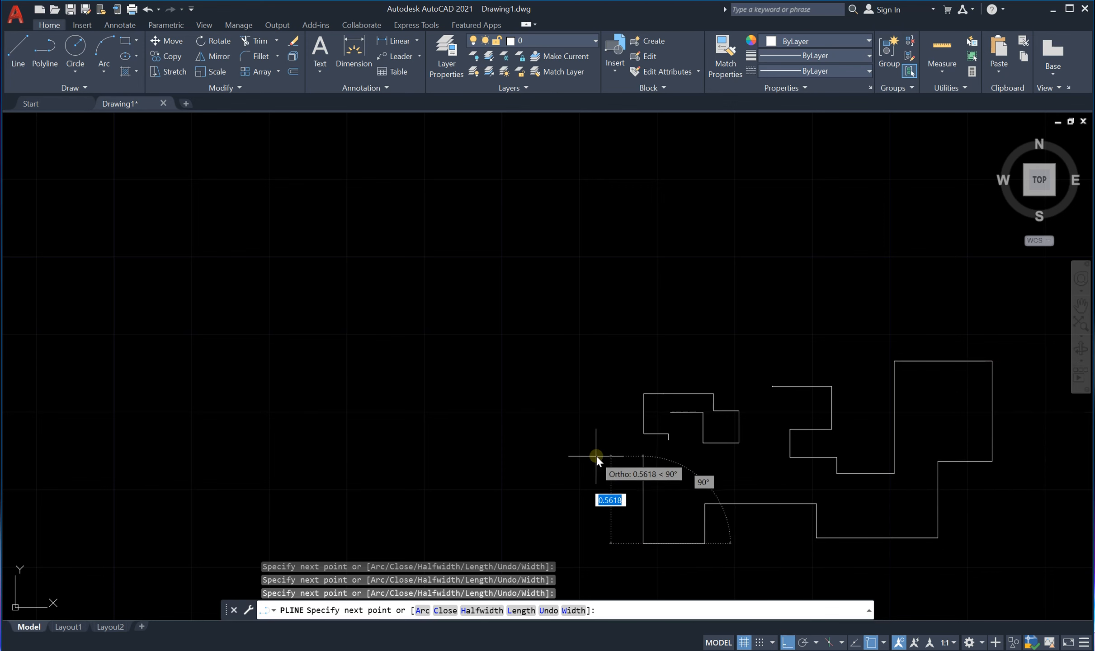
key("Return")
scroll(596, 456, "down", 4)
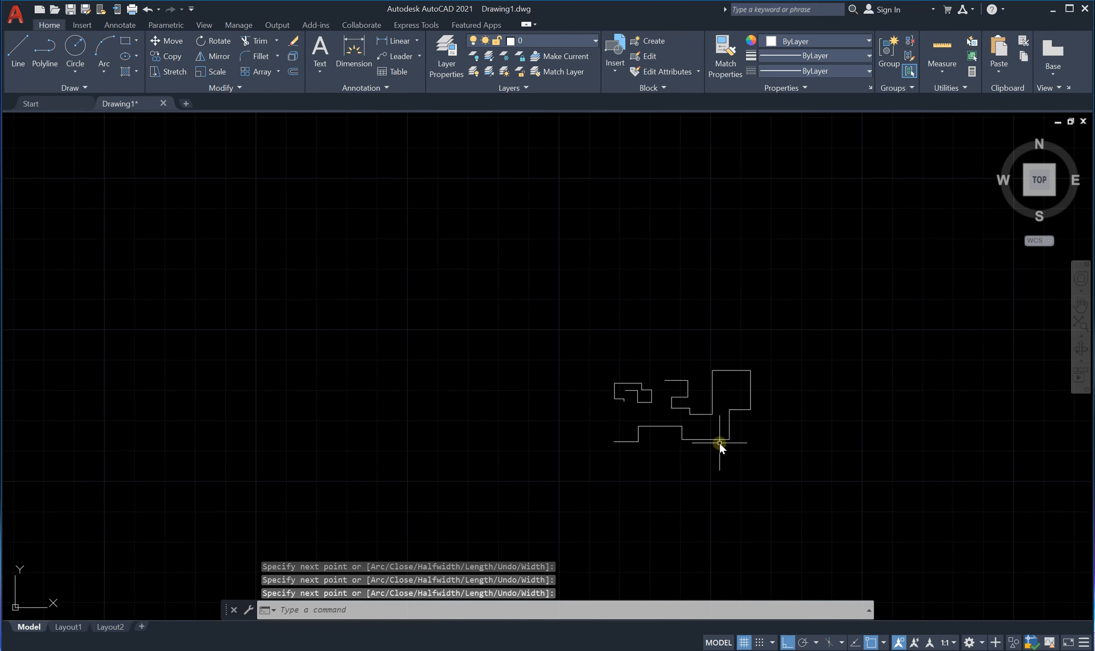
scroll(714, 426, "up", 6)
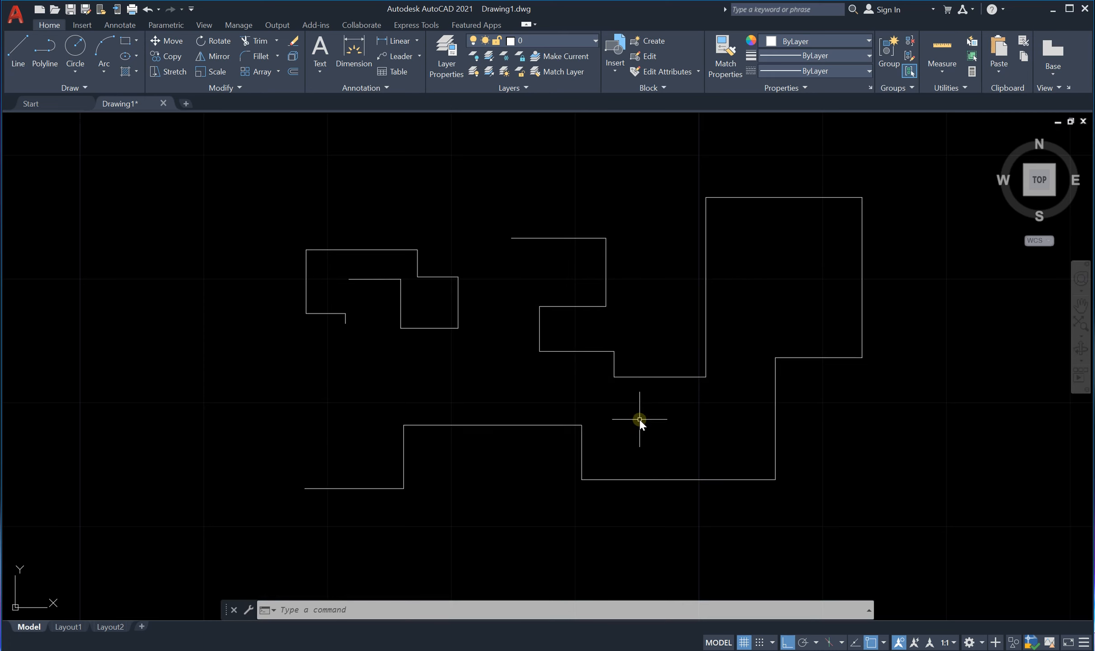
Step: Start Fillet with its Polyline option, set the radius to 1 and try it on the new polyline
type("f")
key("Return")
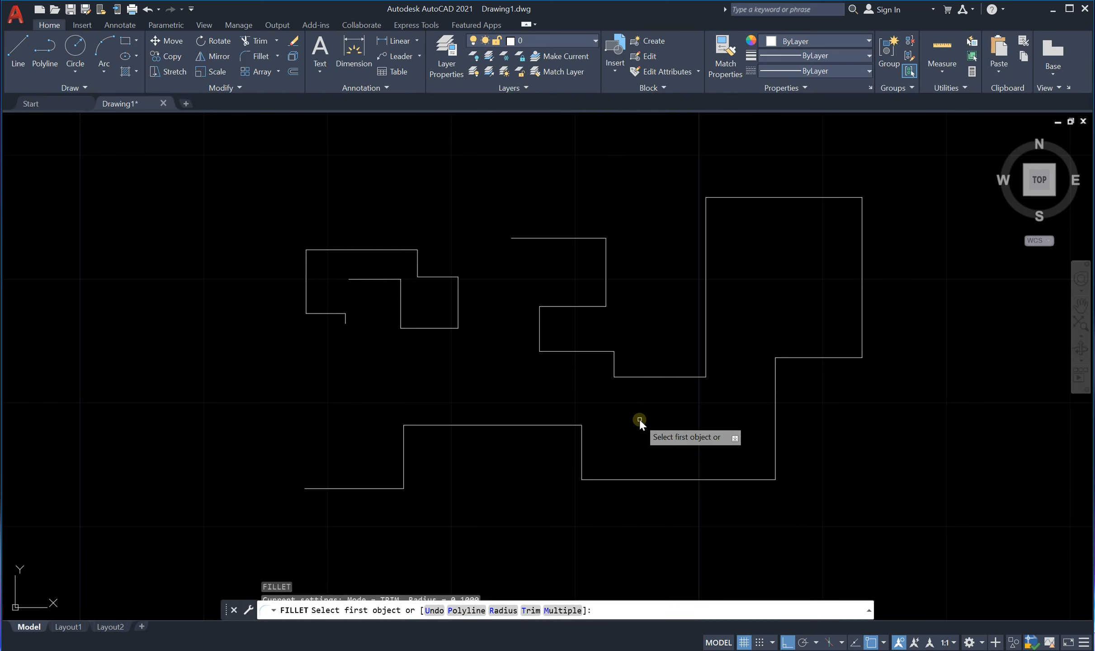
left_click(465, 611)
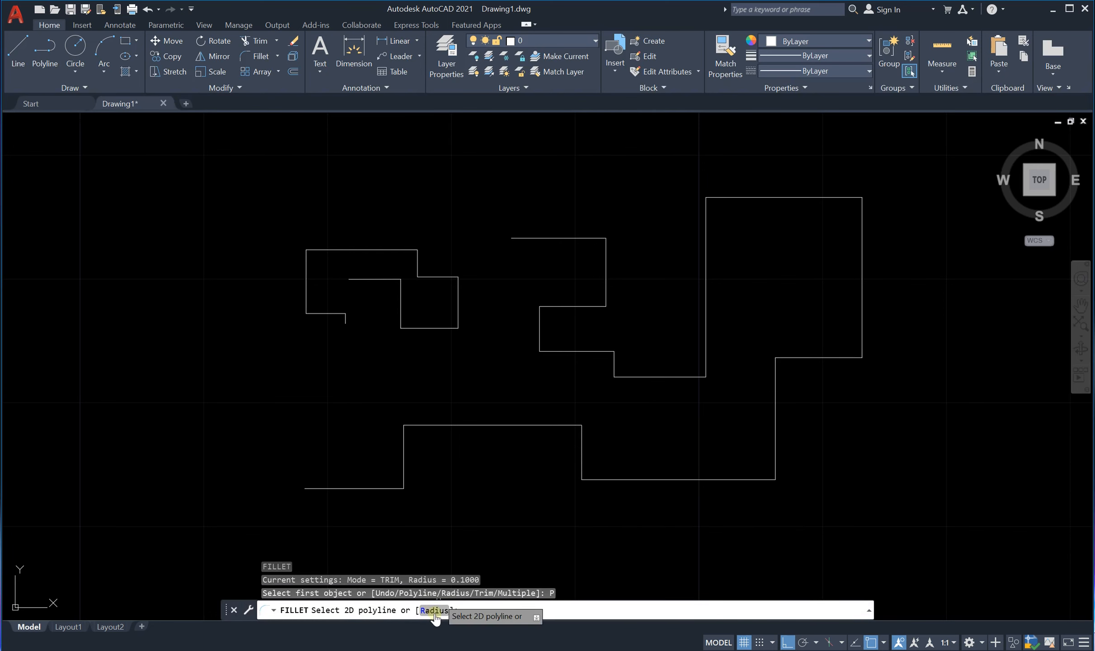
left_click(428, 612)
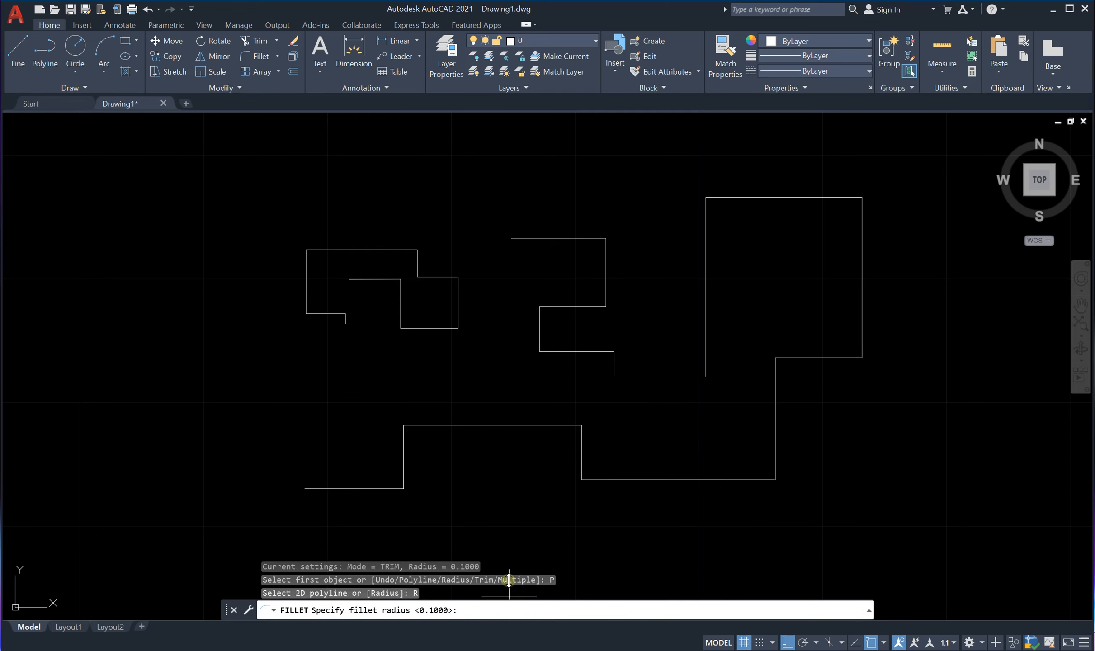
type("1")
key("Return")
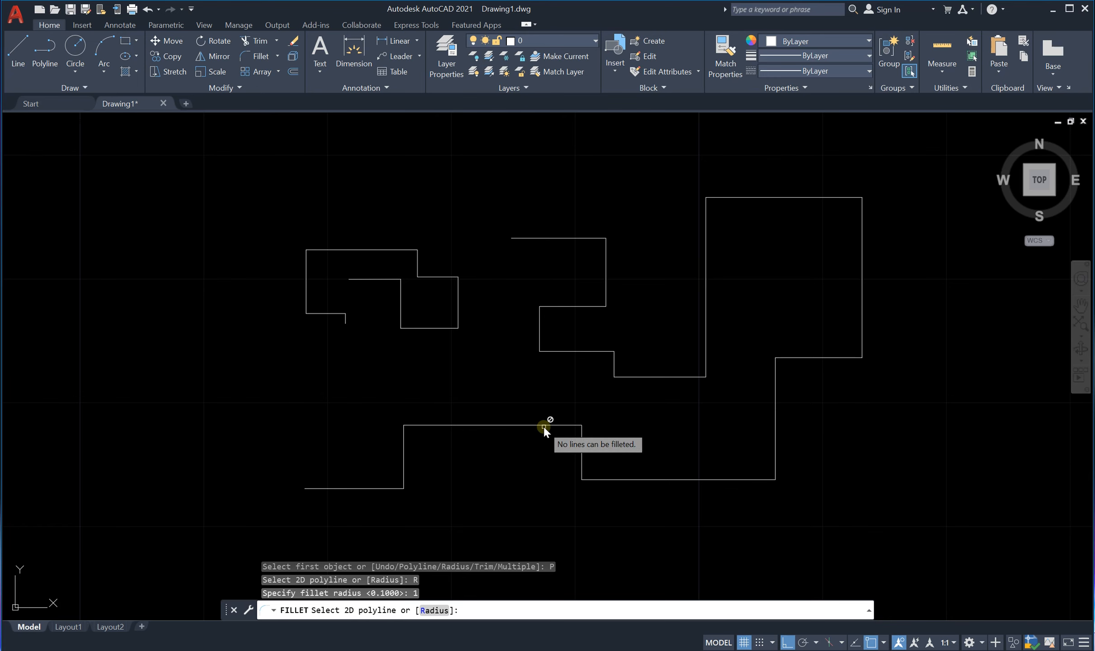
scroll(544, 427, "up", 2)
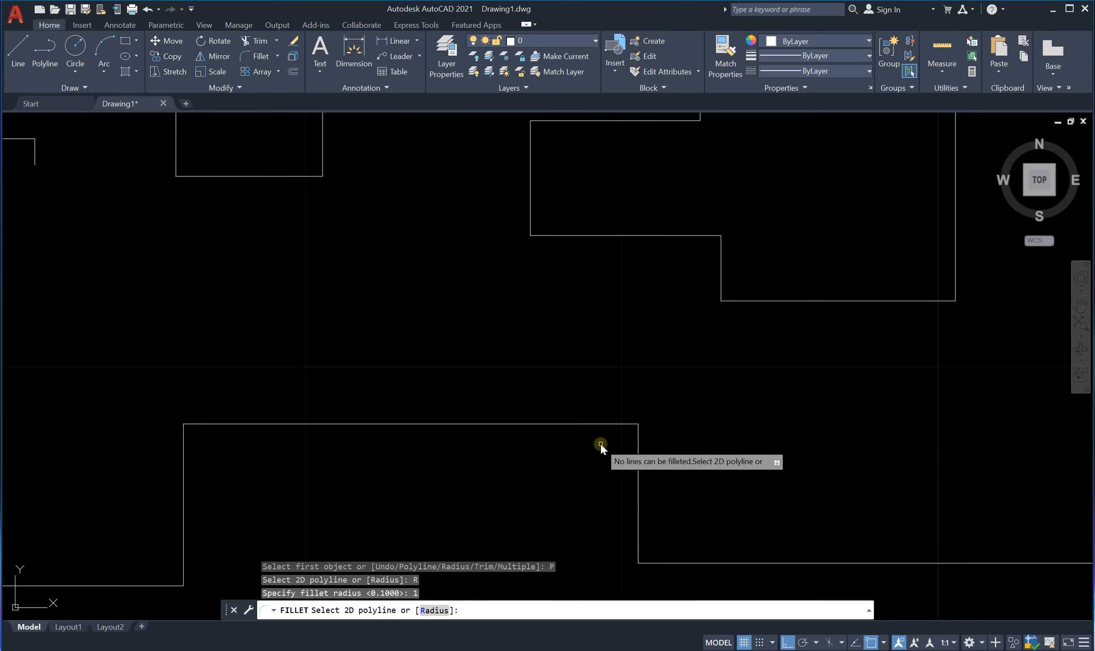
scroll(599, 432, "down", 2)
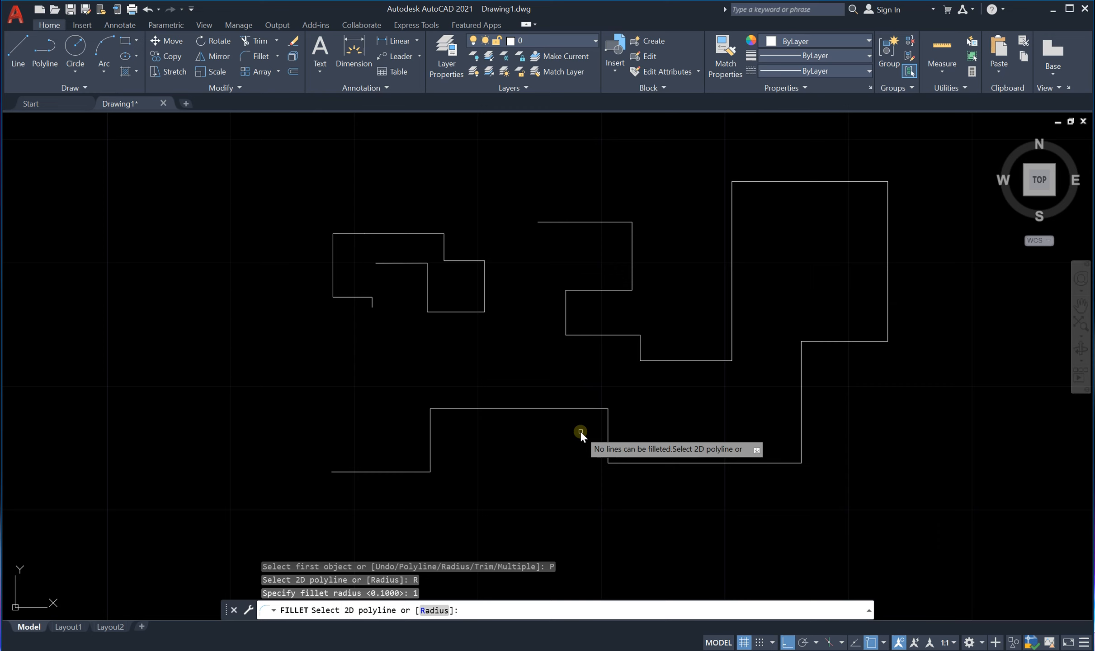
Step: Set the fillet radius to 0.1 and fillet the corners of the whole new polyline at once
left_click(435, 611)
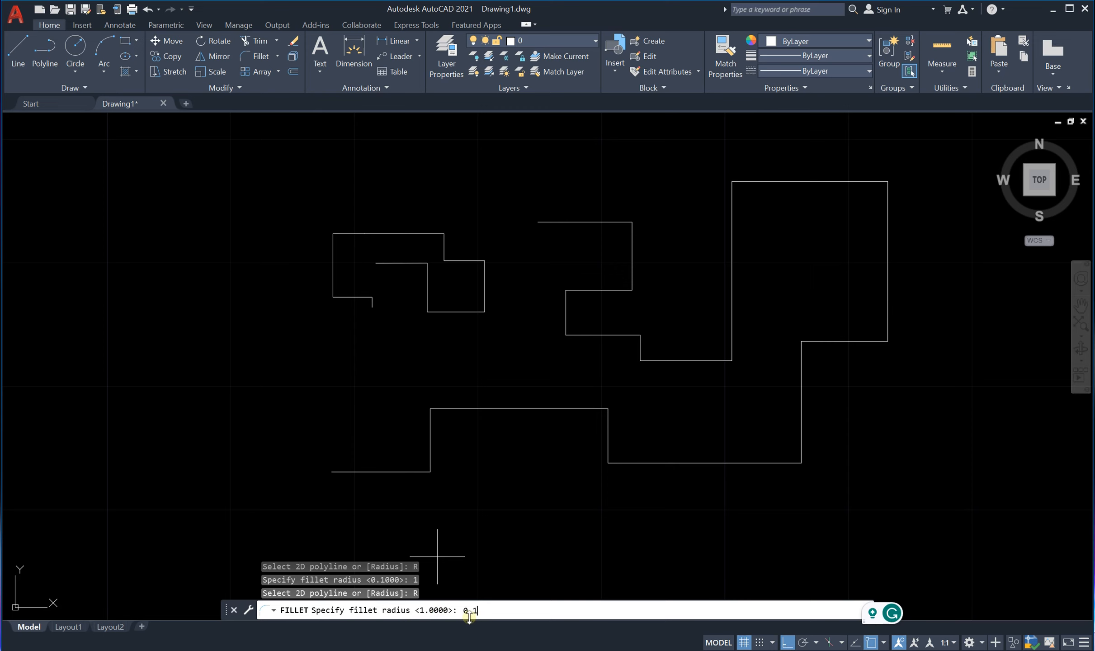
key("Return")
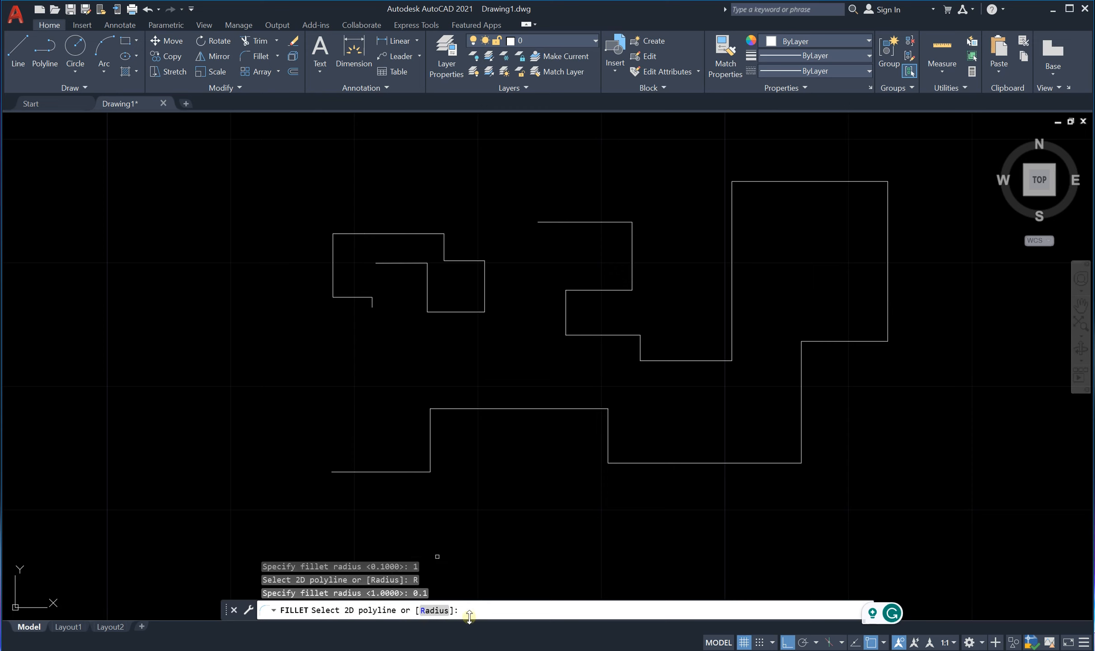
left_click(538, 409)
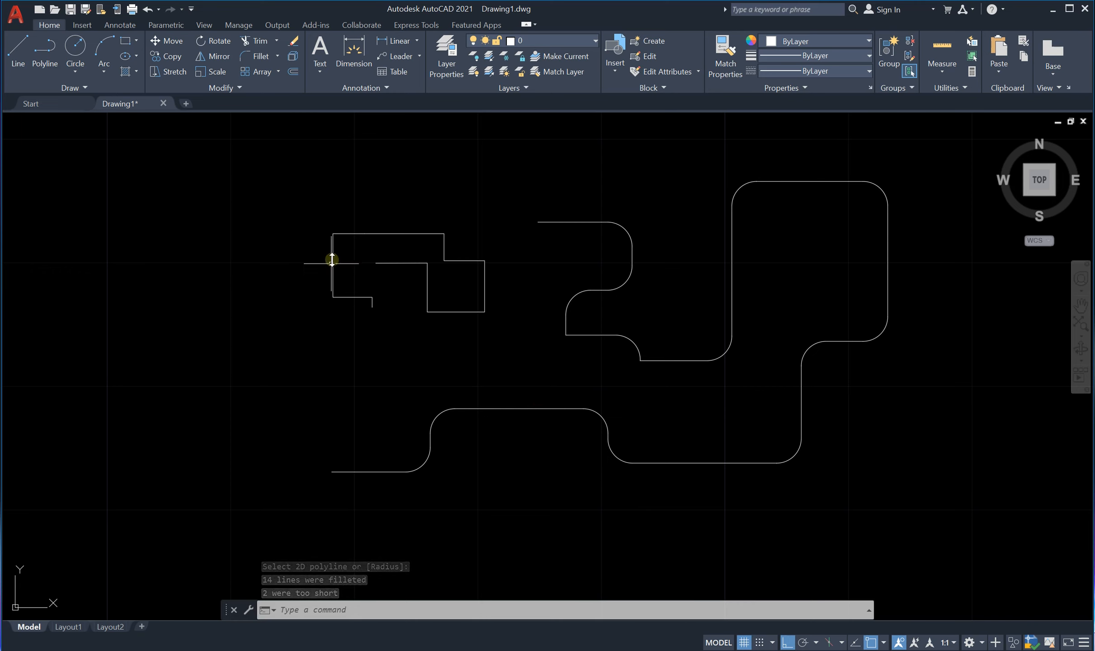
scroll(345, 232, "up", 4)
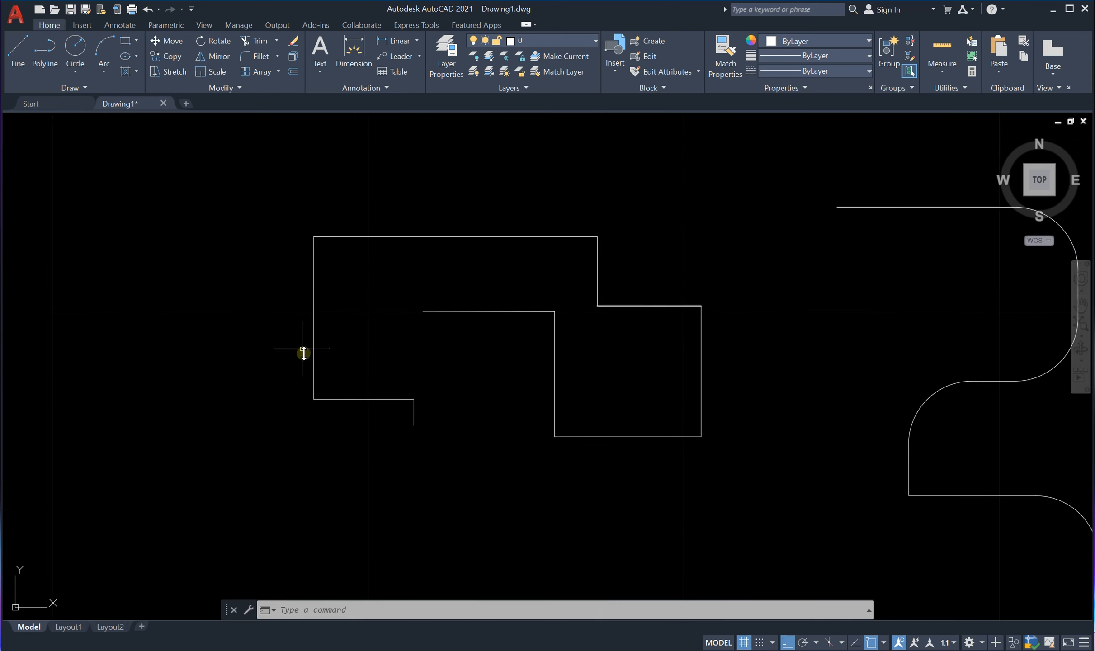
scroll(803, 348, "down", 6)
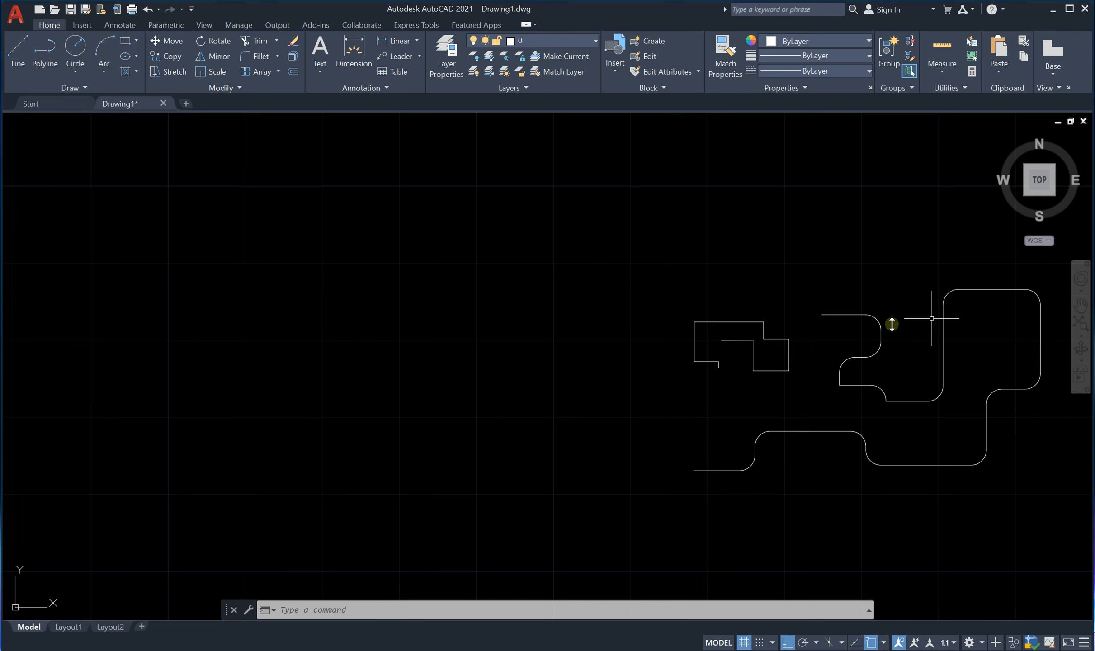
scroll(748, 337, "up", 6)
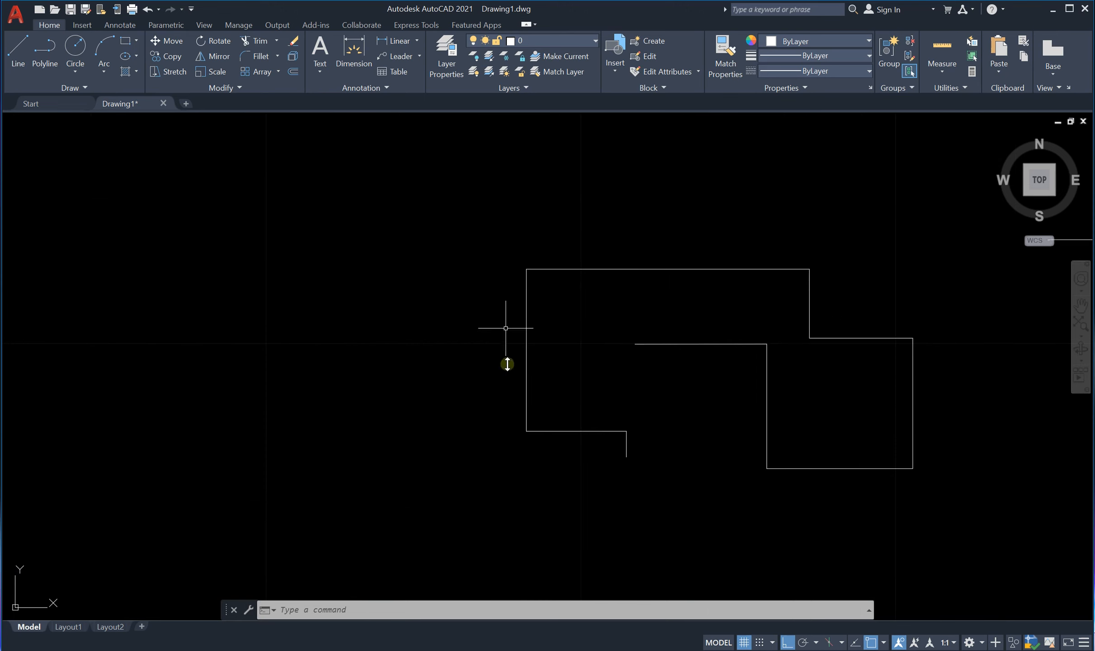
Step: Join all the separate lines of the original stepped outline into a single polyline and check it as one selected object
scroll(436, 259, "down", 6)
scroll(466, 264, "up", 6)
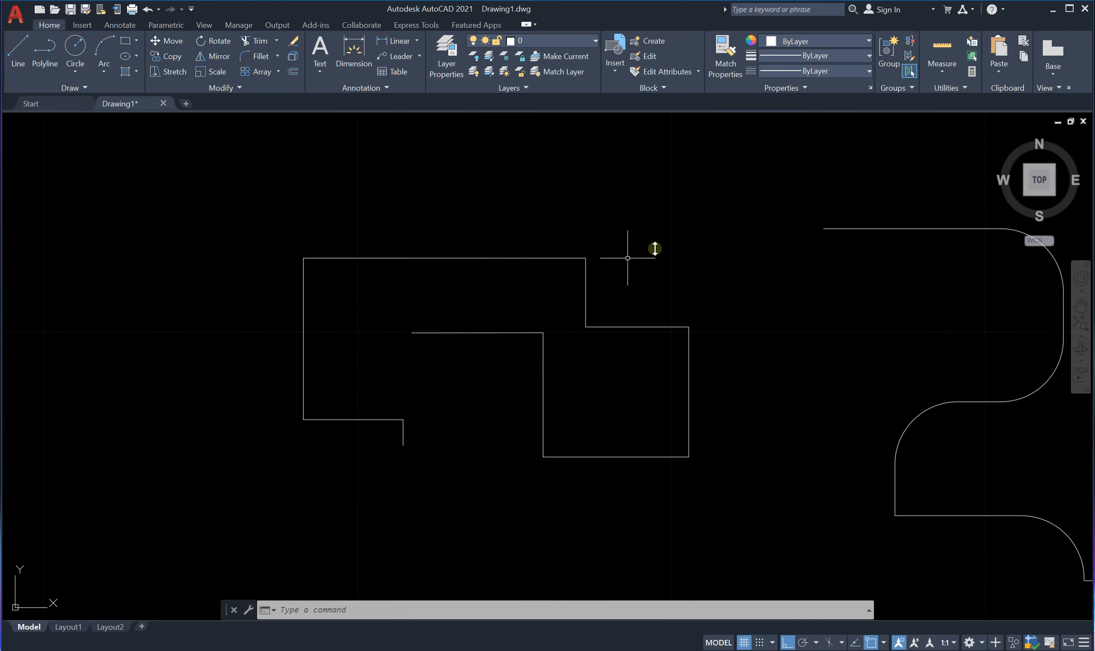
left_click(745, 194)
left_click(238, 503)
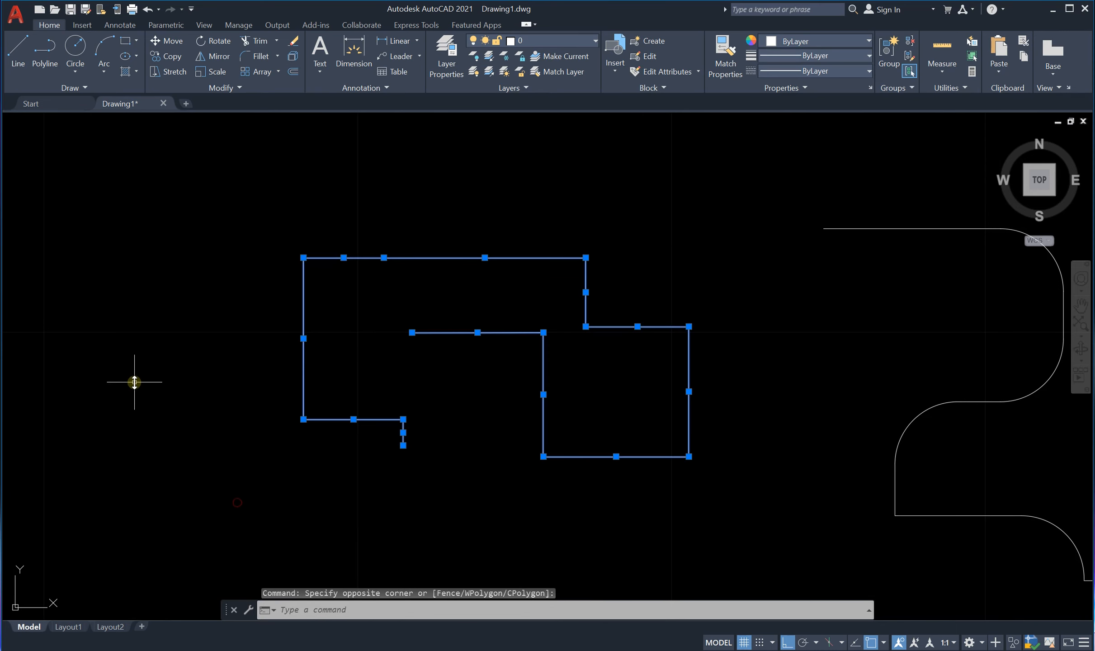
type("join")
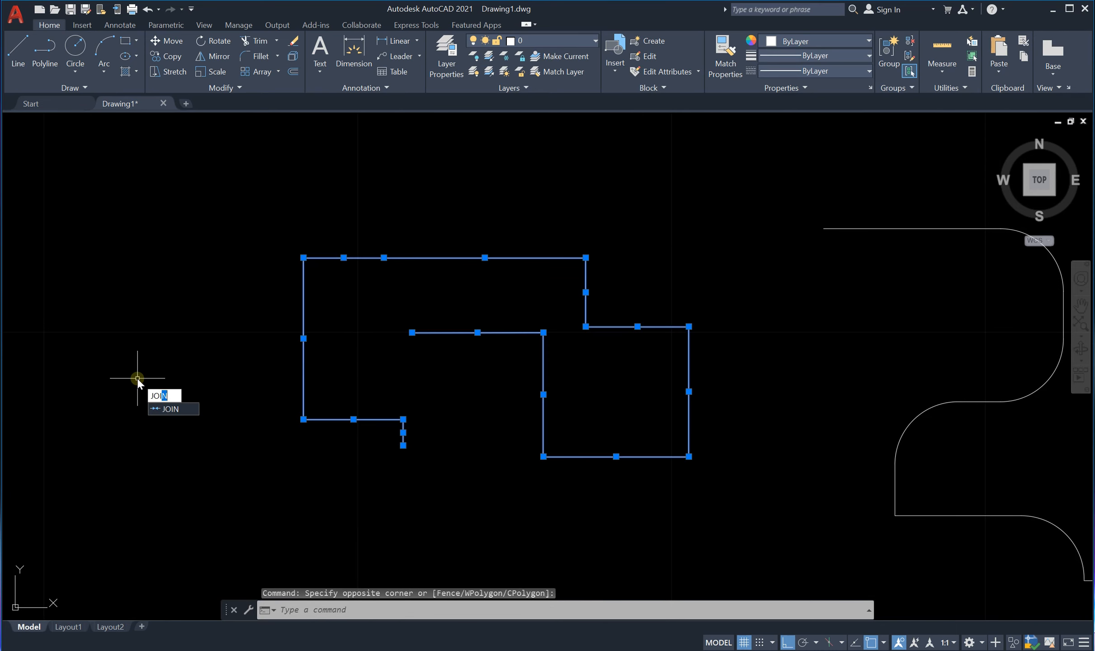
key("Return")
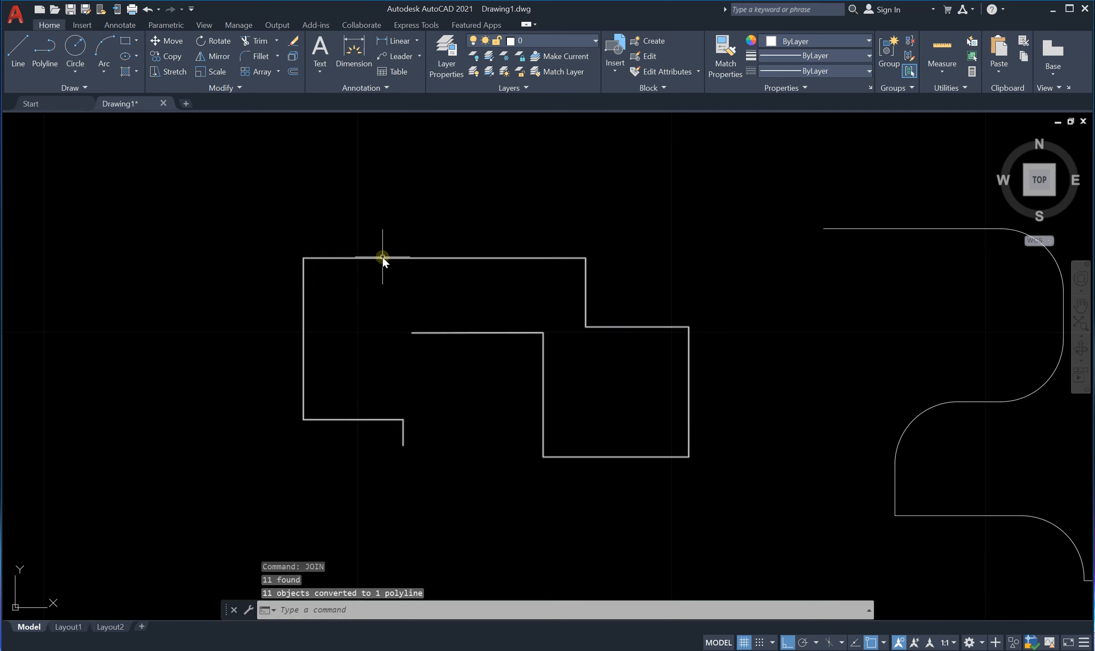
left_click(366, 258)
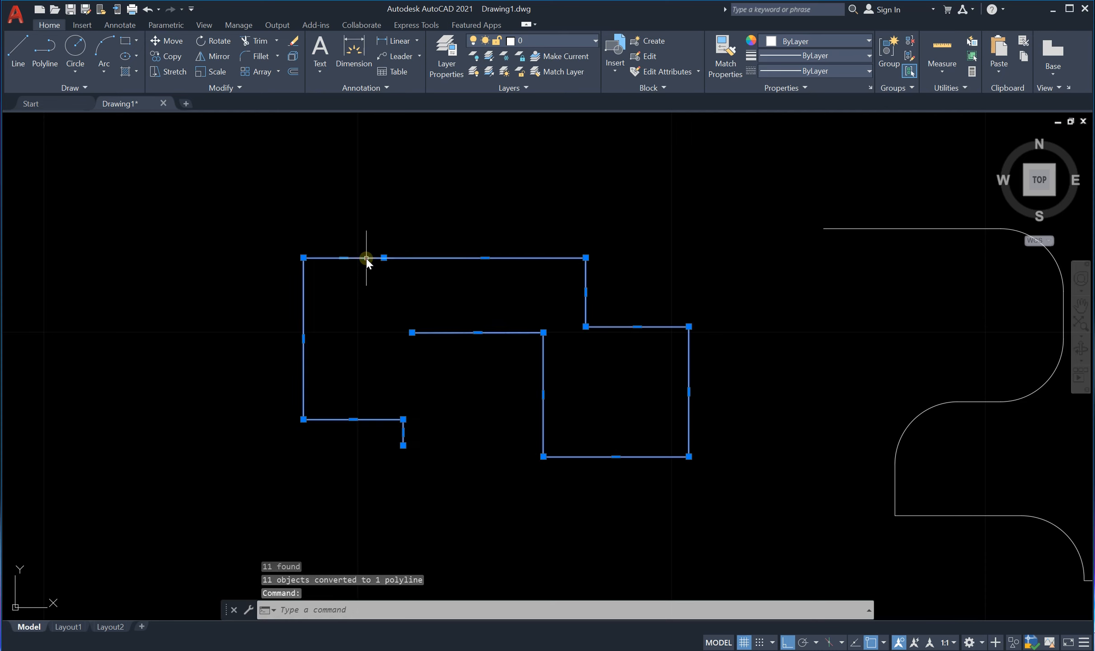
key("Escape")
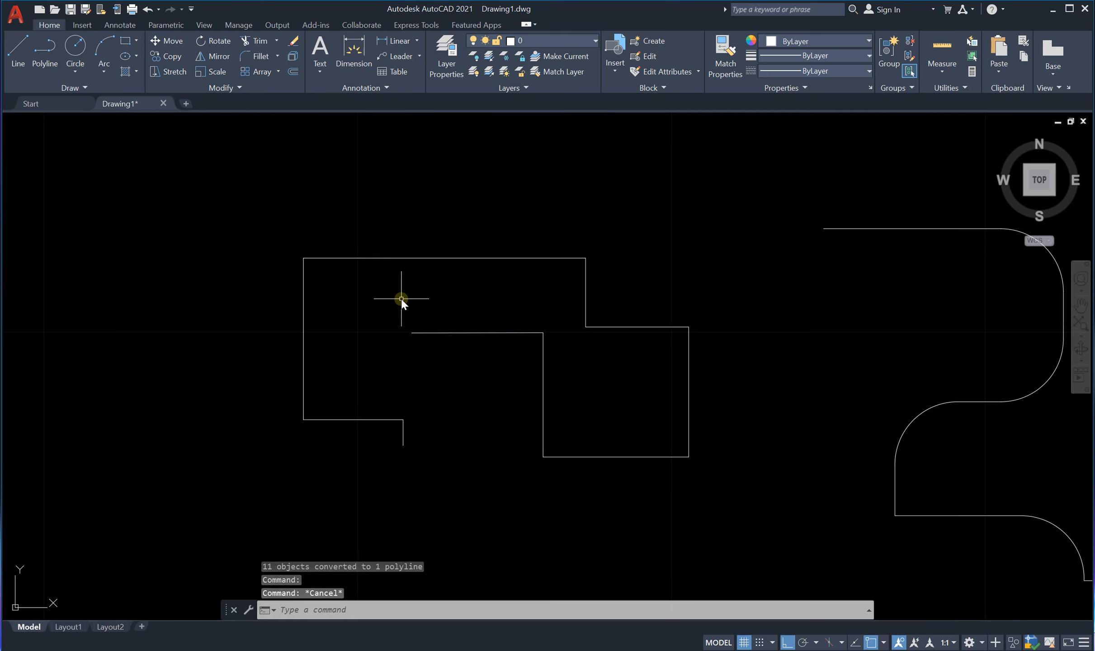
Step: Fillet the corners of the joined outline all at once using Fillet's Polyline option
type("F")
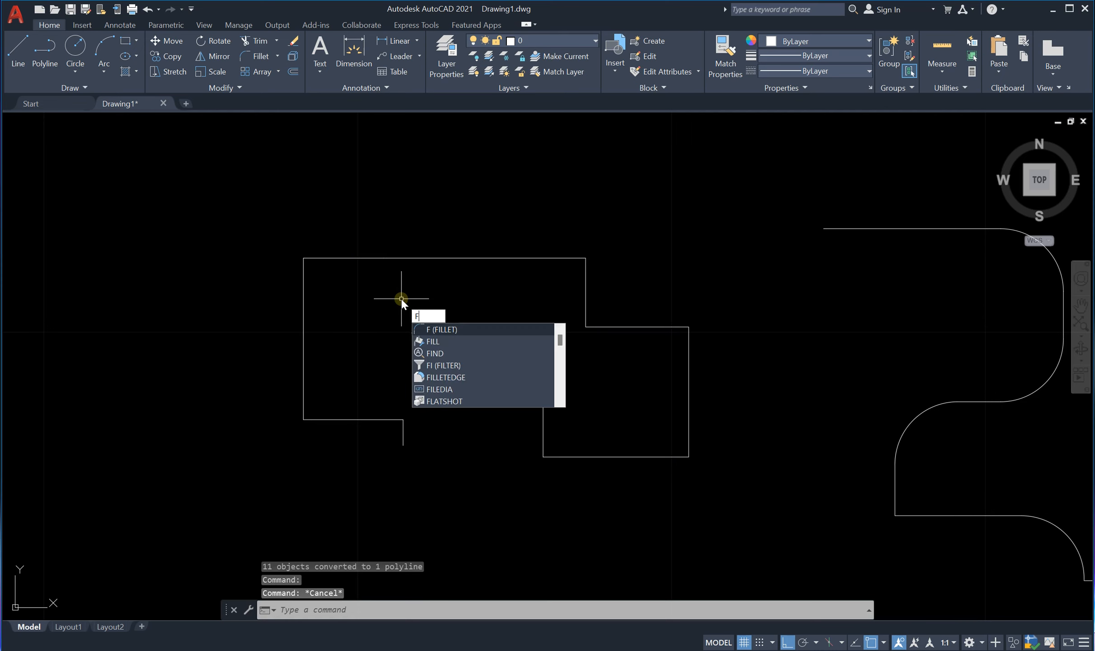
key("Return")
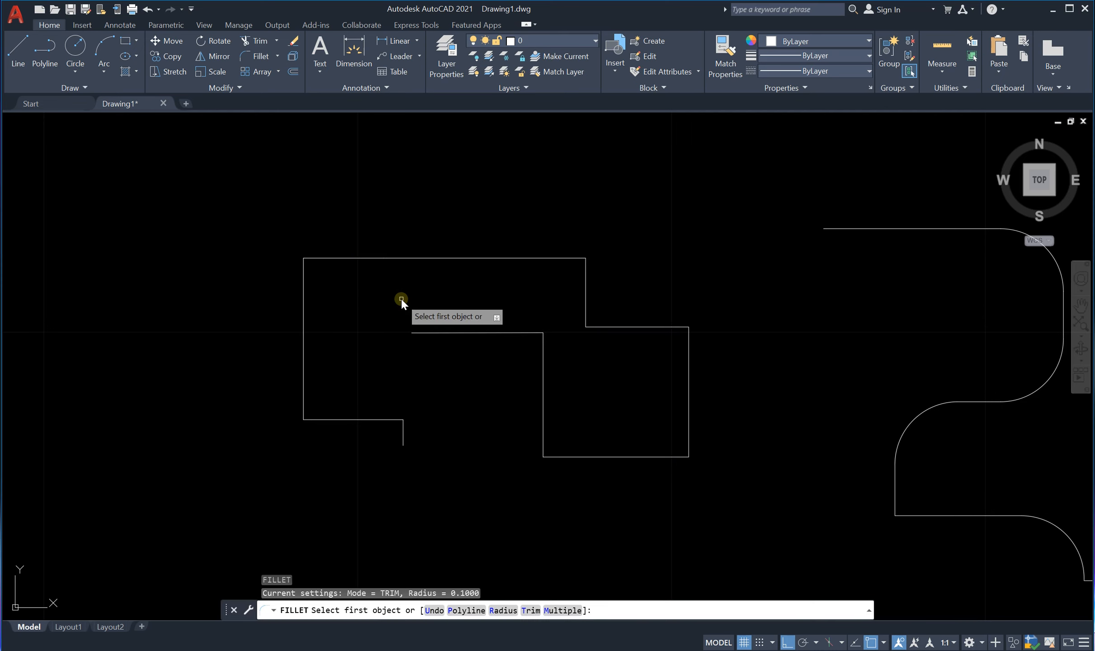
left_click(466, 610)
left_click(534, 259)
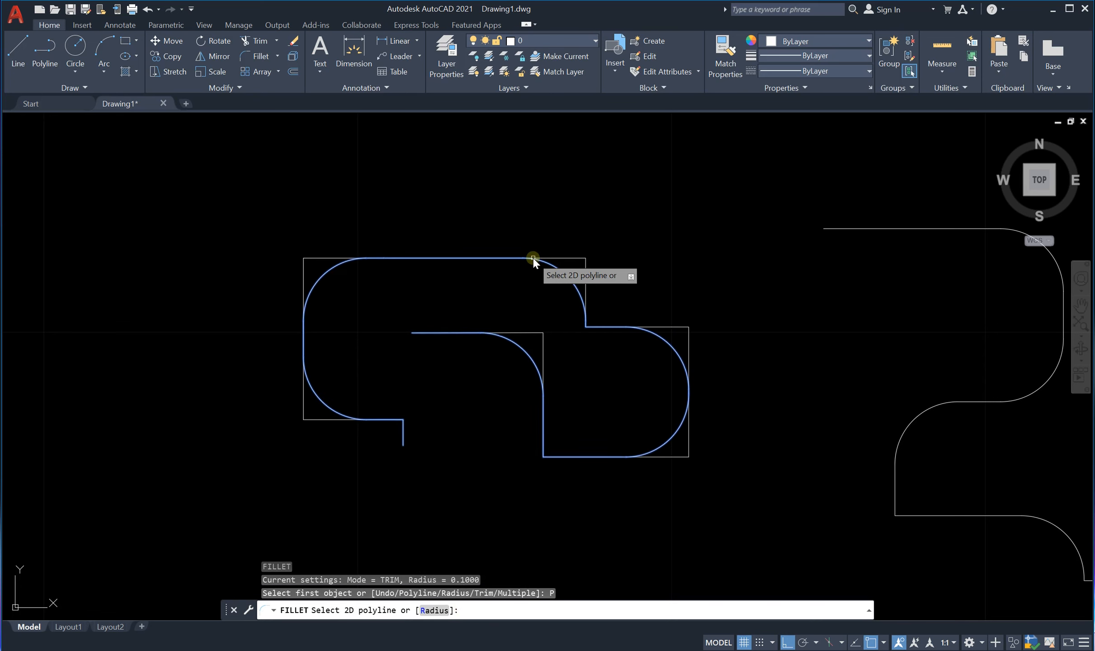
left_click(533, 259)
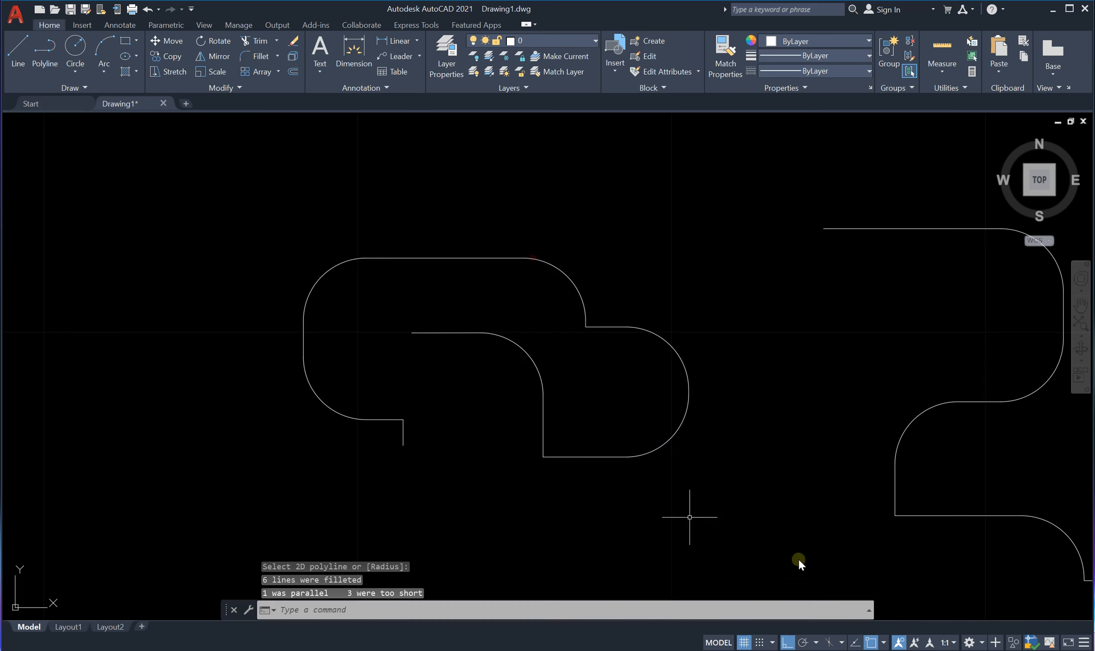
Step: Erase both filleted polylines to empty the drawing area
scroll(573, 379, "down", 7)
scroll(639, 383, "up", 3)
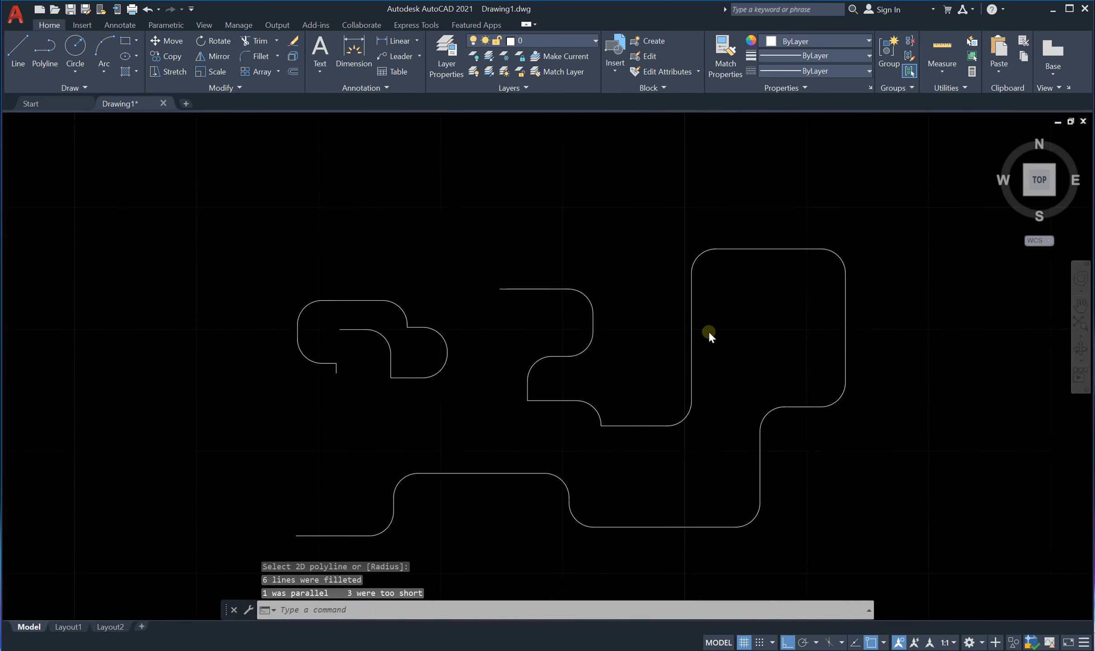
scroll(709, 330, "down", 3)
scroll(430, 303, "up", 5)
scroll(446, 298, "down", 3)
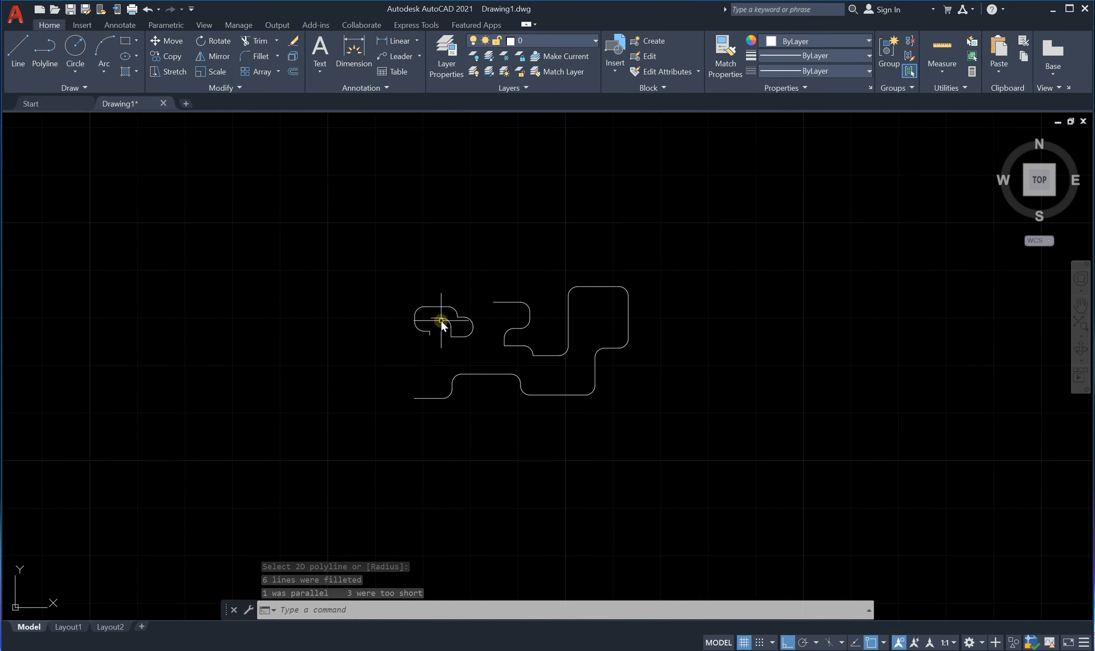
left_click(656, 261)
left_click(323, 472)
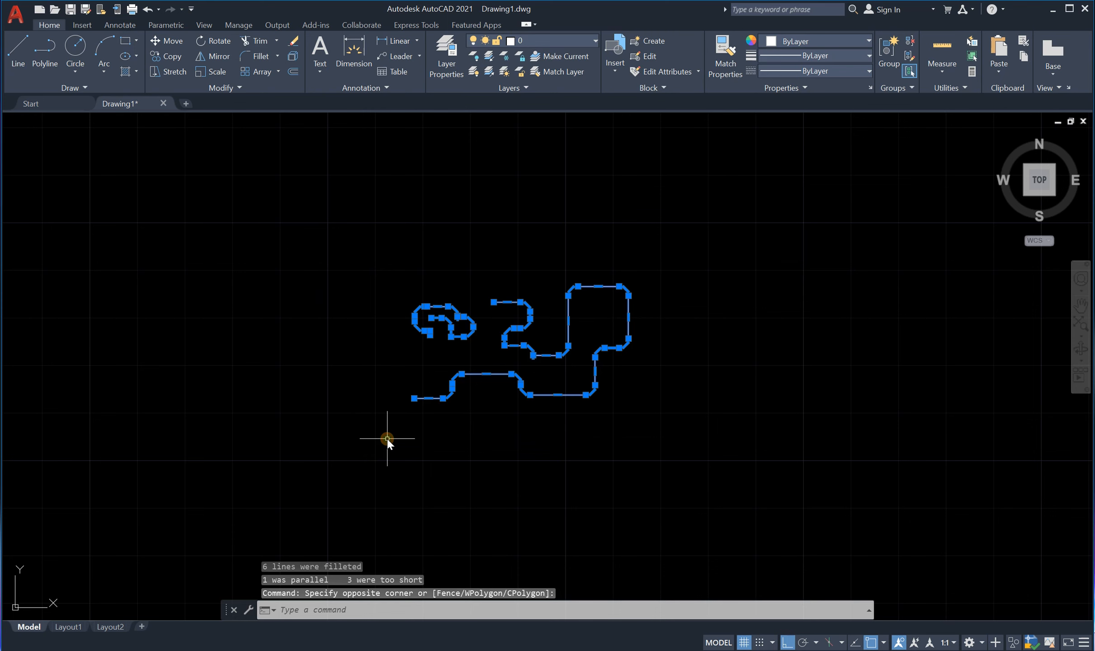
key("Delete")
scroll(424, 300, "up", 2)
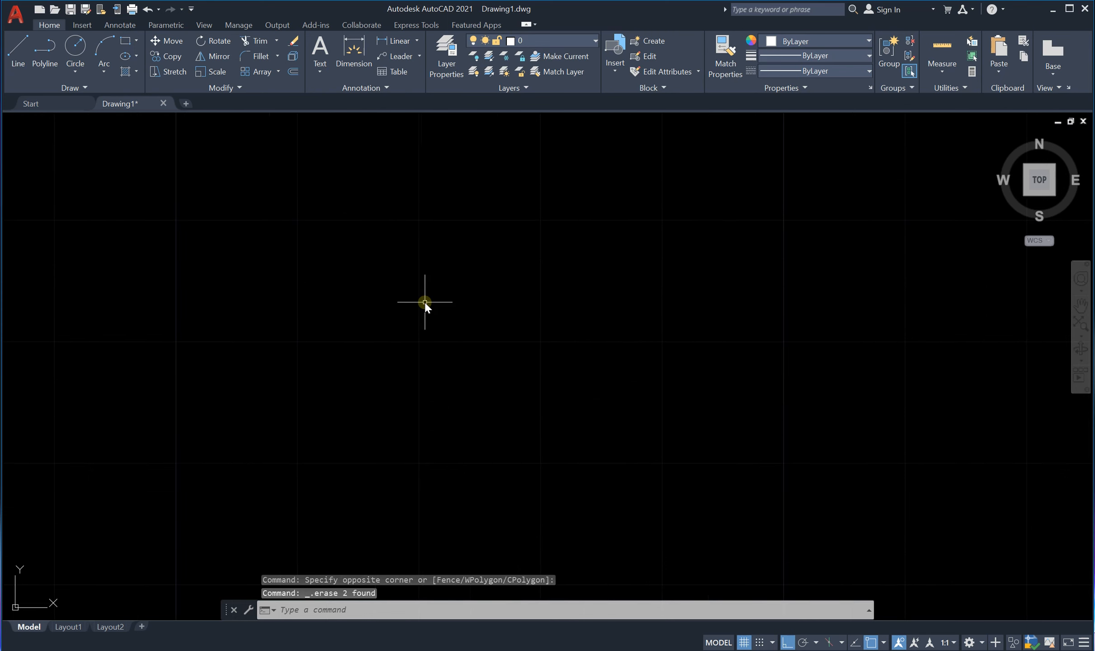
Step: Start a new outline with the Line command, drawing segments to the right, down and back to the left
left_click(38, 61)
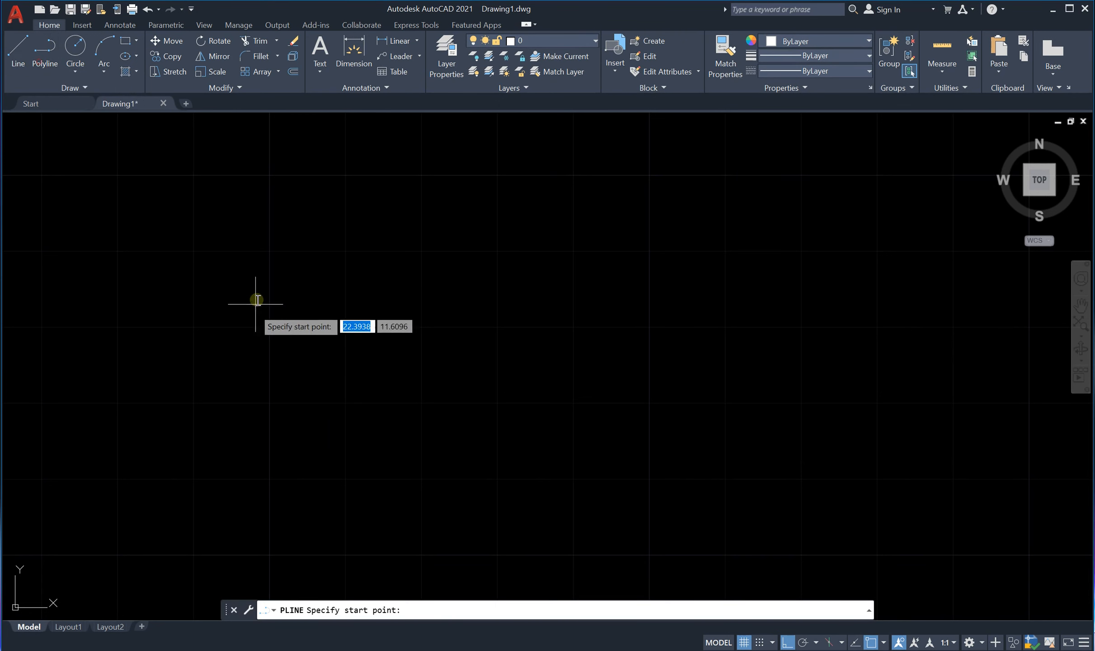
left_click(18, 53)
left_click(260, 283)
left_click(673, 277)
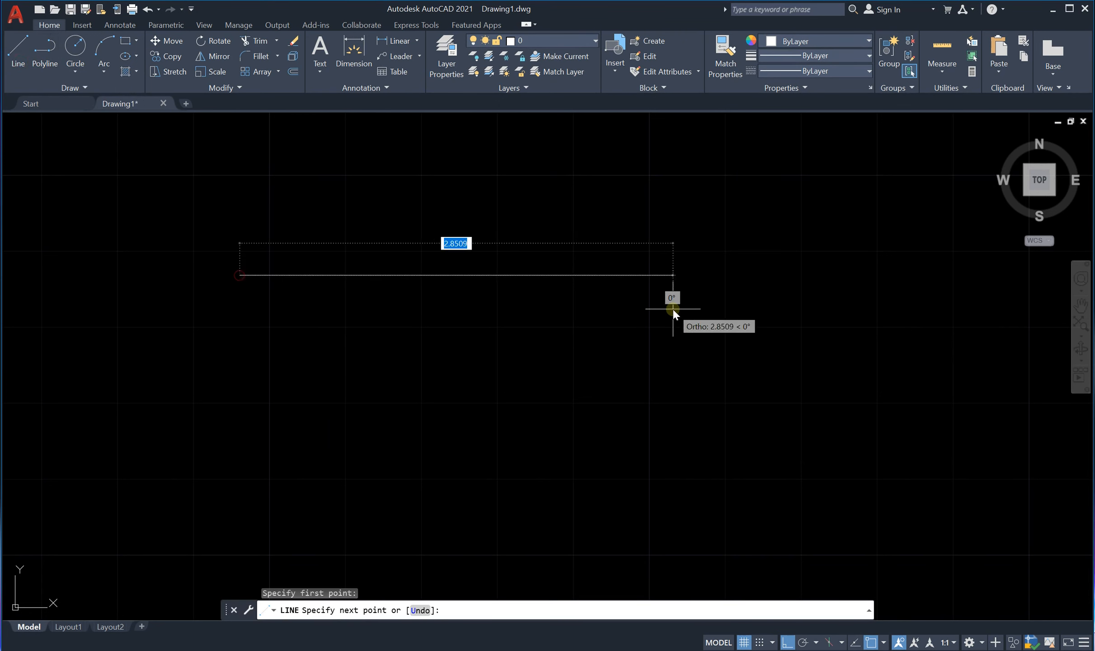
left_click(653, 496)
left_click(441, 498)
scroll(402, 415, "down", 4)
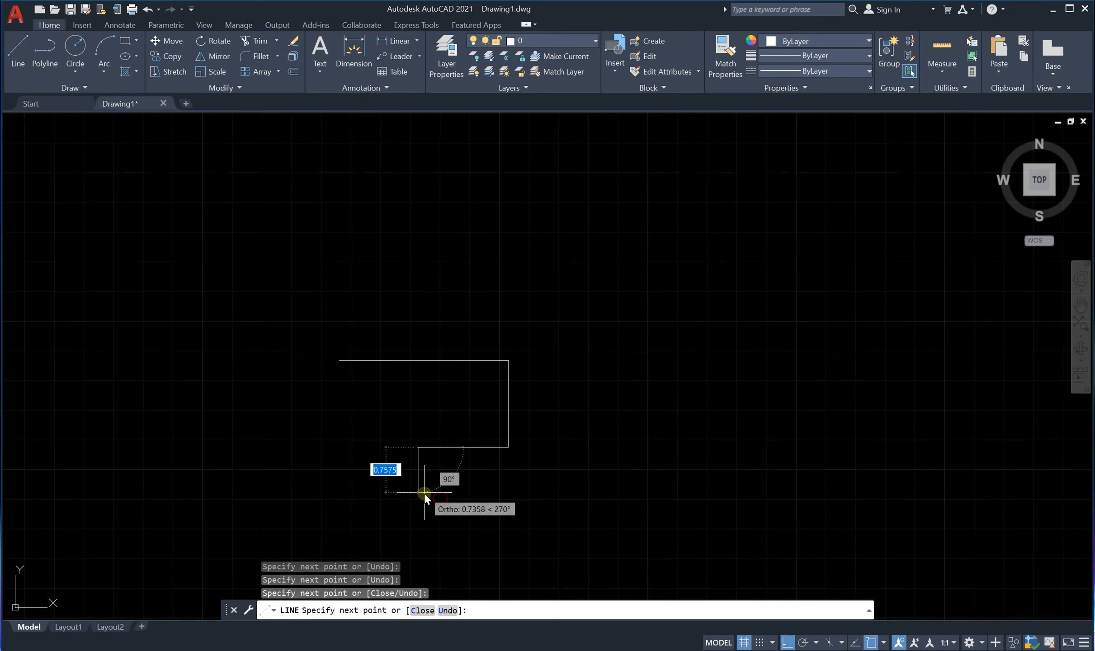
Step: Continue the line outline down, right, up, right, down and right, and end the command
left_click(422, 504)
left_click(588, 504)
left_click(612, 404)
left_click(762, 421)
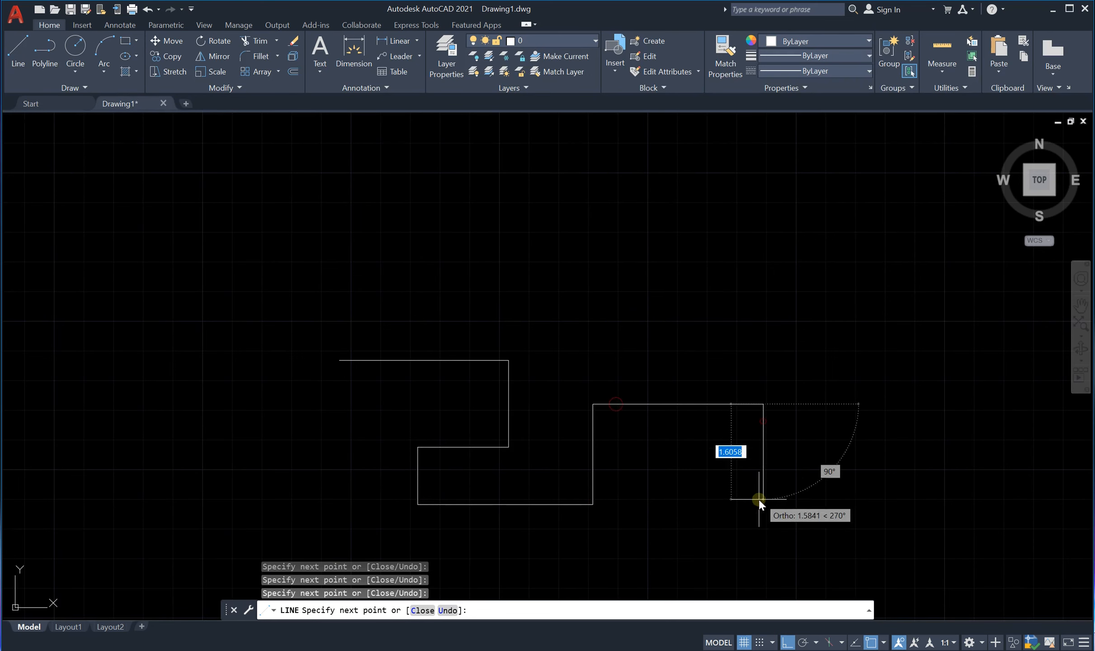
left_click(762, 499)
left_click(868, 499)
key("Return")
key("Escape")
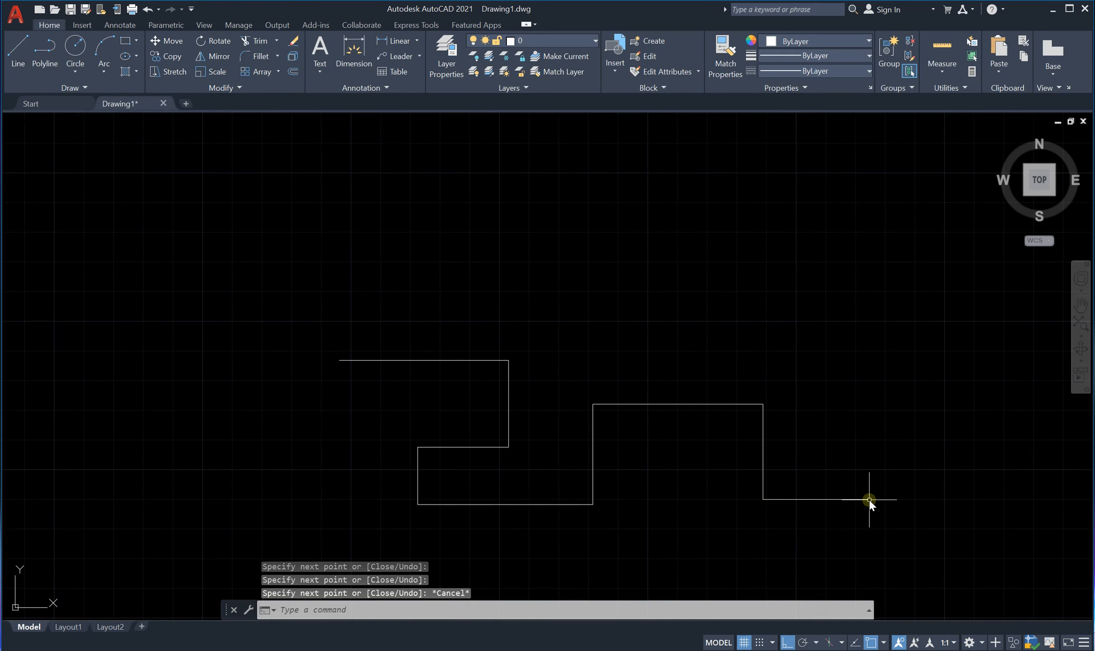
Step: Turn Ortho off and draw a diagonal line across the corner between the outline's first horizontal and vertical segments
scroll(474, 406, "up", 5)
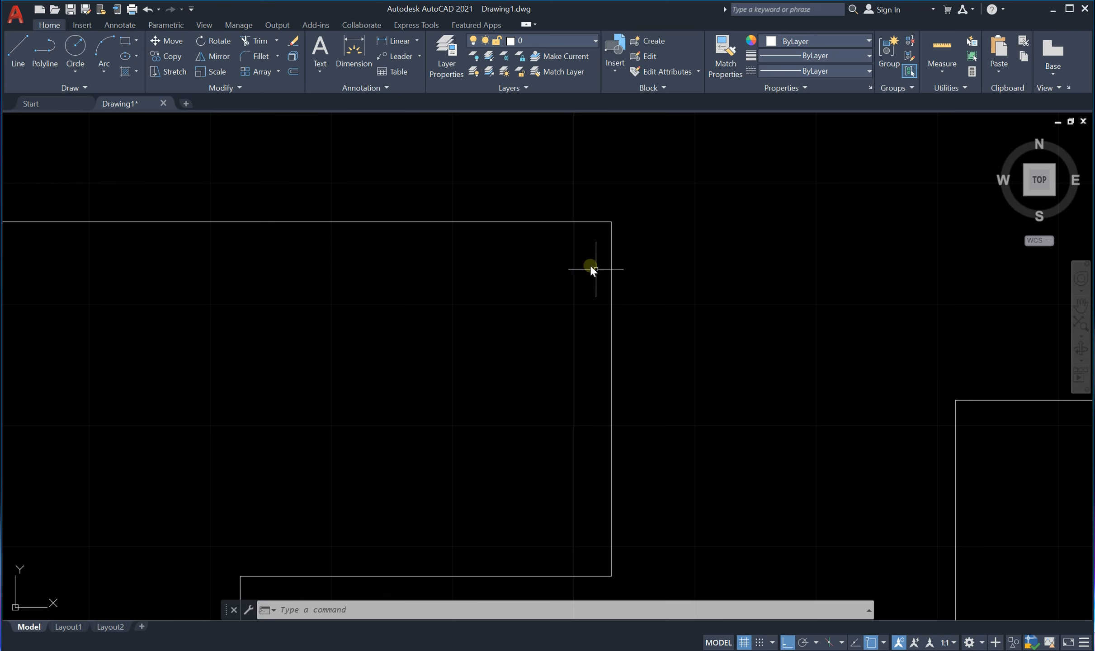
left_click(19, 53)
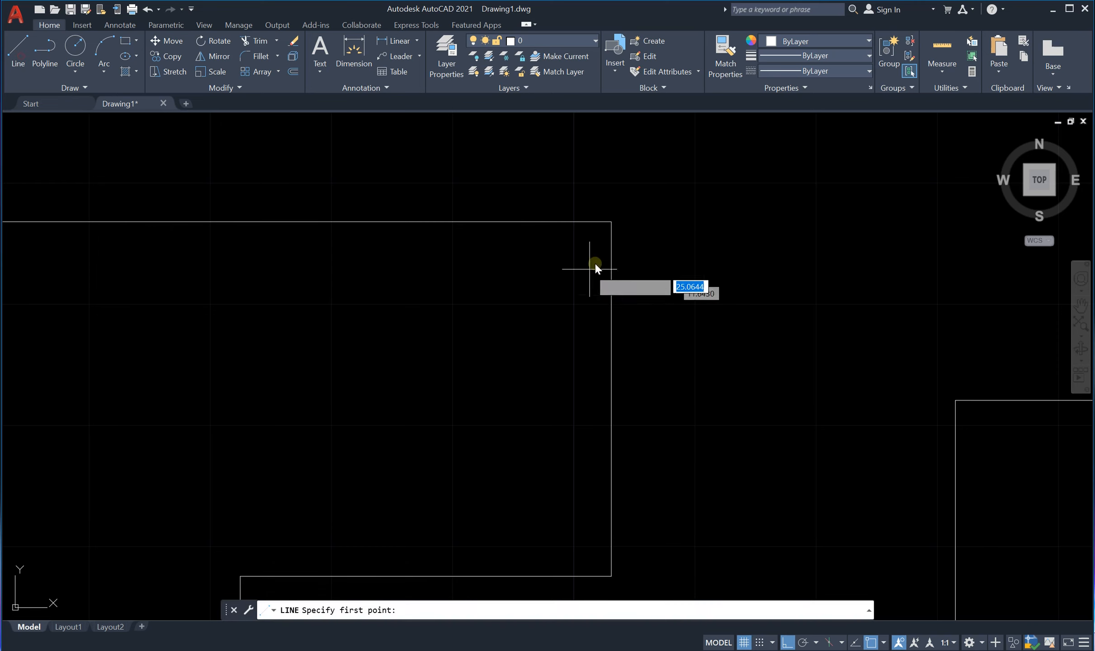
left_click(552, 222)
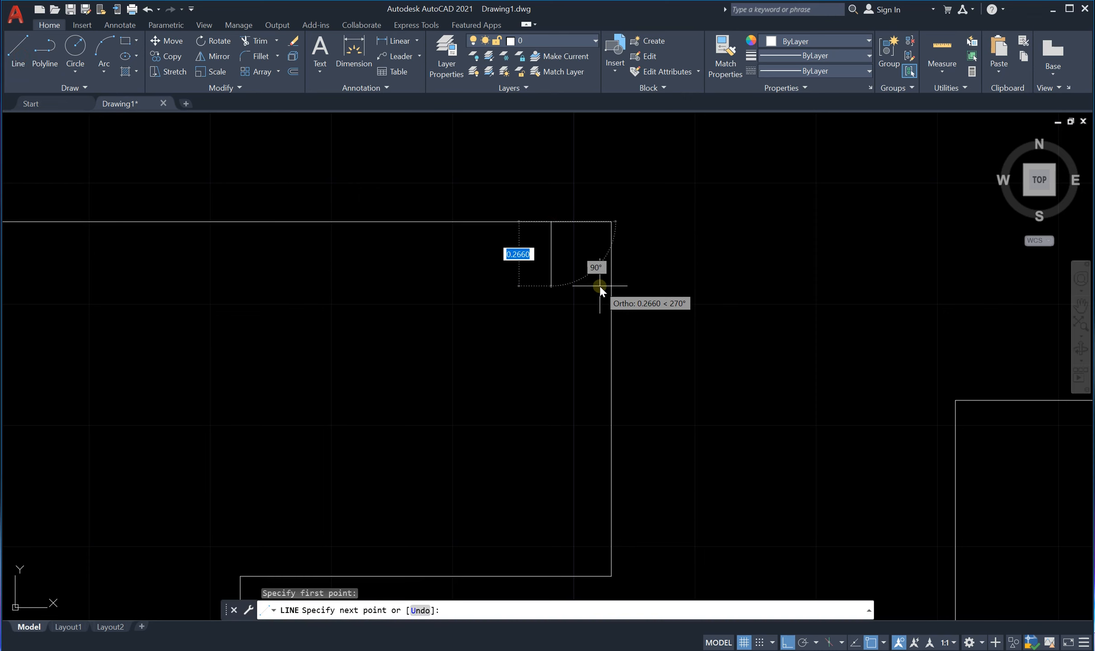
key("F8")
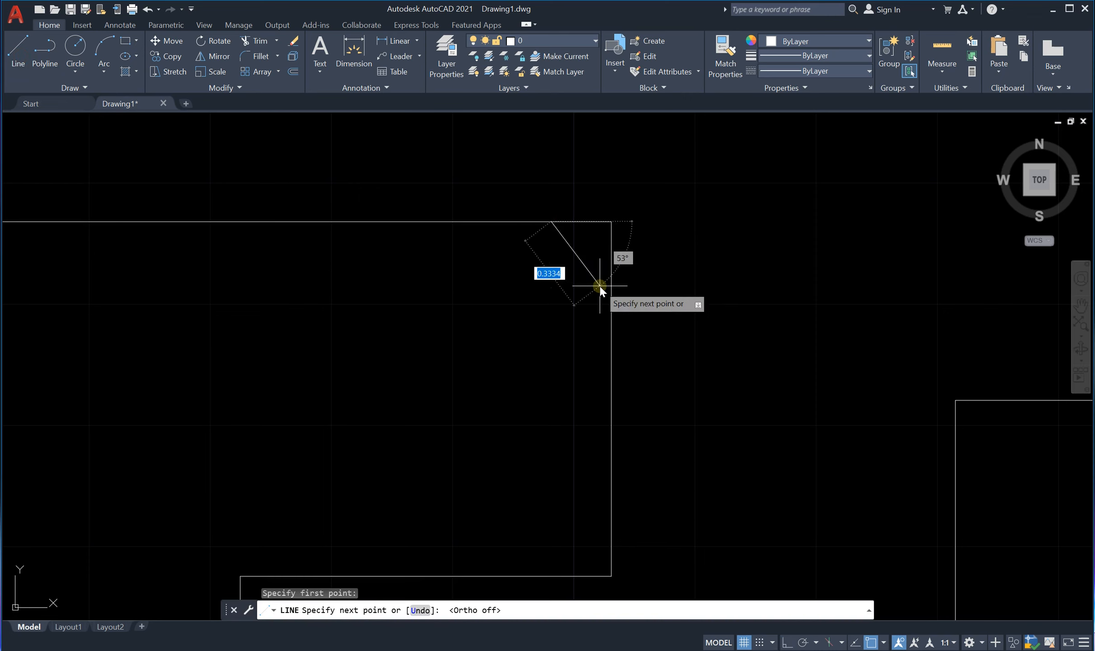
left_click(610, 296)
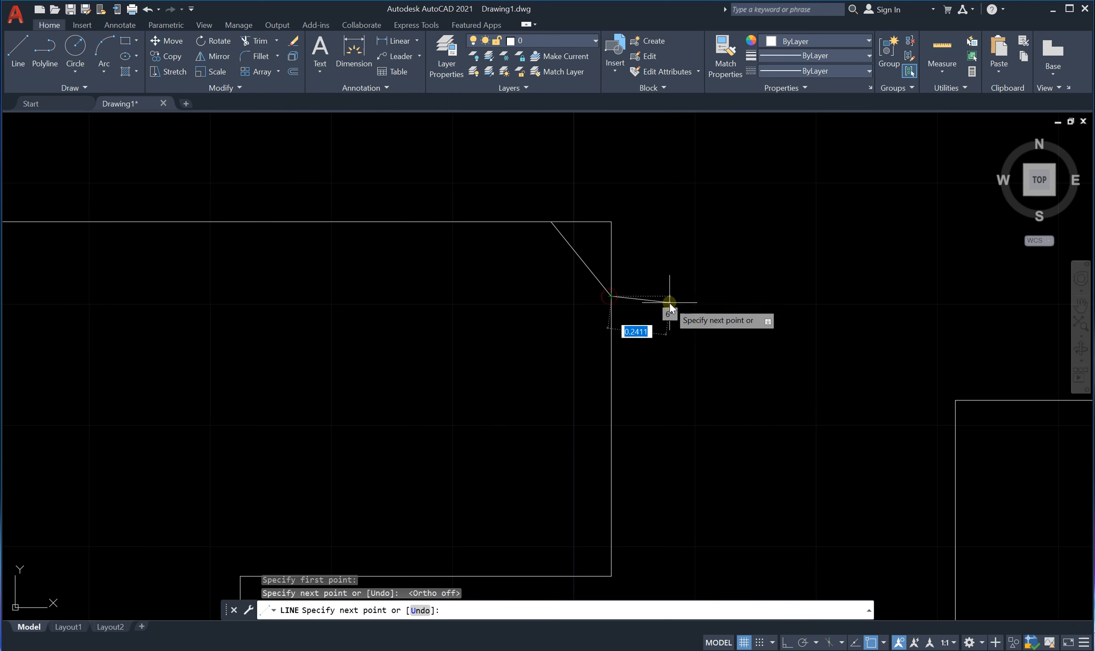
key("Escape")
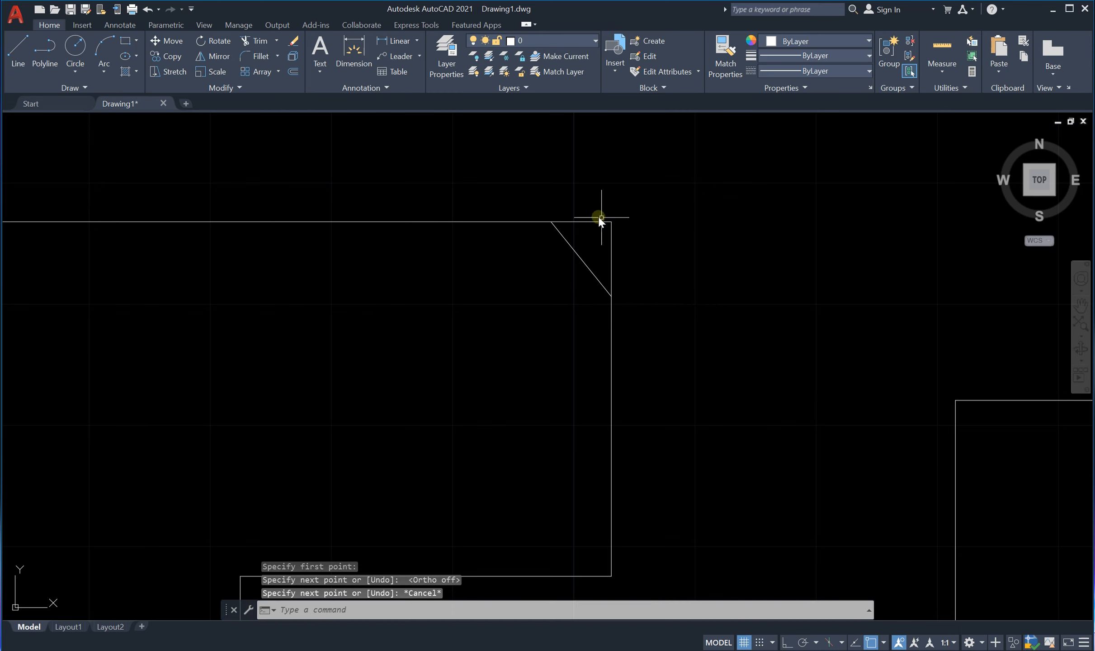
Step: Trim the vertical and horizontal line ends beyond the diagonal to leave a bevelled corner
type("tr")
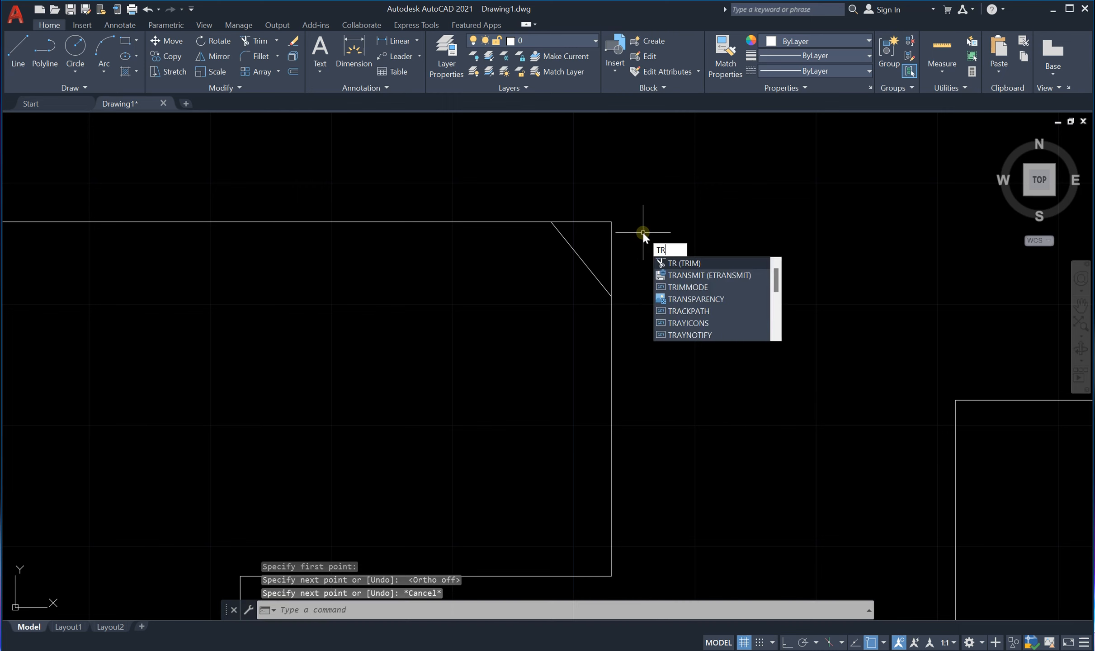
key("Return")
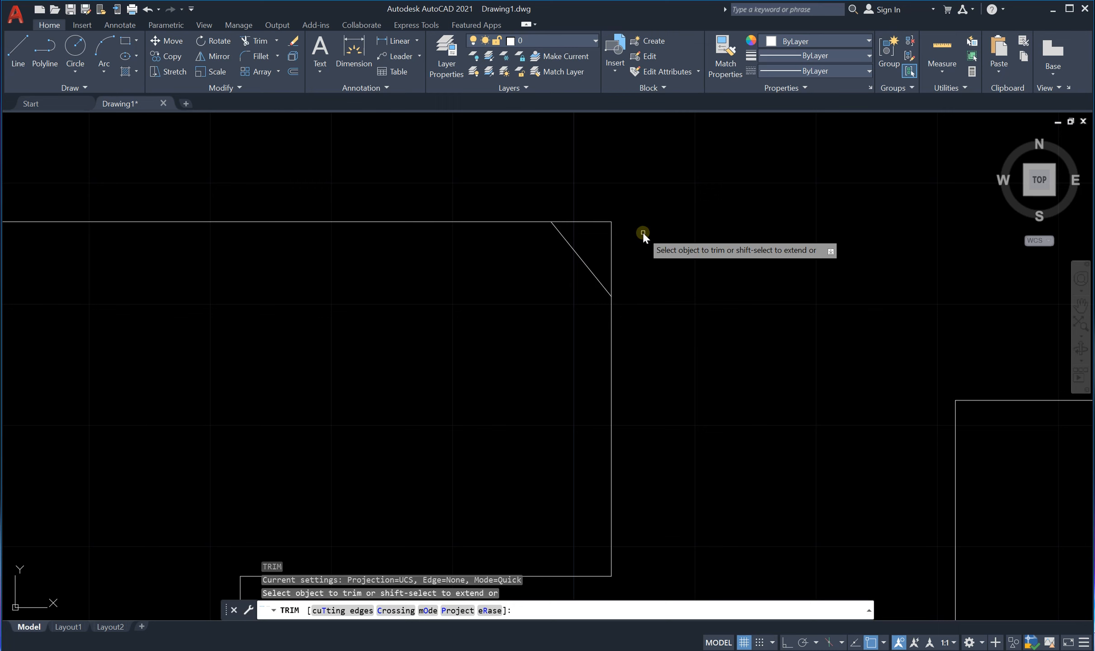
left_click(610, 237)
left_click(577, 221)
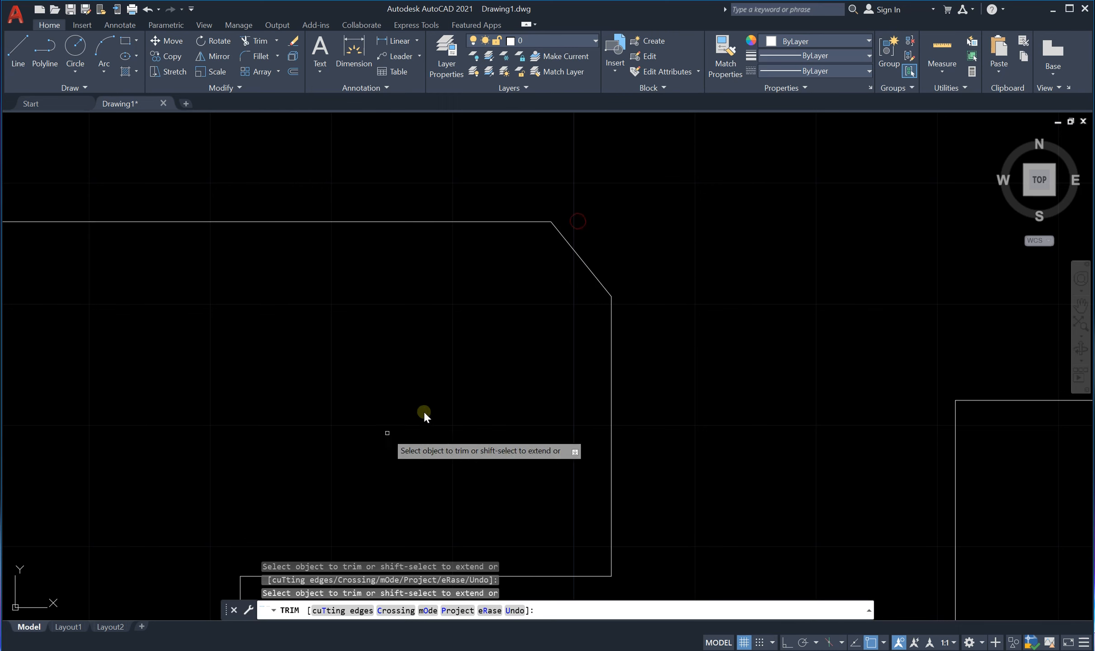
scroll(452, 397, "down", 3)
scroll(565, 312, "up", 2)
scroll(565, 312, "up", 4)
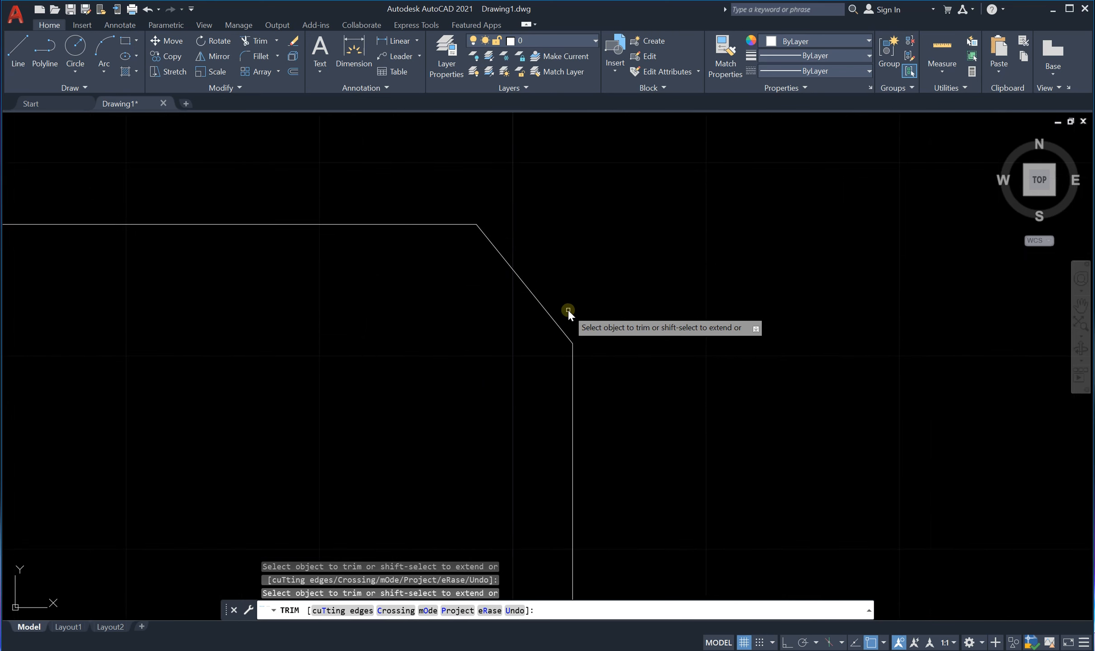
key("Escape")
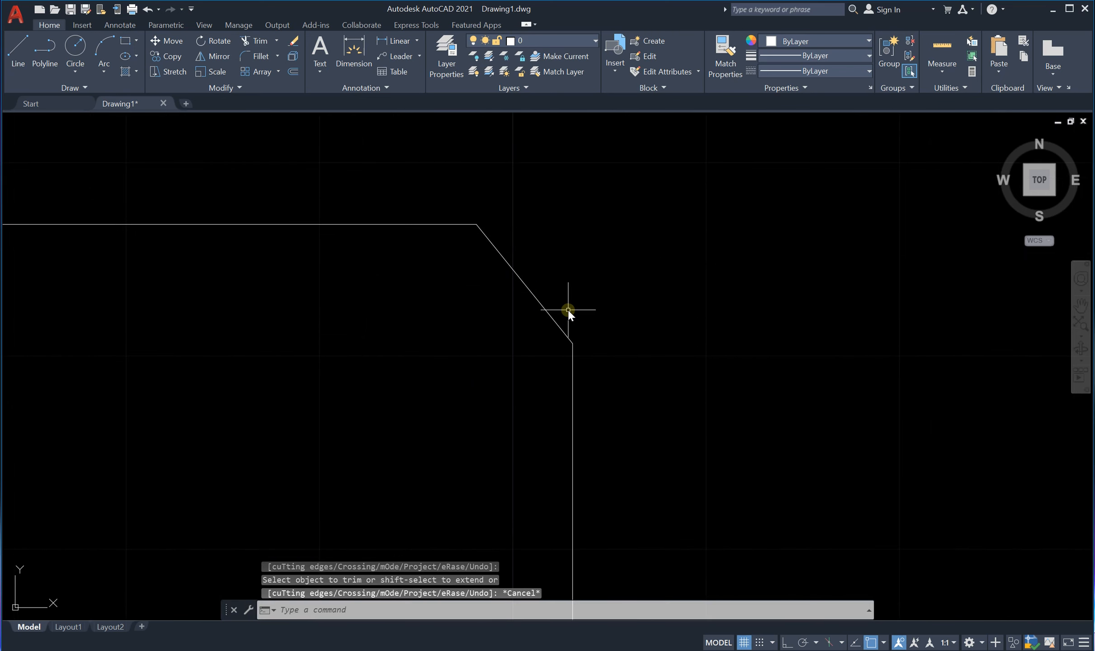
Step: Undo the trimming and the diagonal line at the outline's corner
key("ctrl+z")
key("ctrl+z")
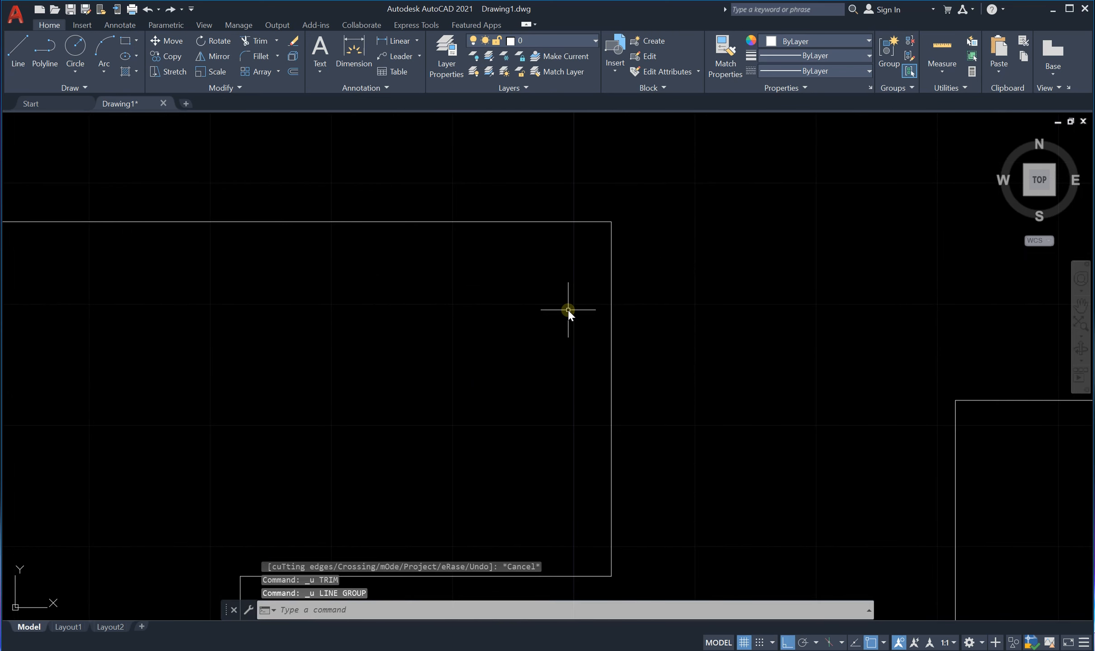
scroll(567, 308, "down", 4)
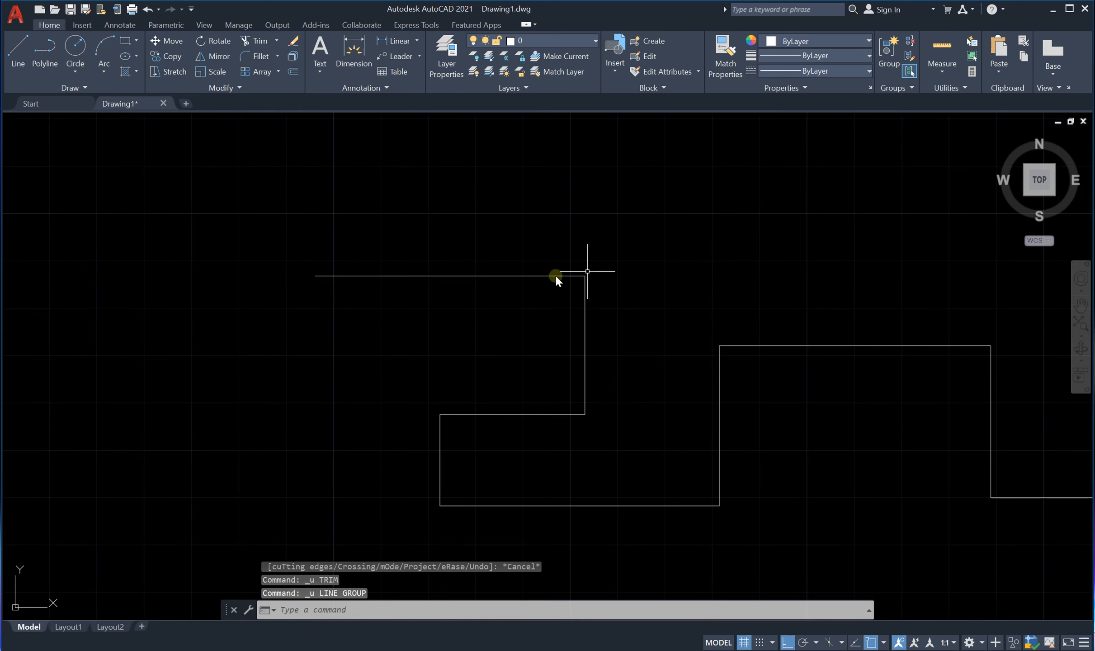
Step: Try to chamfer the corner between the outline's first horizontal and vertical lines using the current distances
scroll(566, 292, "up", 4)
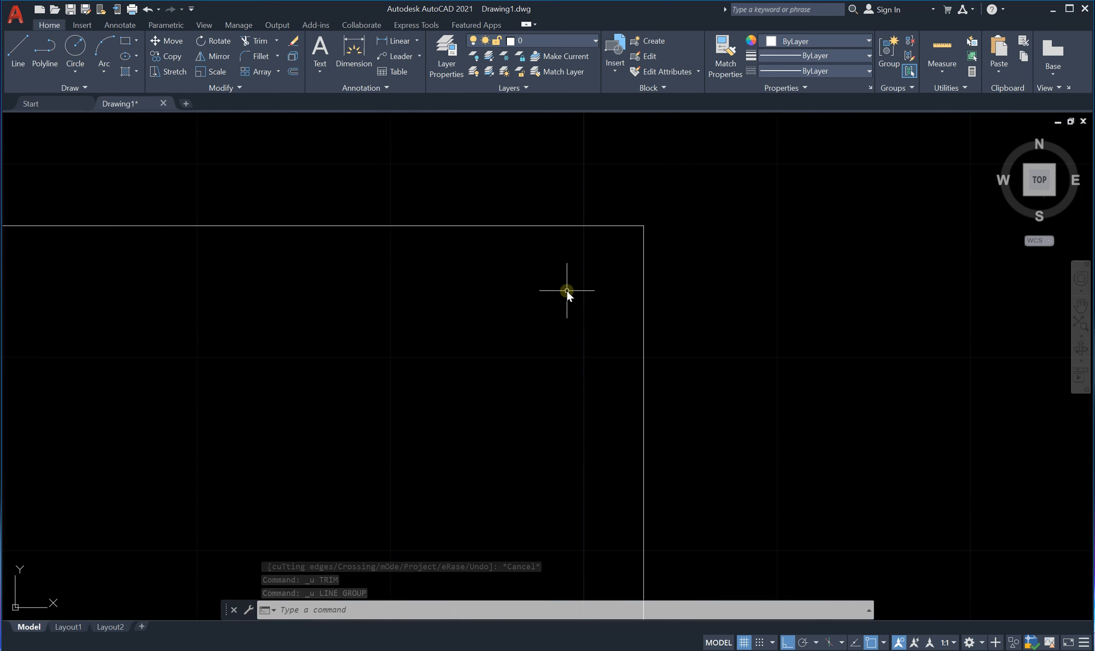
type("ch")
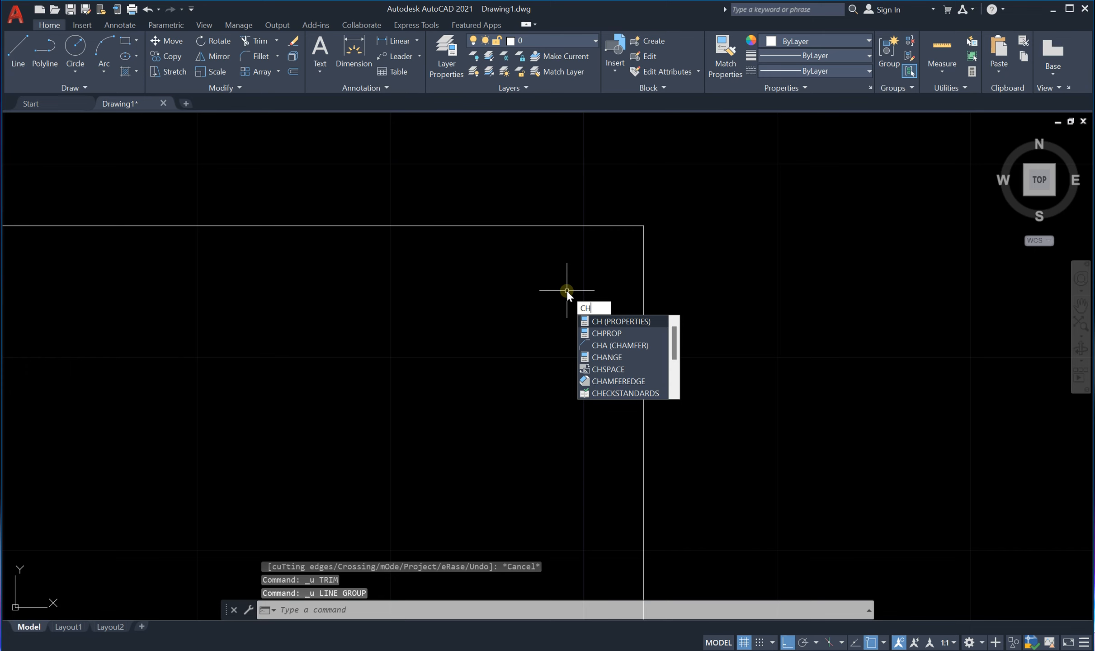
key("Caps_Lock")
key("Caps_Lock")
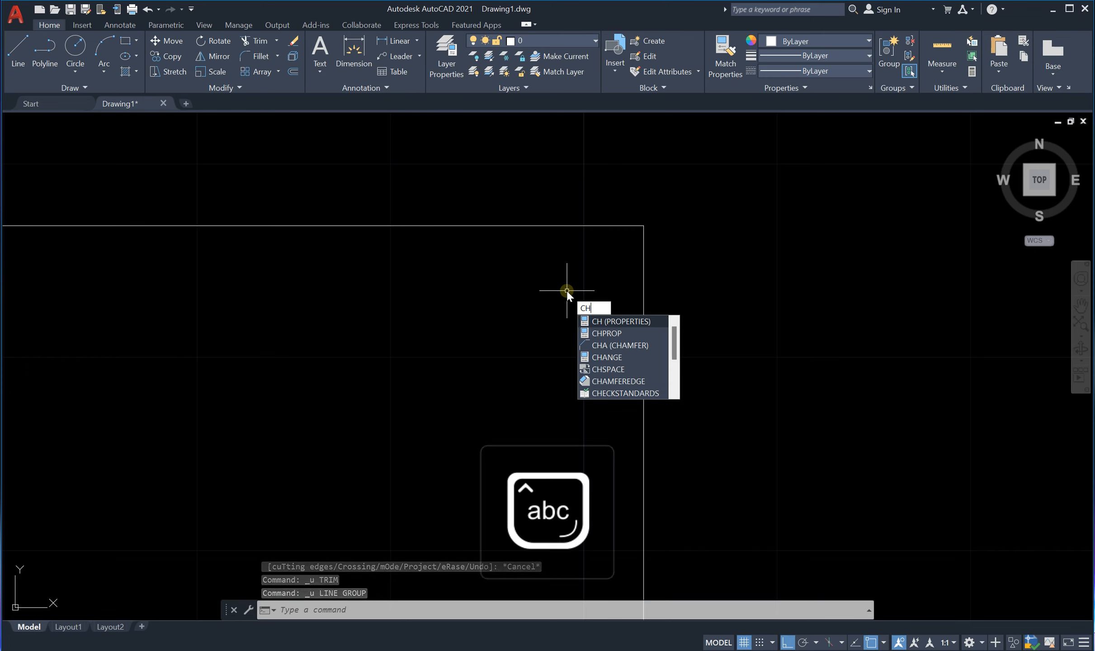
type("a")
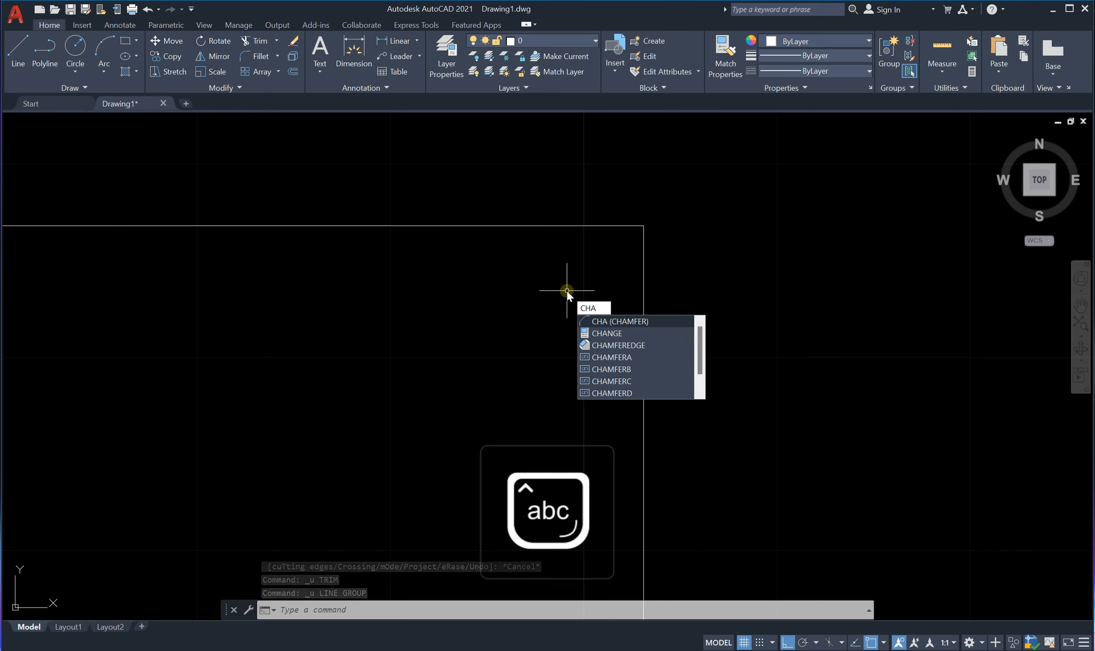
left_click(633, 322)
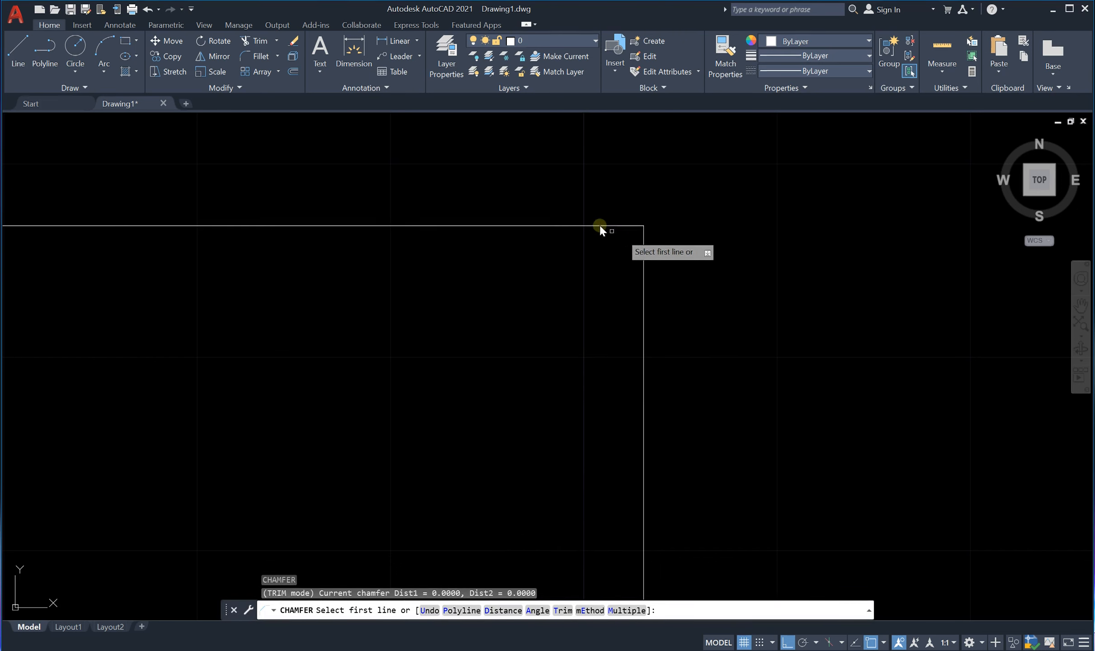
scroll(609, 228, "up", 2)
scroll(610, 229, "up", 2)
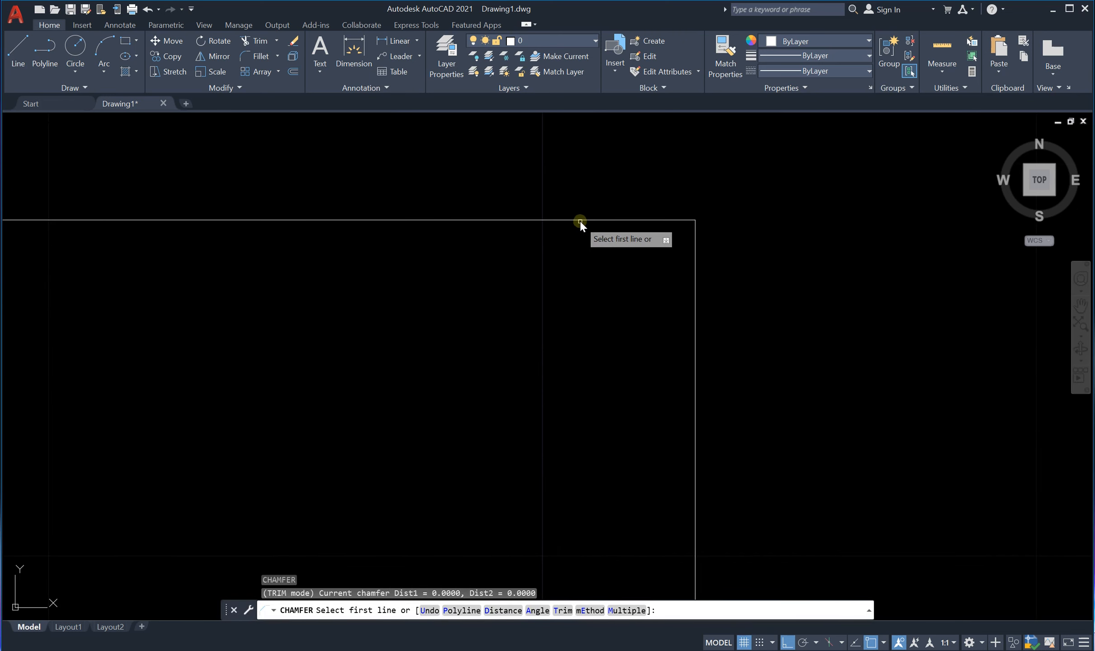
left_click(583, 219)
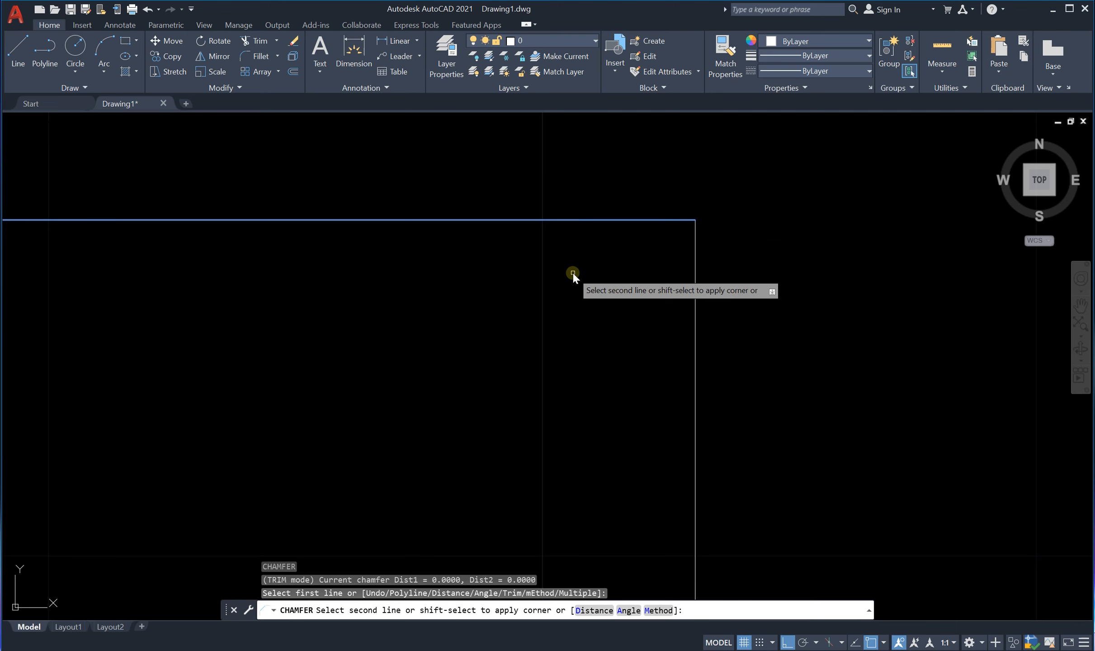
left_click(696, 277)
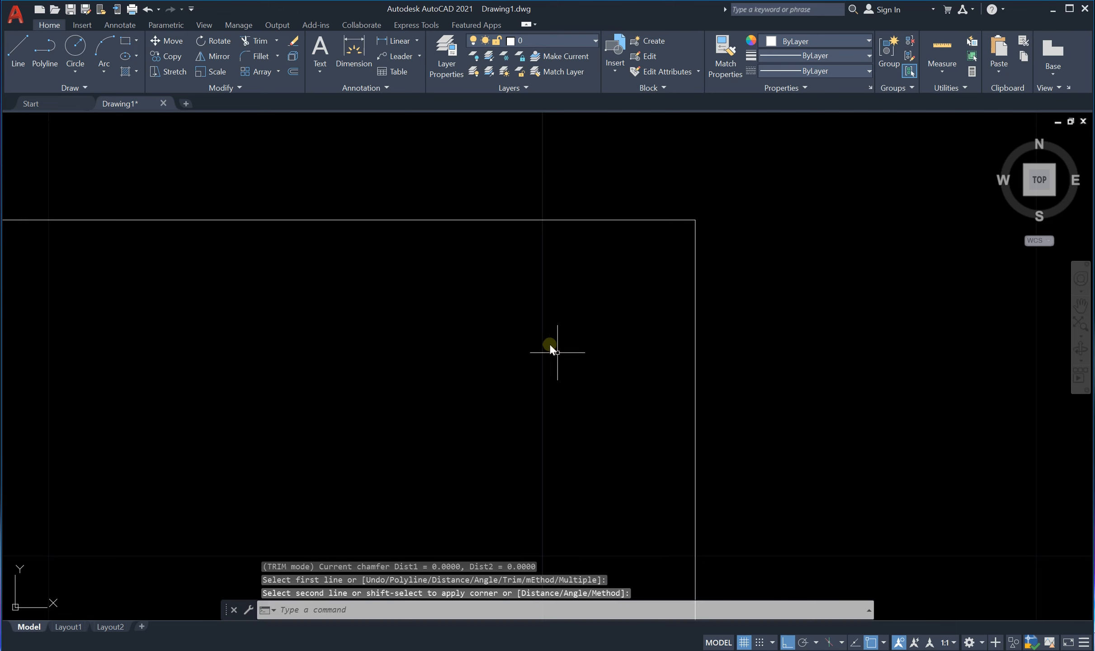
scroll(683, 230, "up", 4)
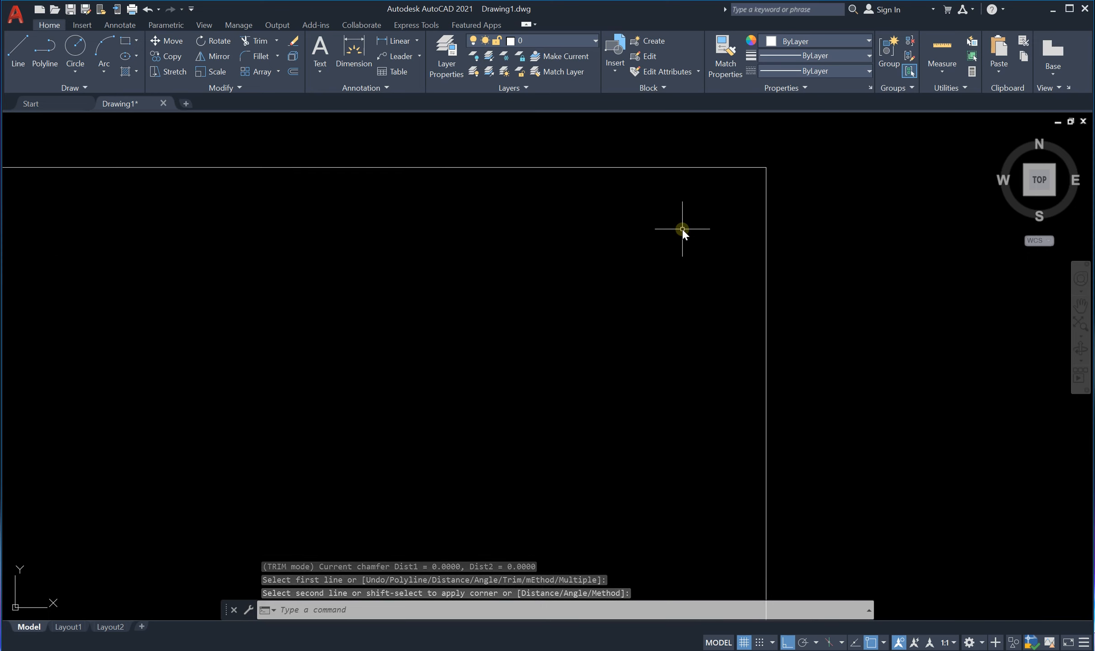
scroll(683, 230, "down", 2)
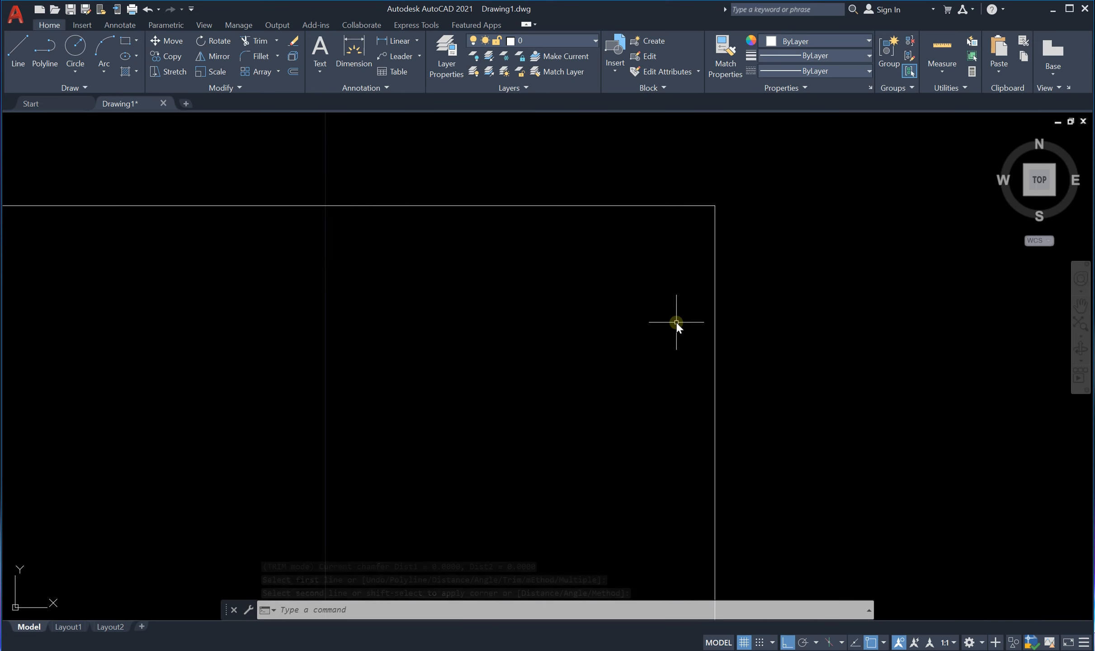
type("CH")
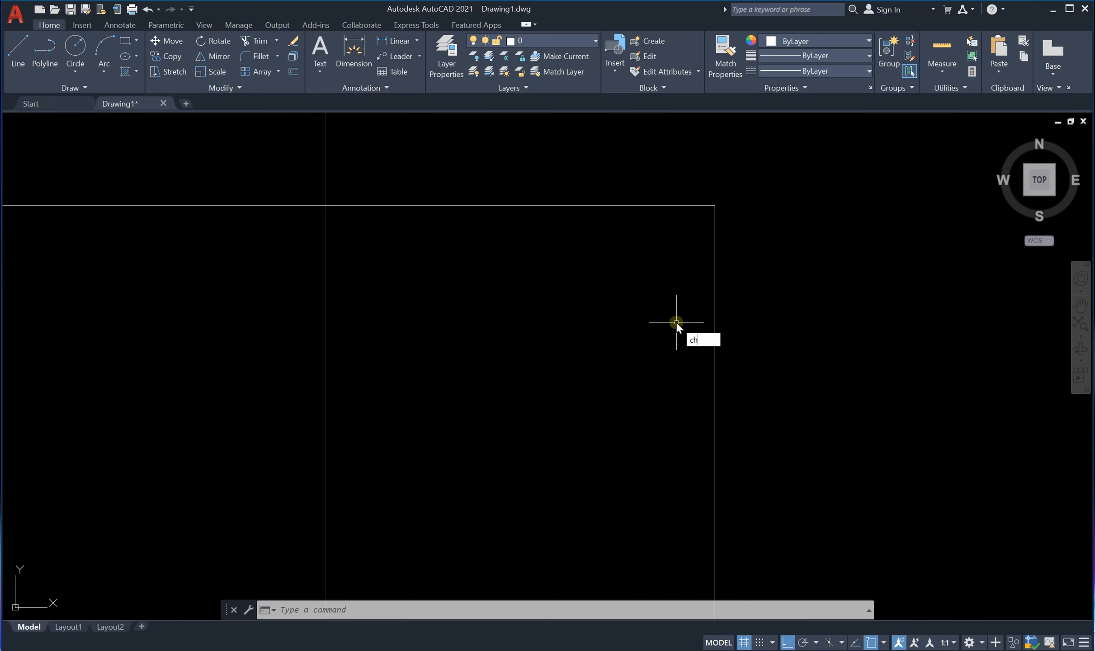
type("A")
key("Return")
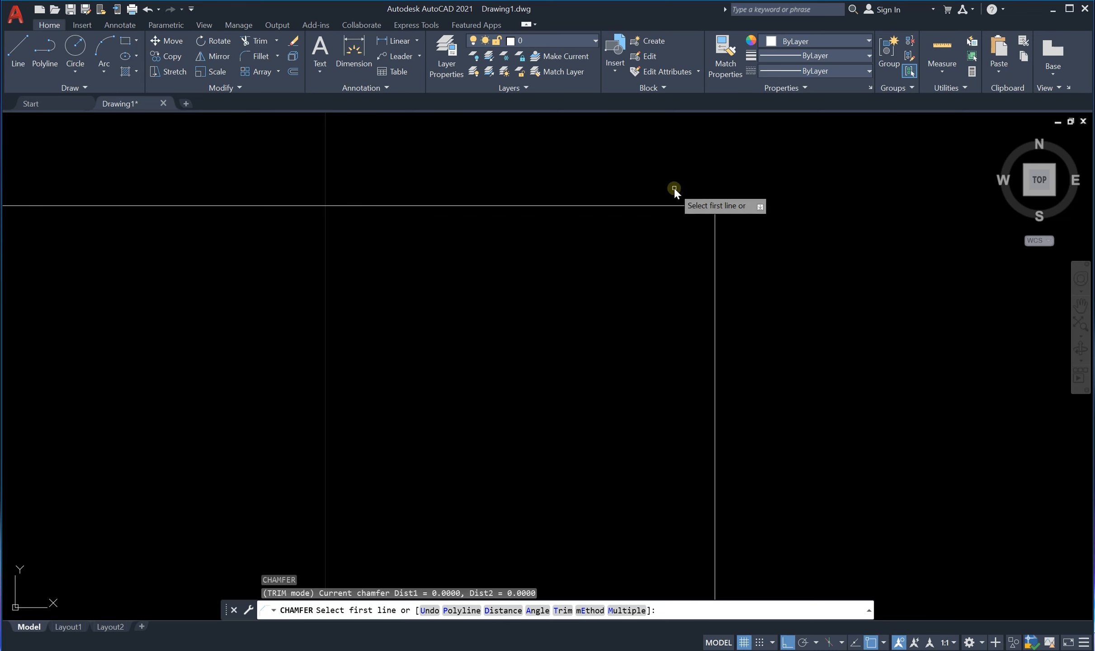
key("Escape")
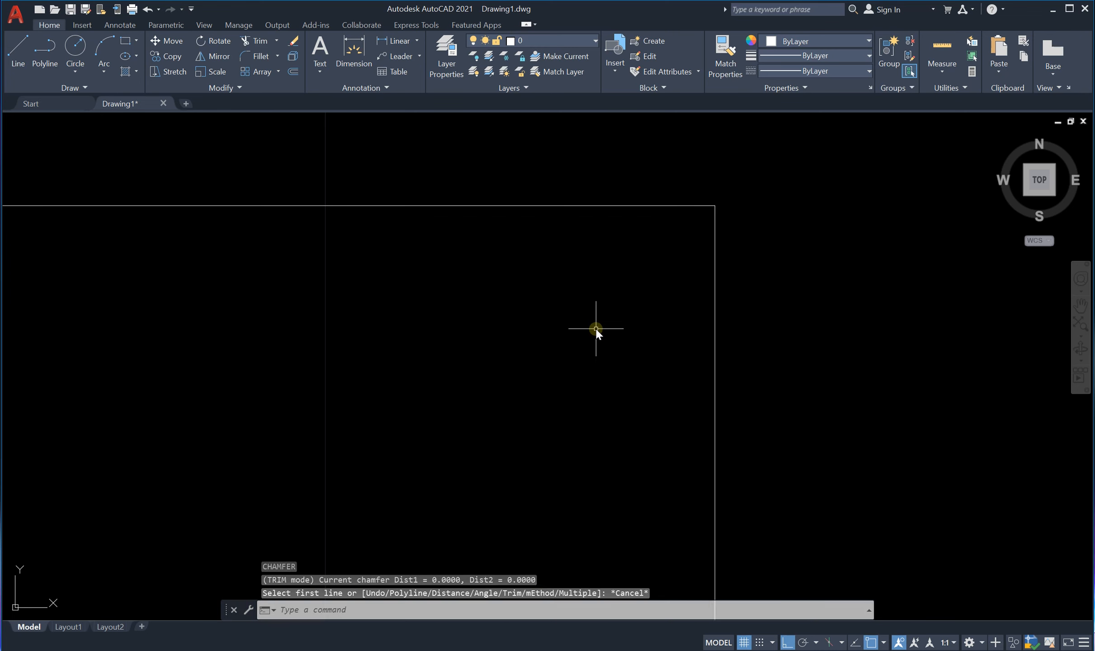
Step: Draw a diagonal line about 0.02 units long across the corner between the horizontal and vertical lines, with Ortho off
left_click(25, 55)
scroll(679, 214, "up", 6)
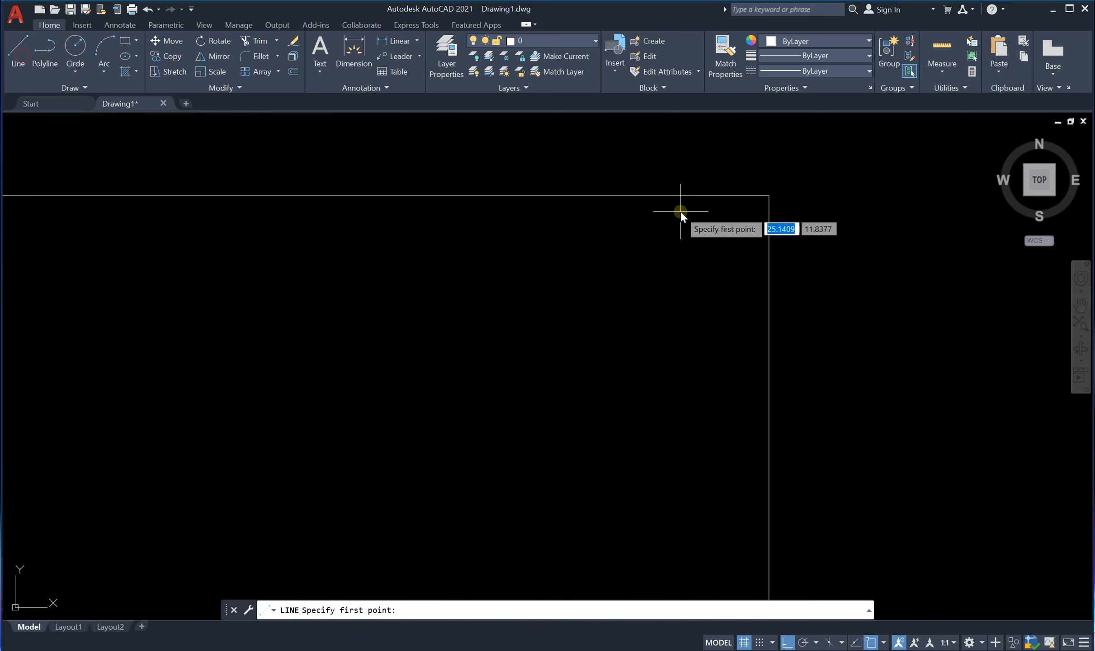
left_click(652, 186)
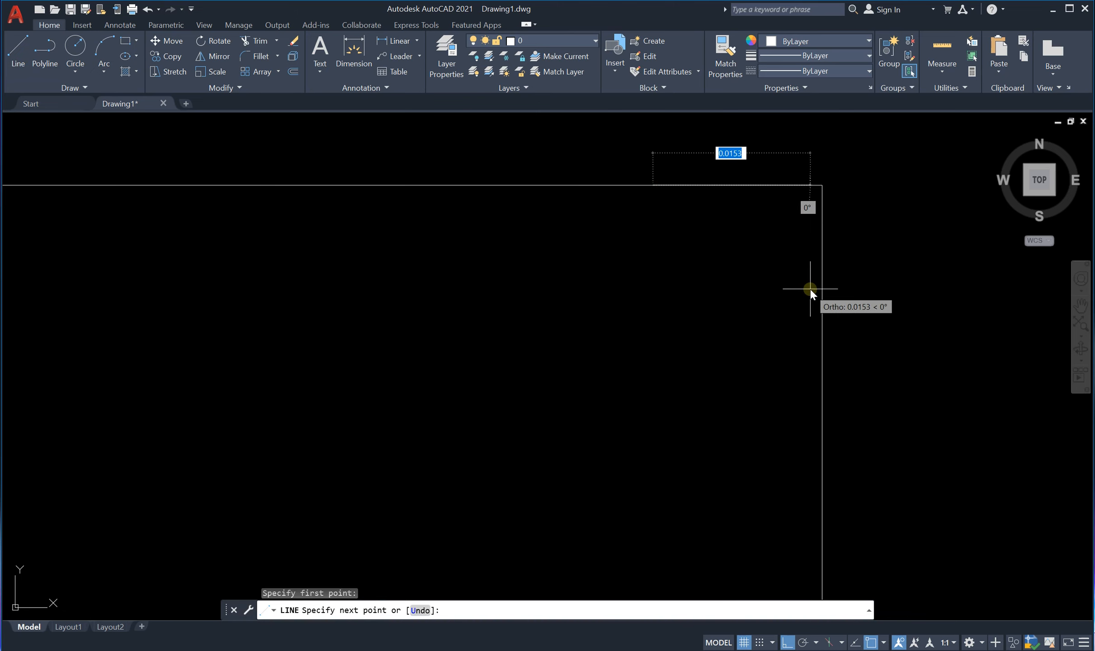
key("F8")
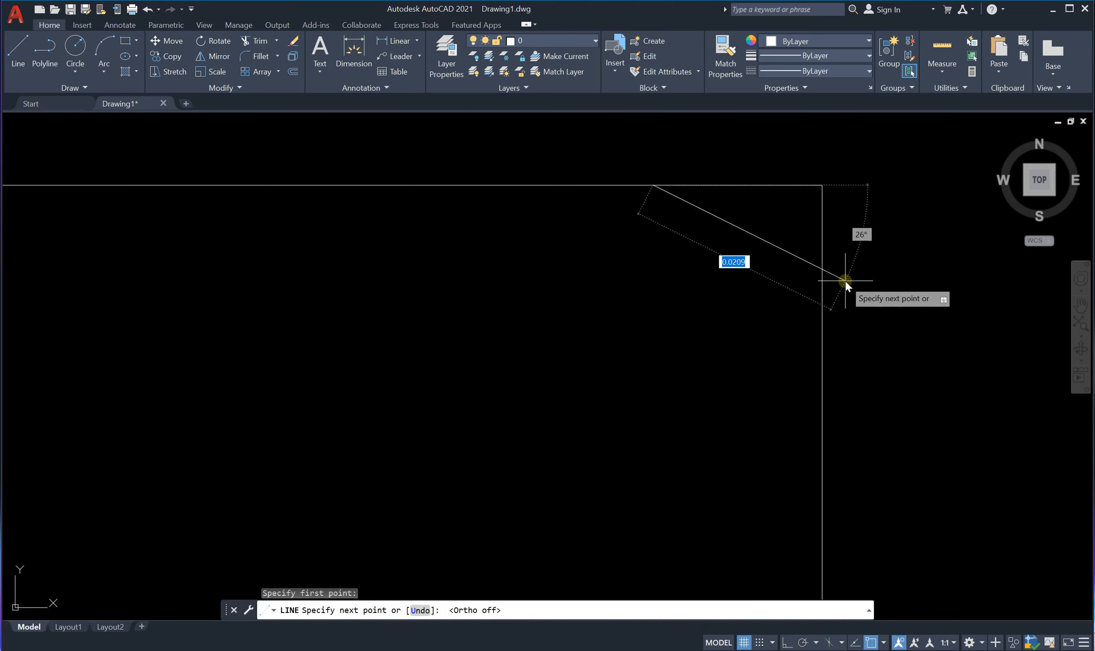
left_click(821, 294)
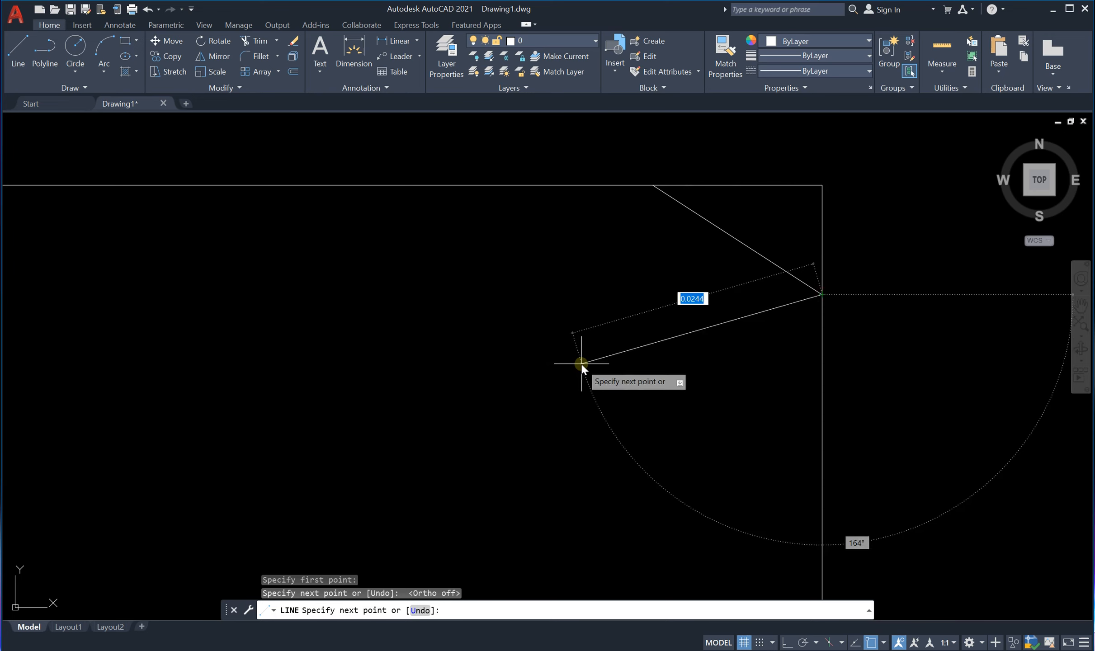
key("Escape")
scroll(830, 213, "up", 4)
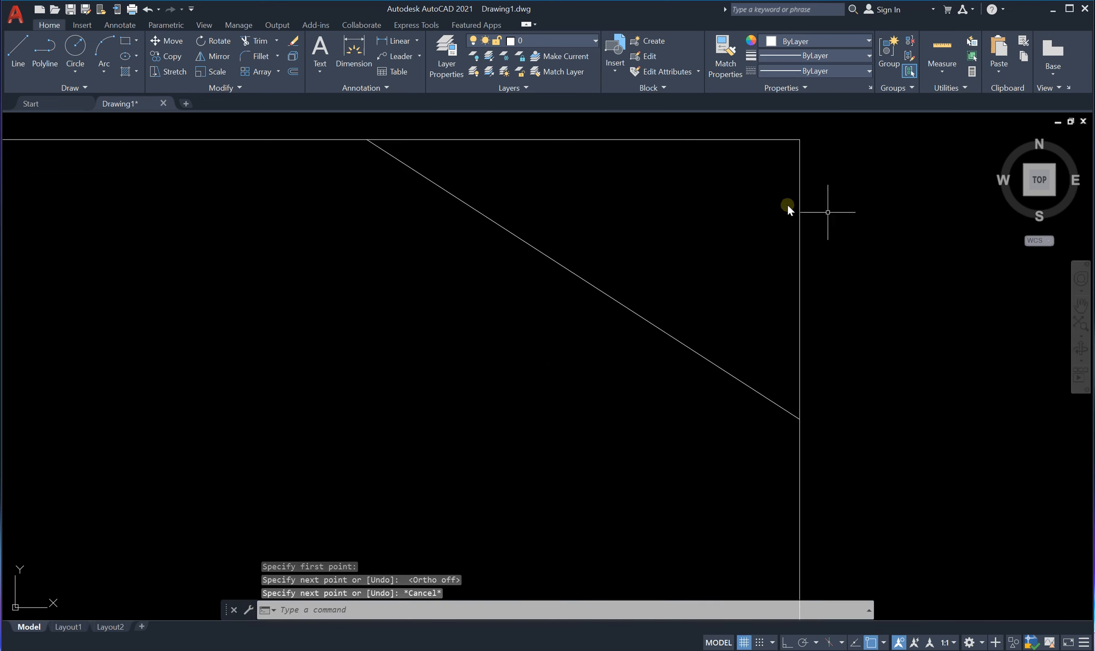
scroll(486, 164, "down", 2)
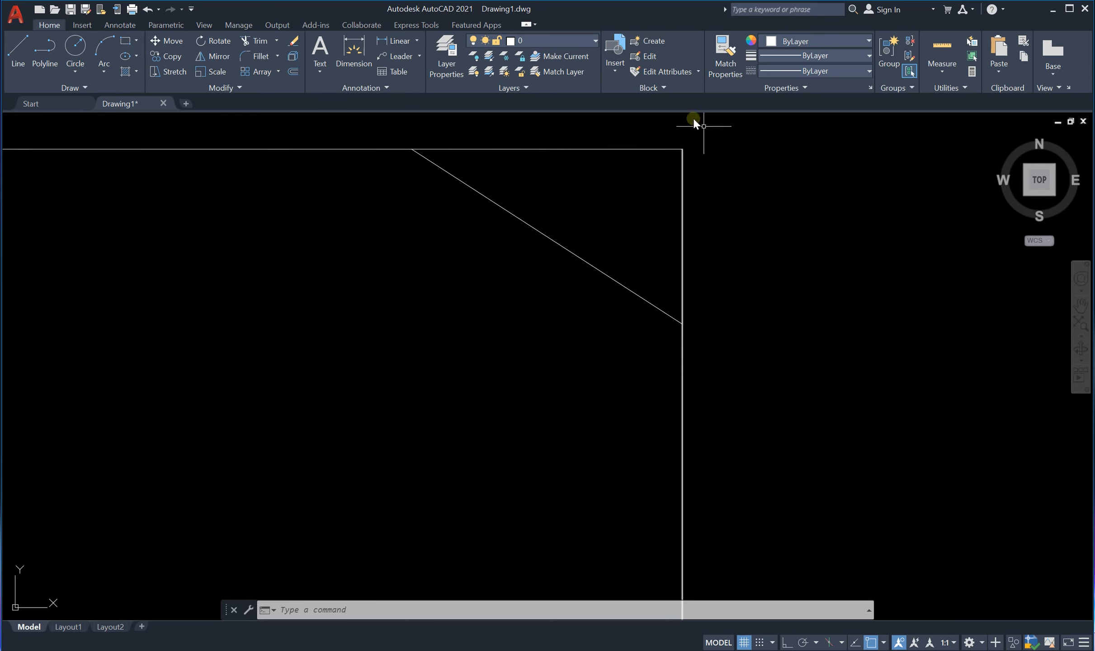
Step: Delete the diagonal line drawn across the corner
scroll(676, 206, "down", 5)
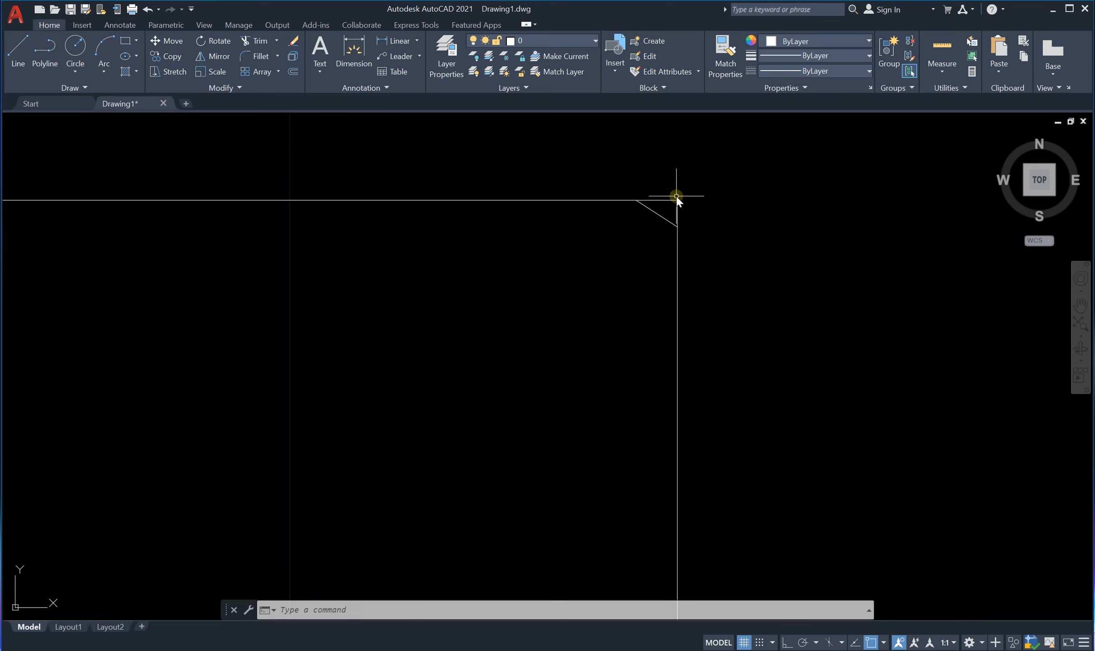
scroll(677, 196, "up", 5)
scroll(718, 153, "down", 1)
scroll(718, 153, "down", 1)
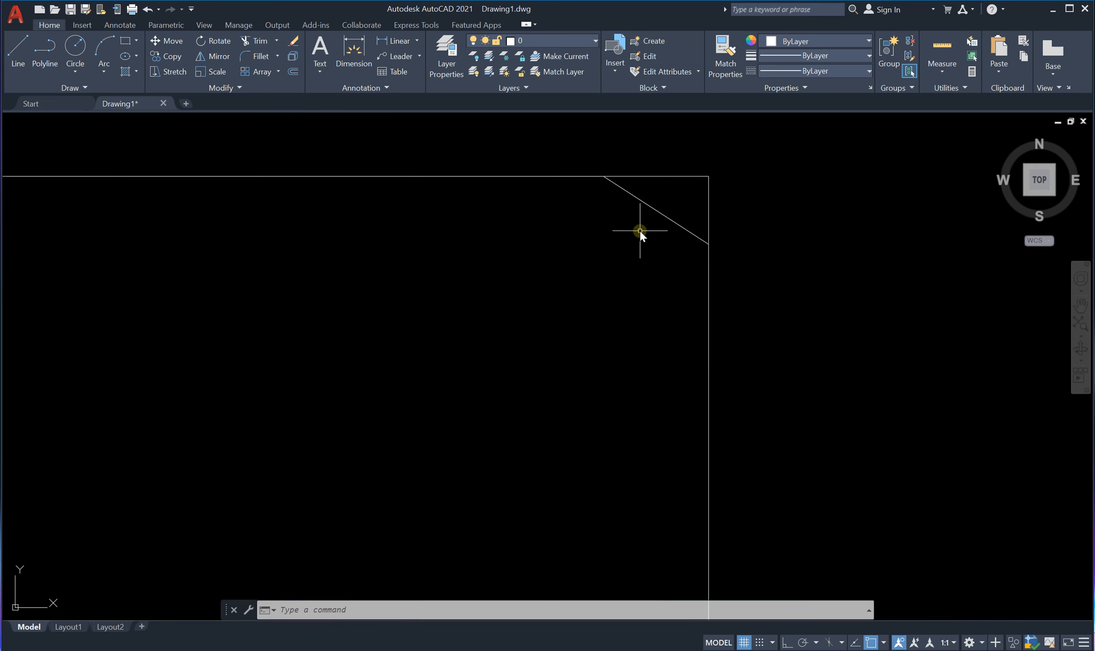
left_click(661, 214)
key("Delete")
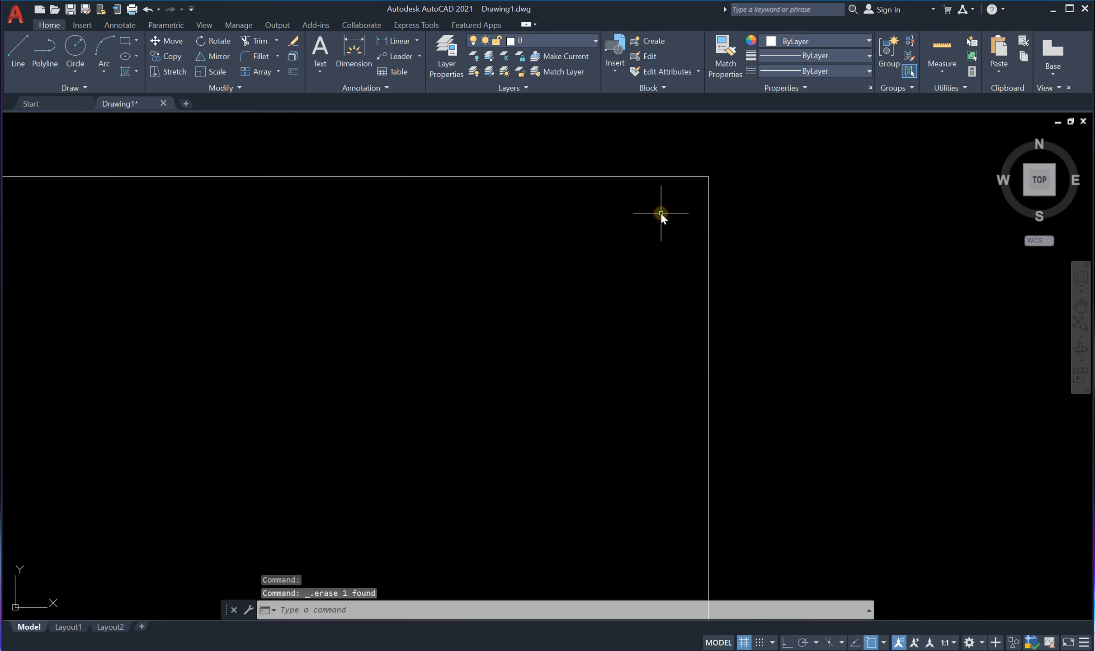
Step: Start Chamfer and pick both distances from the corner with Ortho on: about 0.0061 along the horizontal line, and a shorter one down the vertical line
scroll(713, 136, "up", 3)
type("CHA")
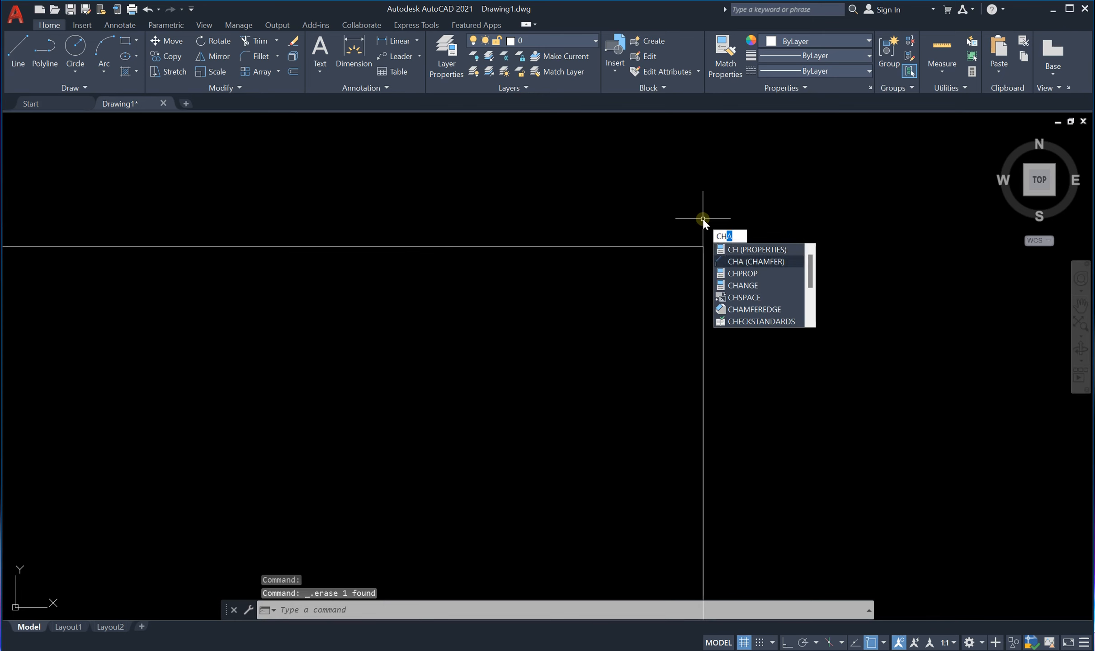
key("Return")
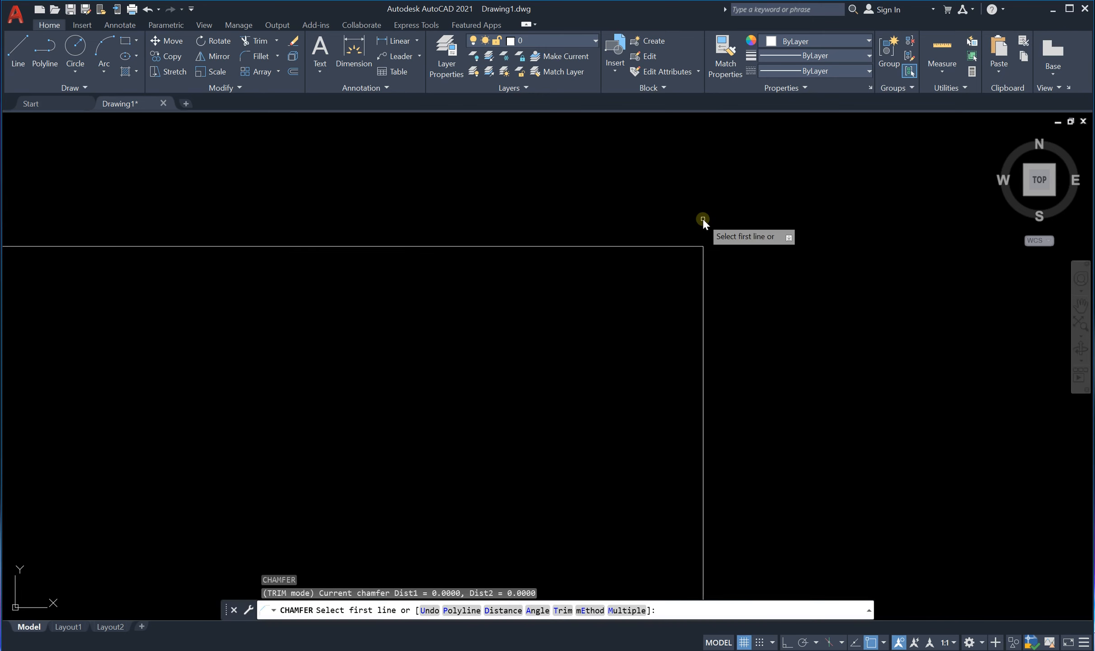
left_click(503, 611)
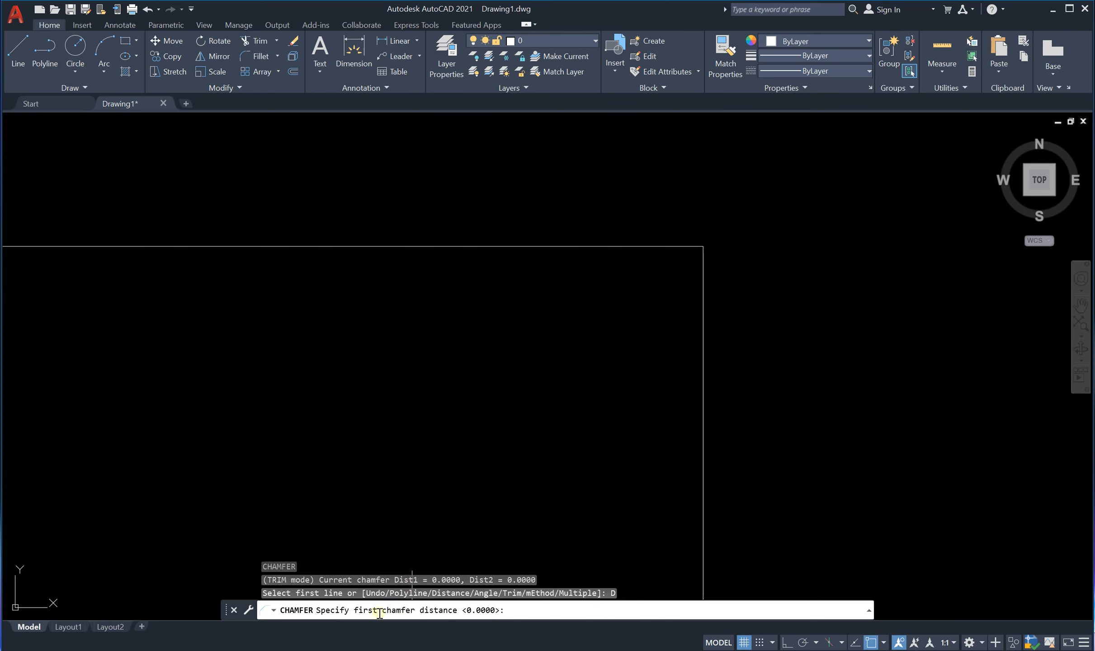
left_click(703, 246)
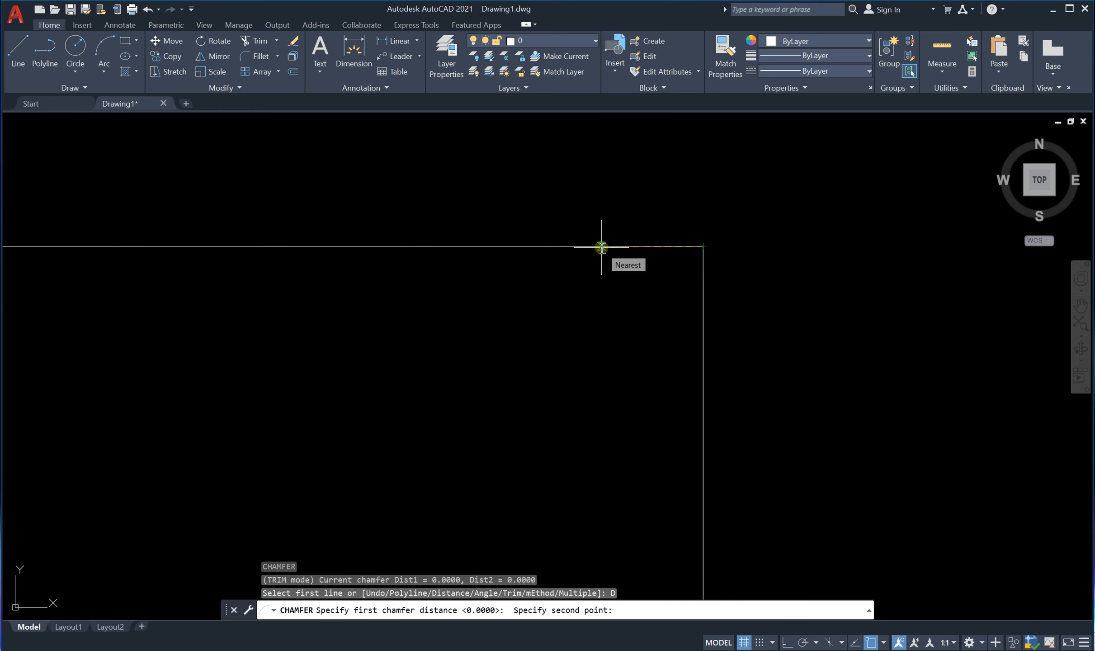
key("F8")
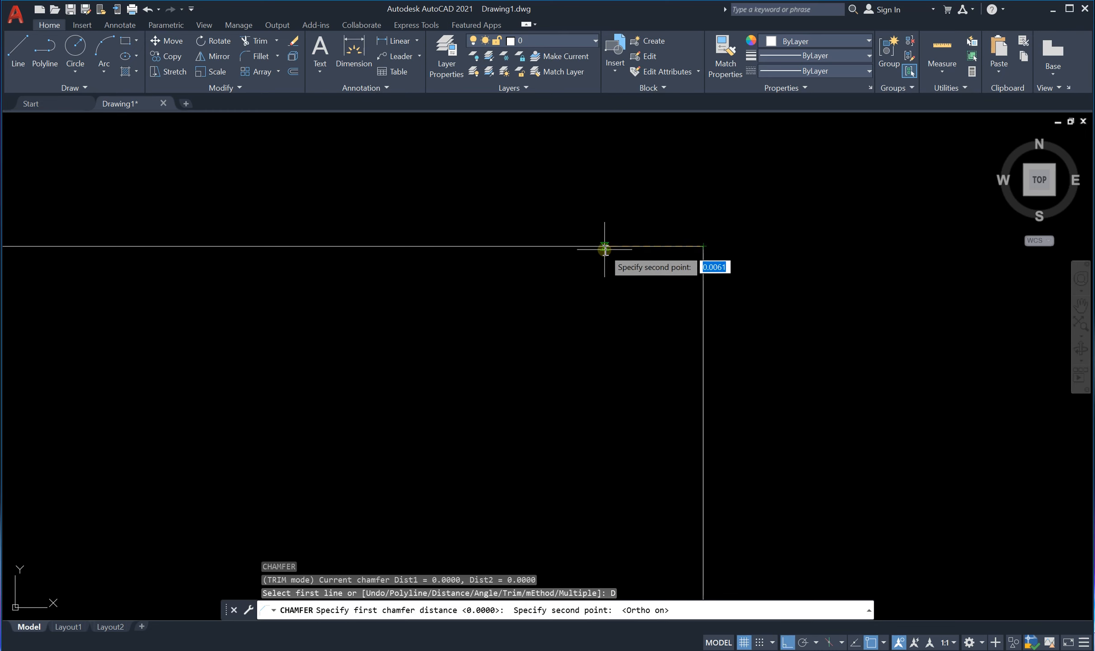
left_click(604, 245)
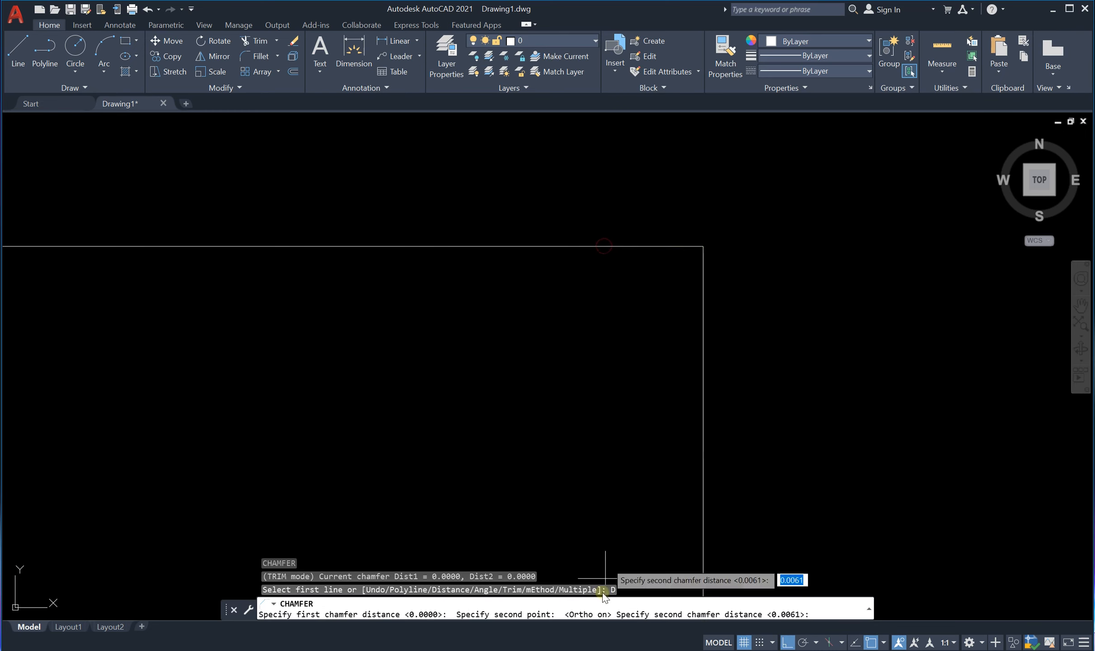
left_click(703, 247)
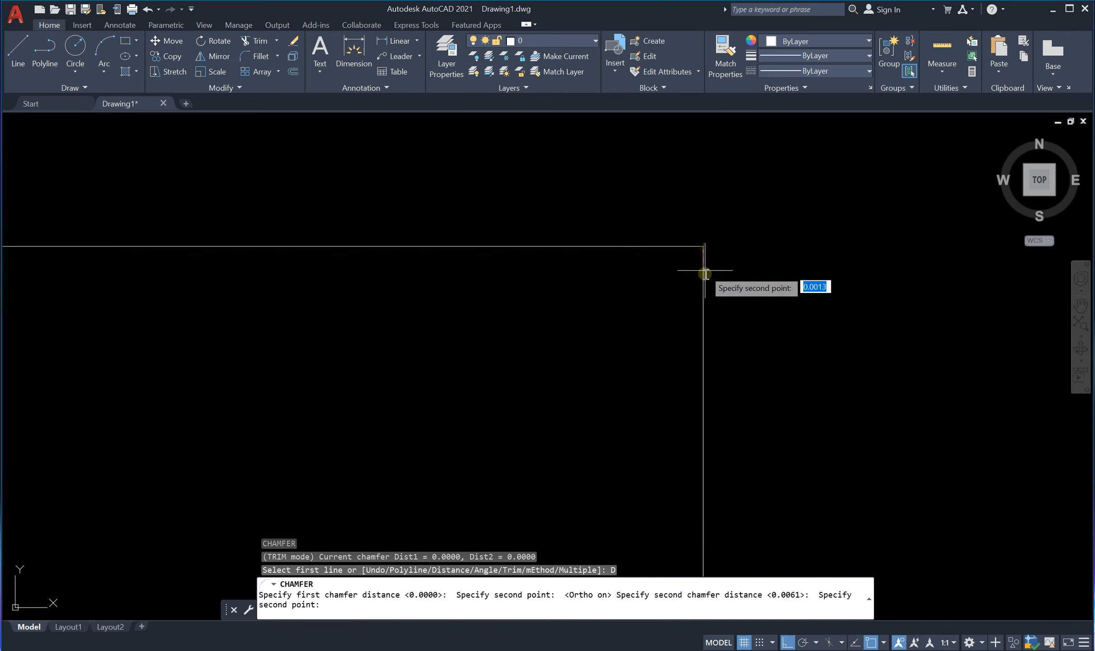
left_click(702, 315)
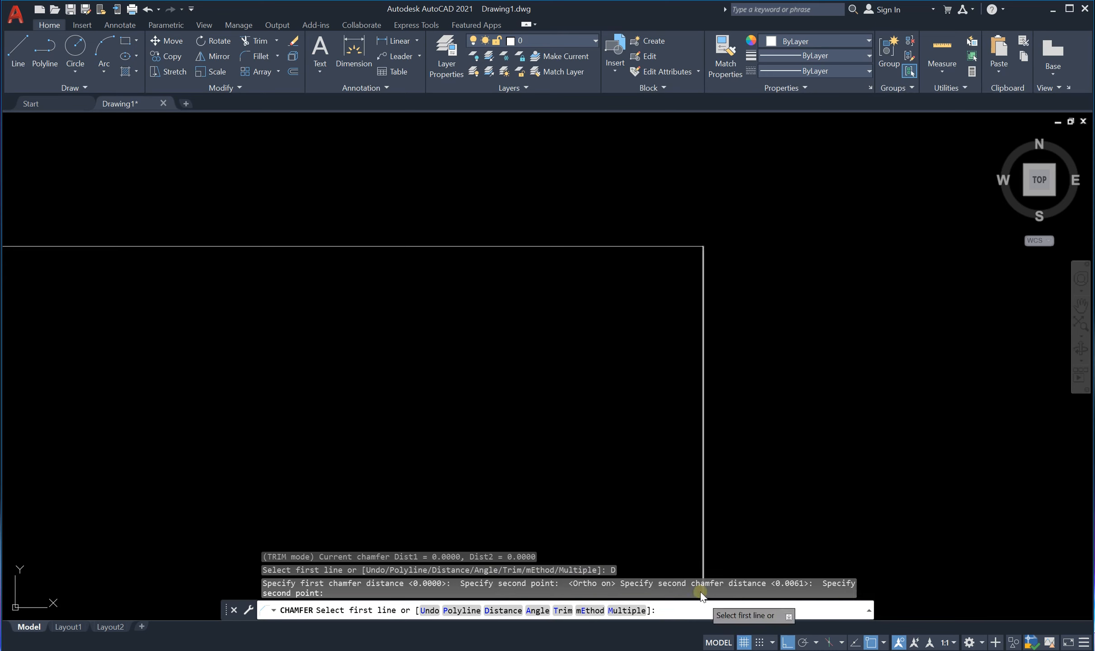
Step: Enlarge the command history to review the chamfer distance entries, and shrink it again
scroll(560, 605, "down", 2)
left_click_drag(527, 601, 516, 490)
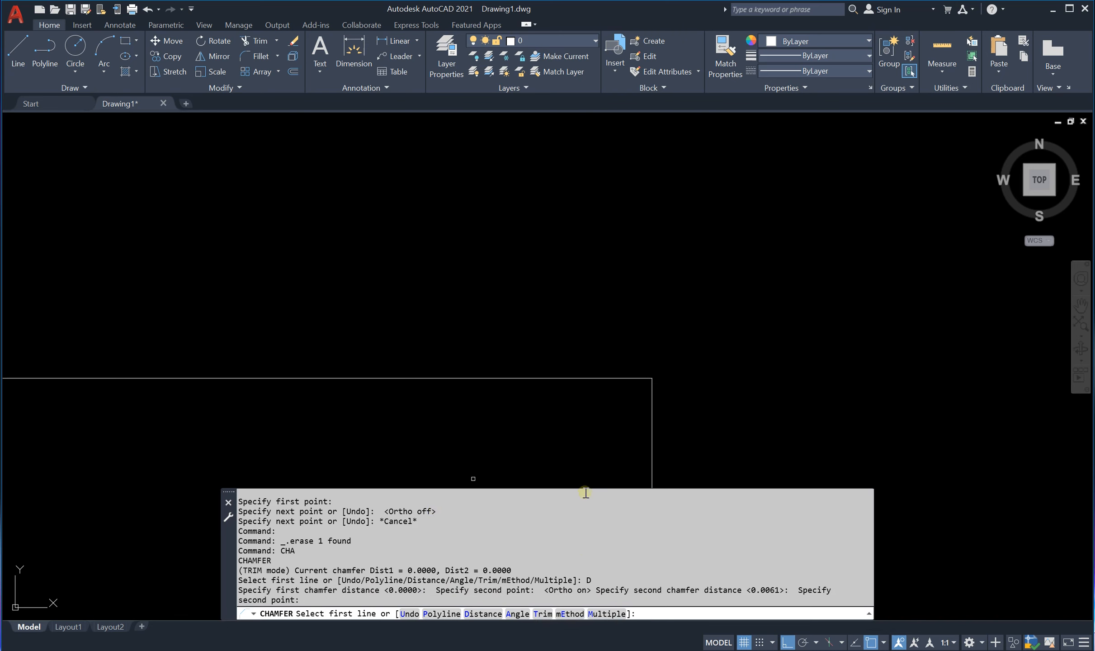
left_click_drag(585, 488, 579, 559)
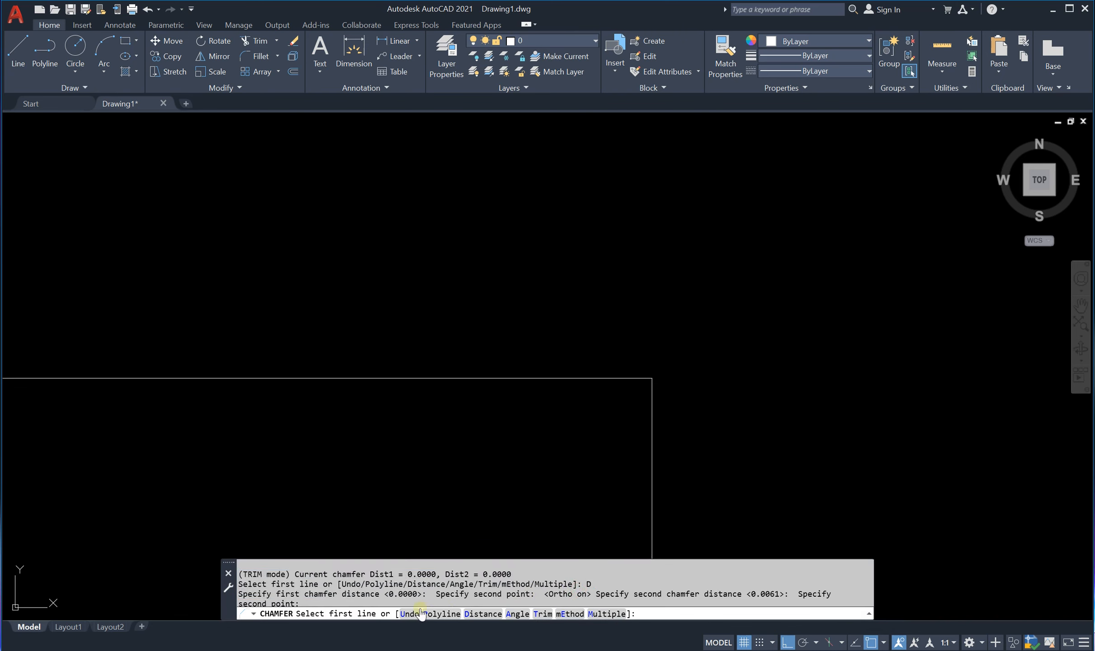
Step: Apply the chamfer between the outline's first horizontal line and the adjoining vertical line
scroll(407, 434, "down", 4)
scroll(440, 431, "up", 5)
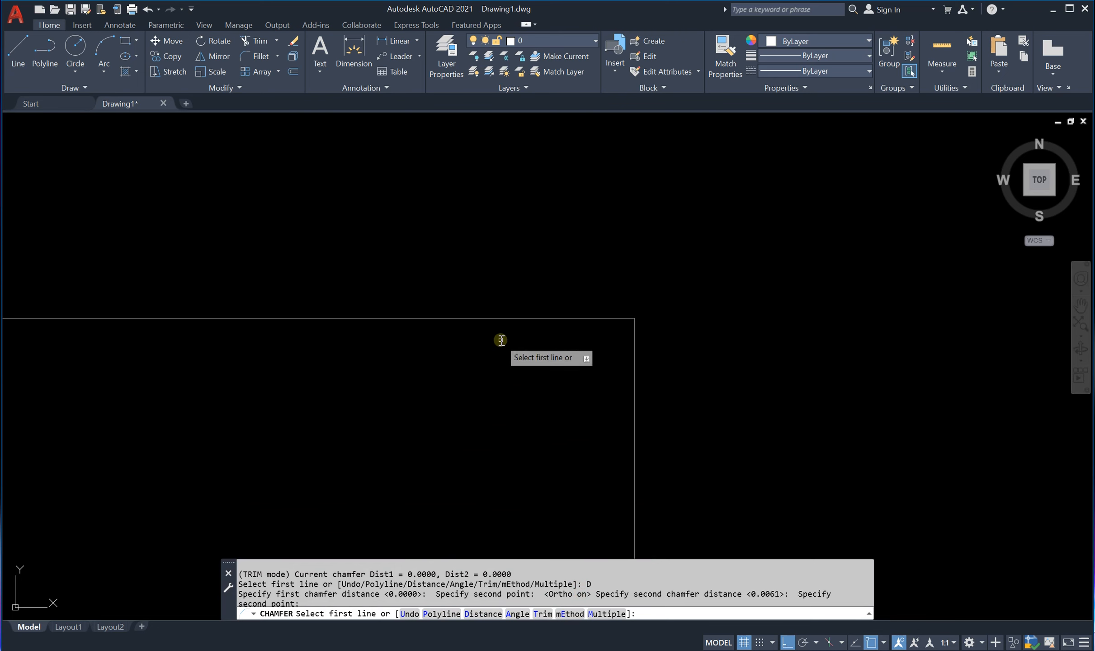
left_click(497, 318)
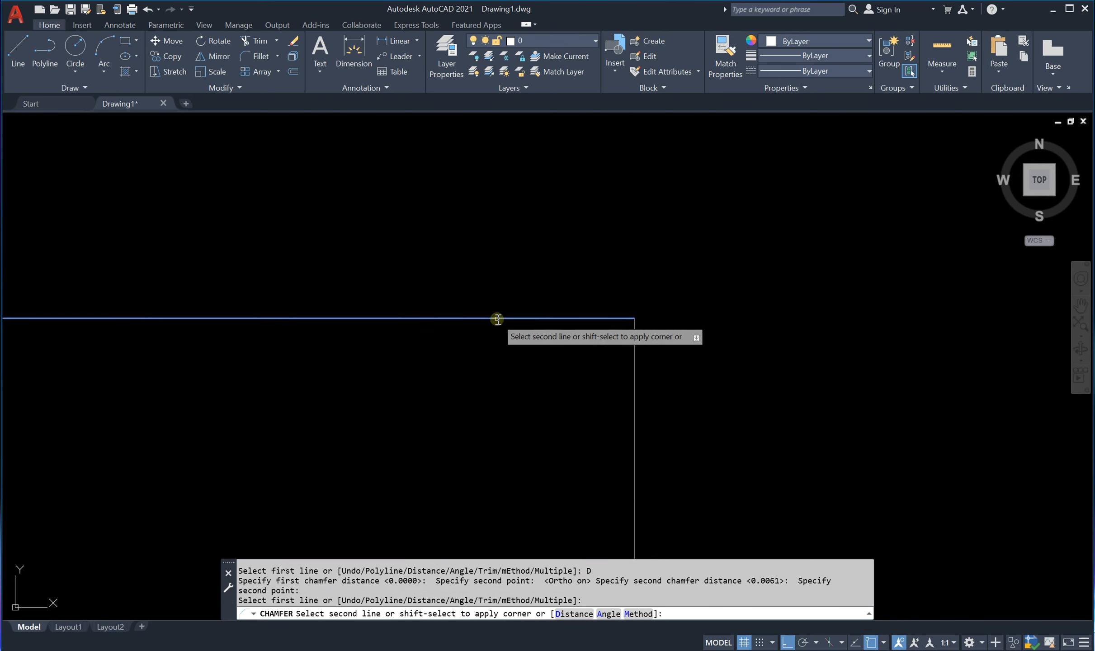
left_click(633, 381)
scroll(508, 396, "down", 5)
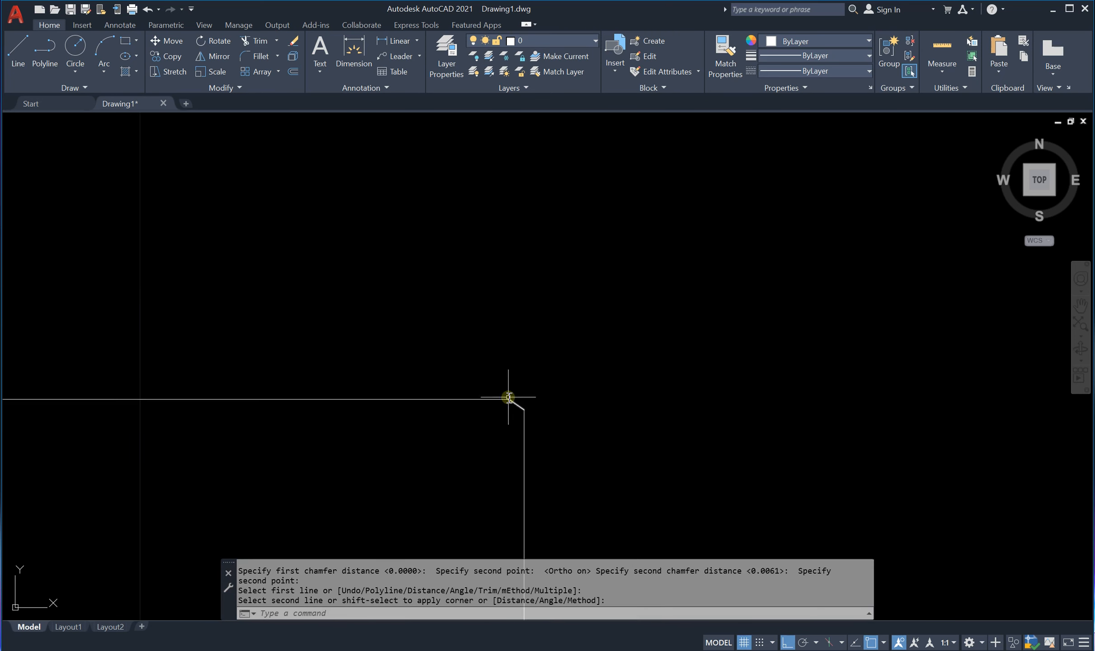
Step: Examine the chamfer at the corner between the outline's first horizontal line and the adjoining vertical line
scroll(534, 373, "down", 5)
scroll(524, 397, "up", 9)
scroll(535, 277, "up", 10)
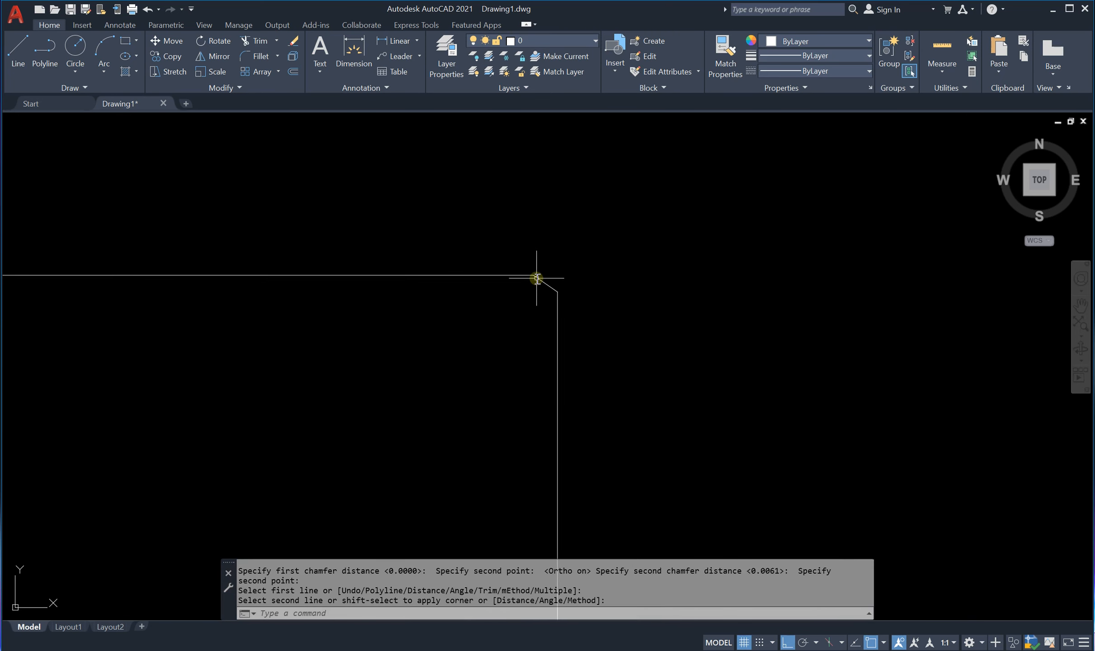
scroll(536, 278, "down", 3)
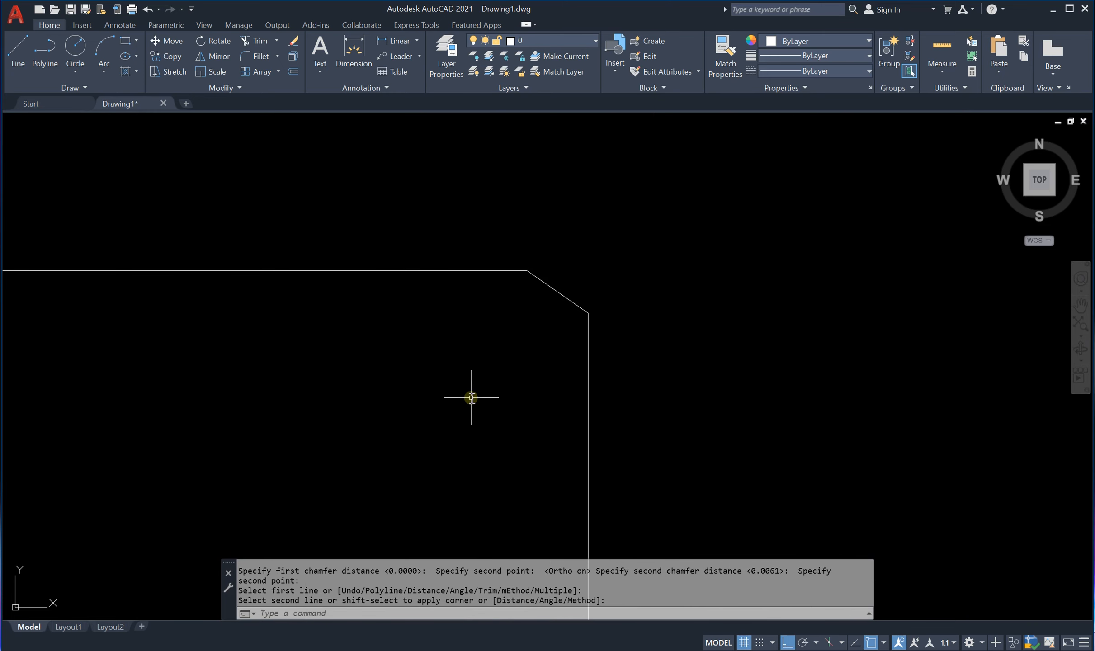
scroll(448, 366, "down", 8)
scroll(493, 338, "up", 6)
scroll(465, 372, "down", 6)
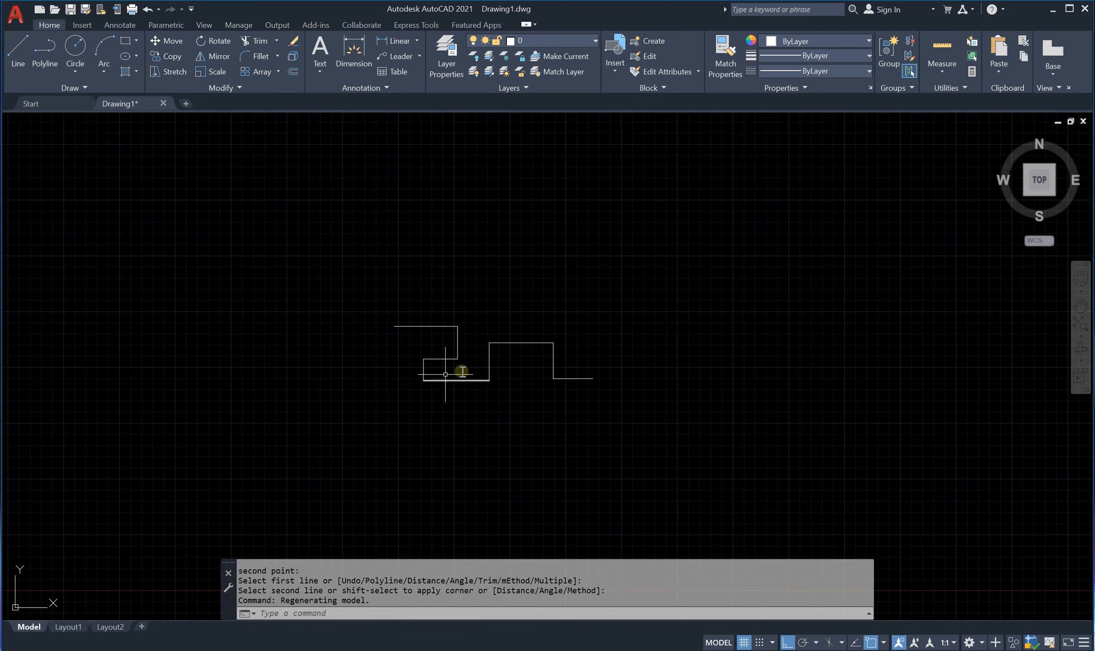
scroll(479, 354, "up", 6)
scroll(488, 323, "down", 4)
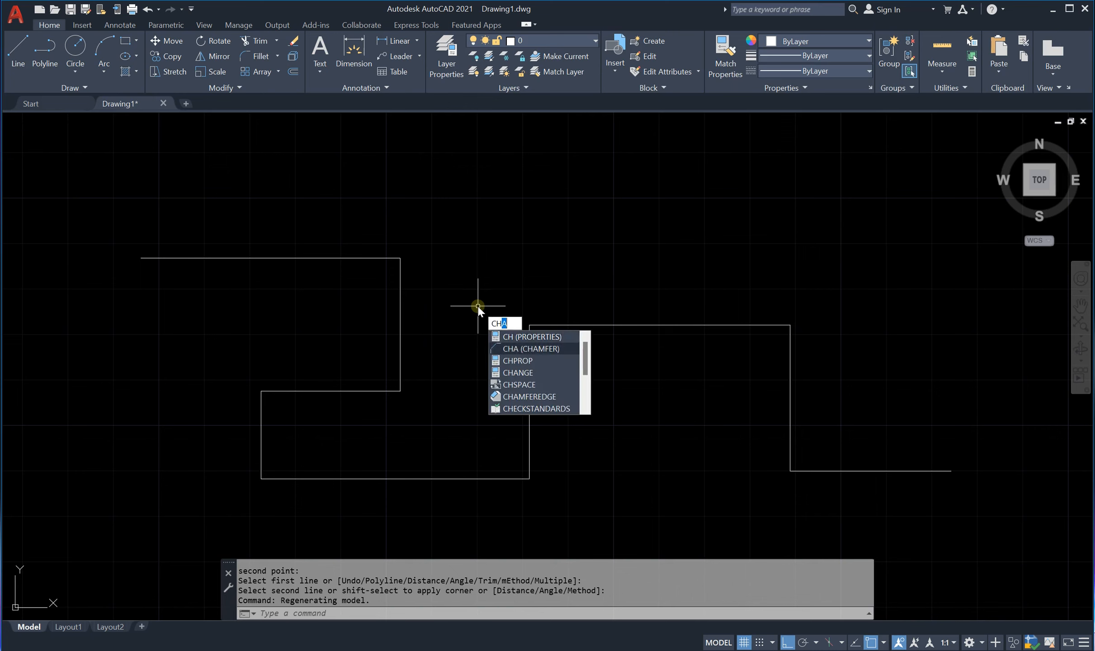
Step: Chamfer three corners with the Multiple option: the first upper corner, the end of the second horizontal line, and the lower corner before the raised section
key("Return")
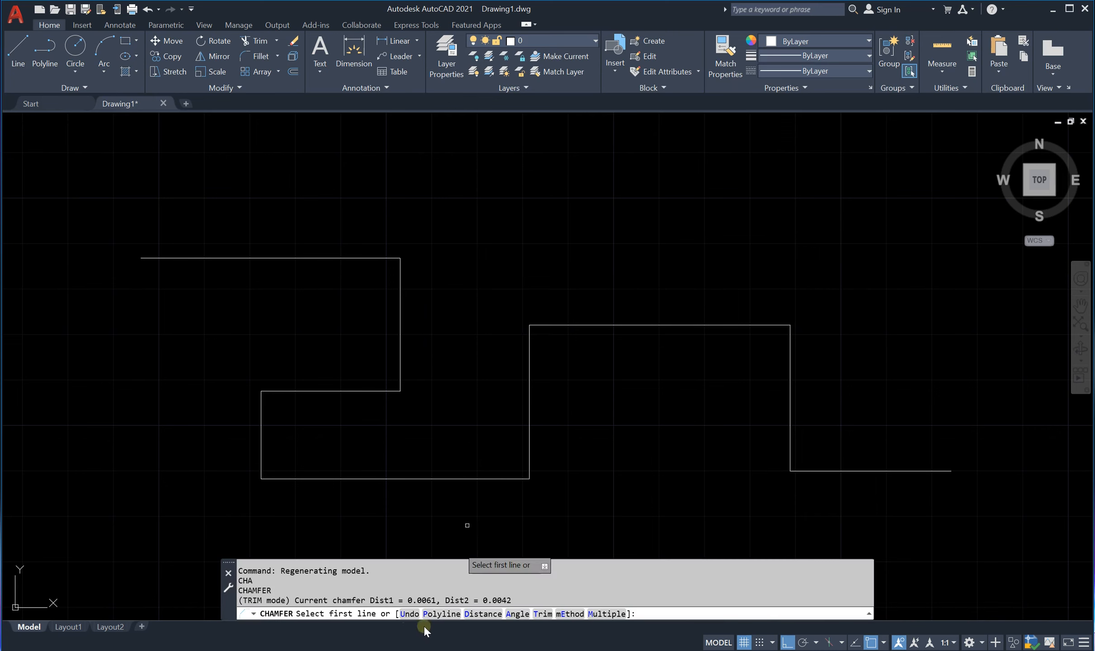
left_click(600, 614)
left_click(367, 258)
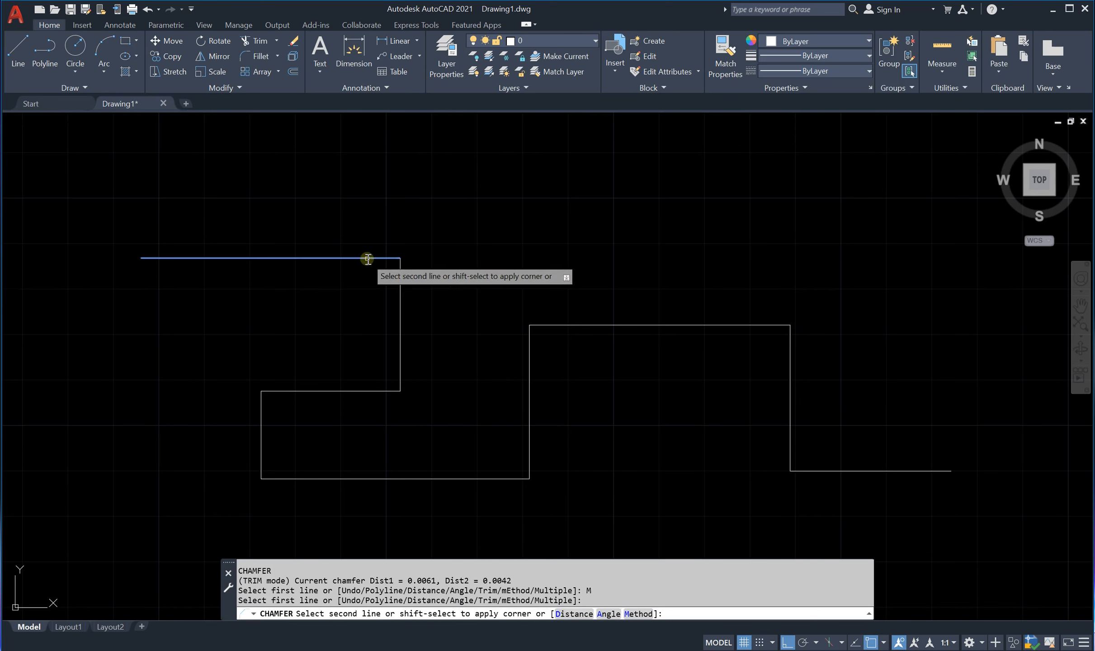
left_click(399, 275)
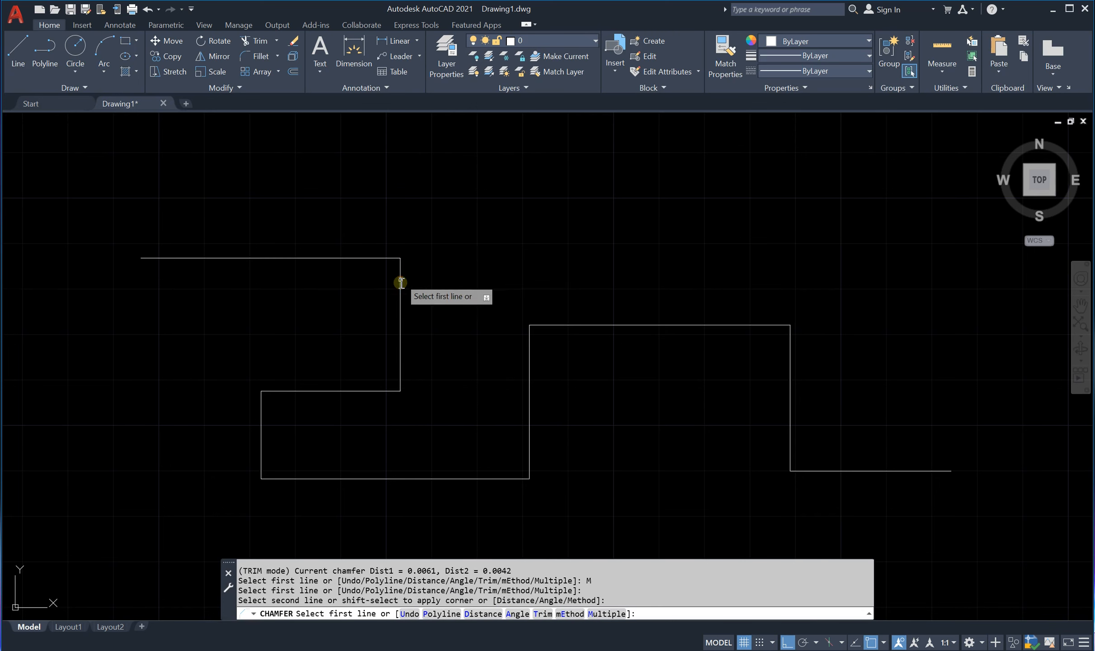
left_click(296, 396)
left_click(289, 391)
left_click(260, 407)
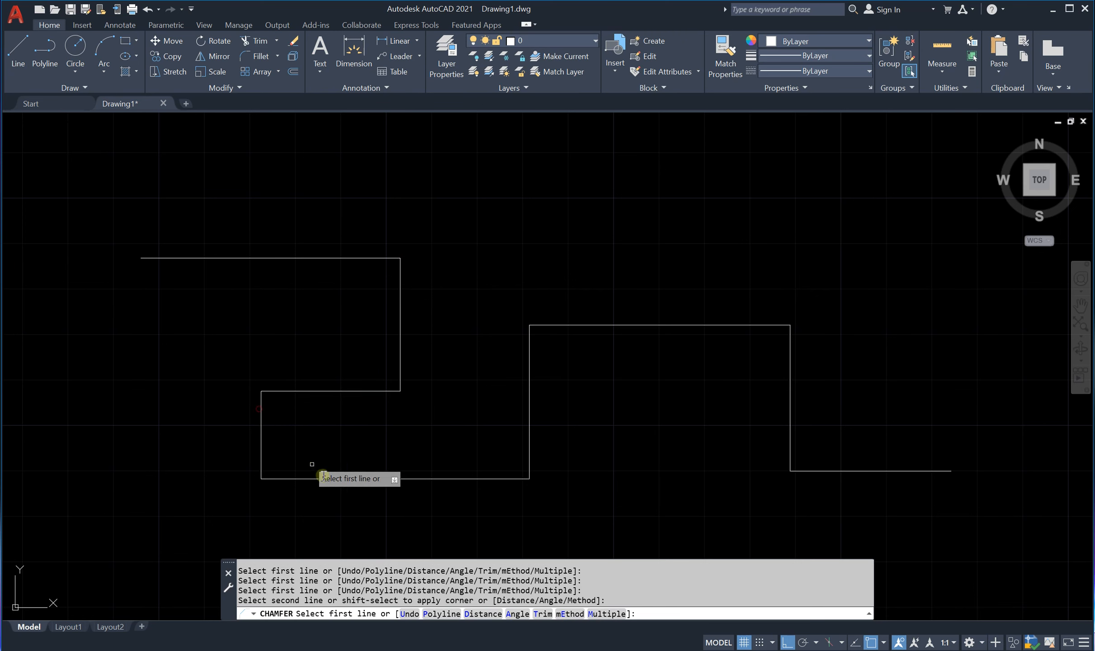
left_click(500, 478)
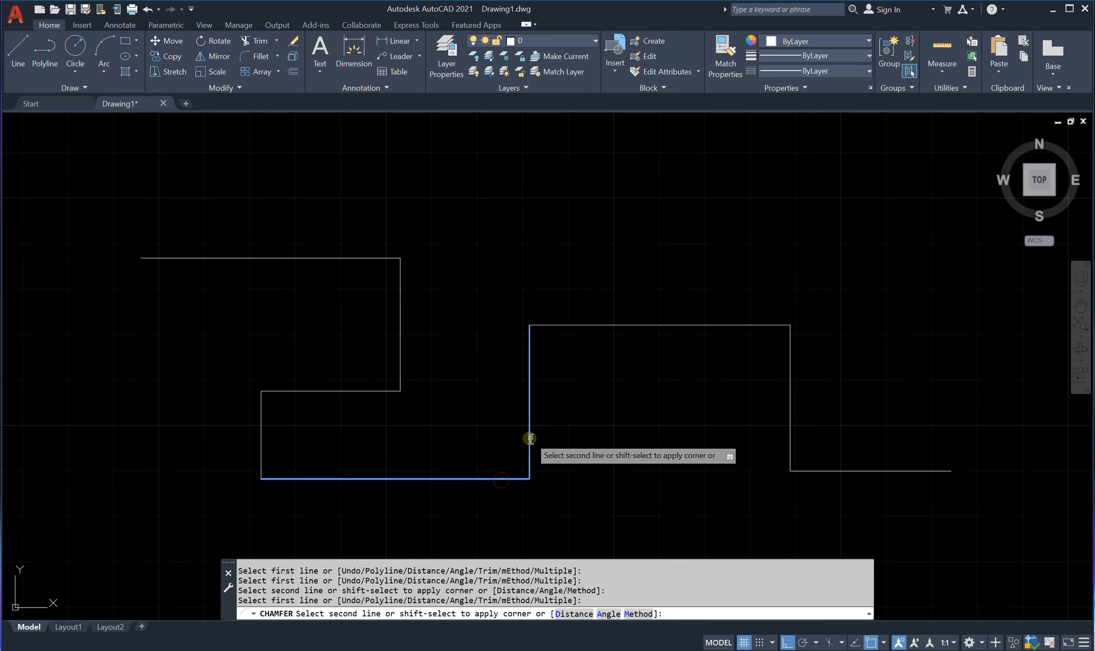
left_click(531, 438)
Step: Inspect the newly chamfered corners of the stepped outline one after another
scroll(384, 249, "up", 5)
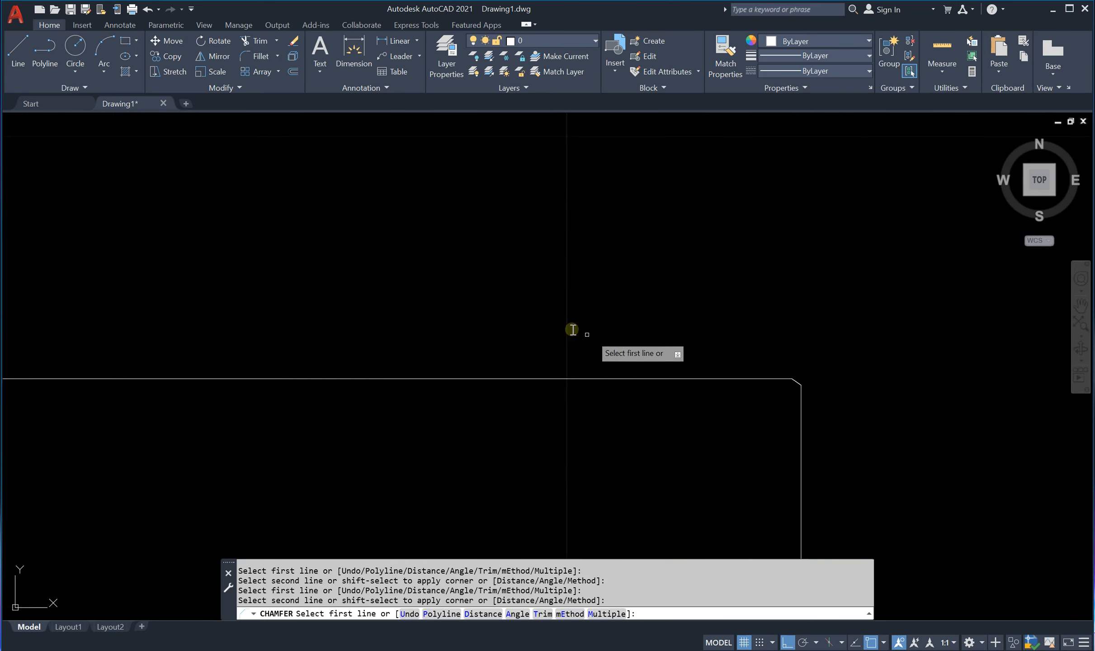
scroll(660, 350, "up", 10)
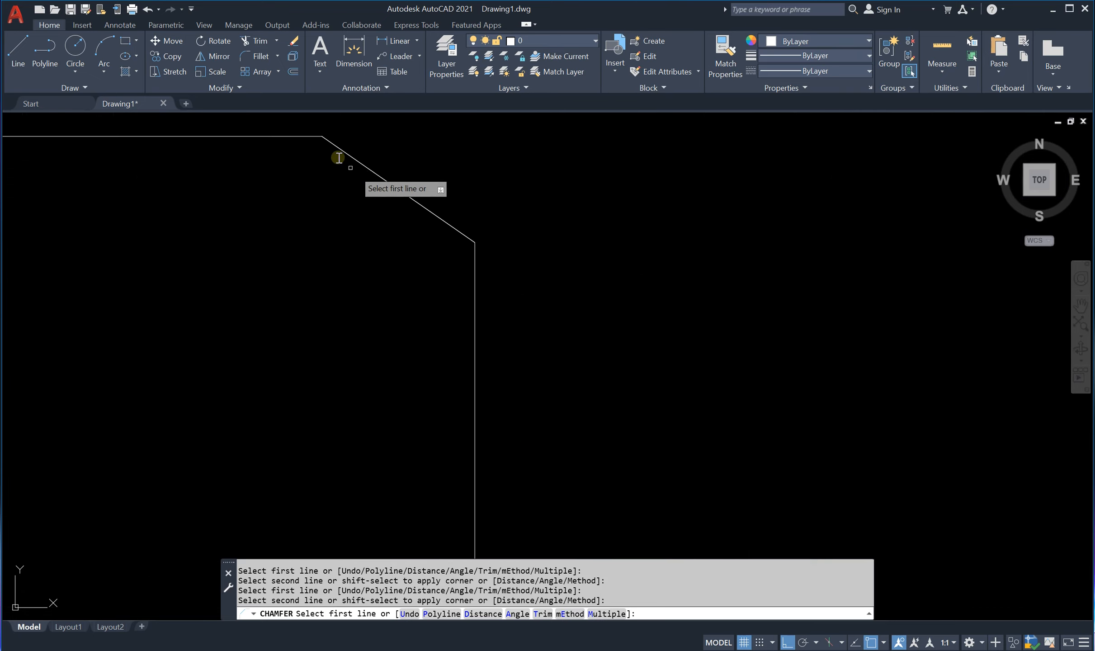
scroll(565, 160, "down", 8)
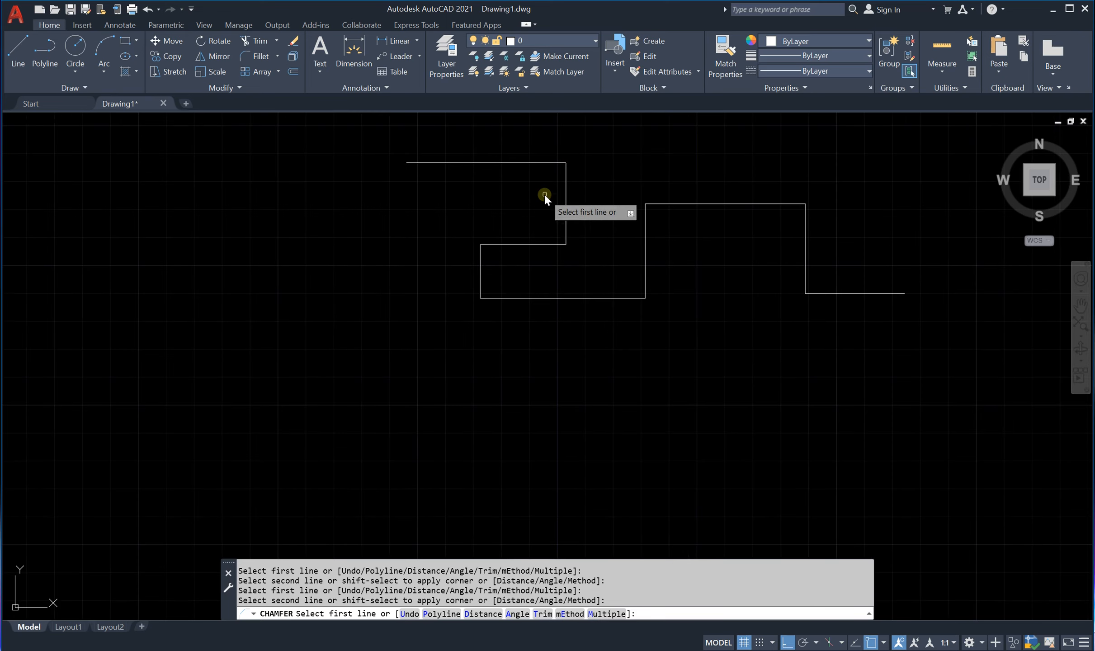
scroll(481, 250, "up", 5)
scroll(567, 201, "up", 7)
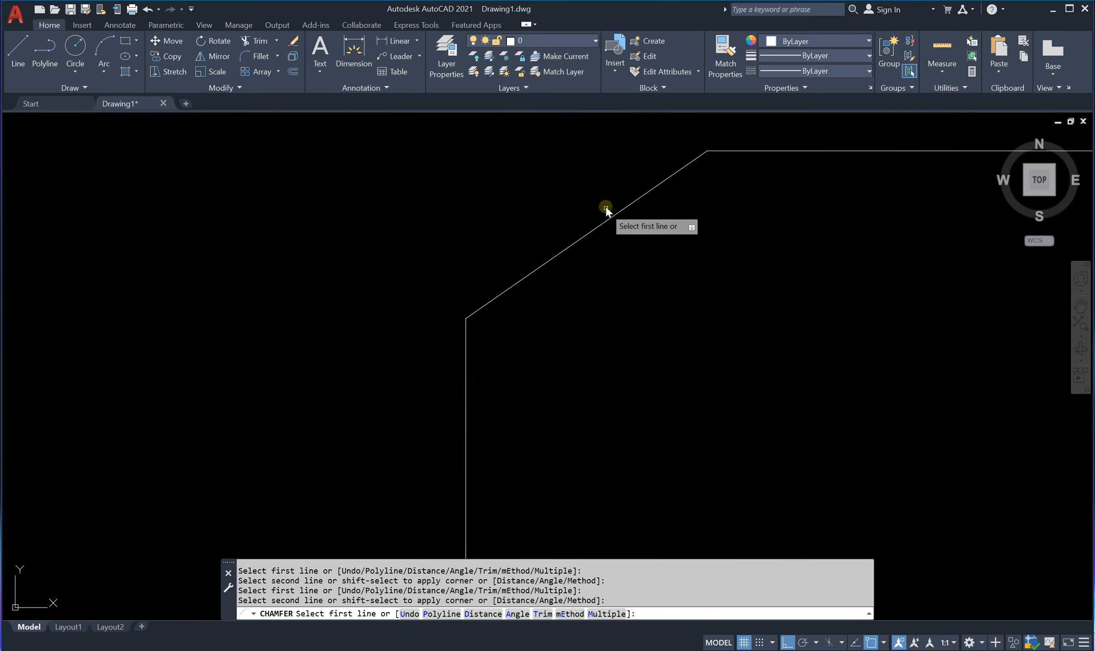
scroll(588, 210, "down", 8)
scroll(724, 260, "up", 7)
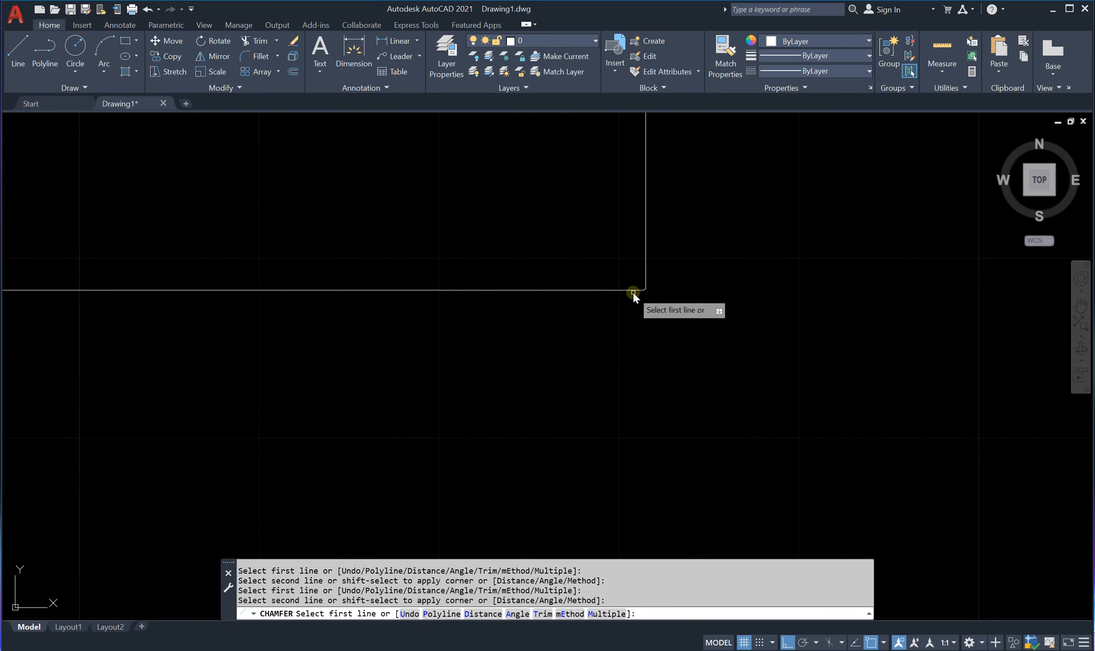
scroll(632, 293, "up", 8)
scroll(646, 273, "down", 8)
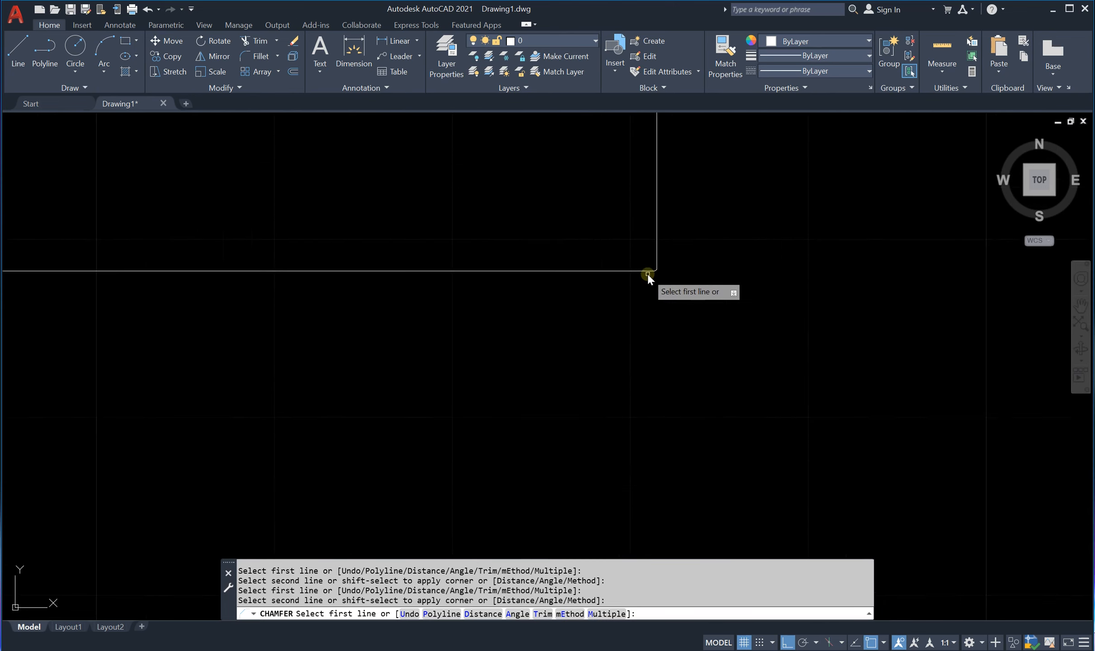
scroll(647, 273, "down", 6)
Step: Chamfer the upper corner where the raised section's first vertical line meets its horizontal line
scroll(664, 204, "up", 8)
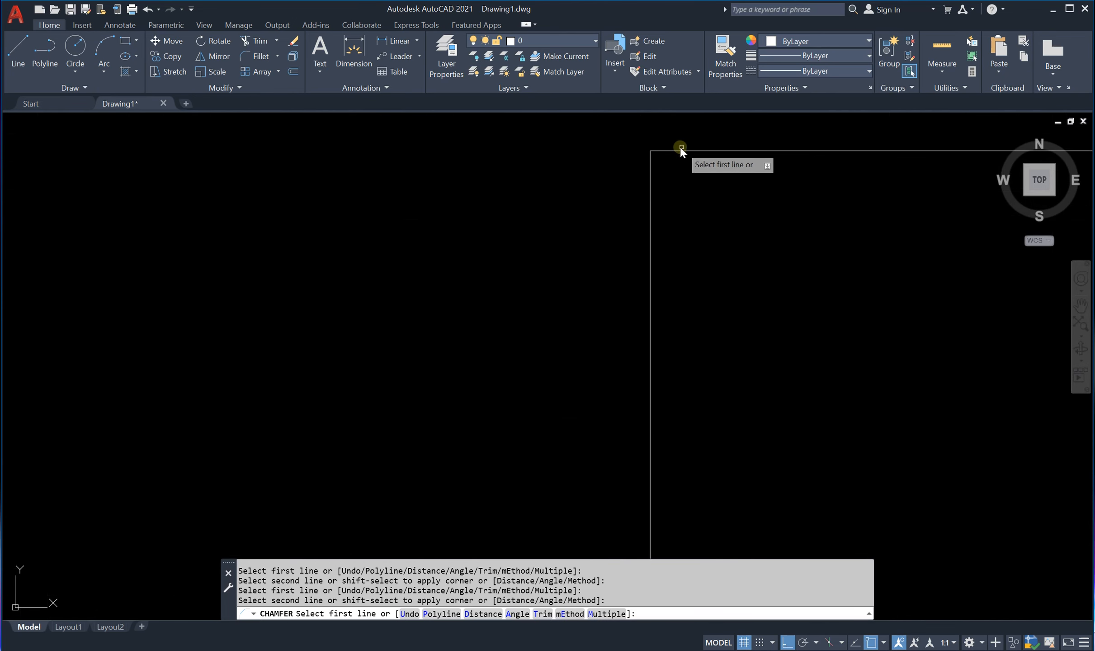
scroll(653, 143, "up", 4)
scroll(649, 177, "up", 5)
scroll(584, 232, "up", 5)
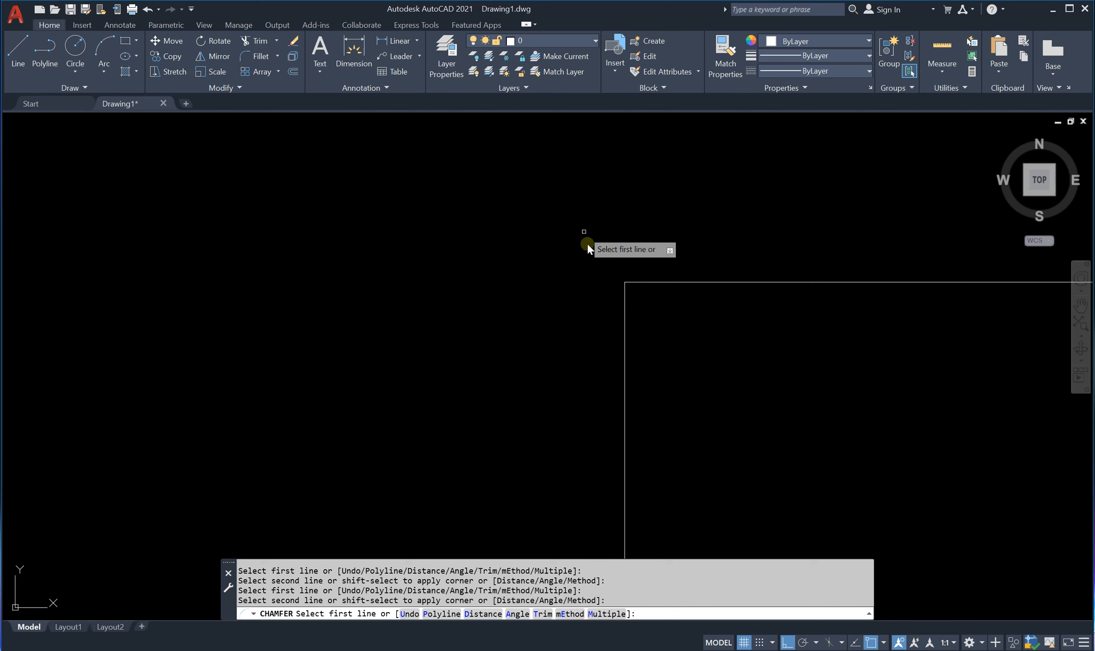
left_click(656, 283)
left_click(625, 329)
Step: Compare the chamfer on the raised section with the one at the outline's first upper corner
scroll(497, 209, "down", 8)
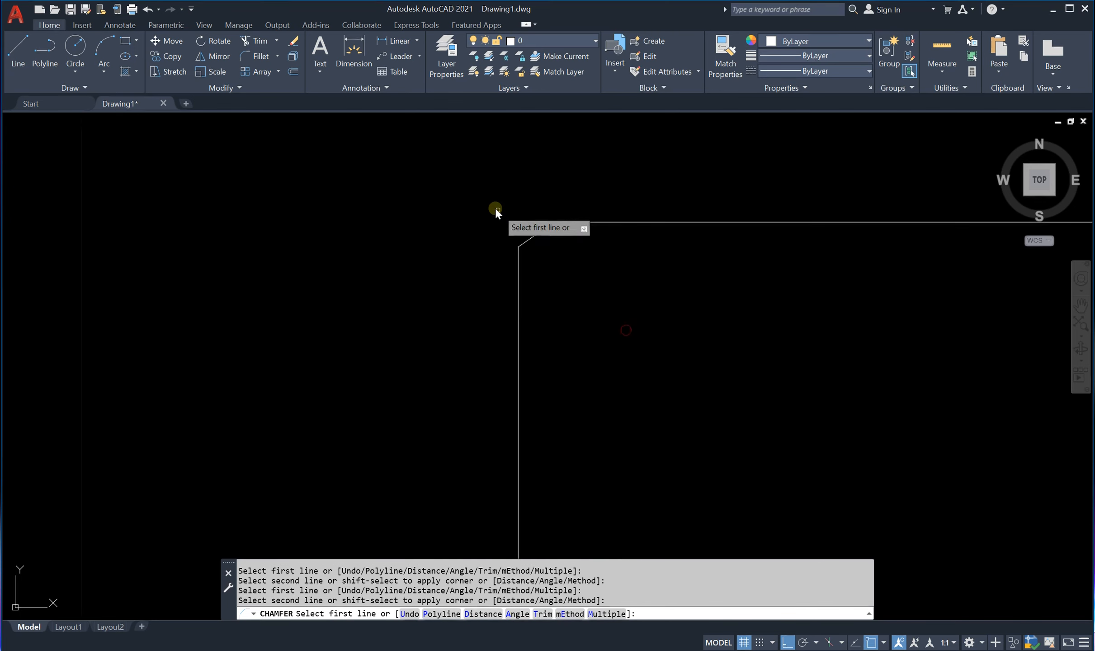
scroll(504, 217, "down", 8)
scroll(416, 213, "up", 8)
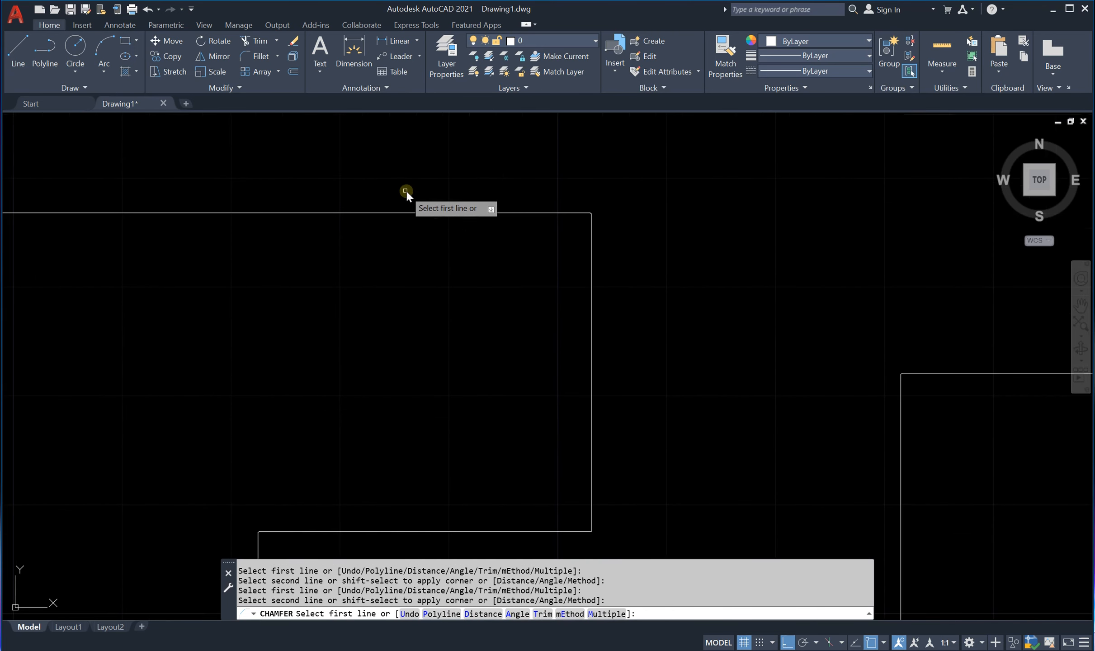
scroll(420, 188, "down", 8)
scroll(445, 188, "up", 9)
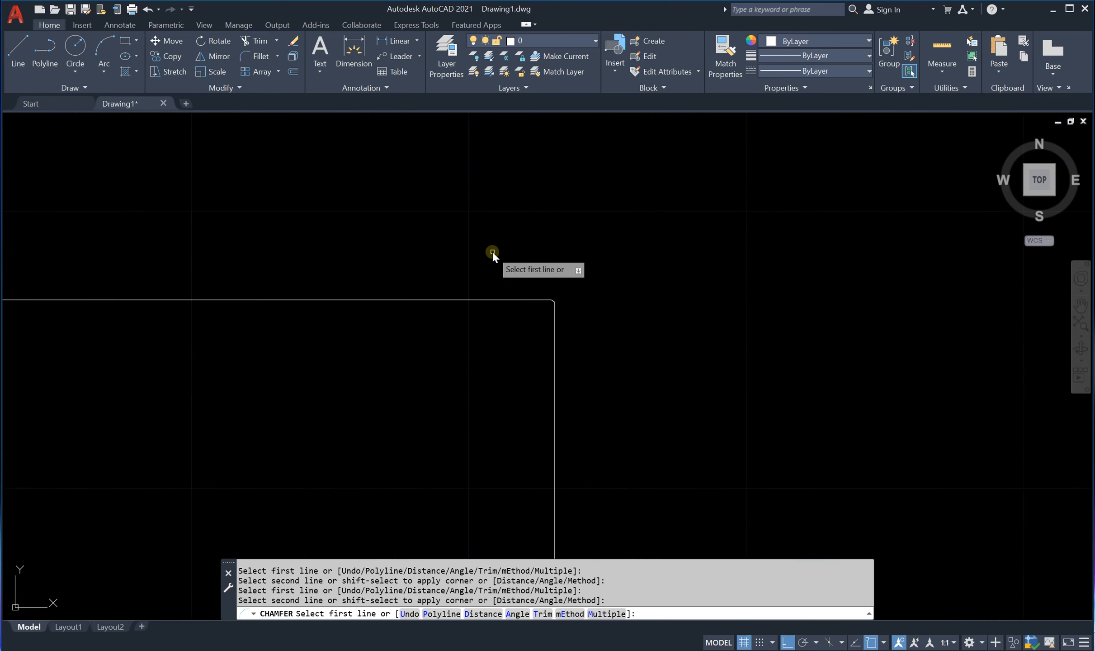
scroll(511, 242, "up", 4)
scroll(512, 241, "down", 6)
scroll(504, 270, "up", 4)
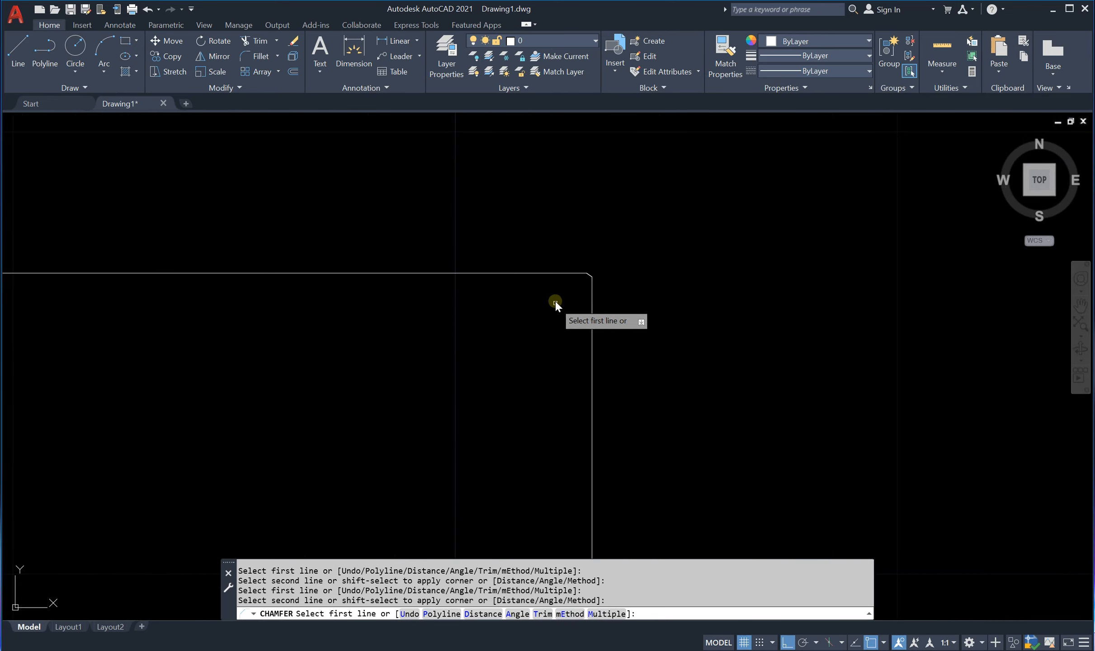
Step: Undo the Multiple chamfers on the outline and leave the Chamfer command
key("ctrl+z")
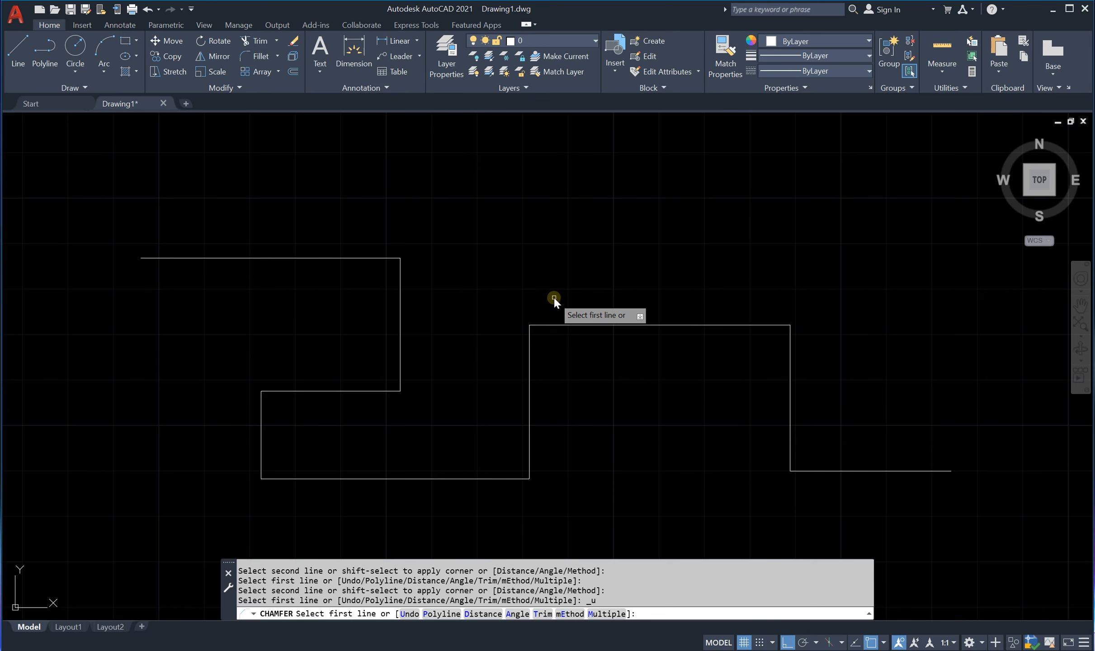
key("ctrl+z")
key("ctrl+z")
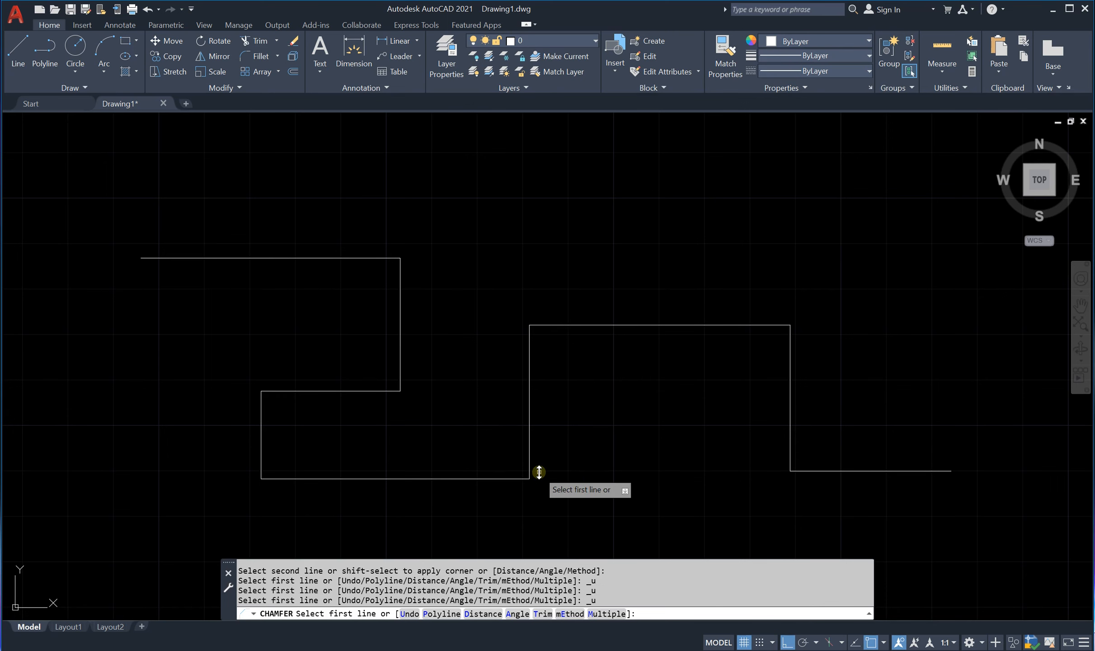
key("Escape")
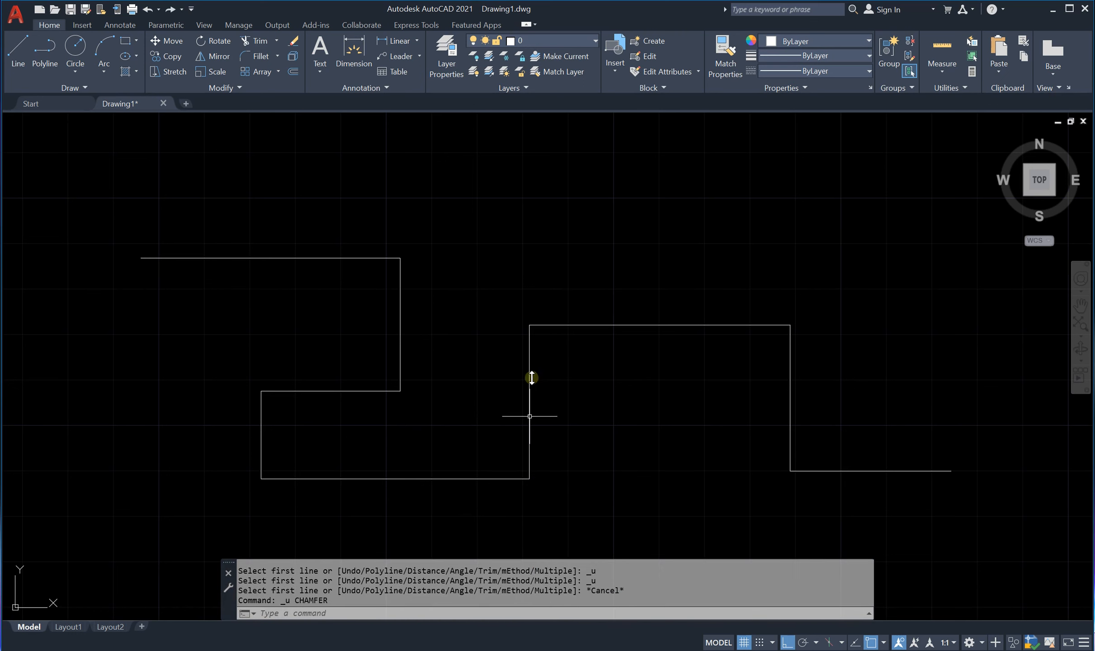
scroll(532, 378, "up", 5)
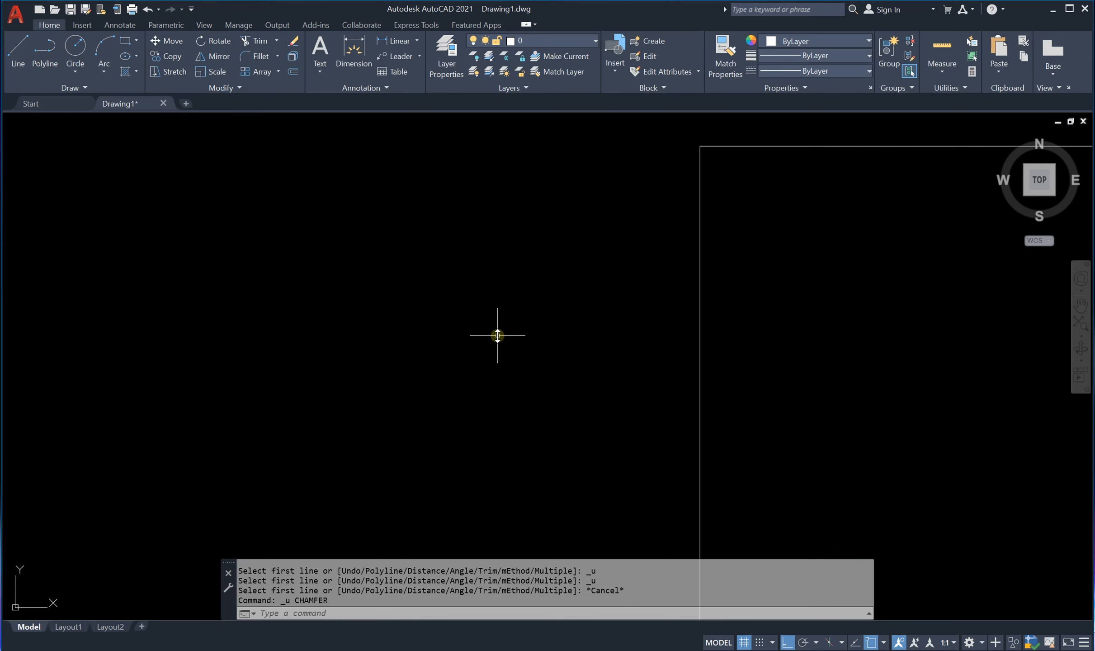
scroll(583, 335, "down", 5)
scroll(484, 278, "up", 5)
scroll(435, 323, "down", 5)
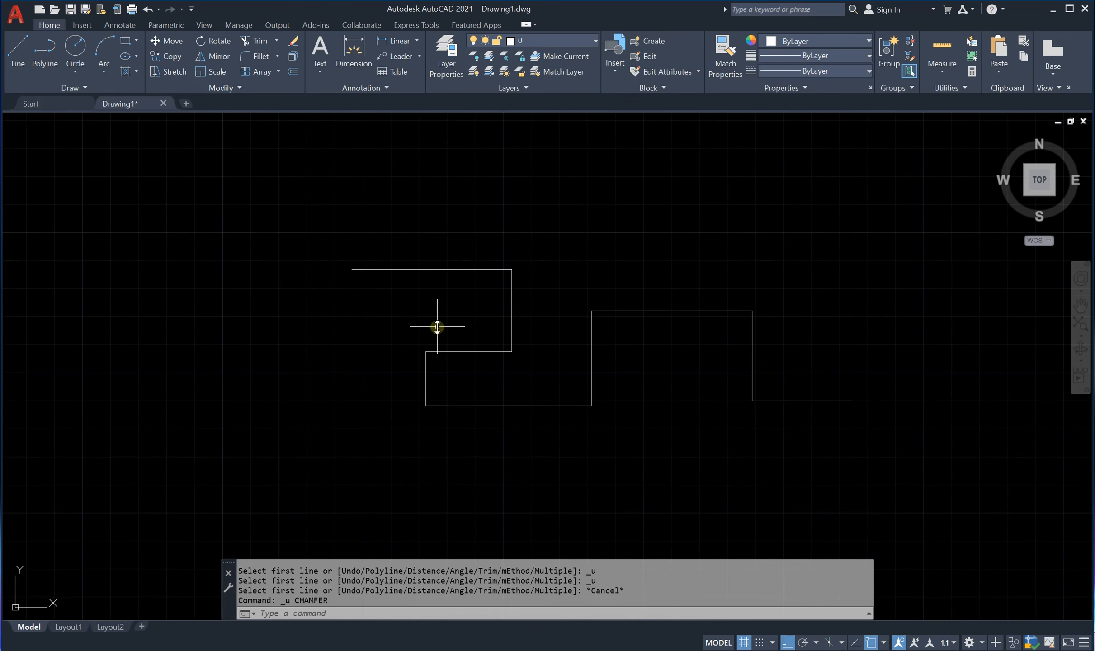
scroll(445, 353, "up", 6)
scroll(454, 347, "down", 5)
Step: Start Chamfer and pick new distances from the second horizontal line's outer corner: about 0.0954 along that line, and a slightly shorter one down the vertical line
scroll(457, 339, "up", 5)
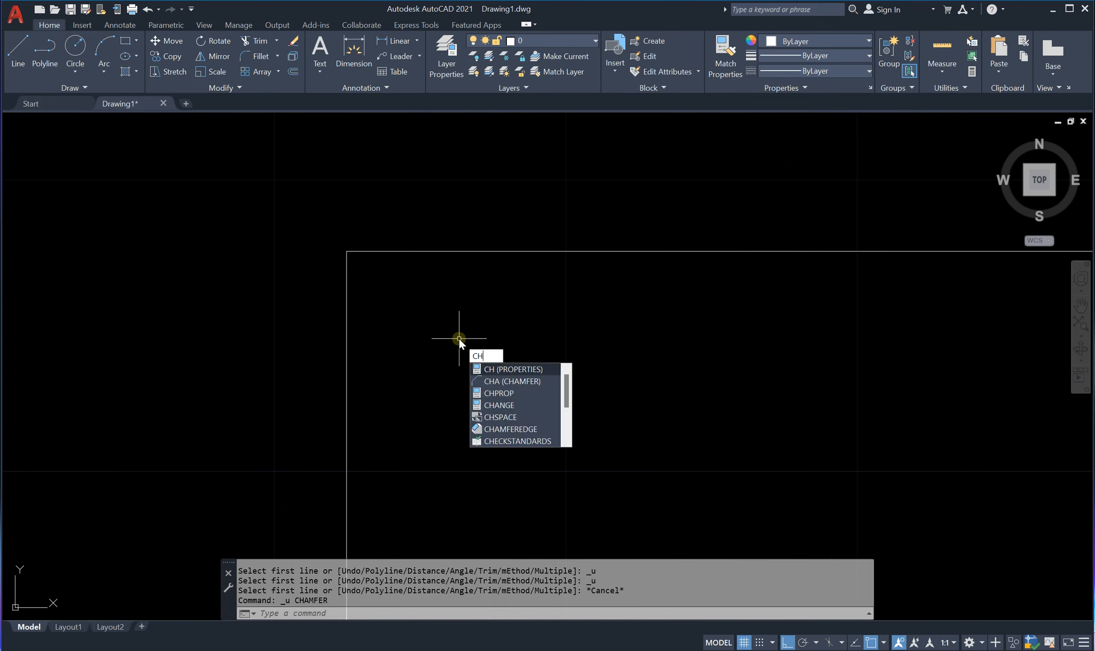
key("Return")
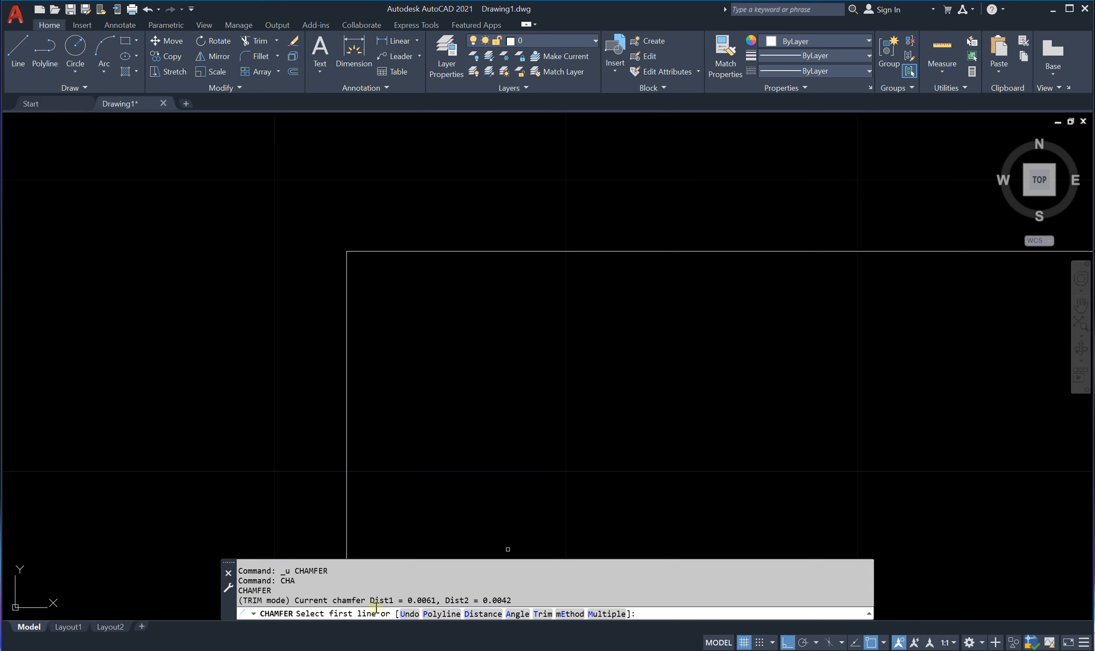
scroll(378, 237, "up", 5)
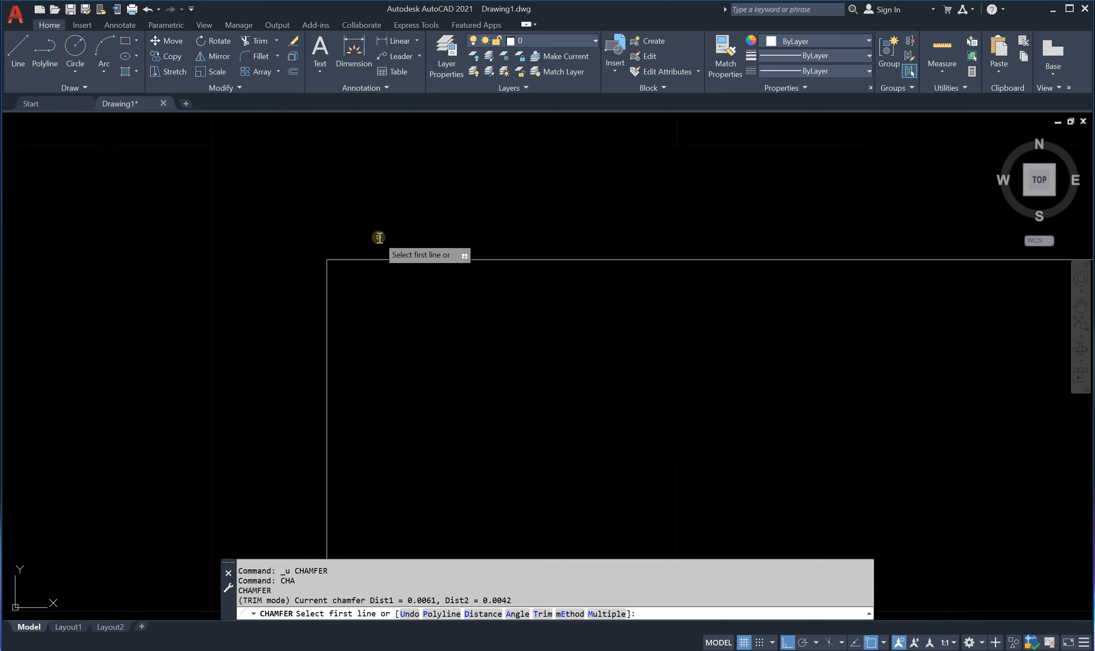
middle_click_drag(449, 227, 521, 170)
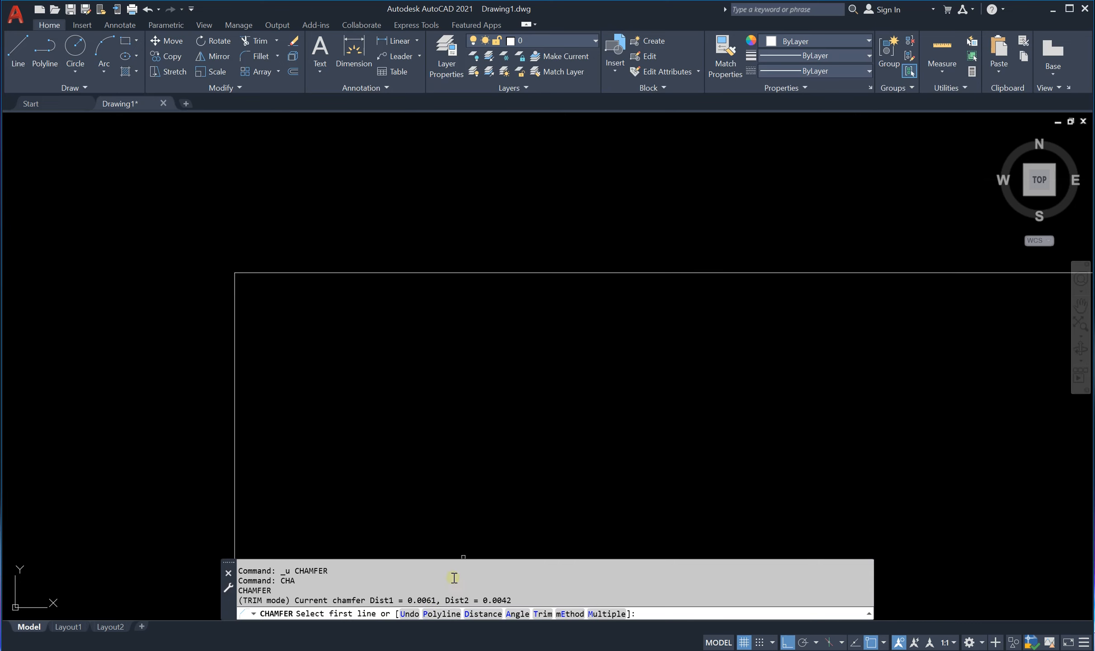
left_click(473, 614)
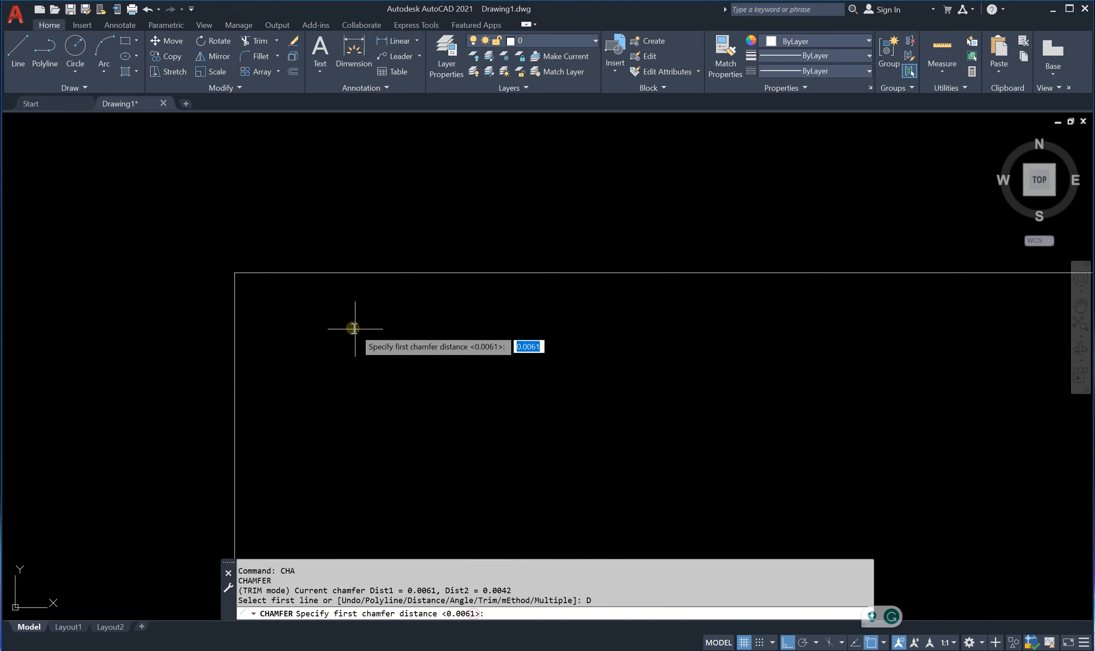
left_click(234, 273)
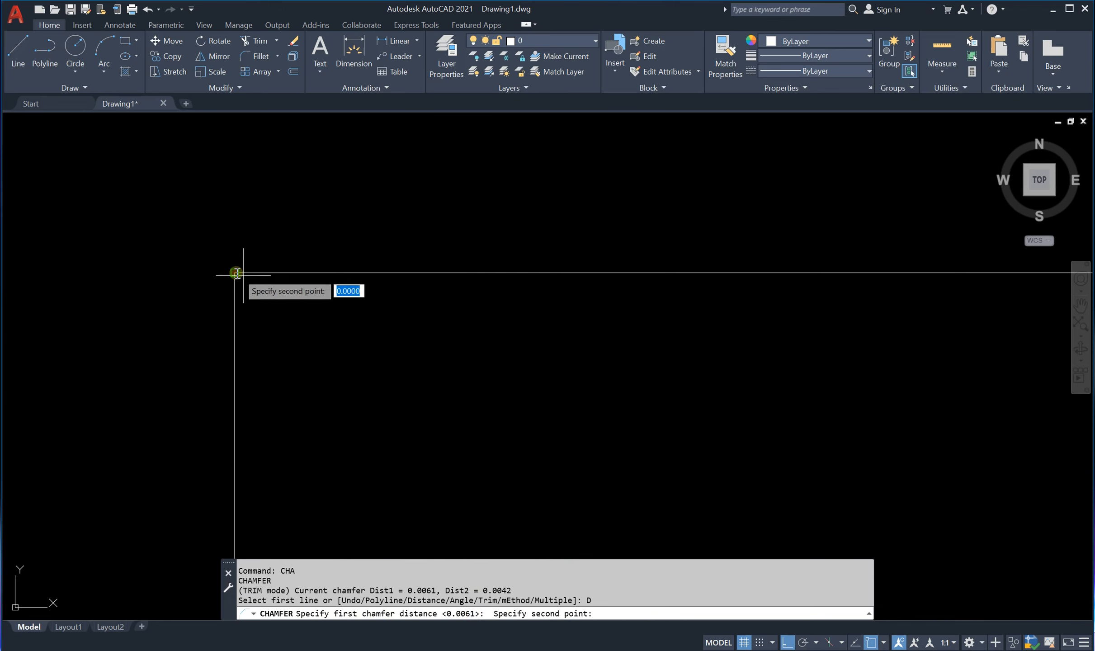
scroll(436, 275, "down", 5)
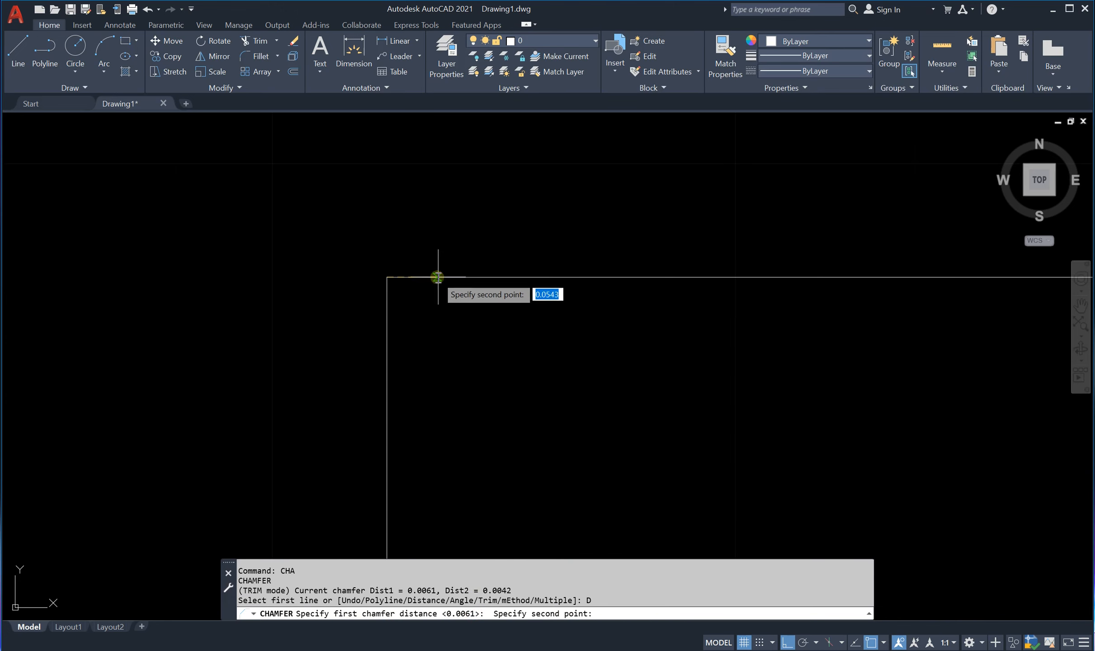
left_click(475, 276)
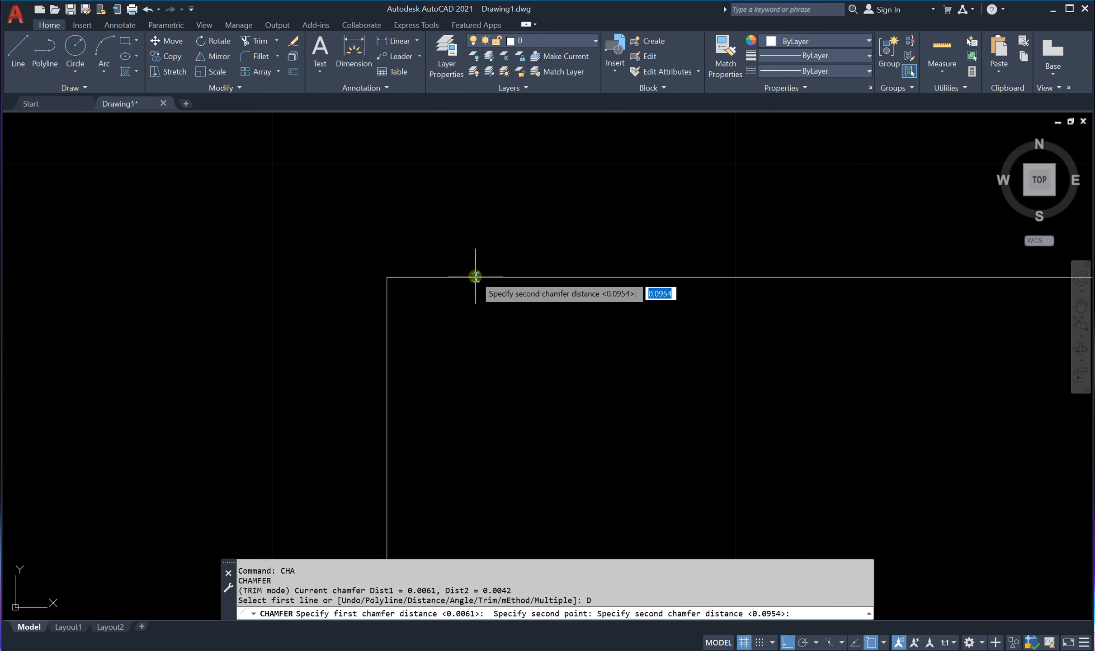
left_click(385, 277)
left_click(384, 360)
scroll(434, 331, "down", 4)
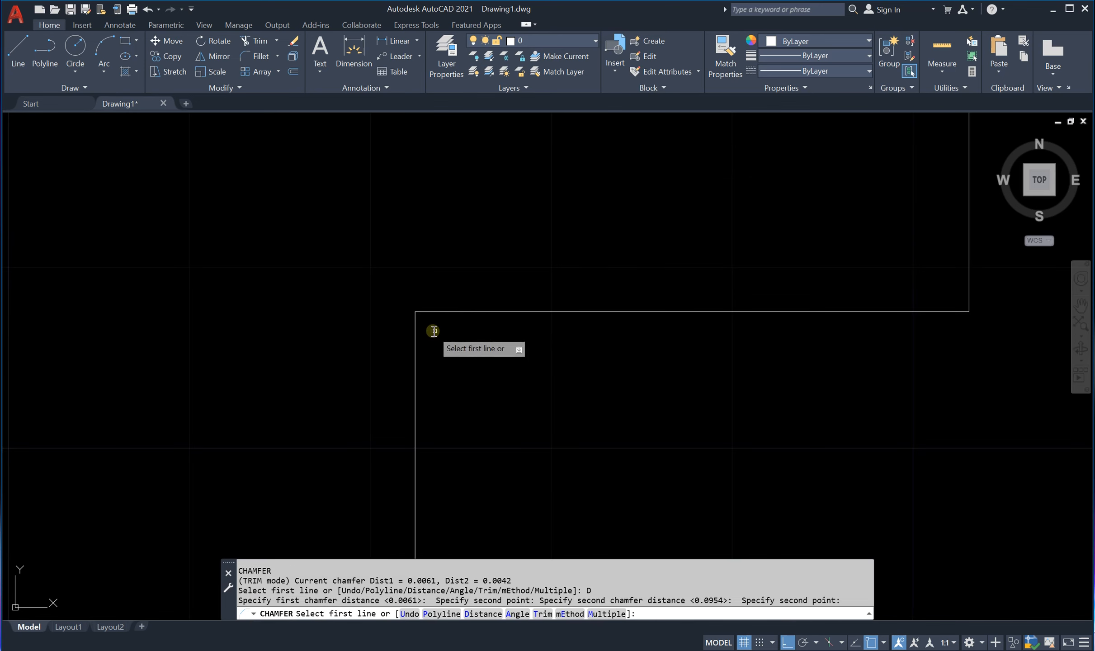
Step: Using the Multiple option, chamfer the outer corner where the second horizontal line meets the vertical line below it
scroll(434, 331, "up", 3)
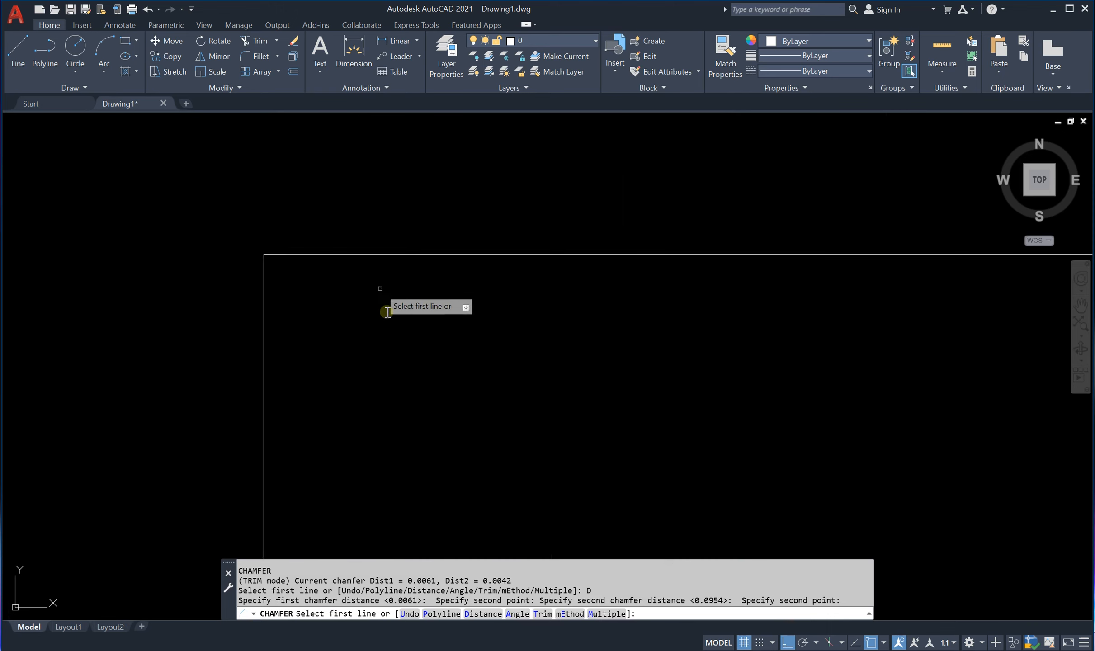
left_click(597, 614)
left_click(360, 254)
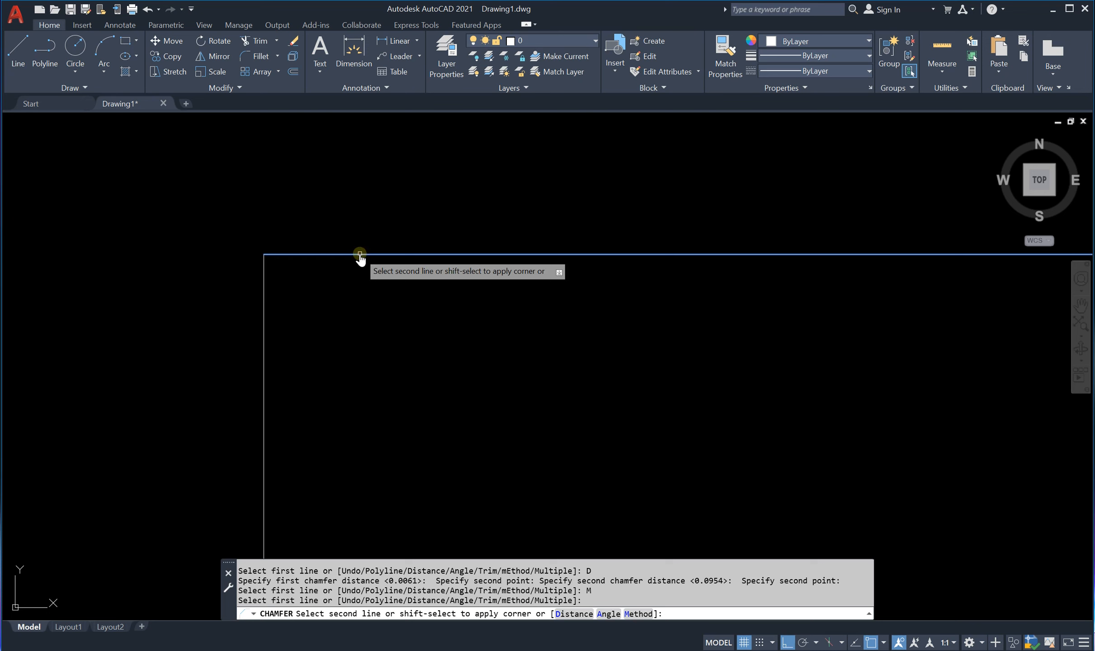
left_click(264, 320)
scroll(266, 316, "down", 6)
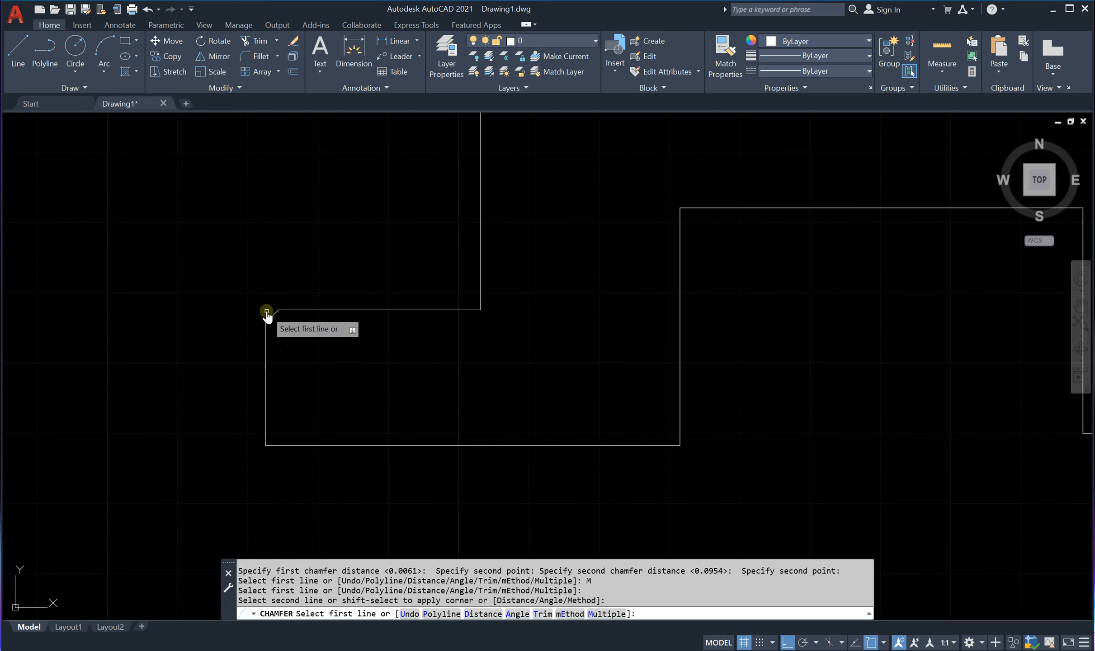
Step: Chamfer the raised section's first upper corner with the same distances, and end the Chamfer command
scroll(335, 334, "down", 3)
scroll(378, 247, "up", 3)
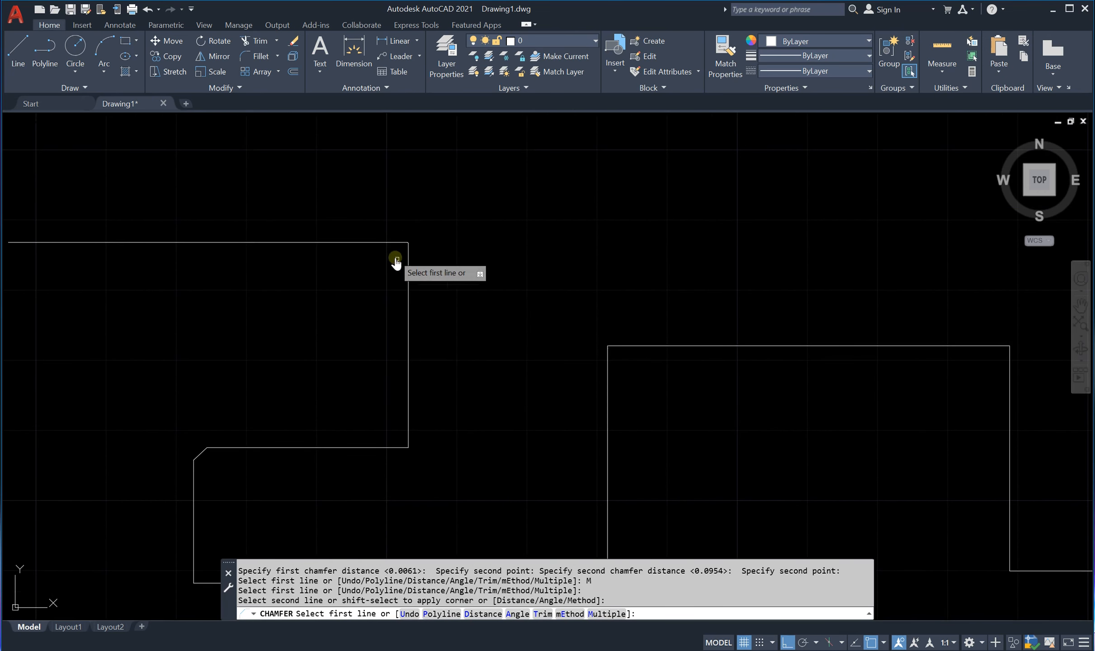
left_click(608, 392)
left_click(634, 349)
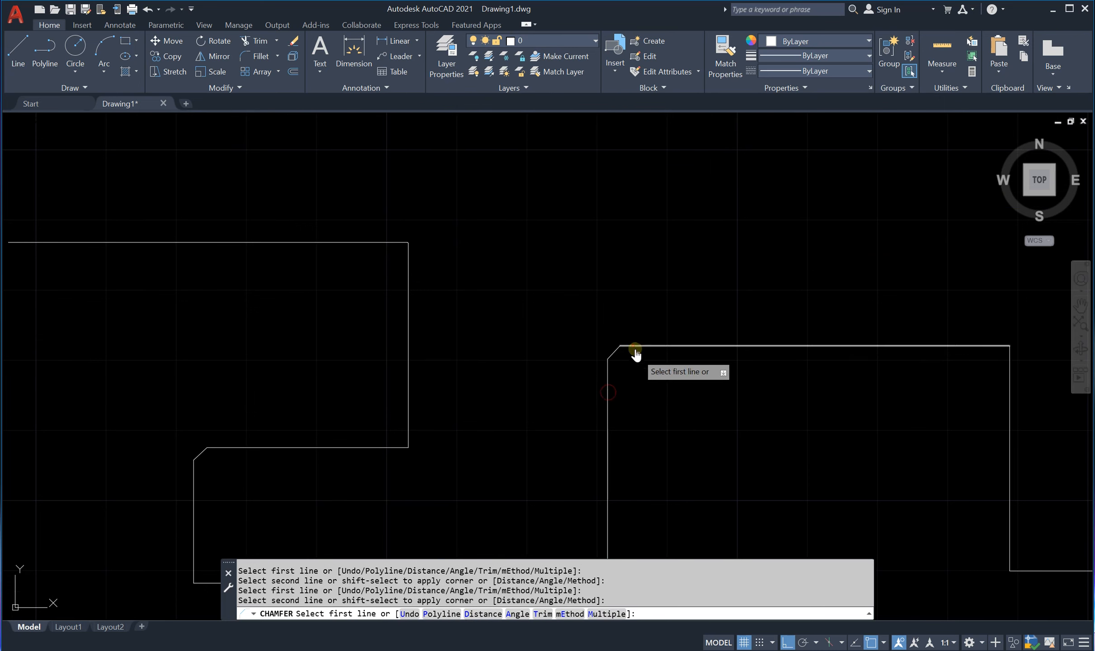
scroll(637, 351, "down", 5)
scroll(642, 350, "up", 4)
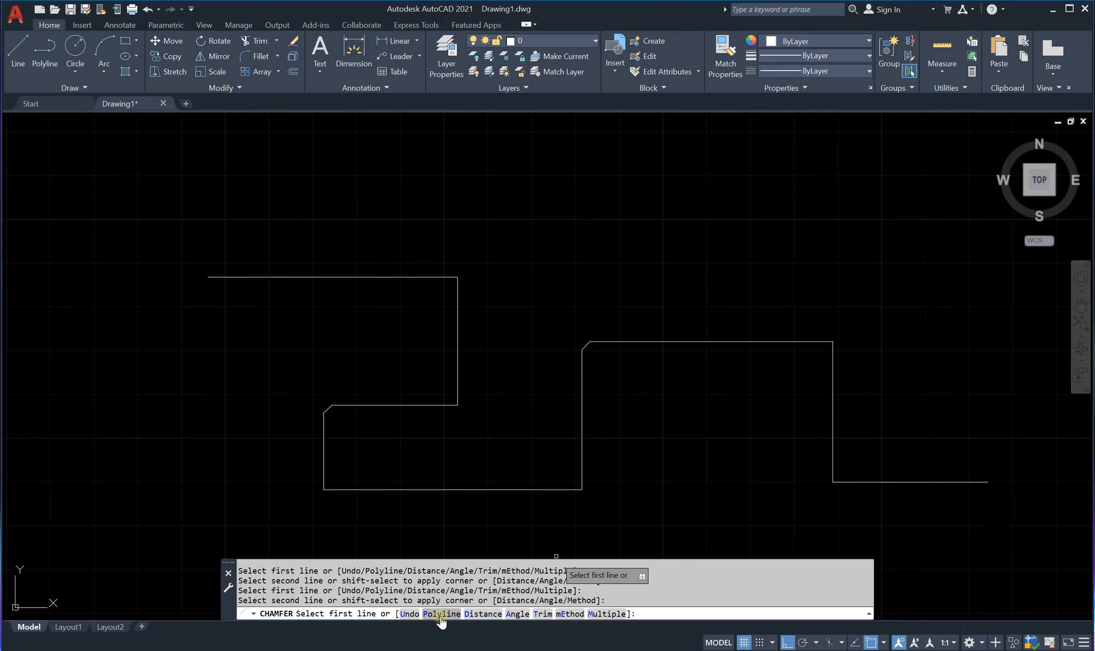
key("Escape")
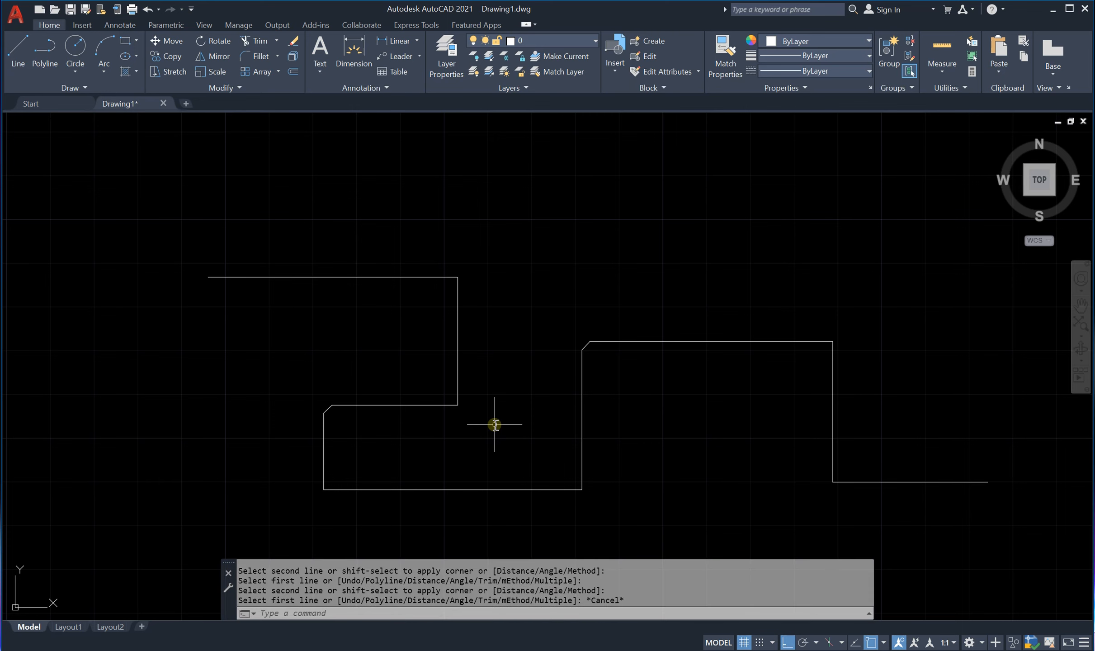
Step: Draw an open, stepped polyline of seven alternating horizontal and vertical segments above the existing outline
scroll(494, 424, "down", 4)
left_click(45, 55)
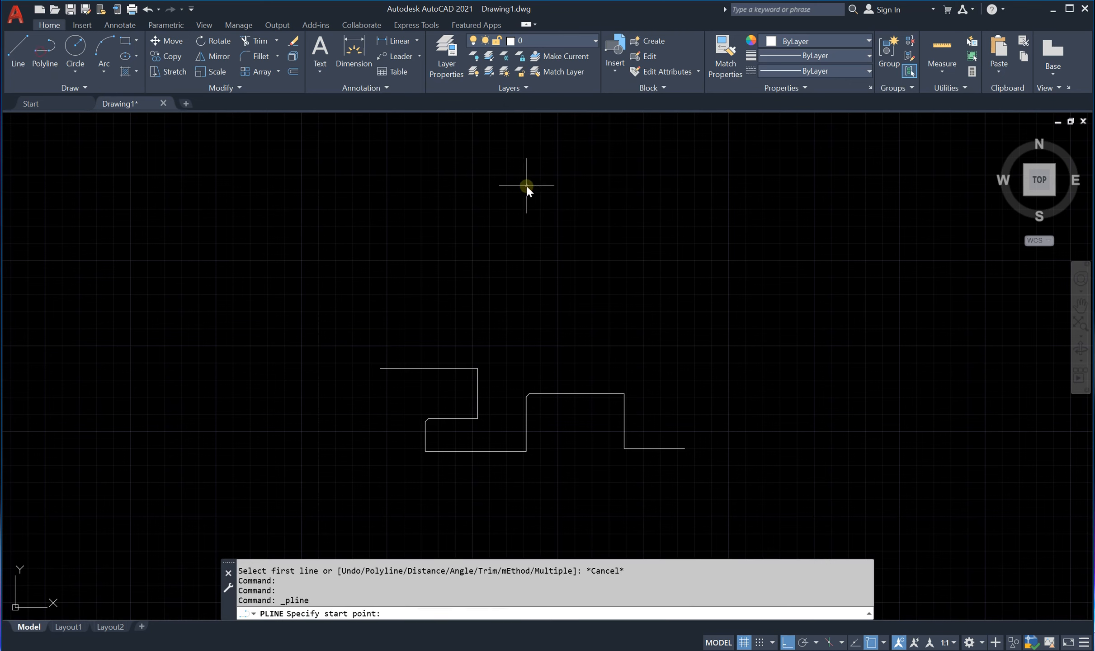
left_click(527, 186)
left_click(843, 185)
left_click(843, 328)
left_click(647, 329)
left_click(646, 237)
left_click(544, 236)
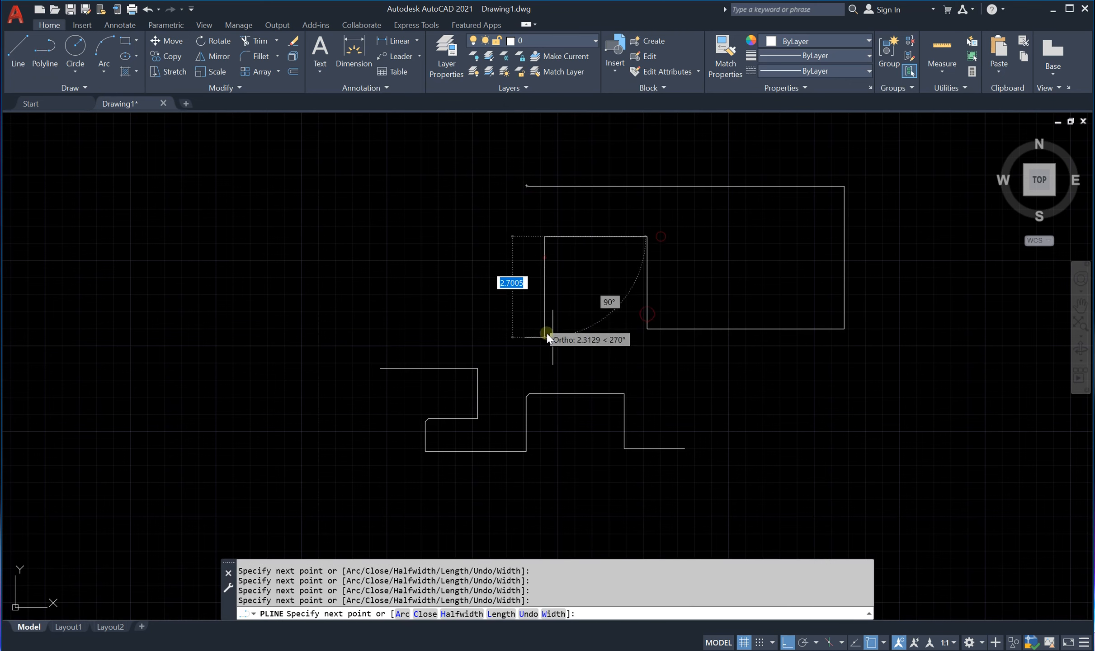
left_click(544, 338)
left_click(446, 337)
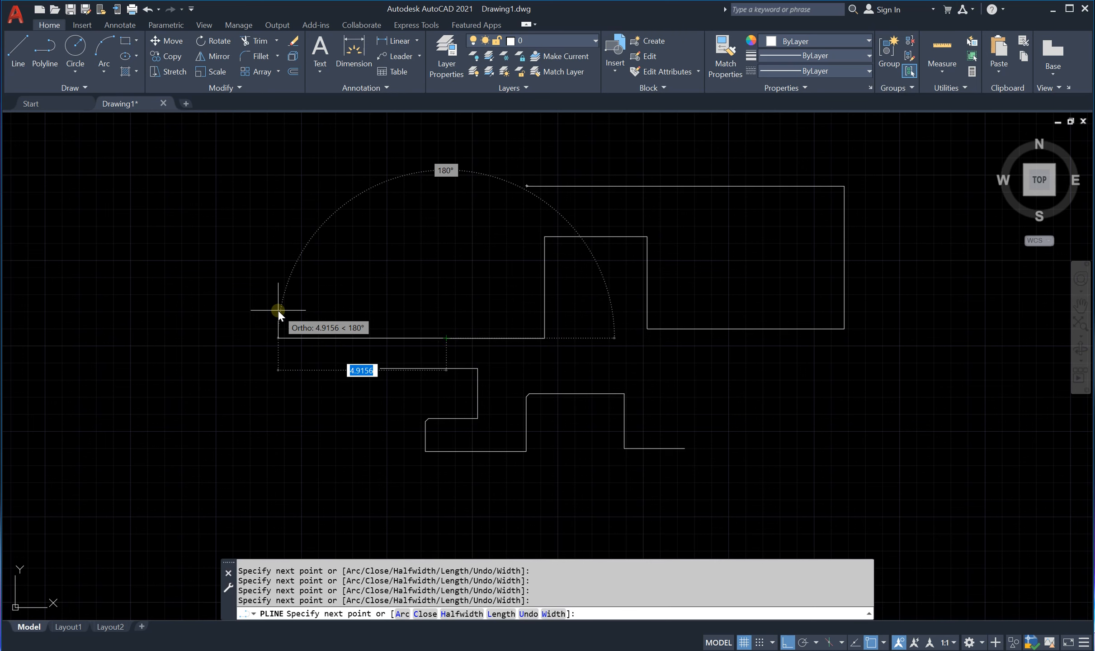
key("Escape")
Step: Chamfer all corners of the new polyline at once with Chamfer's Polyline option, using the current distances of 0.0954 and 0.0891
scroll(859, 211, "up", 2)
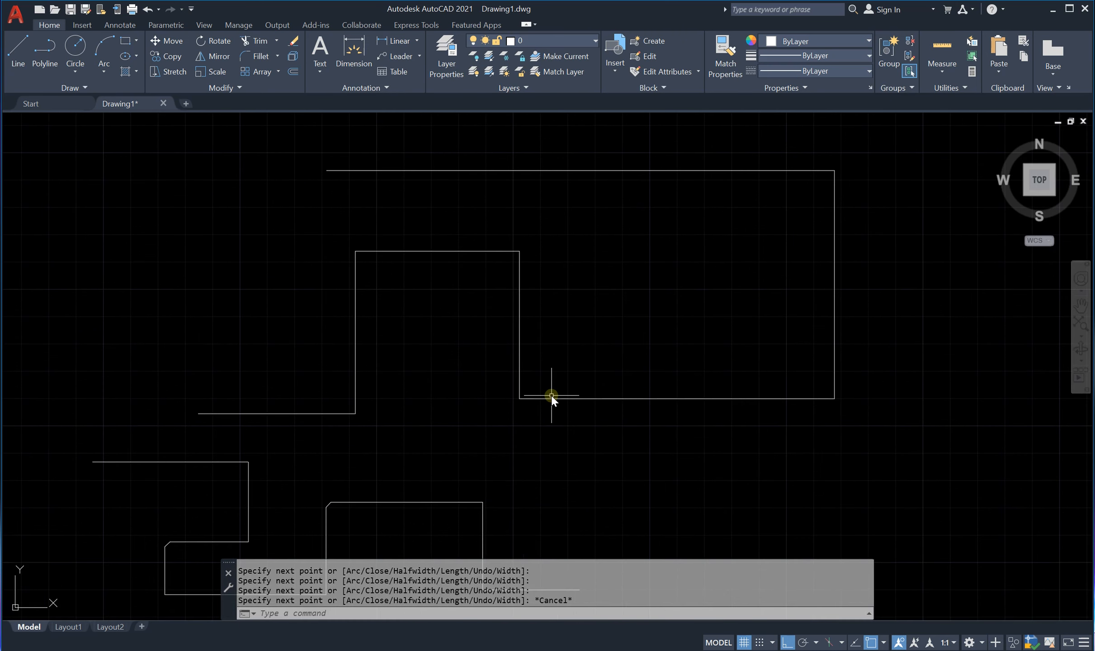
type("cha")
key("Return")
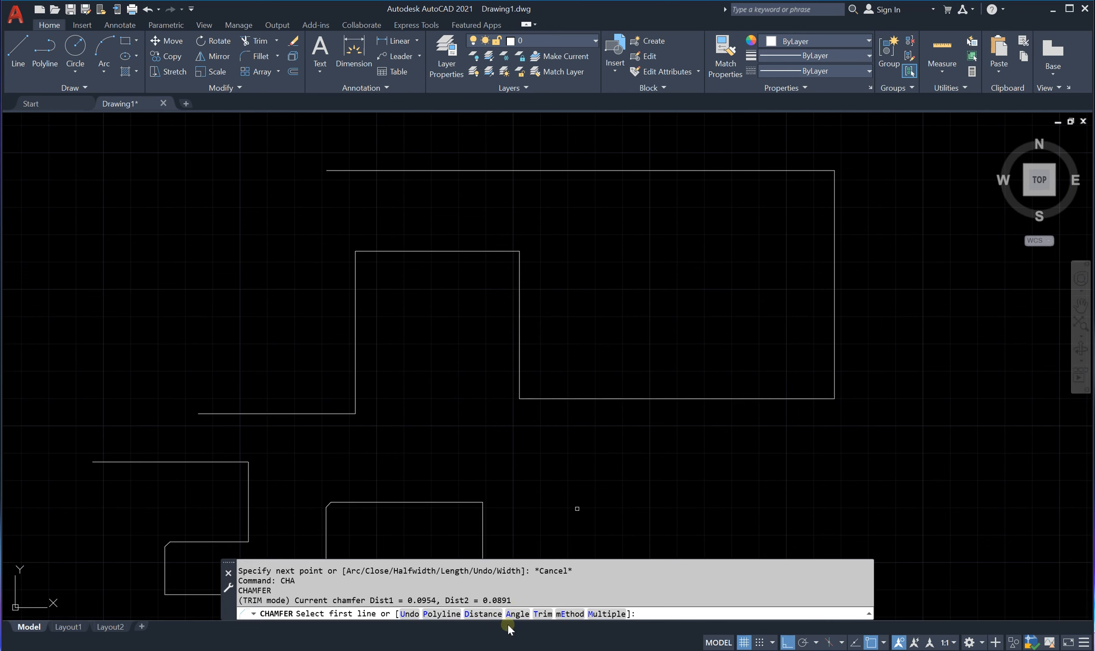
left_click(439, 614)
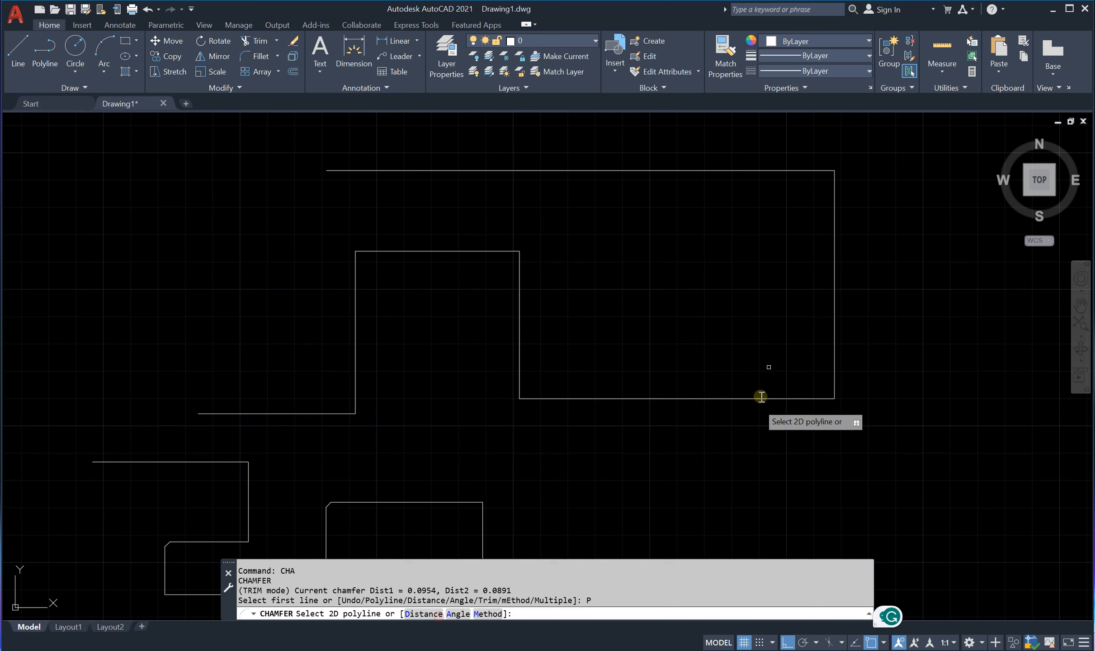
left_click(834, 212)
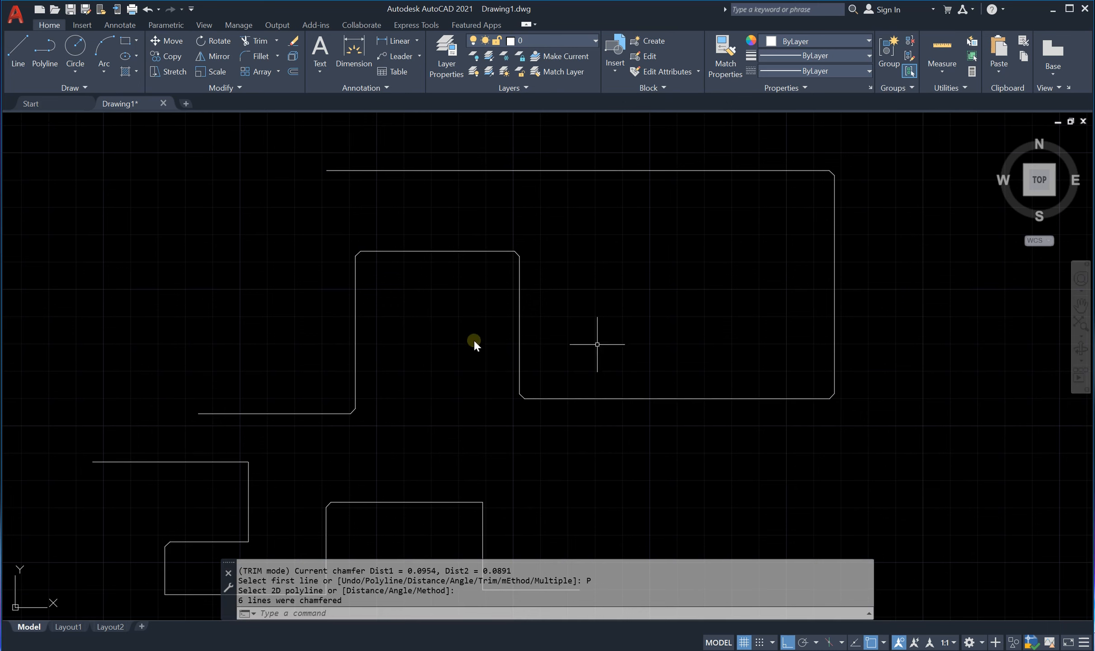
Step: Select the chamfered polyline and the line outline below it together
scroll(723, 240, "down", 5)
scroll(699, 256, "up", 3)
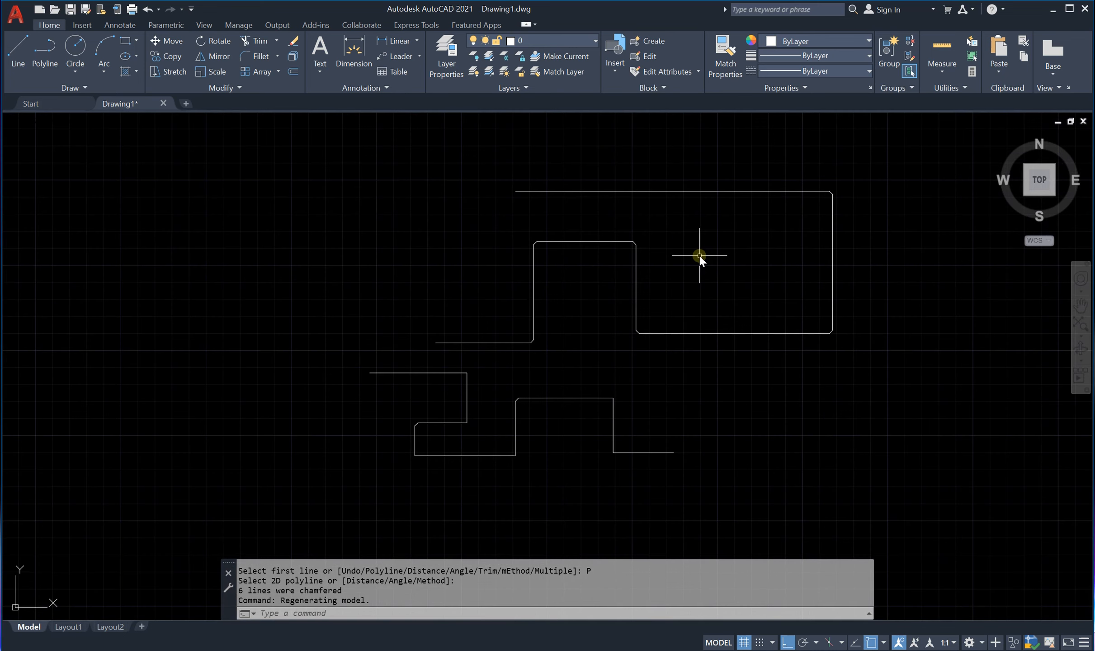
left_click(885, 161)
left_click(302, 497)
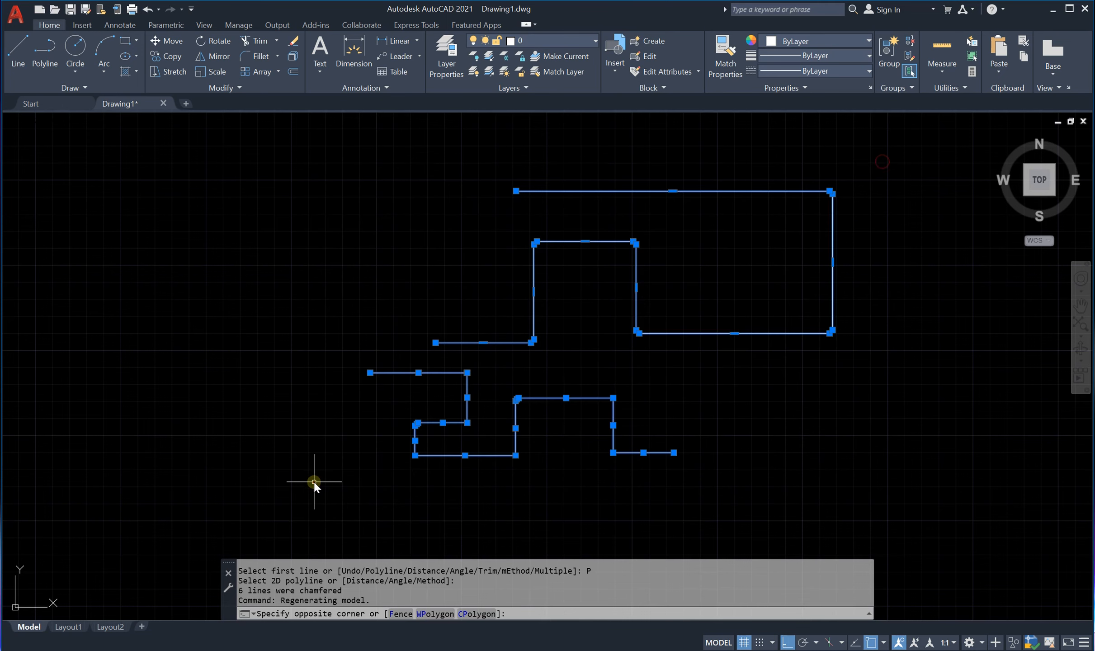